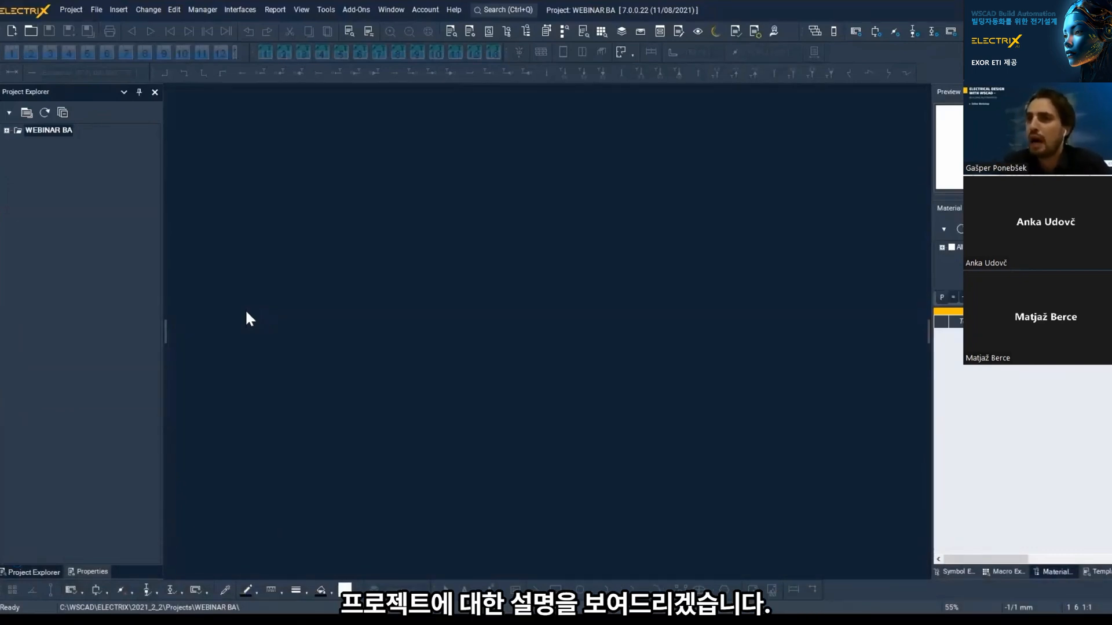
Step: Open page 0001 RLT01 main plant of the TKA01 automation schema under ISP01 ventilation technology
{"action": "left_click", "coordinate": [7, 130]}
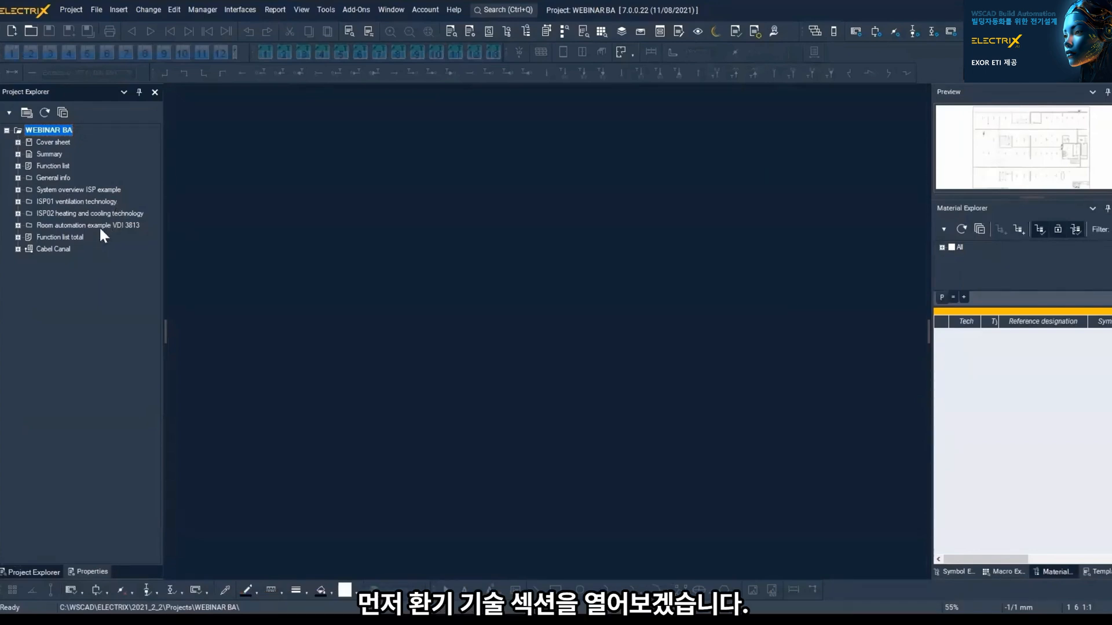
{"action": "left_click", "coordinate": [18, 202]}
{"action": "left_click", "coordinate": [40, 248]}
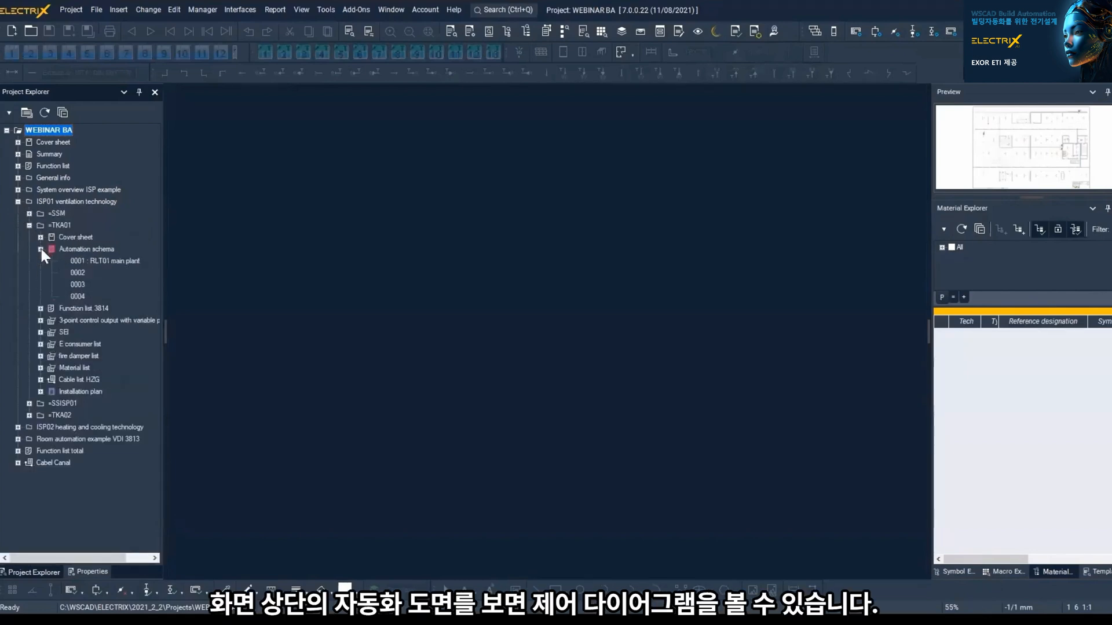
{"action": "left_click", "coordinate": [102, 261]}
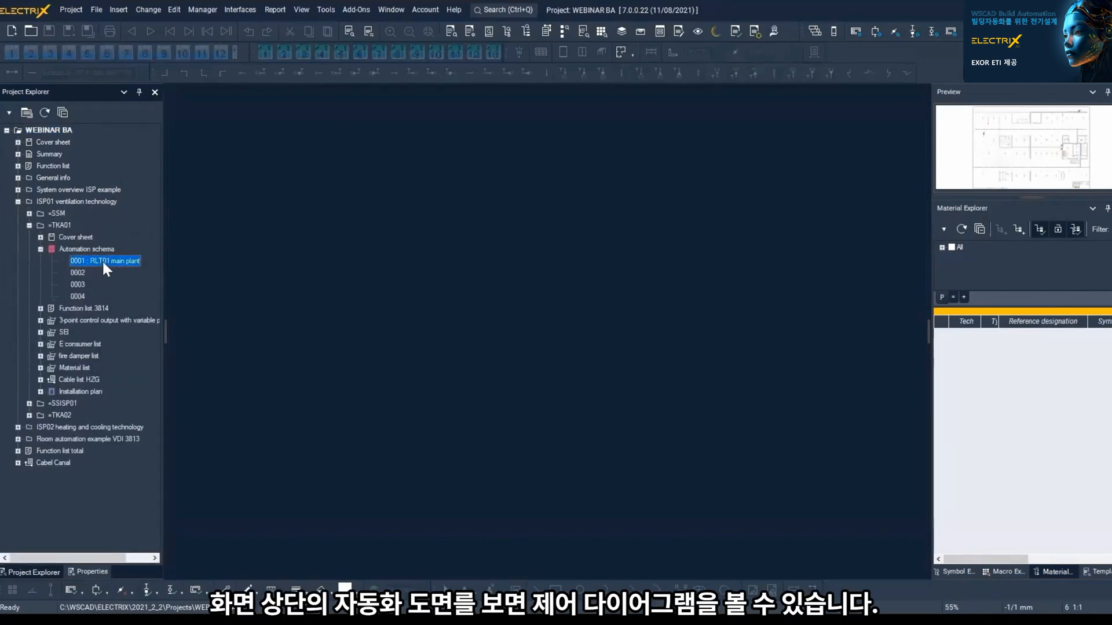
{"action": "double_click", "coordinate": [102, 260]}
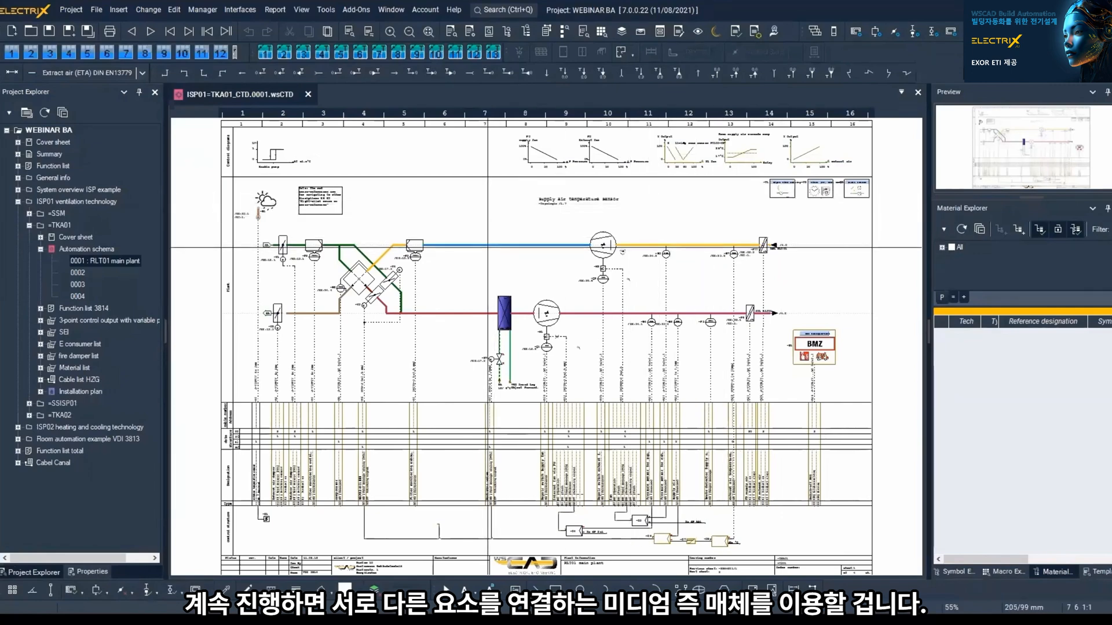
Step: Review the media available for the extract air connection line and keep its medium as Extract air (ETA) DIN EN13779
{"action": "double_click", "coordinate": [488, 245]}
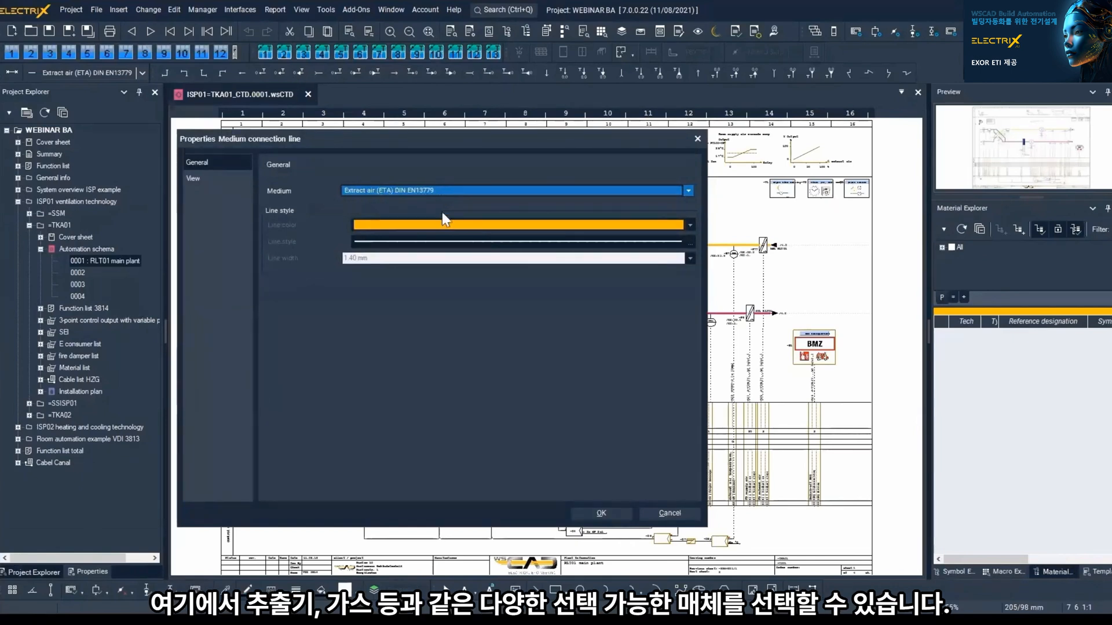
{"action": "left_click", "coordinate": [688, 191]}
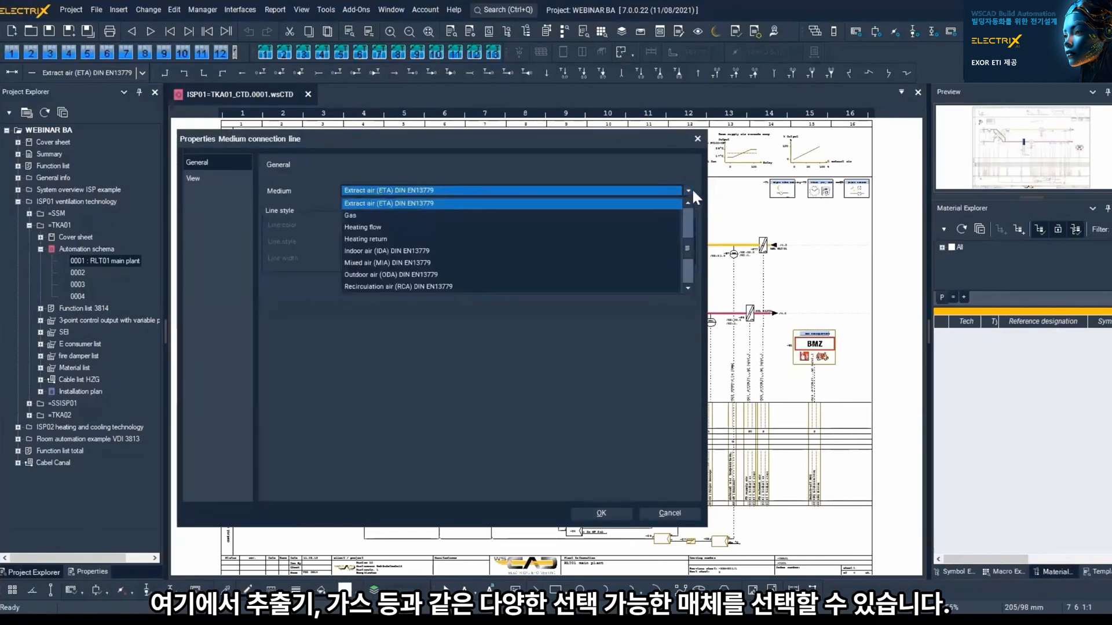
{"action": "left_click", "coordinate": [691, 188]}
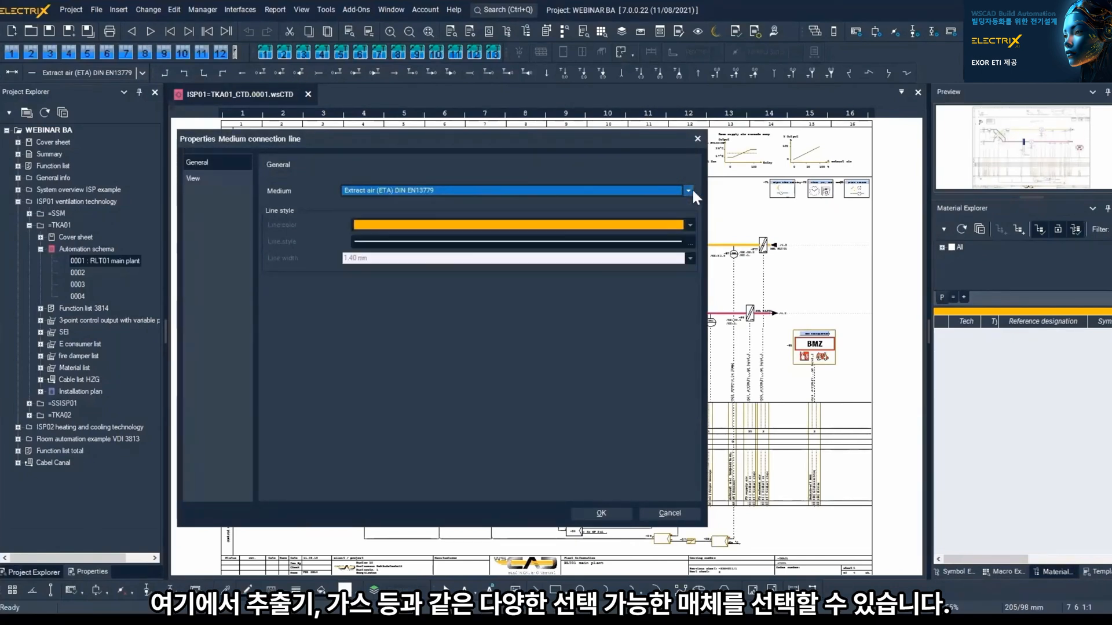
{"action": "left_click", "coordinate": [605, 513]}
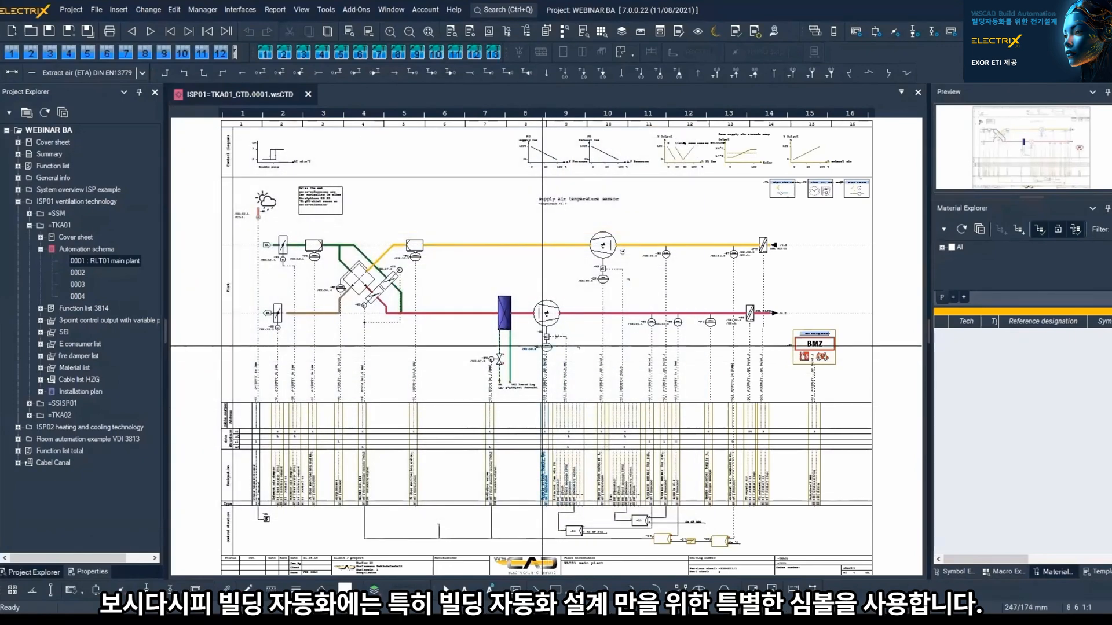
Step: Examine the building automation symbols and the cable labels beneath them in the RLT01 main plant schema
{"action": "scroll", "coordinate": [473, 338], "scroll_direction": "up", "scroll_amount": 3}
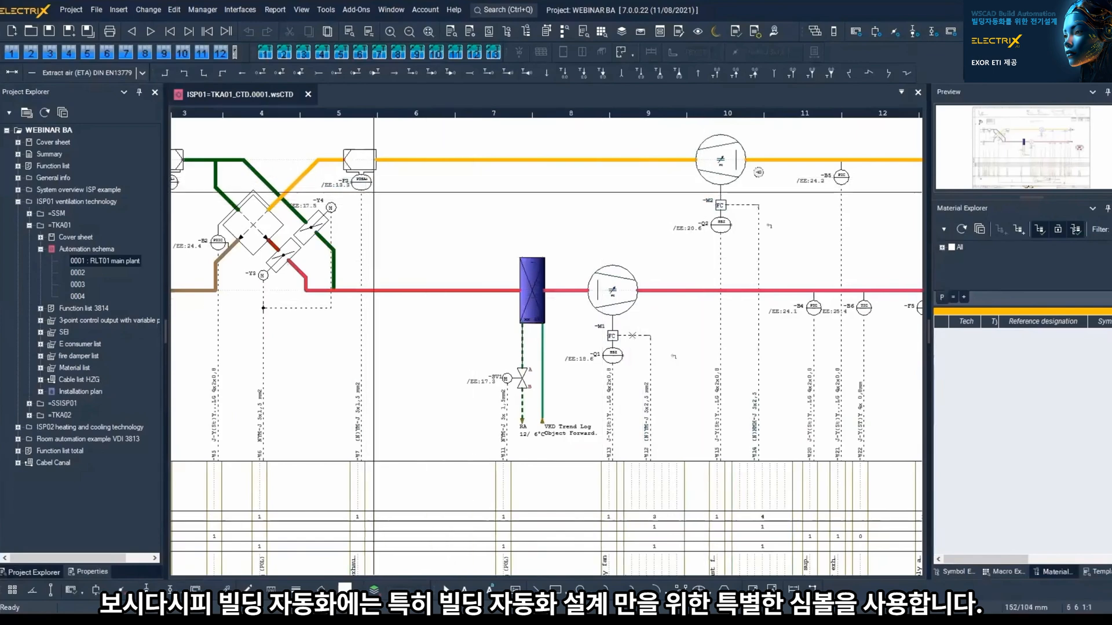
{"action": "scroll", "coordinate": [397, 280], "scroll_direction": "down", "scroll_amount": 2}
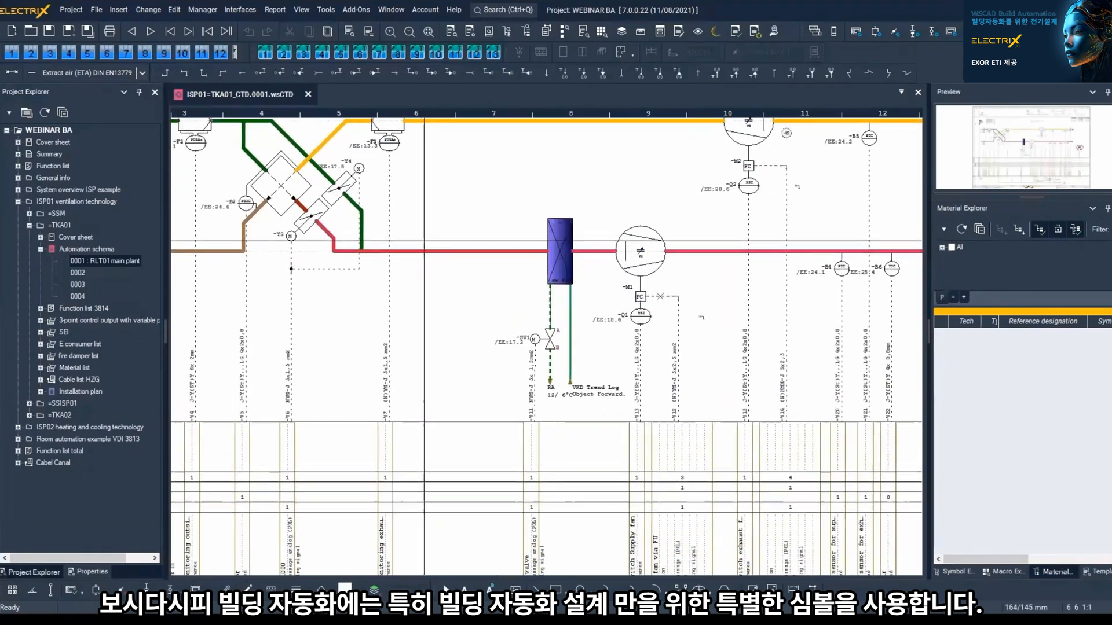
{"action": "scroll", "coordinate": [294, 389], "scroll_direction": "up", "scroll_amount": 4}
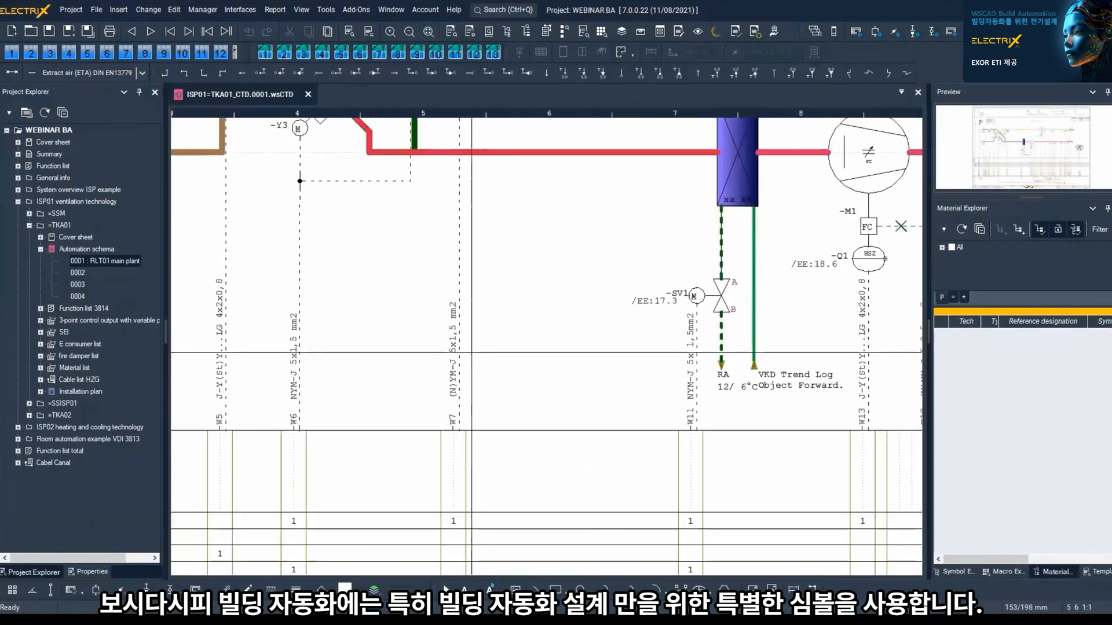
{"action": "scroll", "coordinate": [474, 350], "scroll_direction": "down", "scroll_amount": 5}
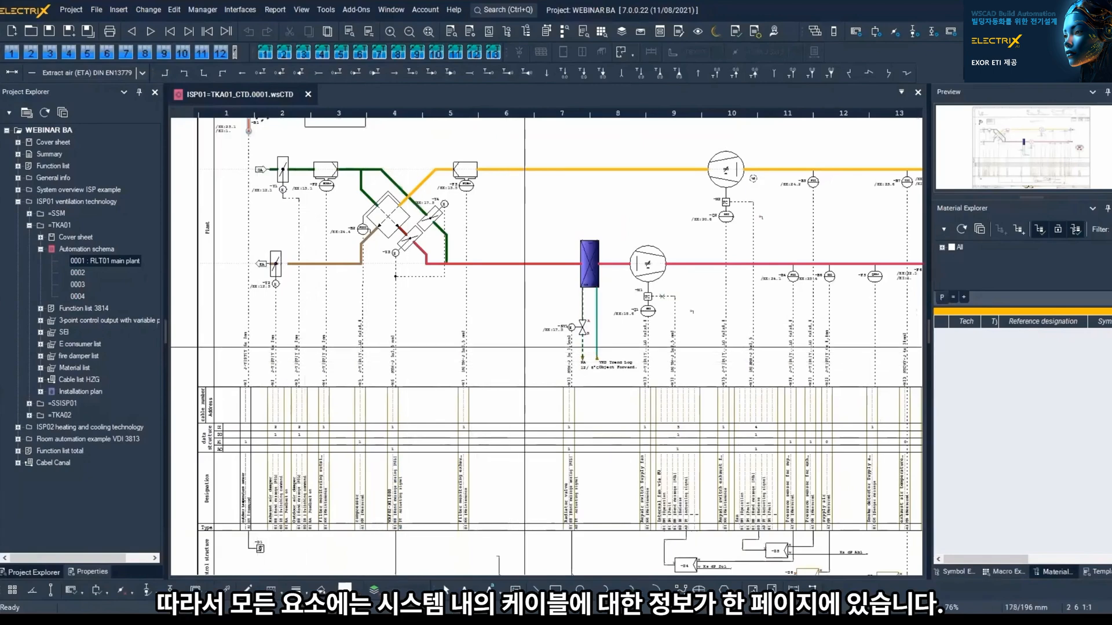
{"action": "scroll", "coordinate": [743, 349], "scroll_direction": "up", "scroll_amount": 1}
{"action": "middle_click_drag", "start_coordinate": [743, 349], "coordinate": [710, 328]}
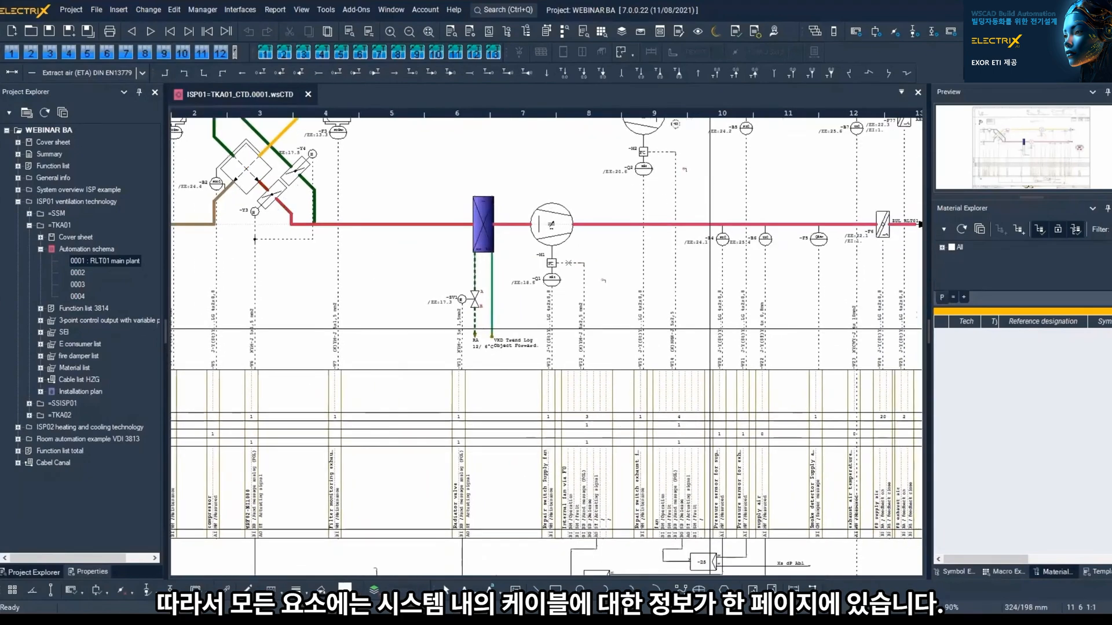
{"action": "middle_click_drag", "start_coordinate": [492, 347], "coordinate": [592, 322]}
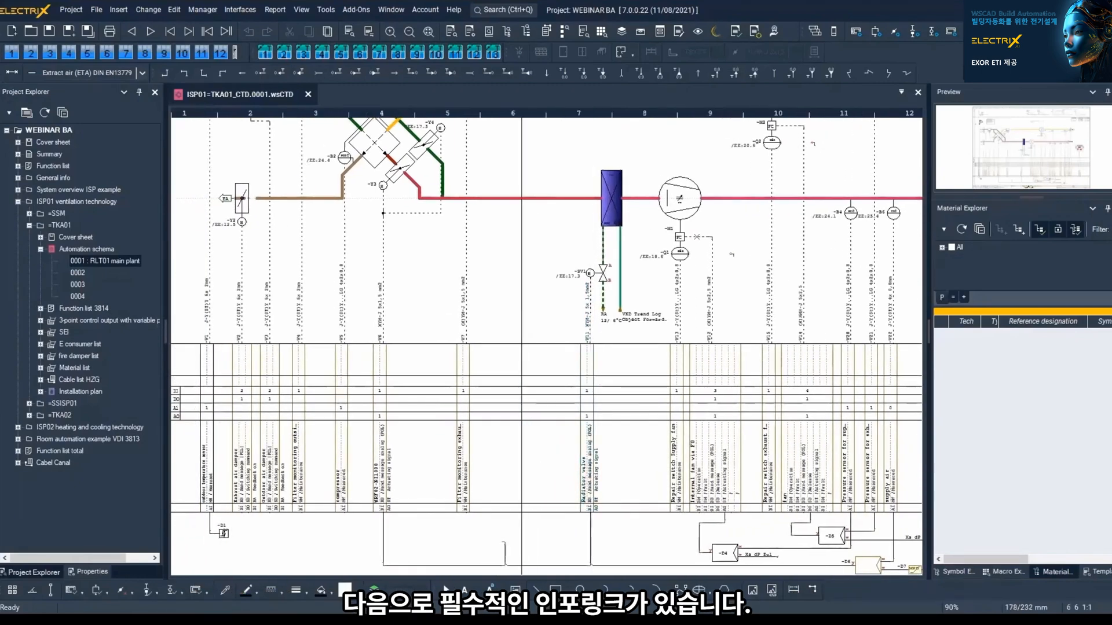
{"action": "middle_click_drag", "start_coordinate": [430, 400], "coordinate": [463, 398]}
Step: Examine the data structure and designation entries of the exhaust and outdoor air dampers, and review the whole schema page
{"action": "scroll", "coordinate": [299, 472], "scroll_direction": "up", "scroll_amount": 5}
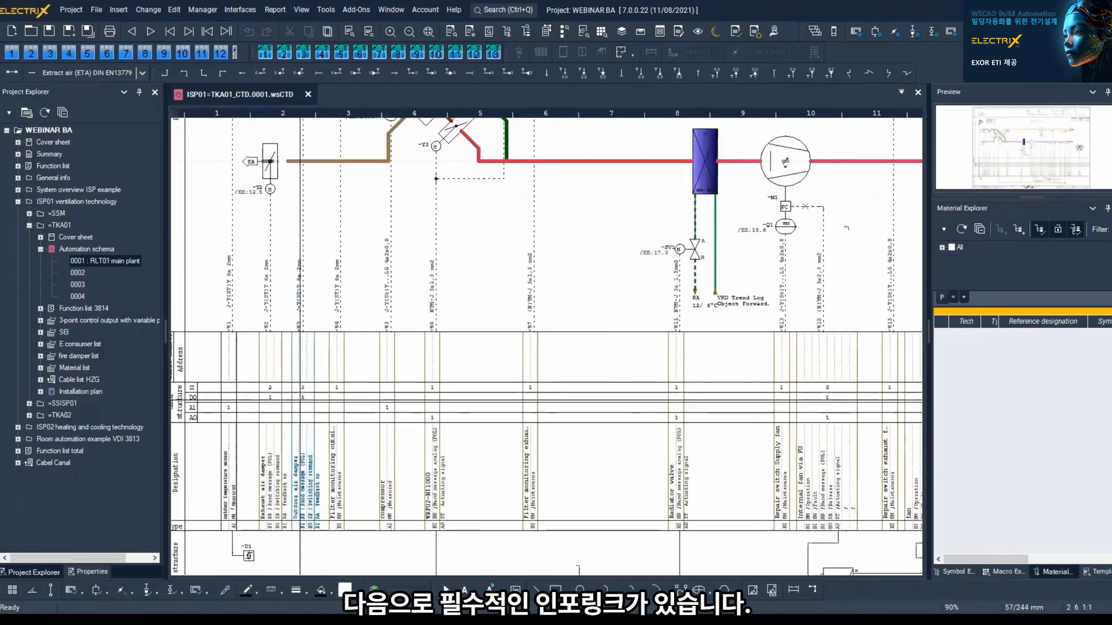
{"action": "middle_click_drag", "start_coordinate": [368, 356], "coordinate": [373, 344]}
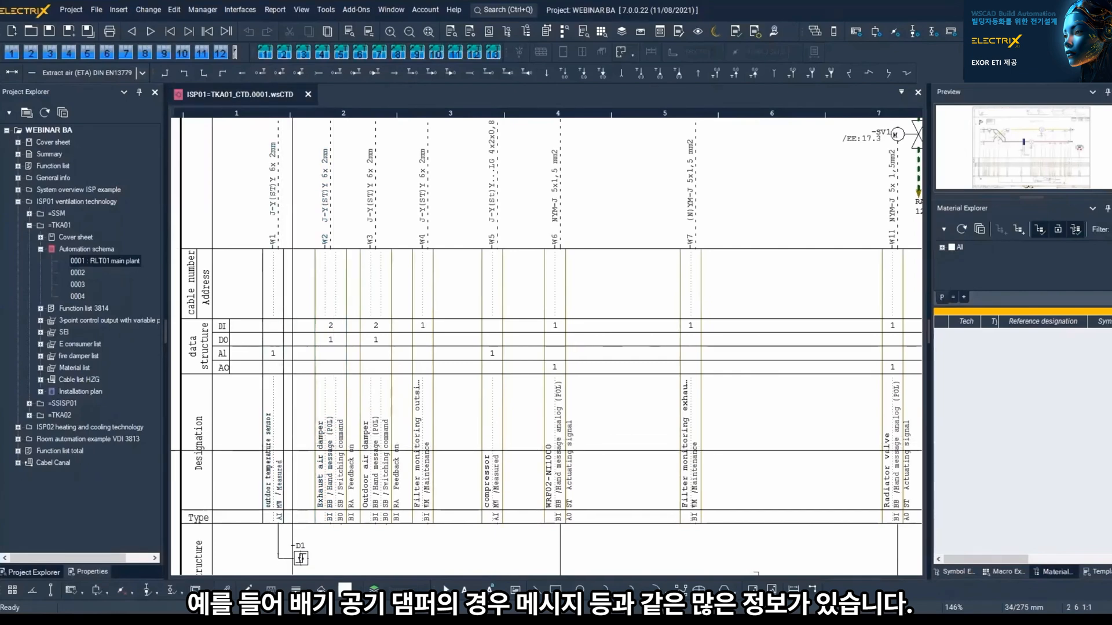
{"action": "scroll", "coordinate": [546, 347], "scroll_direction": "down", "scroll_amount": 3}
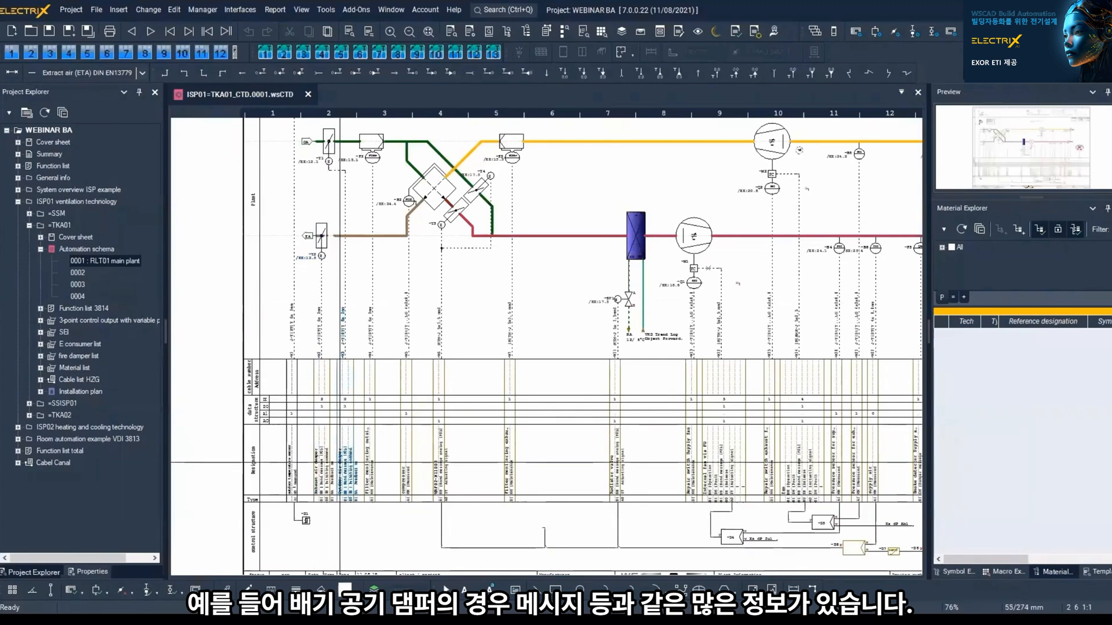
{"action": "scroll", "coordinate": [340, 462], "scroll_direction": "up", "scroll_amount": 5}
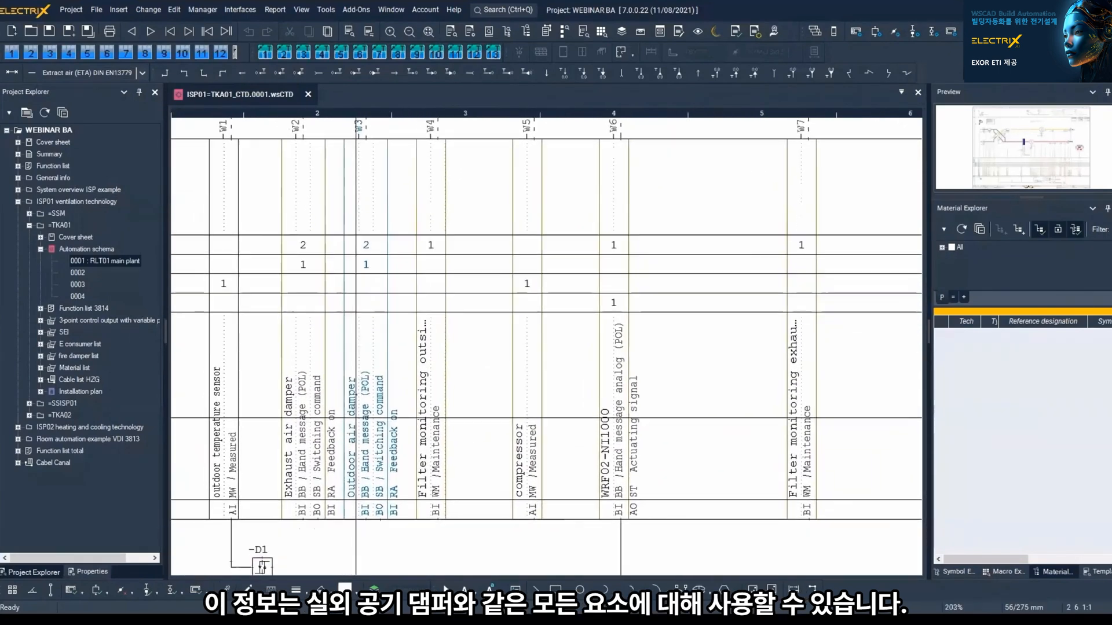
{"action": "scroll", "coordinate": [350, 453], "scroll_direction": "up", "scroll_amount": 1}
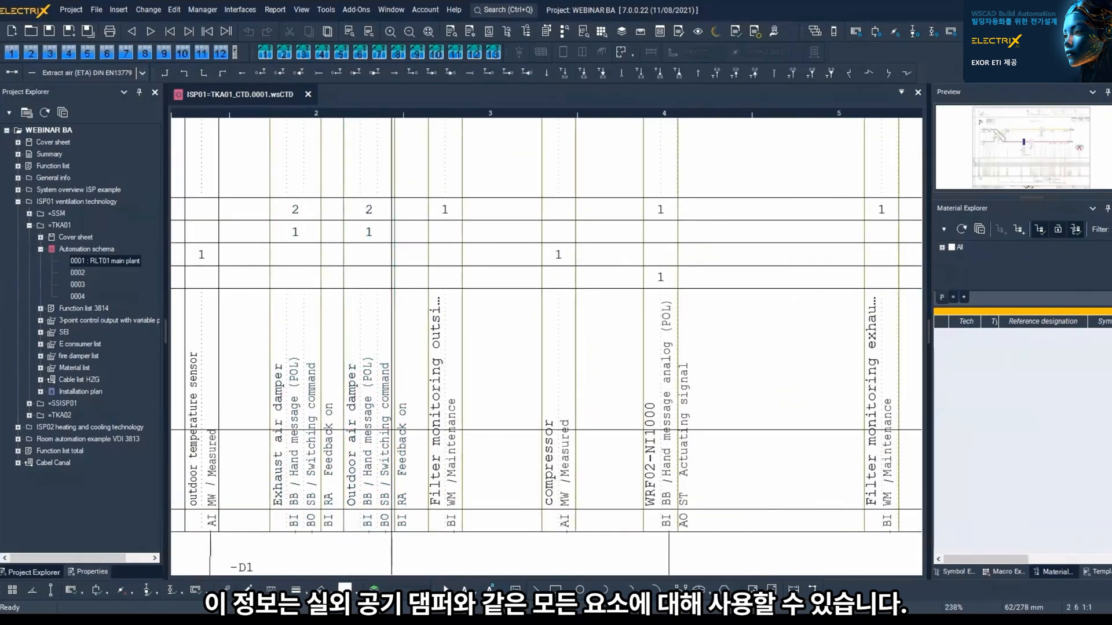
{"action": "middle_click_drag", "start_coordinate": [374, 407], "coordinate": [489, 440]}
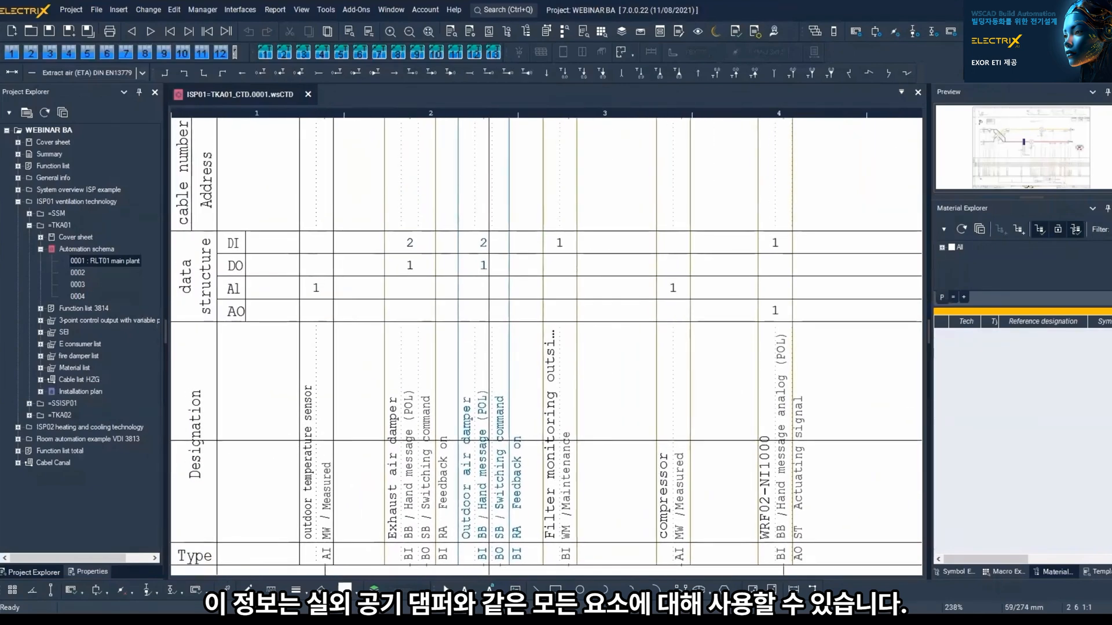
{"action": "middle_click_drag", "start_coordinate": [488, 440], "coordinate": [472, 378]}
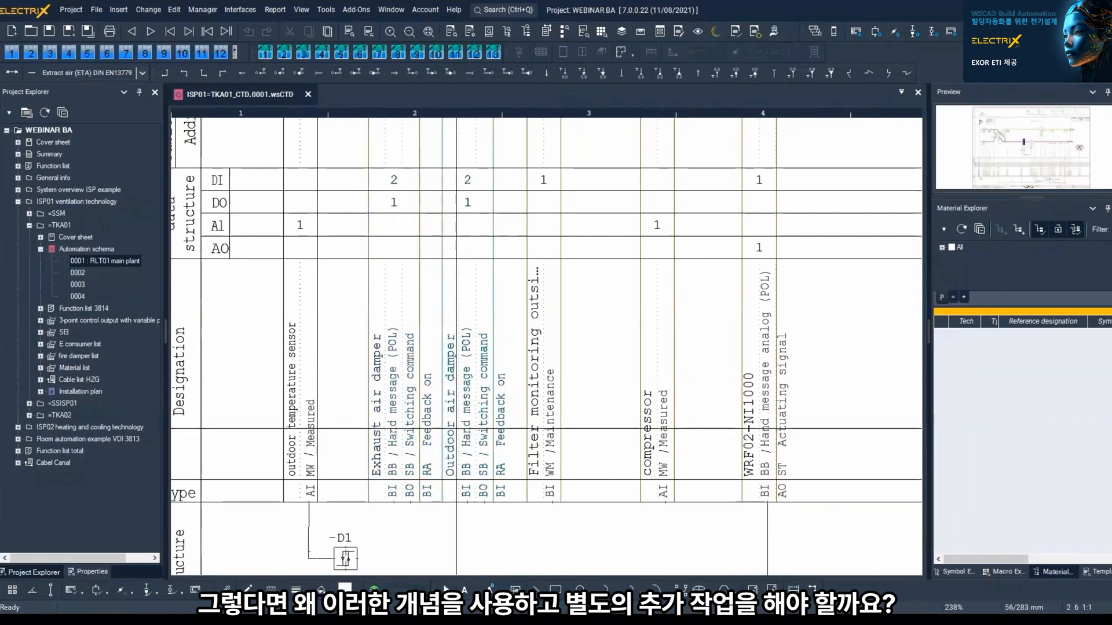
{"action": "scroll", "coordinate": [456, 429], "scroll_direction": "down", "scroll_amount": 4}
{"action": "middle_click_drag", "start_coordinate": [597, 375], "coordinate": [454, 418]}
{"action": "middle_click_drag", "start_coordinate": [566, 283], "coordinate": [533, 374]}
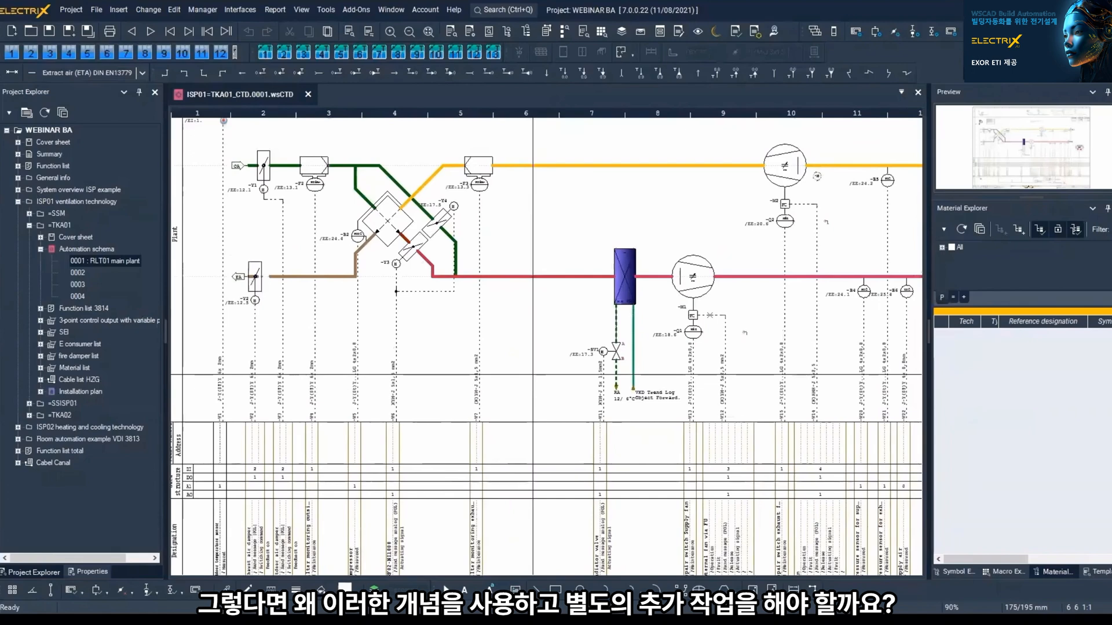
{"action": "scroll", "coordinate": [428, 378], "scroll_direction": "down", "scroll_amount": 3}
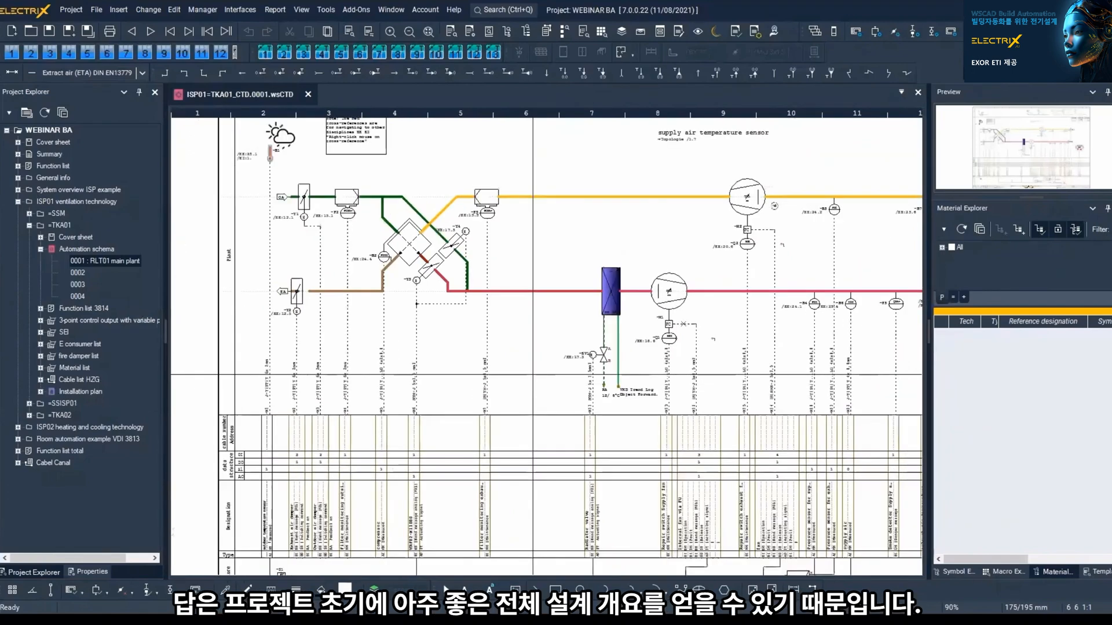
{"action": "middle_click_drag", "start_coordinate": [504, 376], "coordinate": [459, 388]}
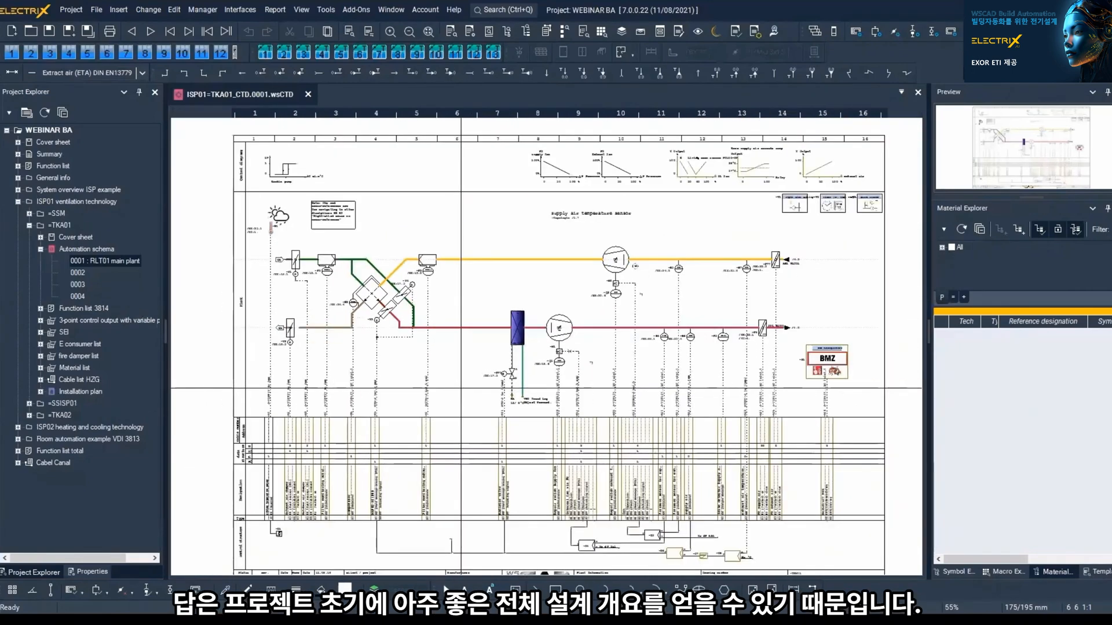
{"action": "scroll", "coordinate": [459, 388], "scroll_direction": "down", "scroll_amount": 1}
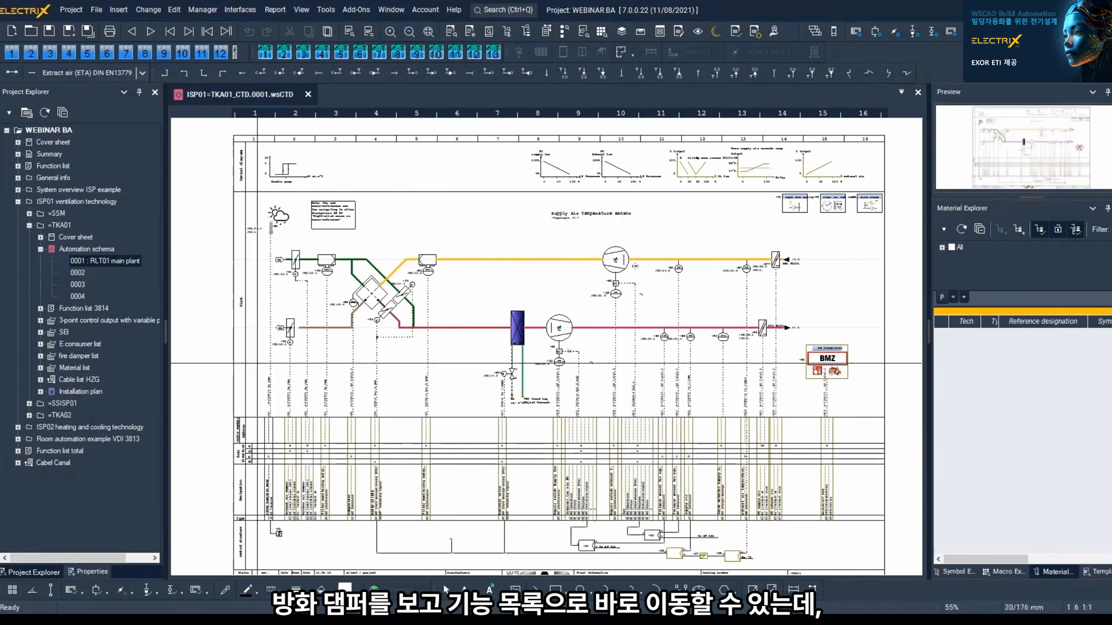
Step: Open page 0002 of Function list 3814 and examine the outdoor temperature sensor's entries and the function columns
{"action": "left_click", "coordinate": [41, 308]}
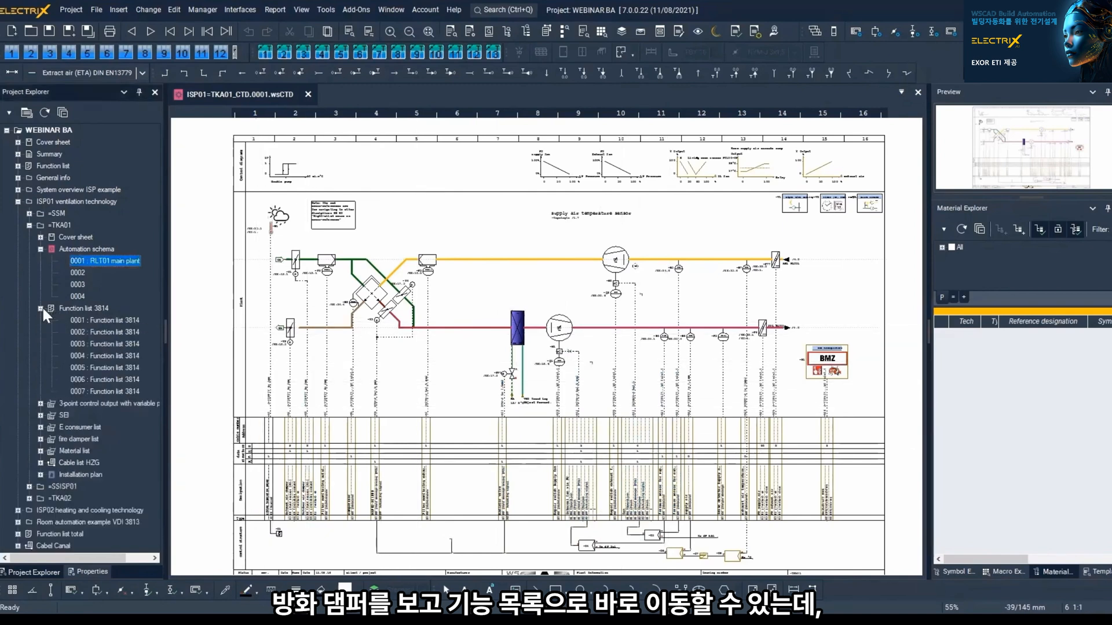
{"action": "double_click", "coordinate": [99, 332]}
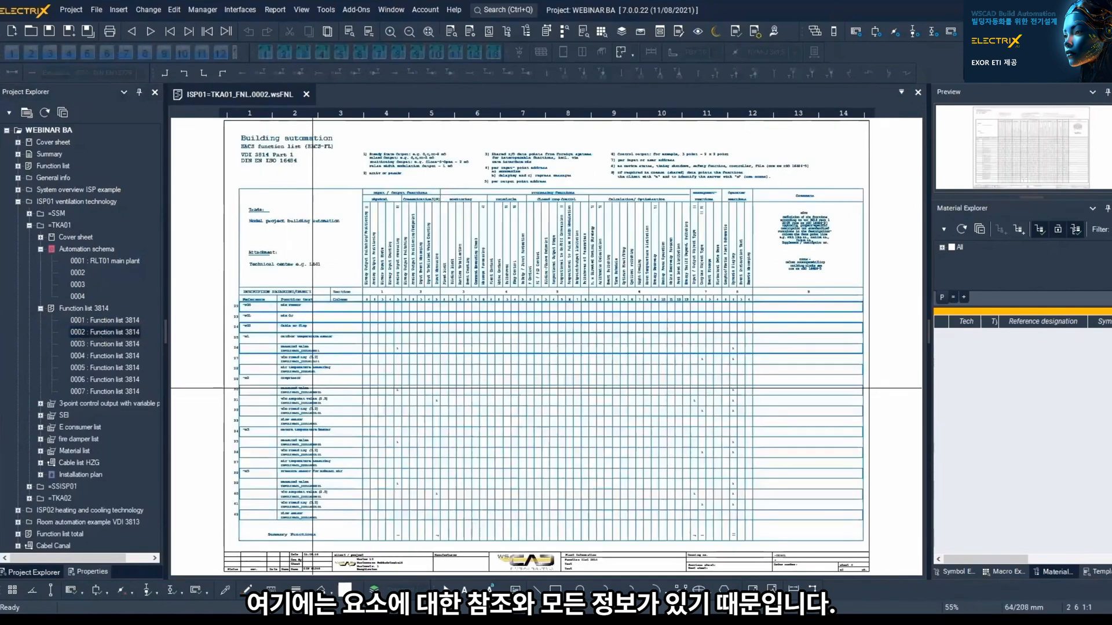
{"action": "scroll", "coordinate": [313, 387], "scroll_direction": "up", "scroll_amount": 1}
{"action": "scroll", "coordinate": [313, 388], "scroll_direction": "up", "scroll_amount": 4}
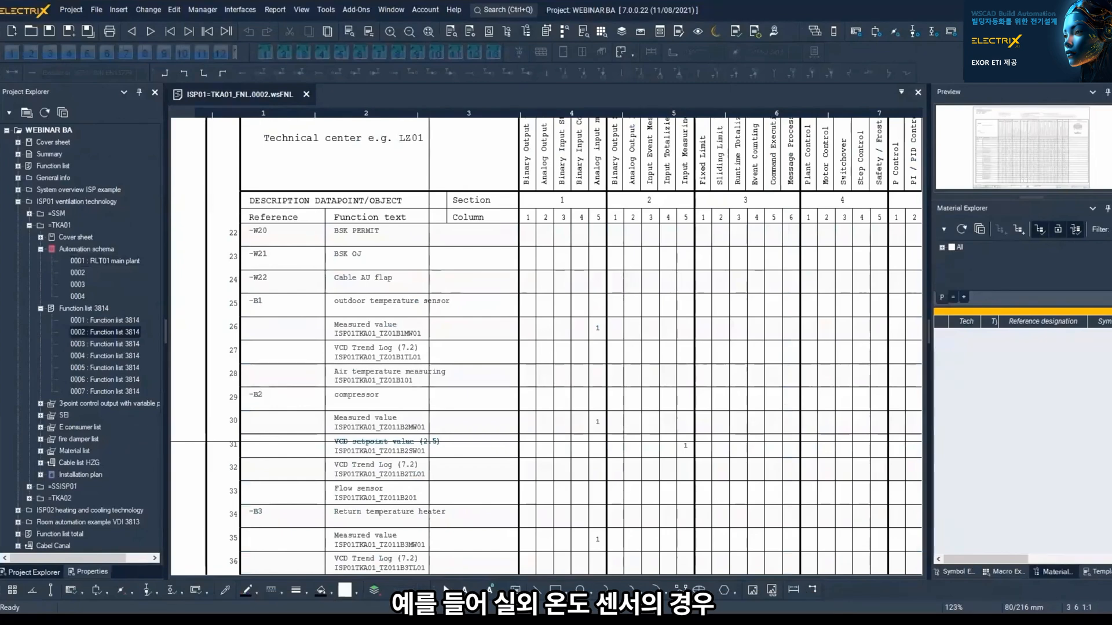
{"action": "middle_click_drag", "start_coordinate": [522, 395], "coordinate": [452, 444]}
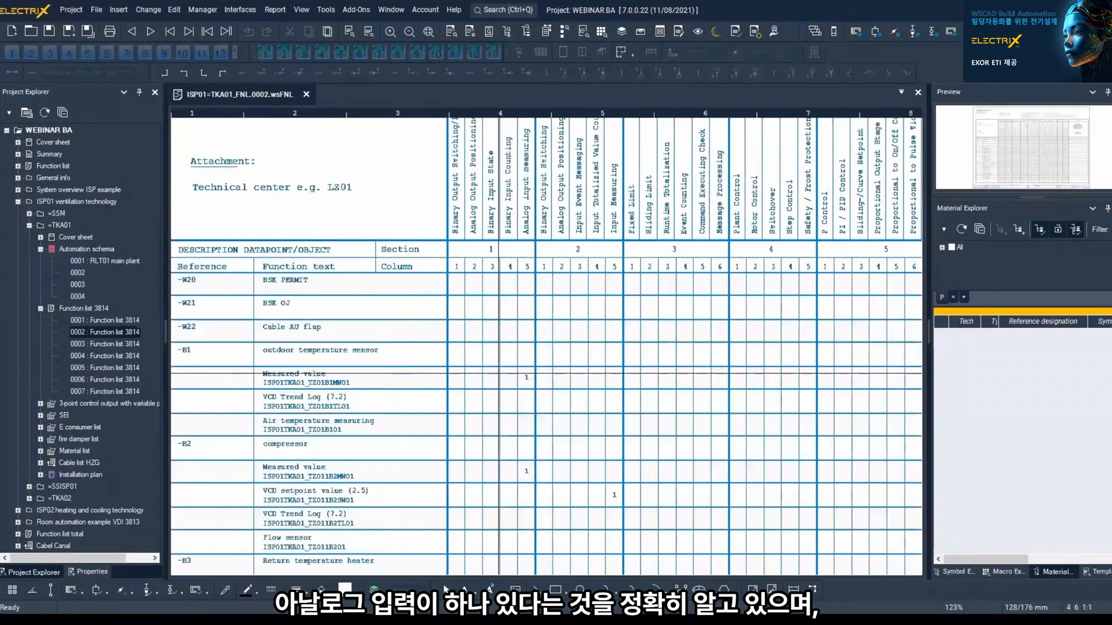
{"action": "middle_click_drag", "start_coordinate": [498, 186], "coordinate": [499, 193]}
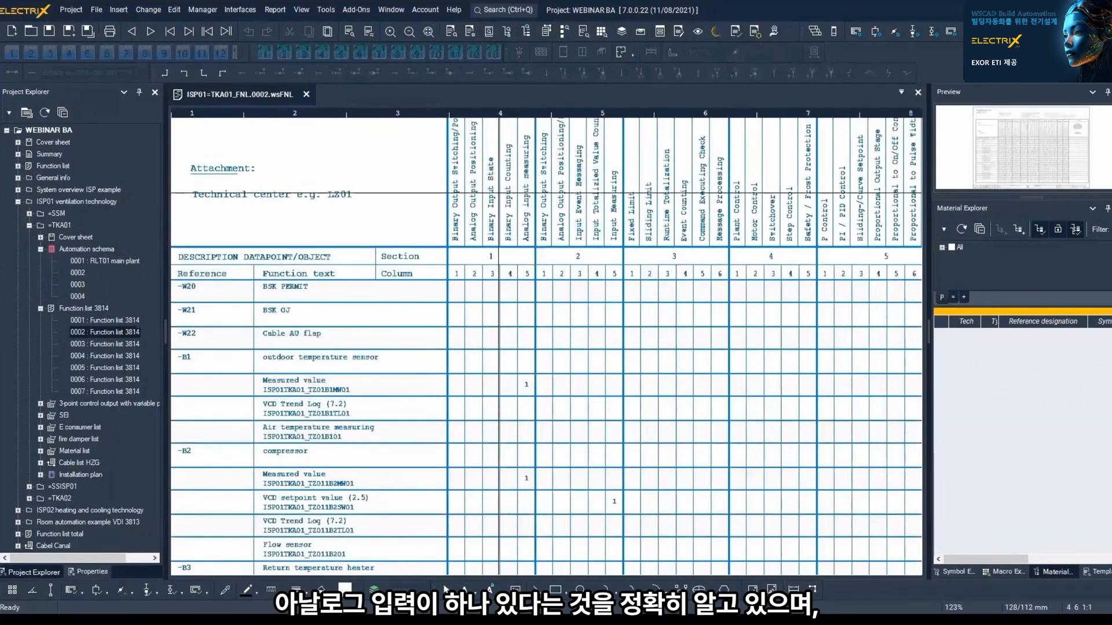
{"action": "scroll", "coordinate": [437, 460], "scroll_direction": "down", "scroll_amount": 3}
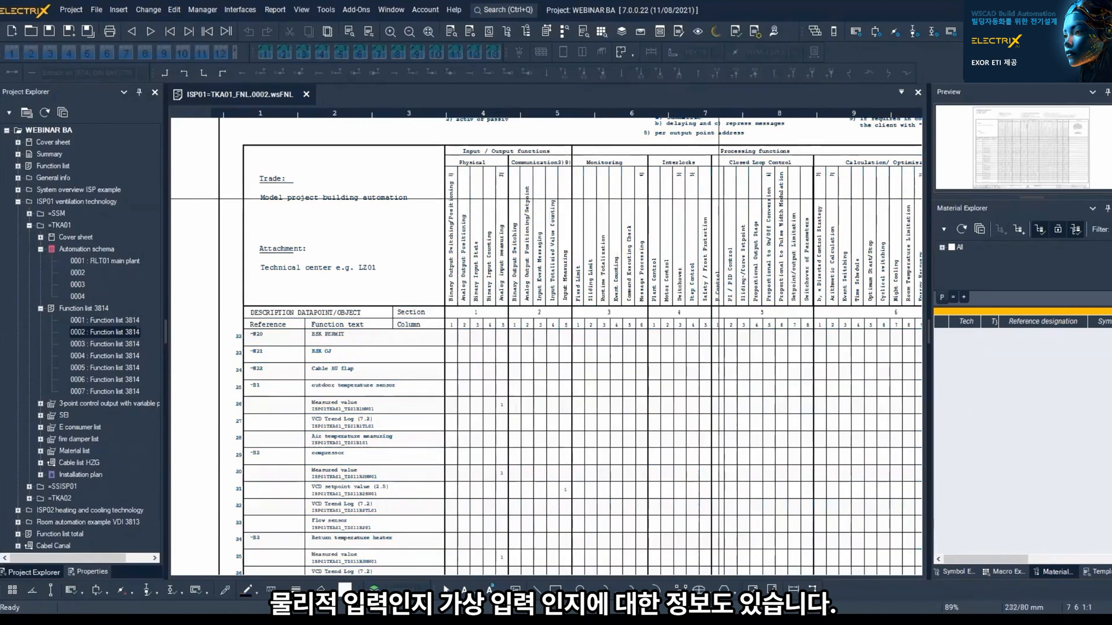
{"action": "middle_click_drag", "start_coordinate": [736, 199], "coordinate": [663, 204]}
{"action": "scroll", "coordinate": [596, 290], "scroll_direction": "down", "scroll_amount": 5}
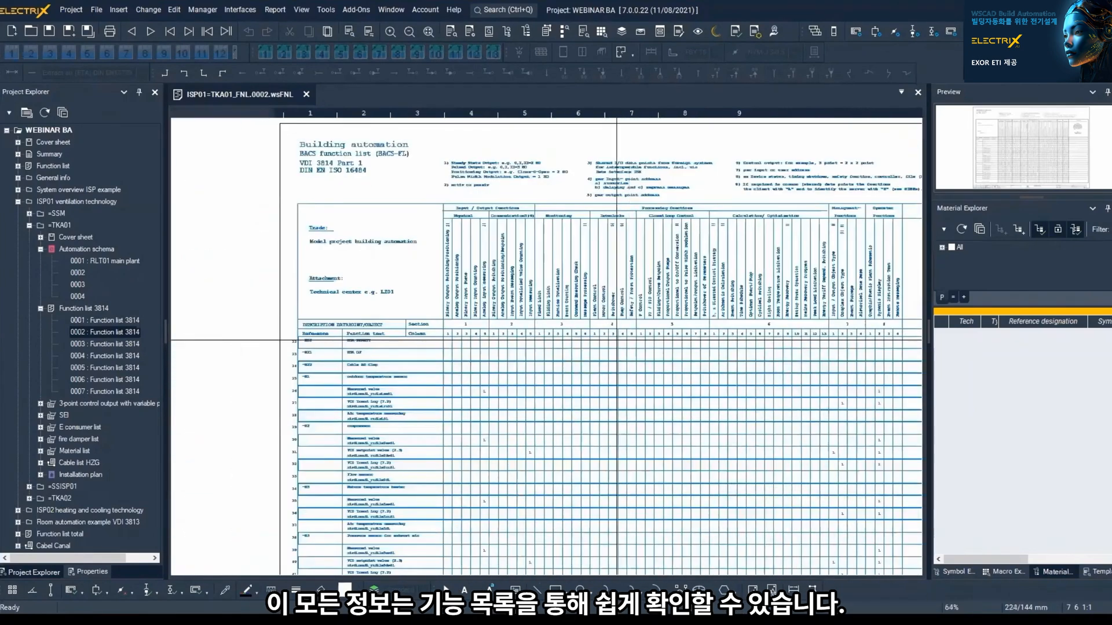
{"action": "middle_click_drag", "start_coordinate": [596, 289], "coordinate": [575, 295]}
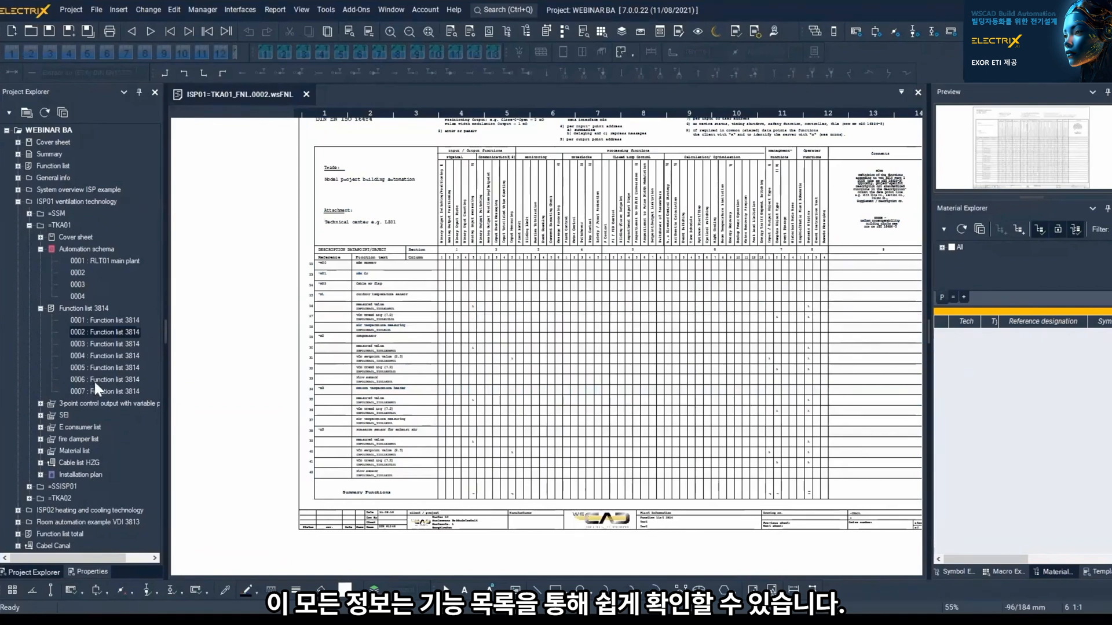
Step: Open page 0001 of the TKA01 material list
{"action": "left_click", "coordinate": [40, 451]}
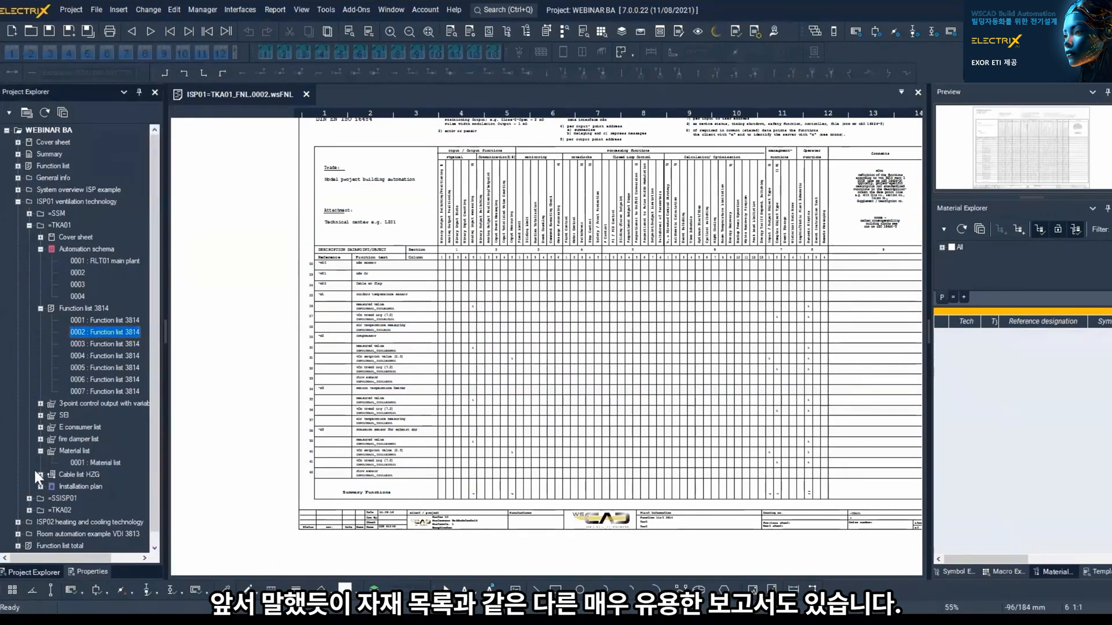
{"action": "double_click", "coordinate": [98, 462]}
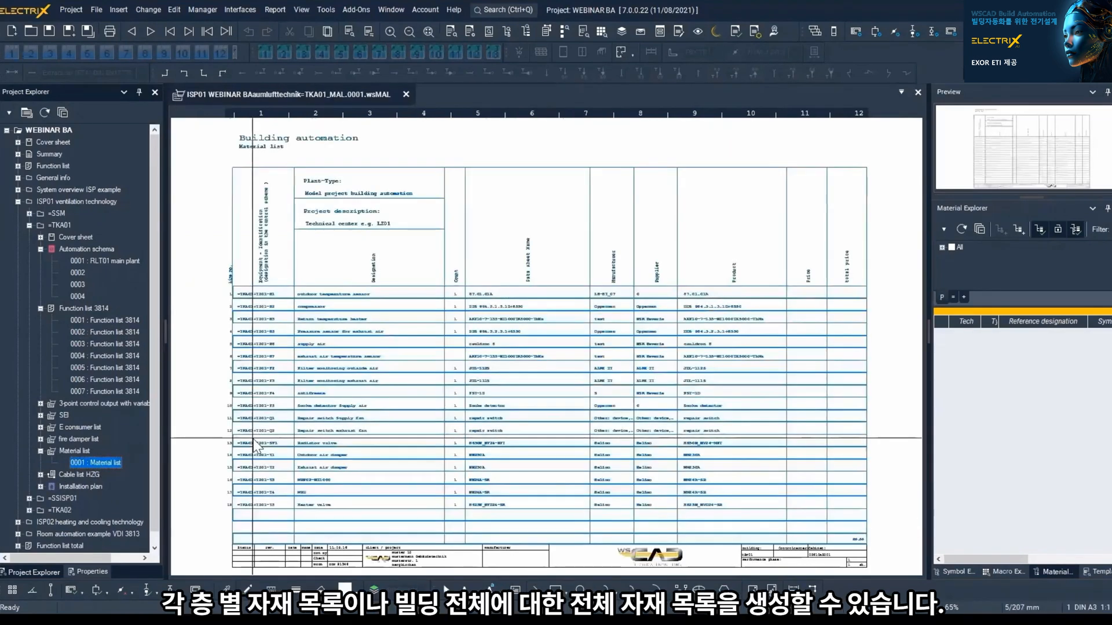
Step: Examine the material list's designations and data sheet names, along with its manufacturer, supplier, product and price columns
{"action": "scroll", "coordinate": [338, 454], "scroll_direction": "up", "scroll_amount": 4}
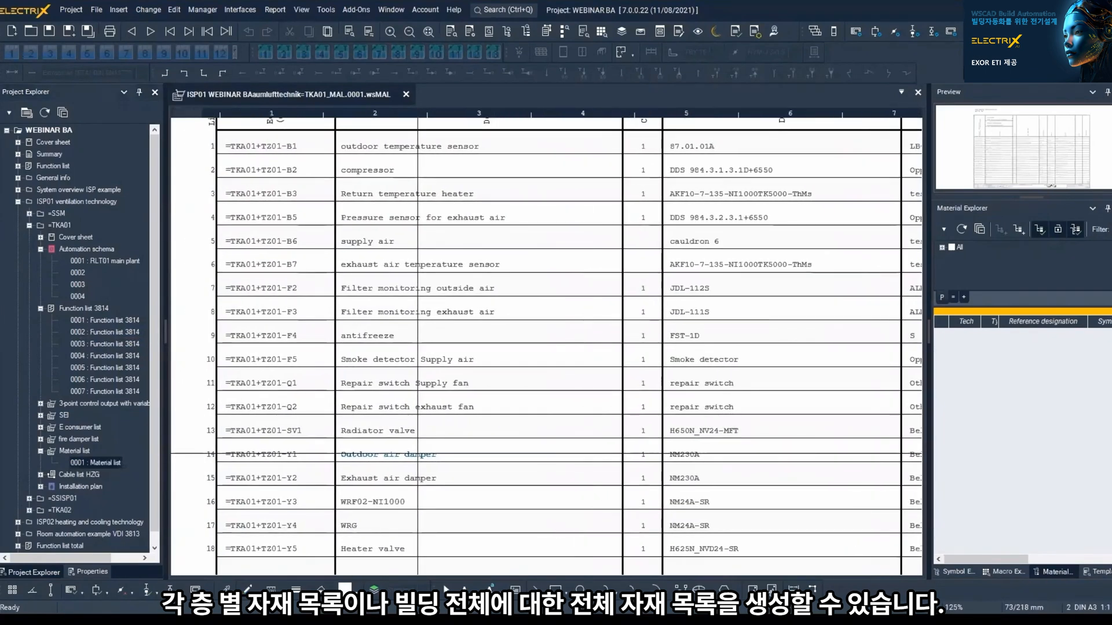
{"action": "scroll", "coordinate": [423, 454], "scroll_direction": "down", "scroll_amount": 2}
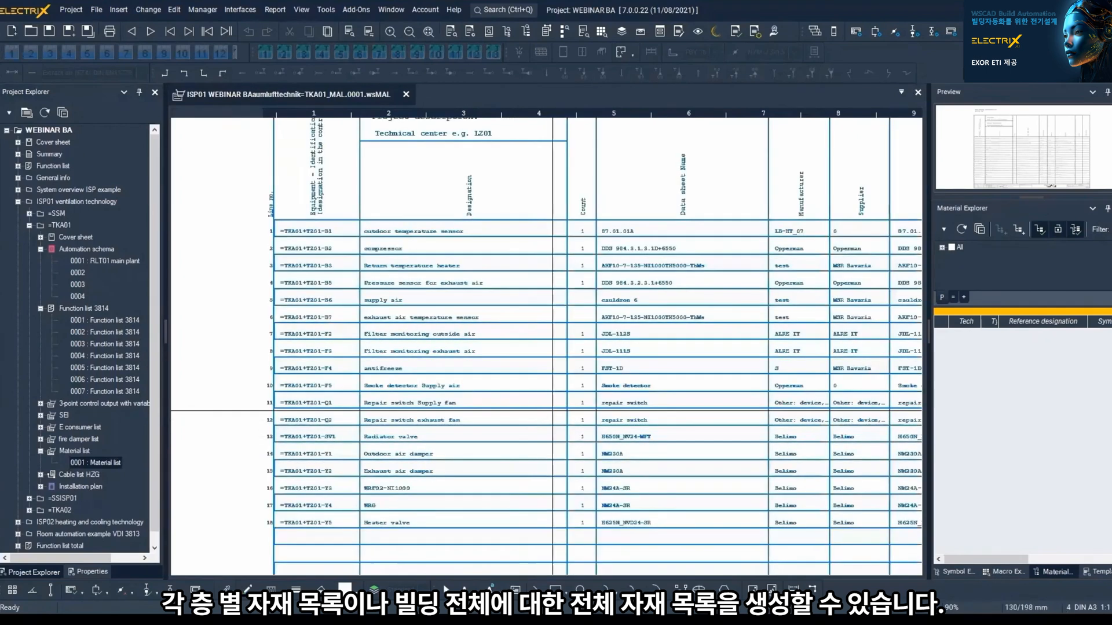
{"action": "middle_click_drag", "start_coordinate": [625, 368], "coordinate": [588, 352]}
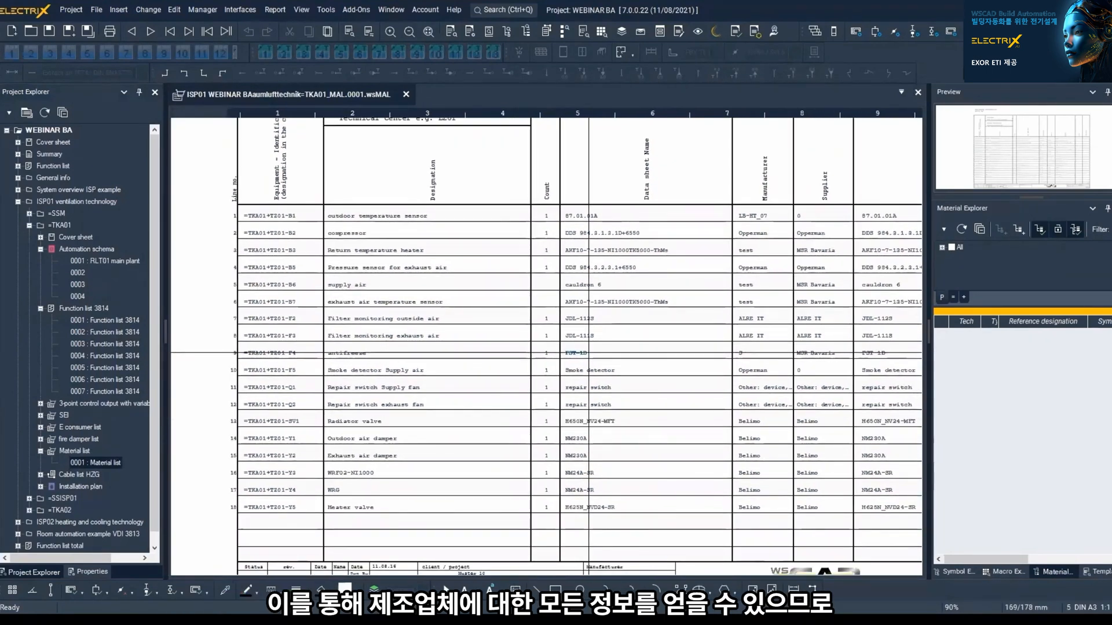
{"action": "scroll", "coordinate": [588, 353], "scroll_direction": "down", "scroll_amount": 3}
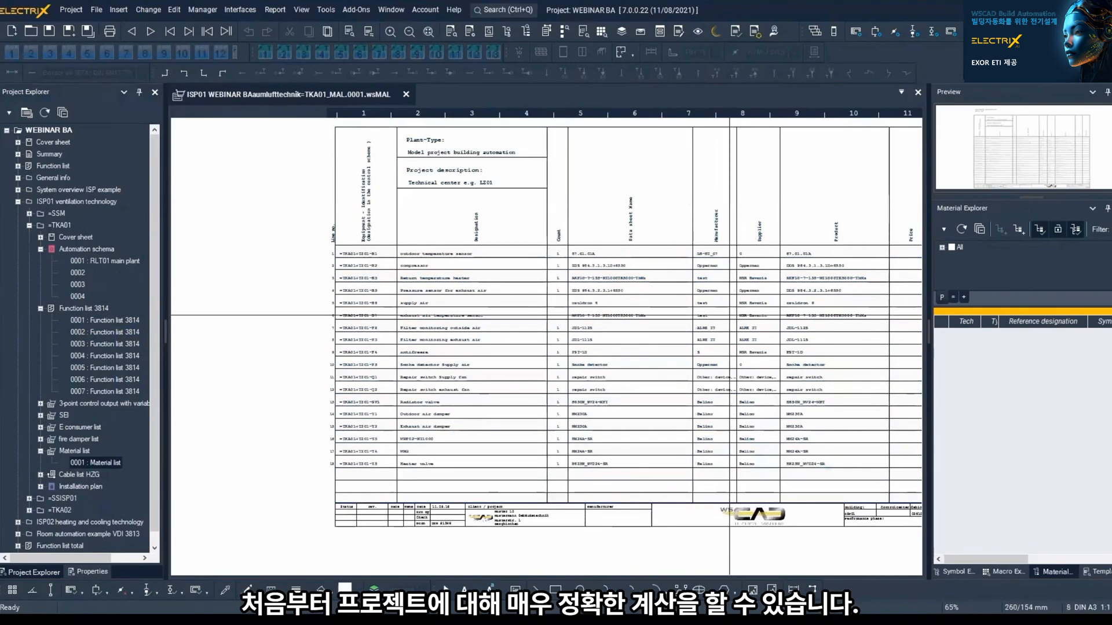
{"action": "middle_click_drag", "start_coordinate": [729, 315], "coordinate": [554, 311]}
{"action": "scroll", "coordinate": [737, 409], "scroll_direction": "up", "scroll_amount": 2}
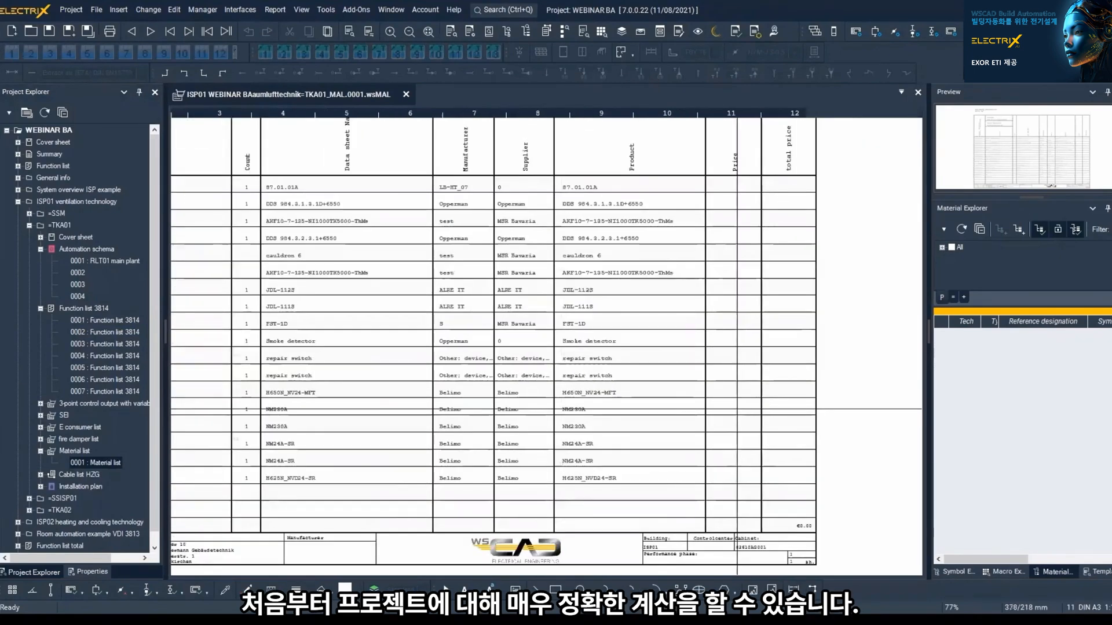
{"action": "scroll", "coordinate": [737, 410], "scroll_direction": "up", "scroll_amount": 3}
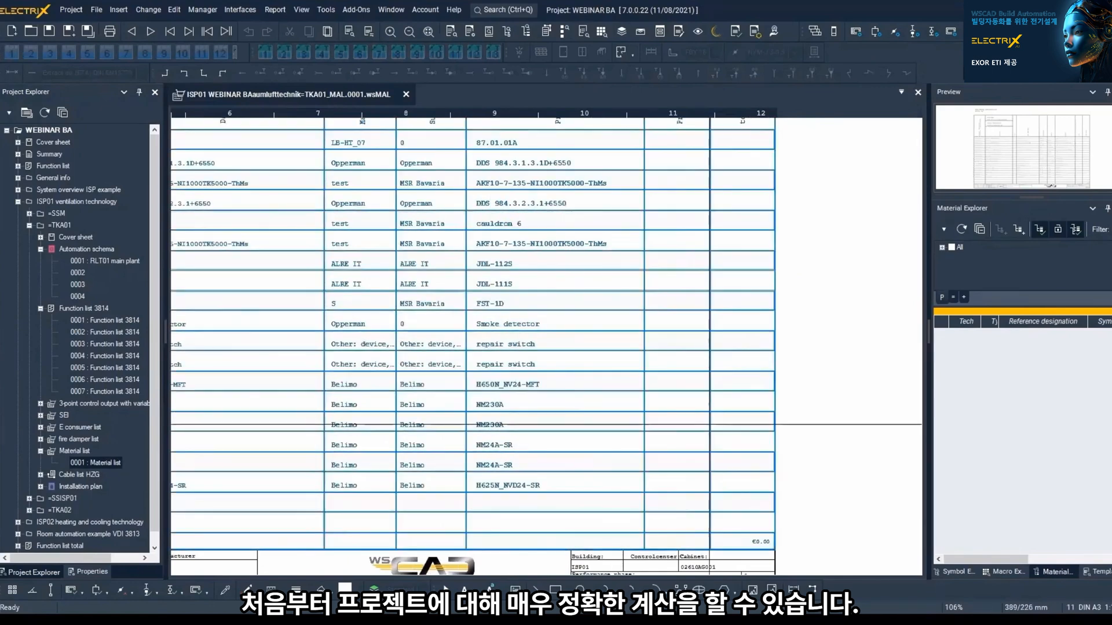
{"action": "left_click_drag", "start_coordinate": [710, 424], "coordinate": [677, 362]}
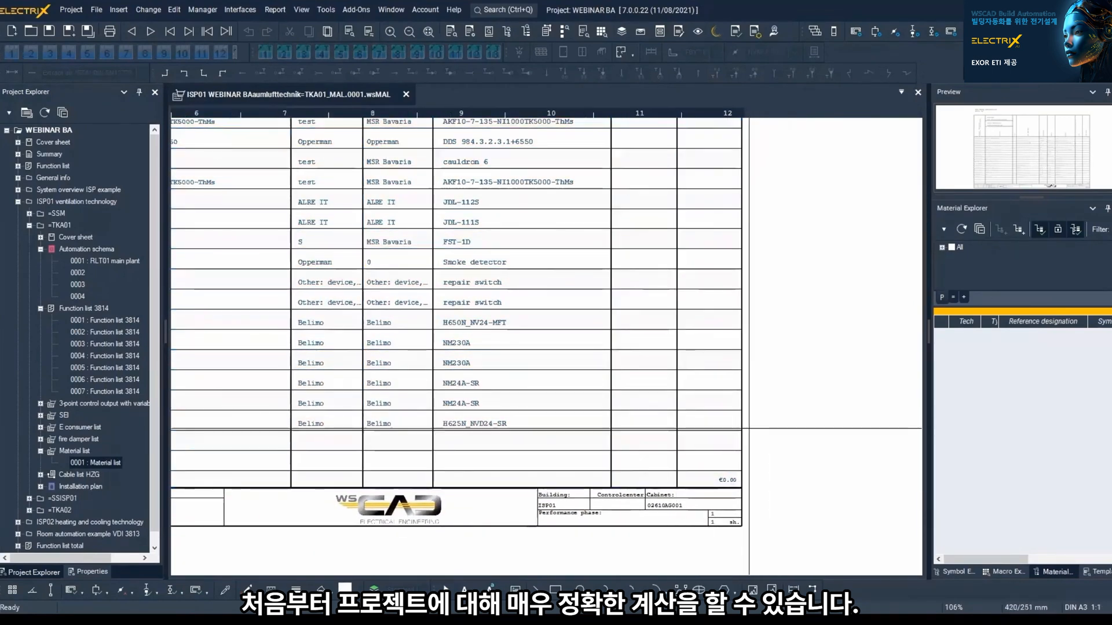
{"action": "scroll", "coordinate": [748, 428], "scroll_direction": "down", "scroll_amount": 3}
{"action": "middle_click_drag", "start_coordinate": [739, 435], "coordinate": [705, 457]}
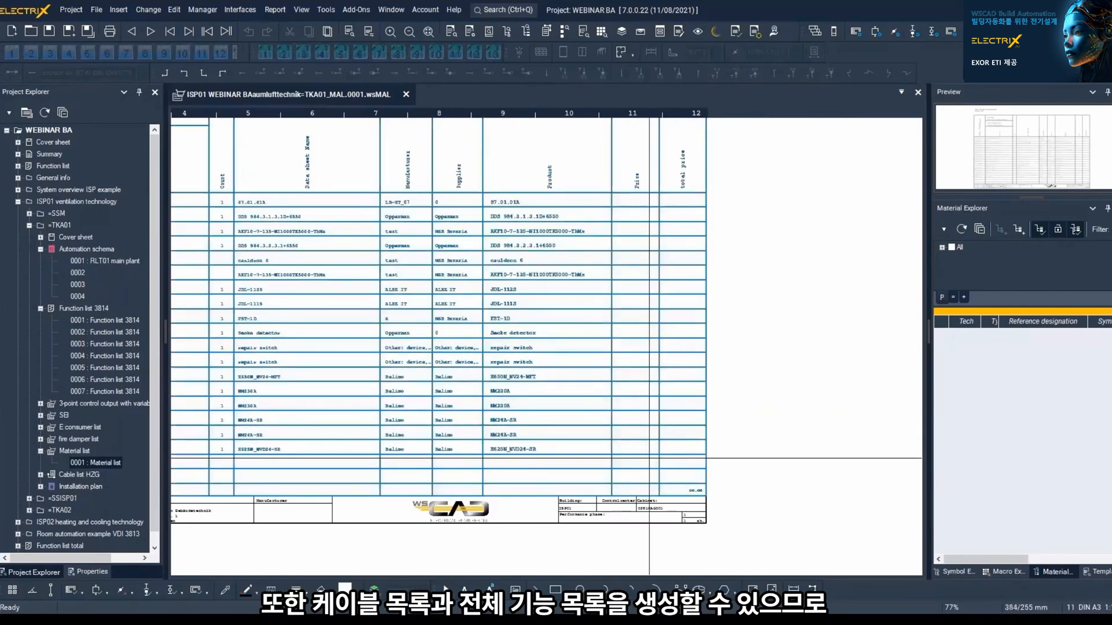
{"action": "scroll", "coordinate": [819, 513], "scroll_direction": "down", "scroll_amount": 1}
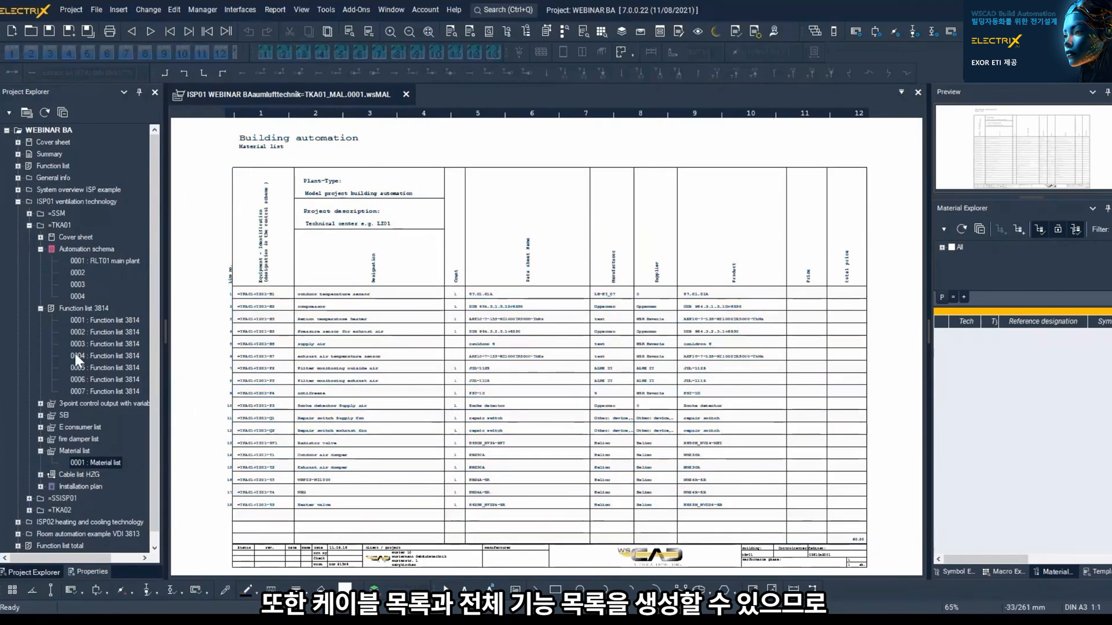
Step: Open page 0001 of the project-wide Function list and examine its input/output function columns and the Summary Functions row
{"action": "left_click", "coordinate": [19, 166]}
{"action": "left_click", "coordinate": [51, 177]}
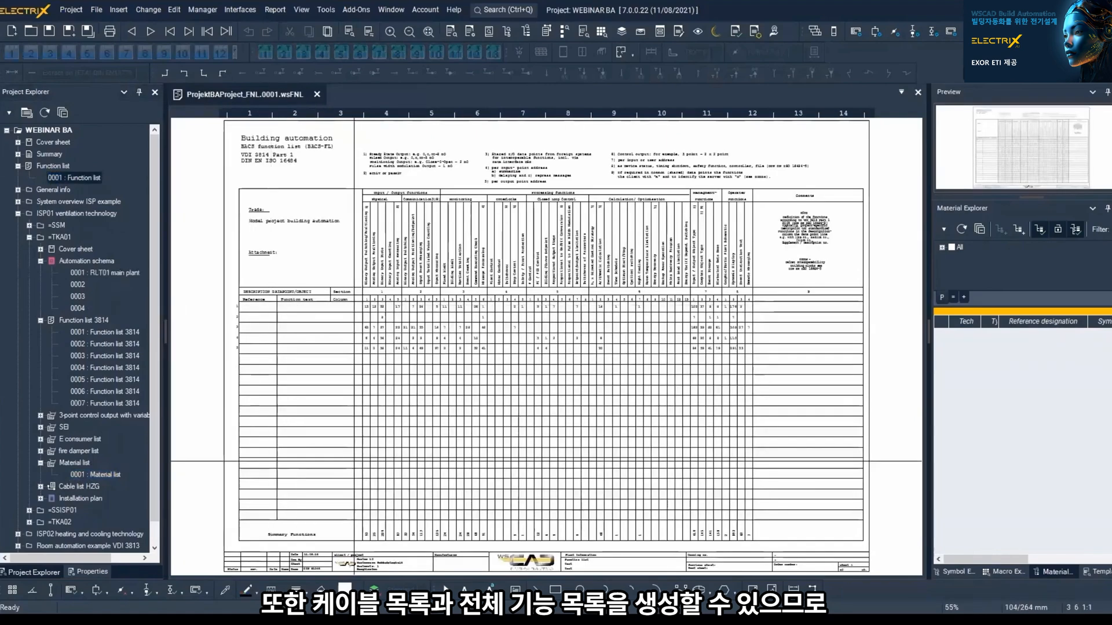
{"action": "scroll", "coordinate": [416, 502], "scroll_direction": "up", "scroll_amount": 5}
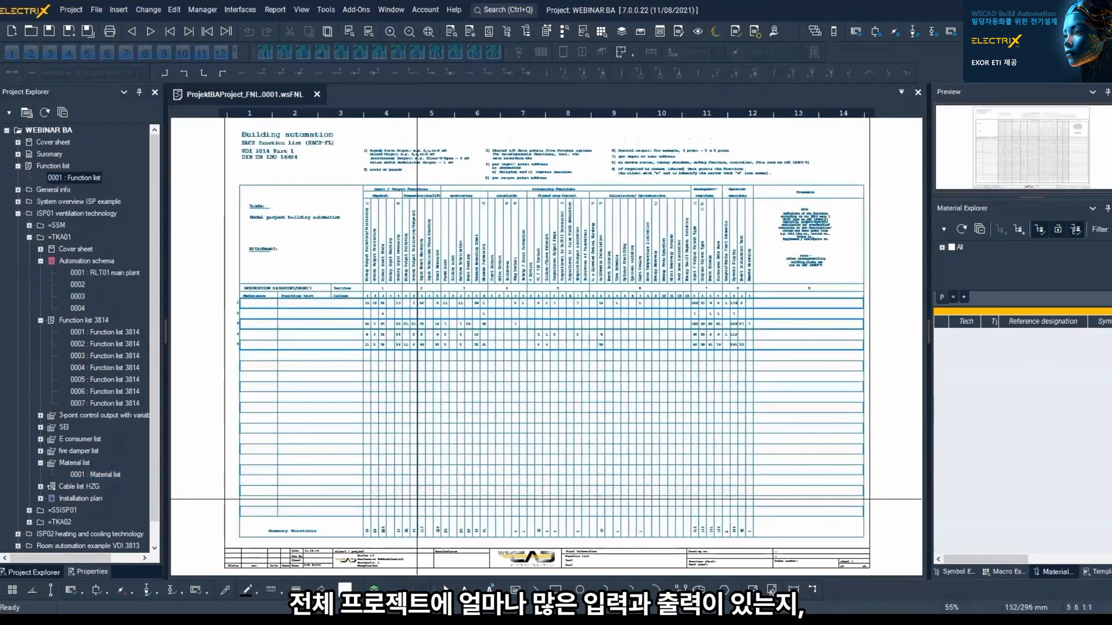
{"action": "scroll", "coordinate": [440, 476], "scroll_direction": "down", "scroll_amount": 3}
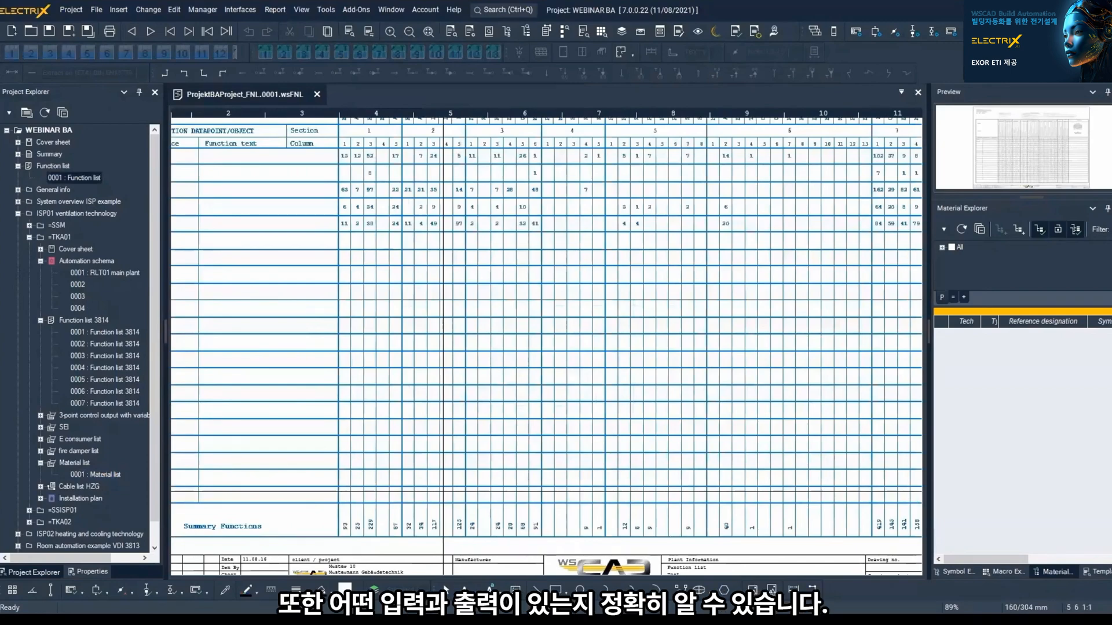
{"action": "middle_click_drag", "start_coordinate": [664, 475], "coordinate": [546, 459]}
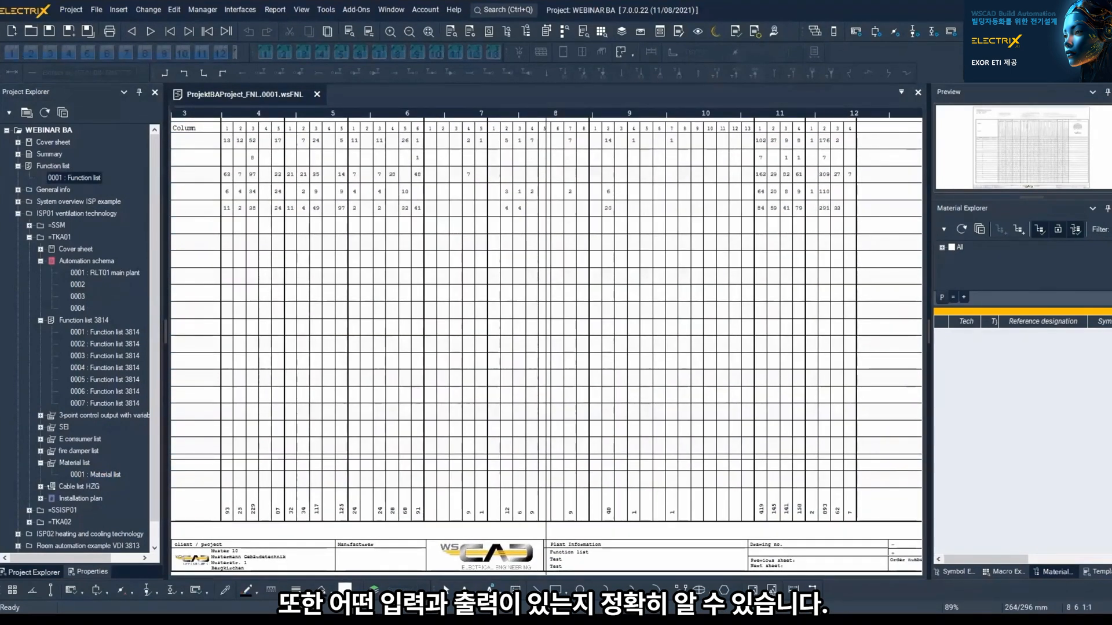
{"action": "scroll", "coordinate": [546, 459], "scroll_direction": "down", "scroll_amount": 2}
{"action": "scroll", "coordinate": [454, 257], "scroll_direction": "up", "scroll_amount": 2}
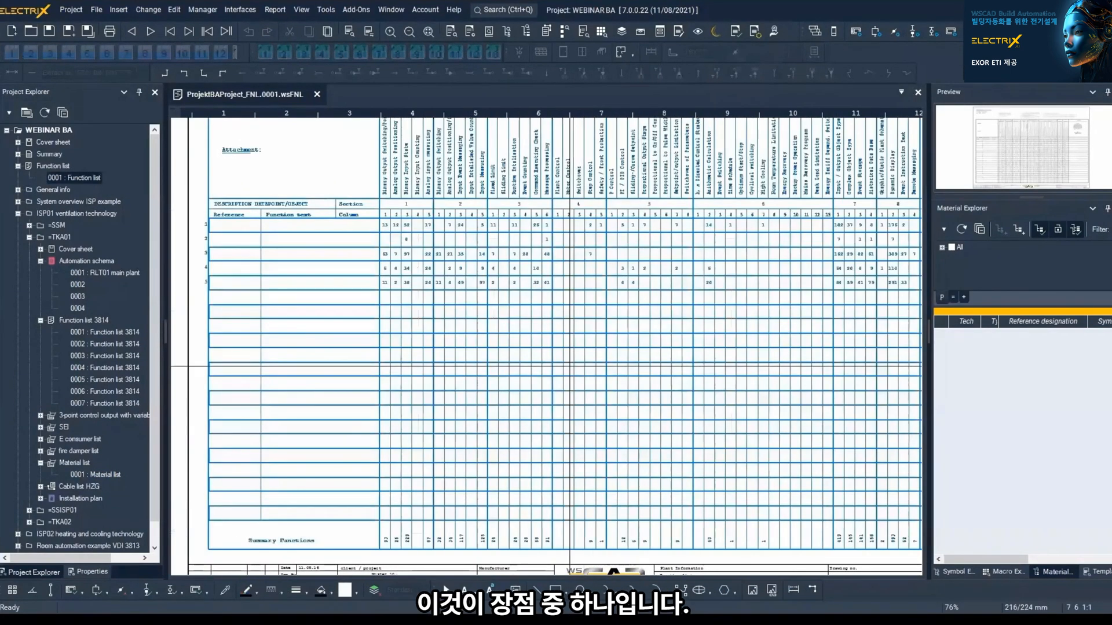
{"action": "scroll", "coordinate": [440, 261], "scroll_direction": "up", "scroll_amount": 2}
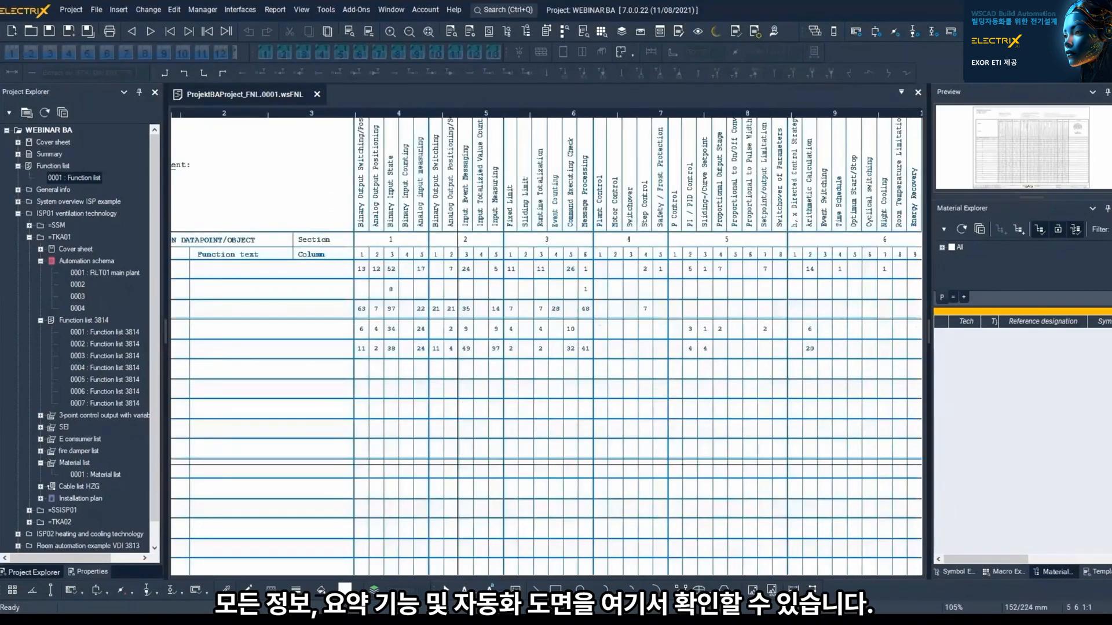
{"action": "scroll", "coordinate": [546, 343], "scroll_direction": "down", "scroll_amount": 5}
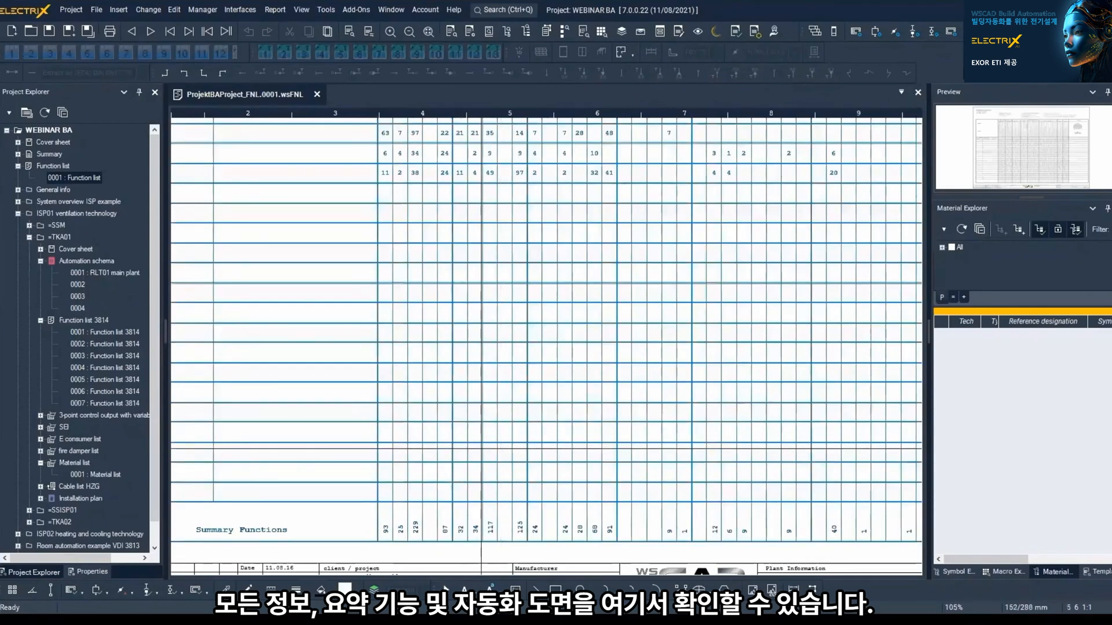
{"action": "scroll", "coordinate": [481, 449], "scroll_direction": "down", "scroll_amount": 2}
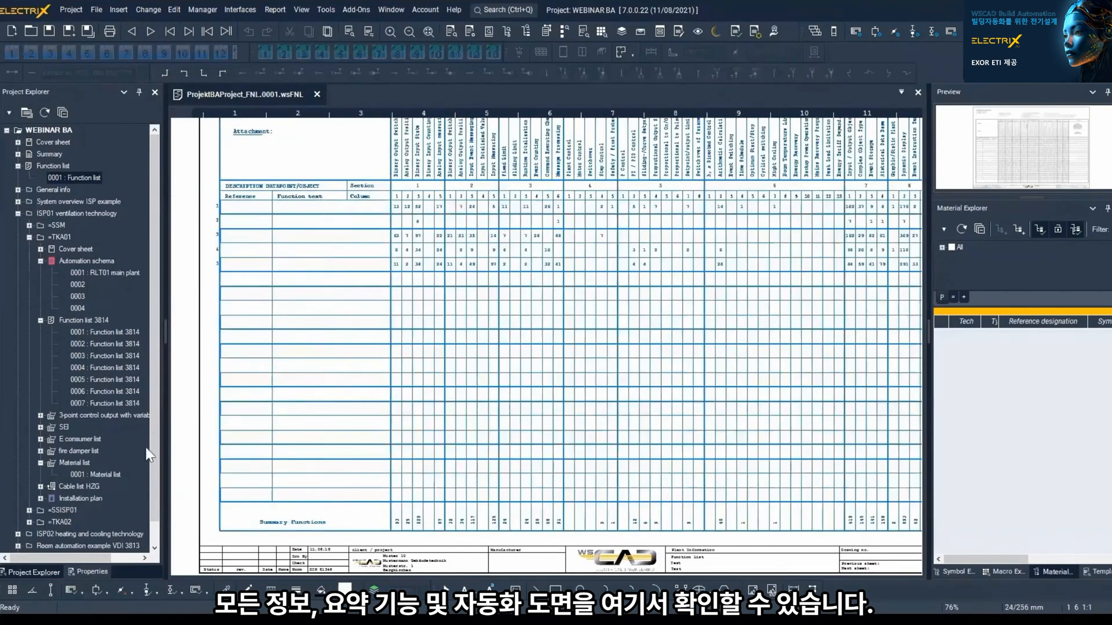
Step: Open the RLT01 main plant schema and display the BA data points of fan -M2
{"action": "double_click", "coordinate": [92, 272]}
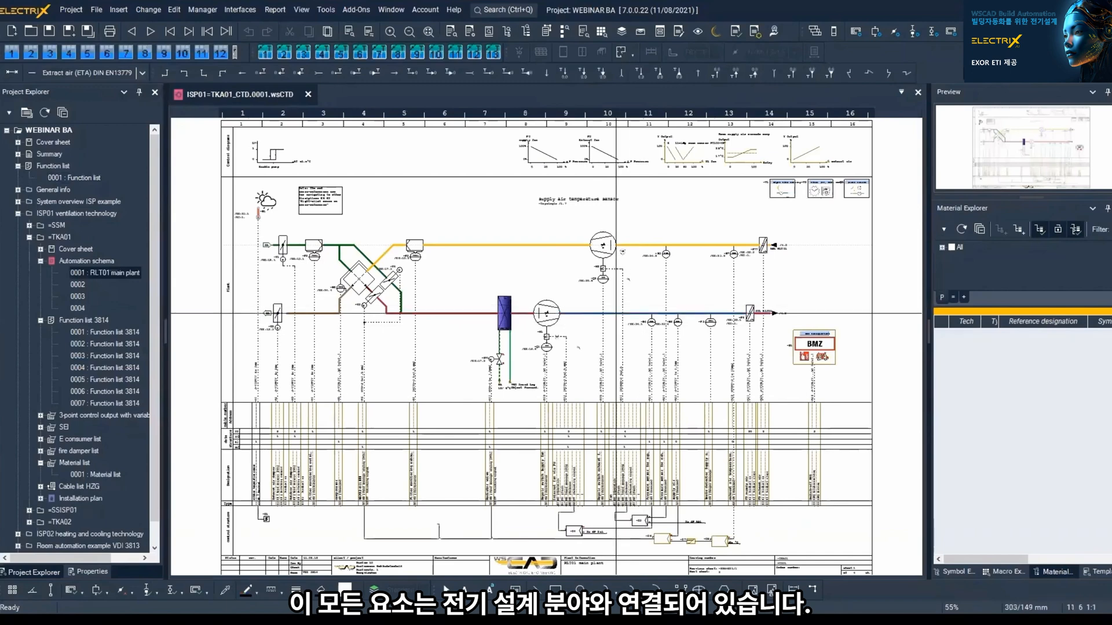
{"action": "scroll", "coordinate": [645, 304], "scroll_direction": "up", "scroll_amount": 3}
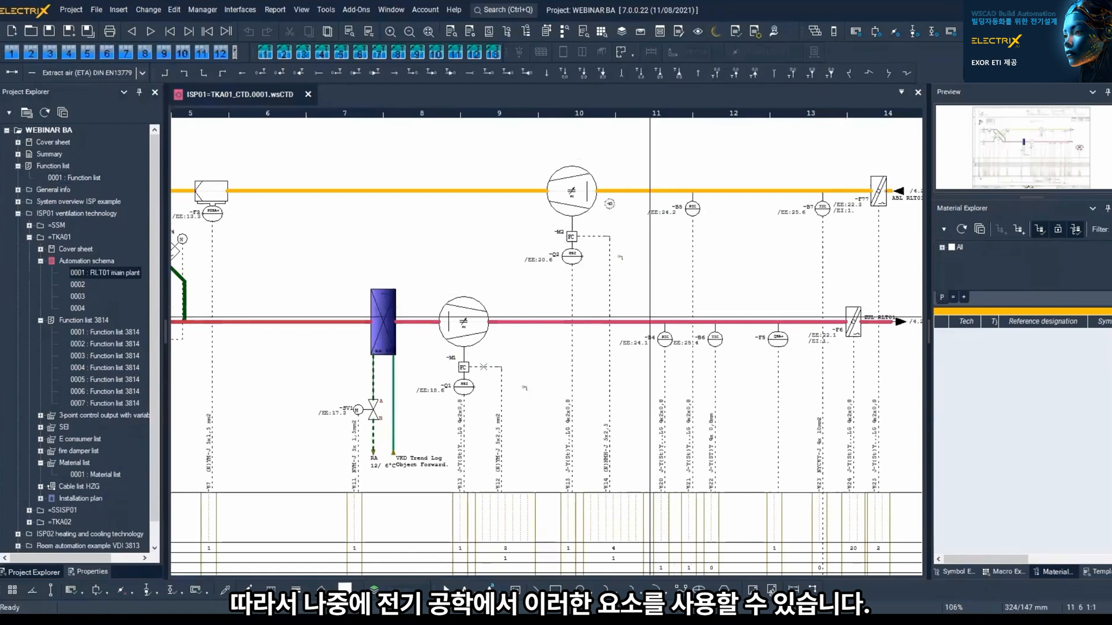
{"action": "double_click", "coordinate": [592, 201]}
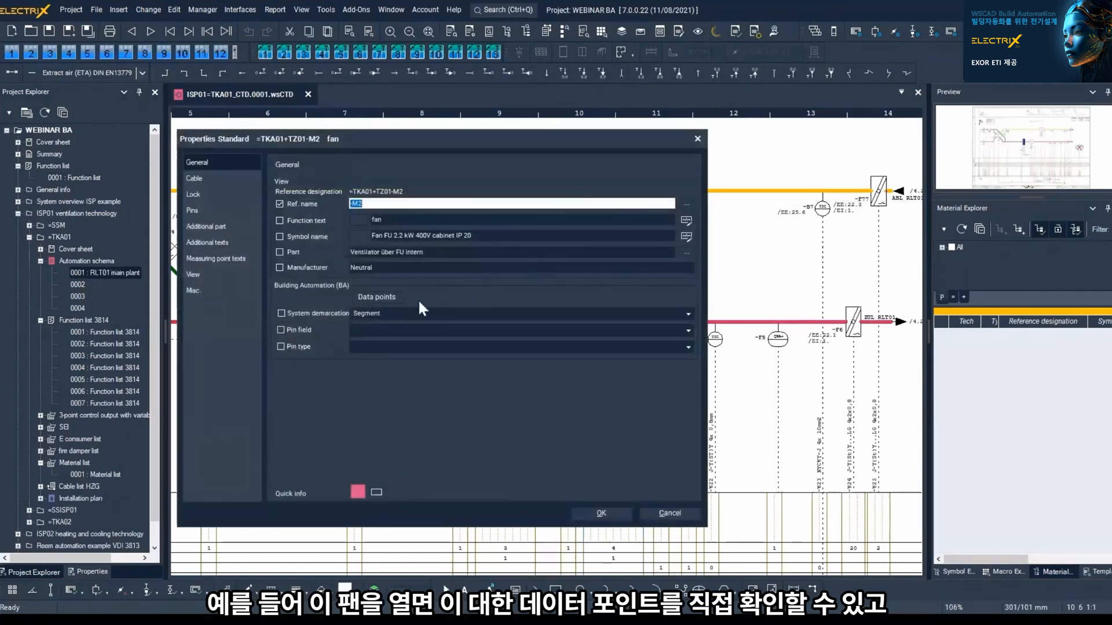
{"action": "left_click", "coordinate": [382, 297]}
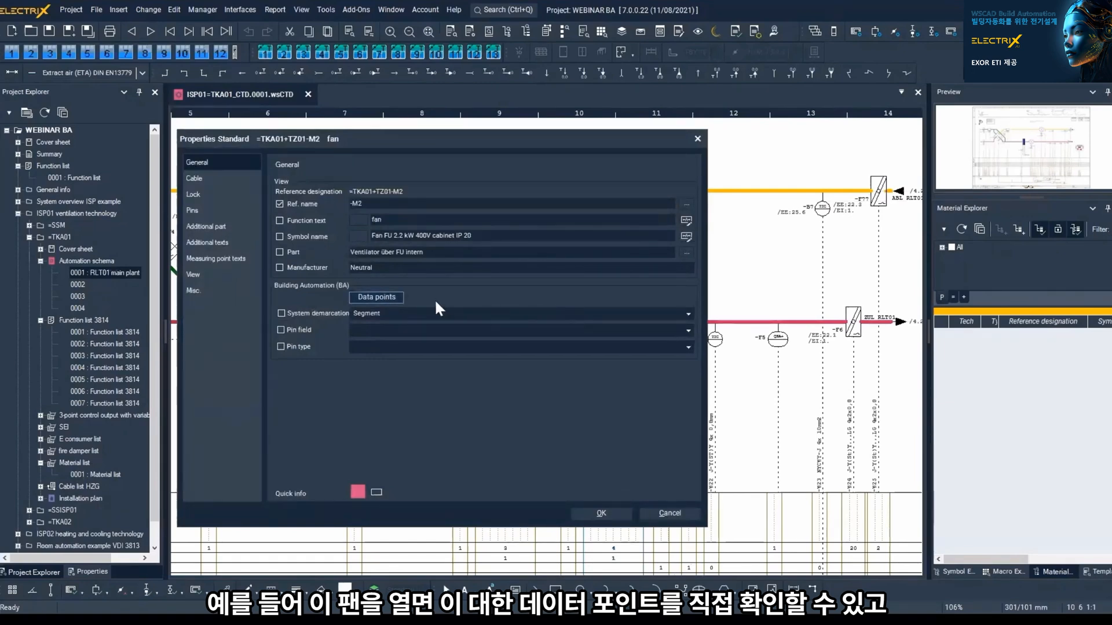
{"action": "left_click", "coordinate": [376, 297]}
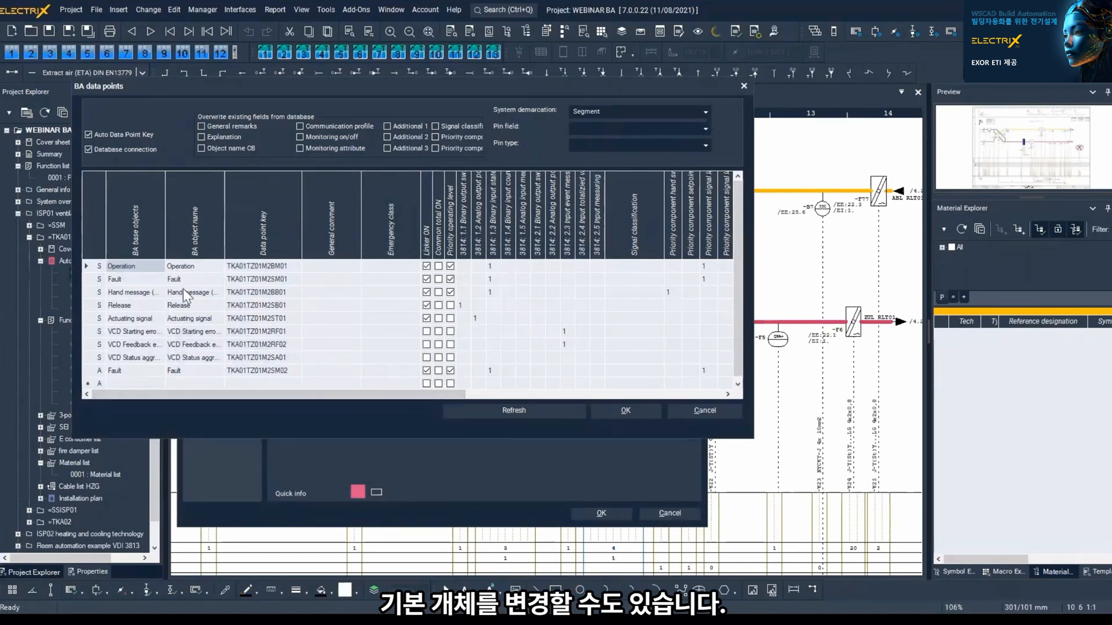
Step: View the available BA base objects for the fan's Operation data point and close the data points and properties without changes
{"action": "left_click", "coordinate": [138, 265]}
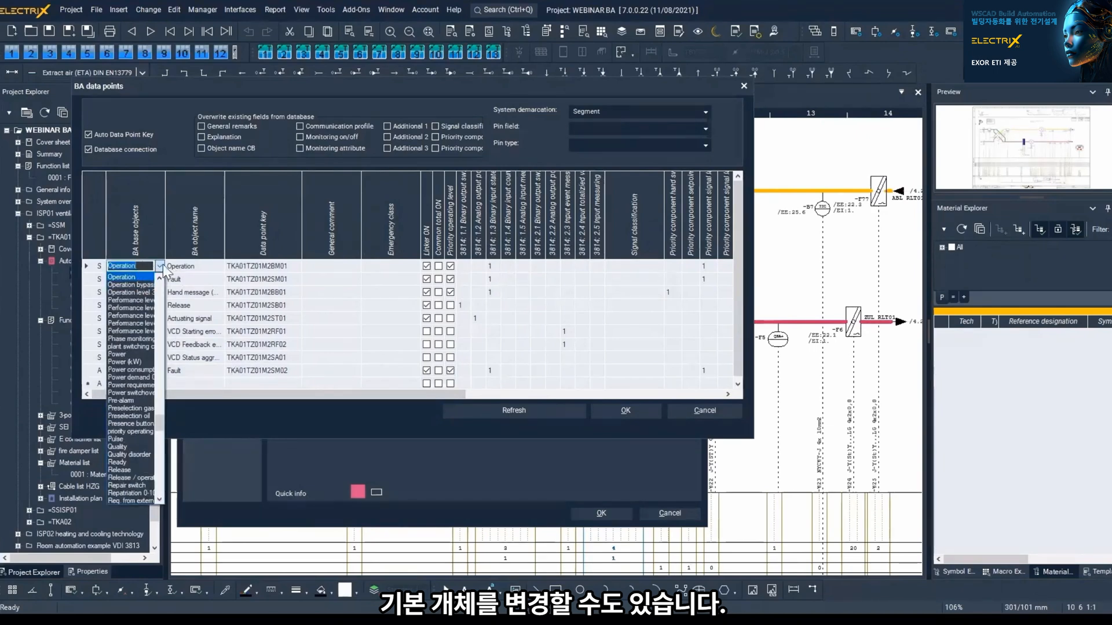
{"action": "left_click", "coordinate": [161, 266]}
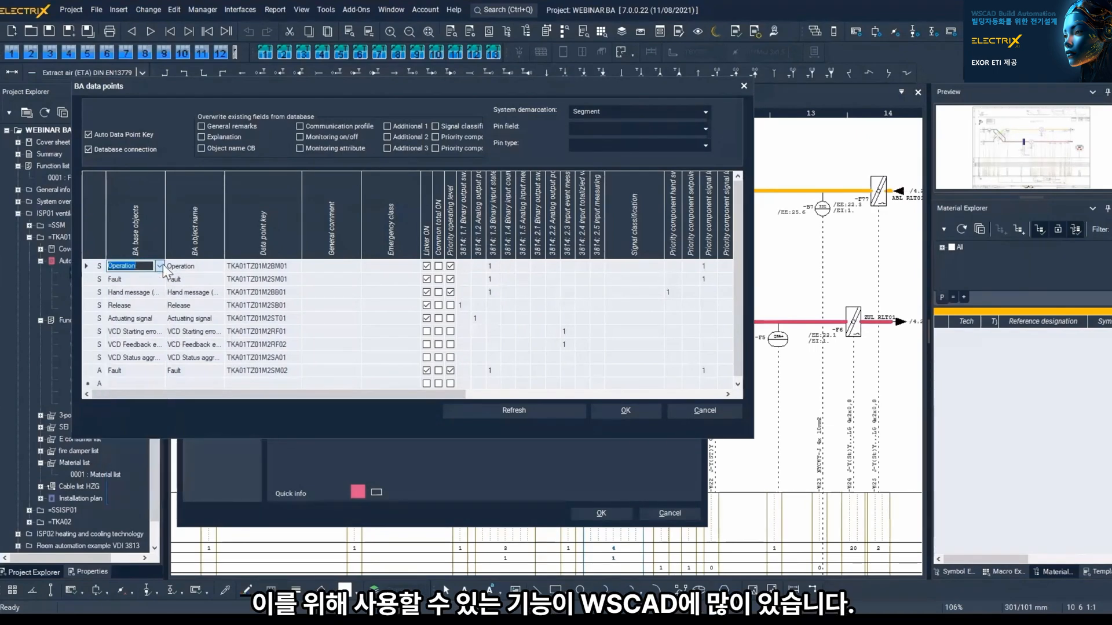
{"action": "left_click", "coordinate": [744, 86]}
{"action": "key", "text": "Escape"}
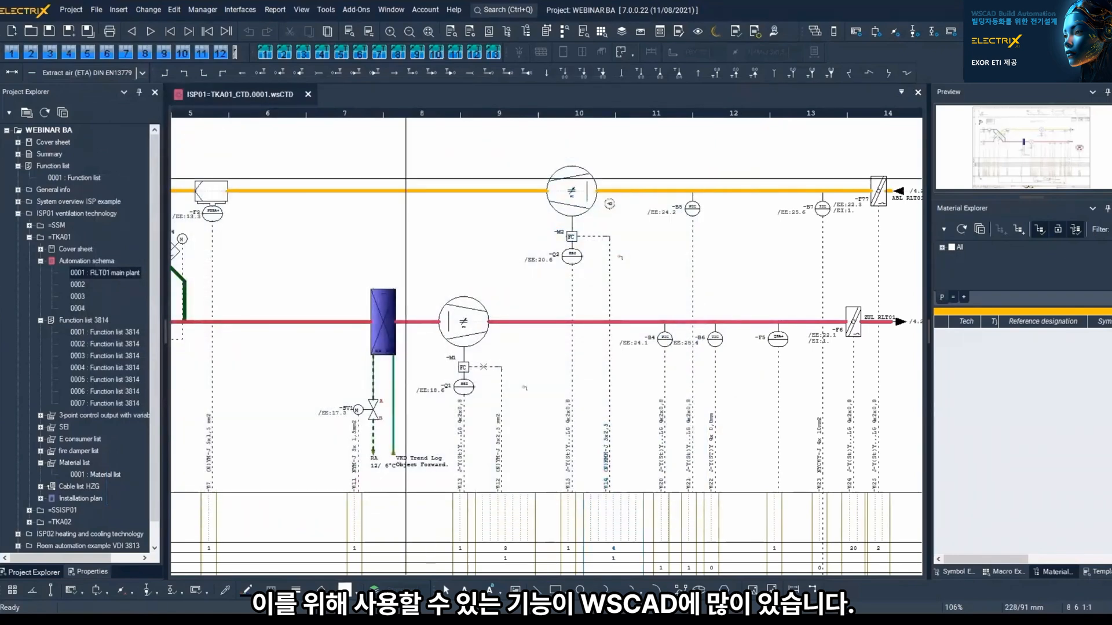
Step: Open the Data Point Browser and look through the data points of the project's elements
{"action": "left_click", "coordinate": [203, 10]}
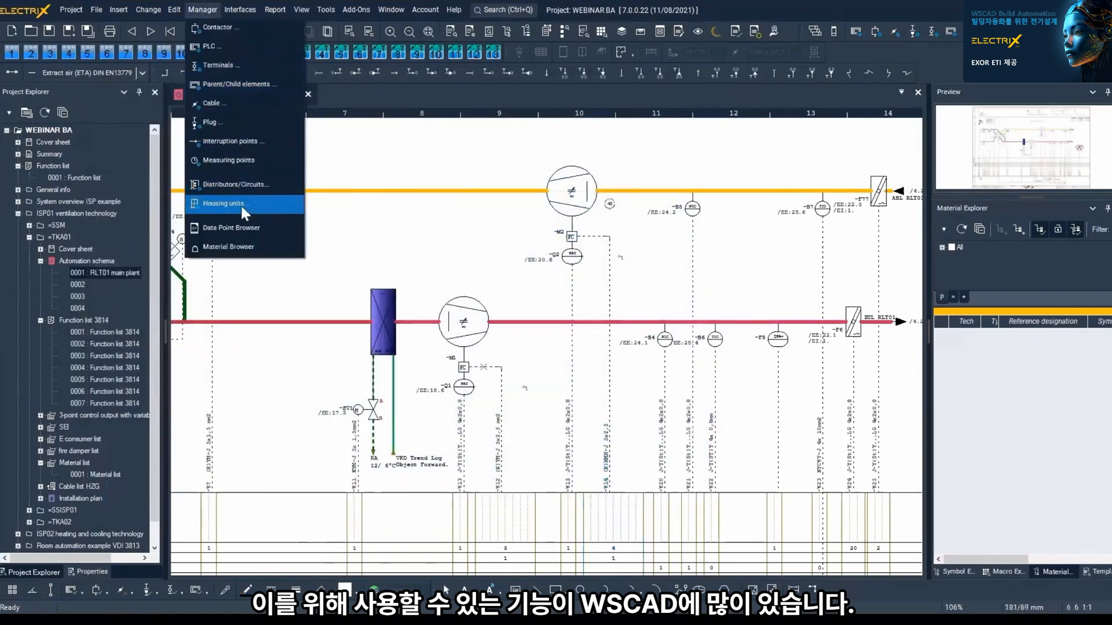
{"action": "left_click", "coordinate": [242, 226]}
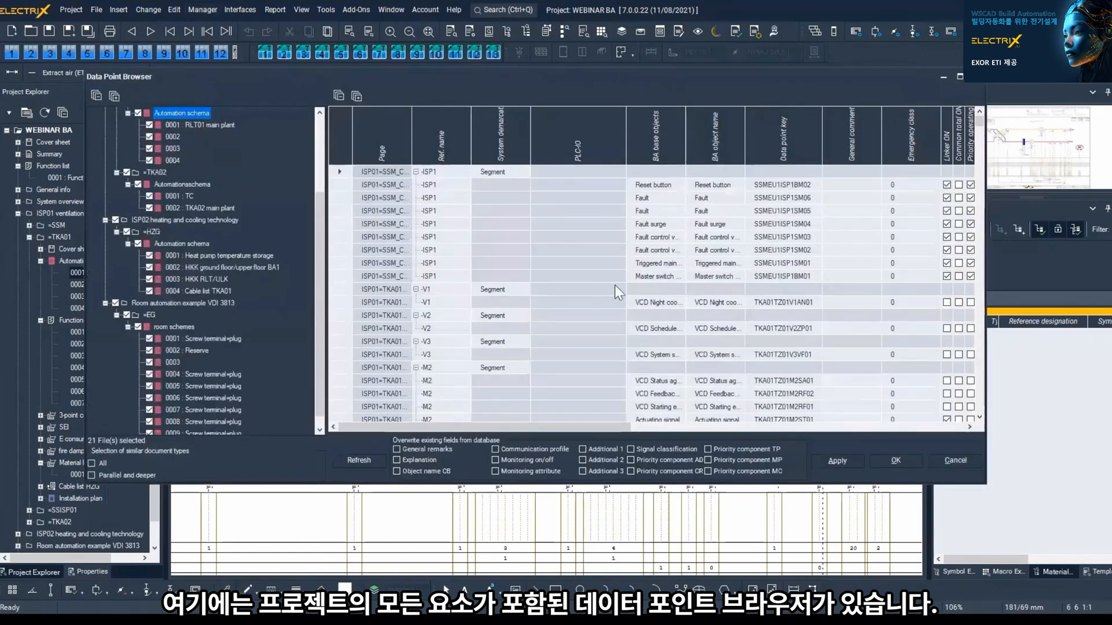
{"action": "scroll", "coordinate": [559, 268], "scroll_direction": "down", "scroll_amount": 3}
{"action": "scroll", "coordinate": [559, 267], "scroll_direction": "down", "scroll_amount": 8}
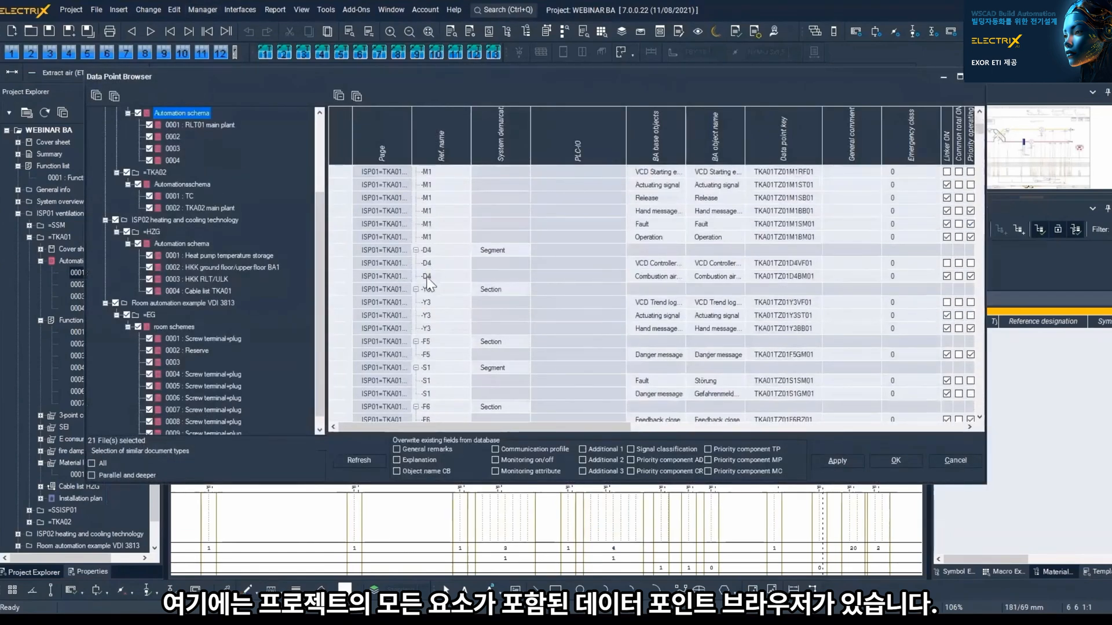
{"action": "scroll", "coordinate": [630, 291], "scroll_direction": "down", "scroll_amount": 12}
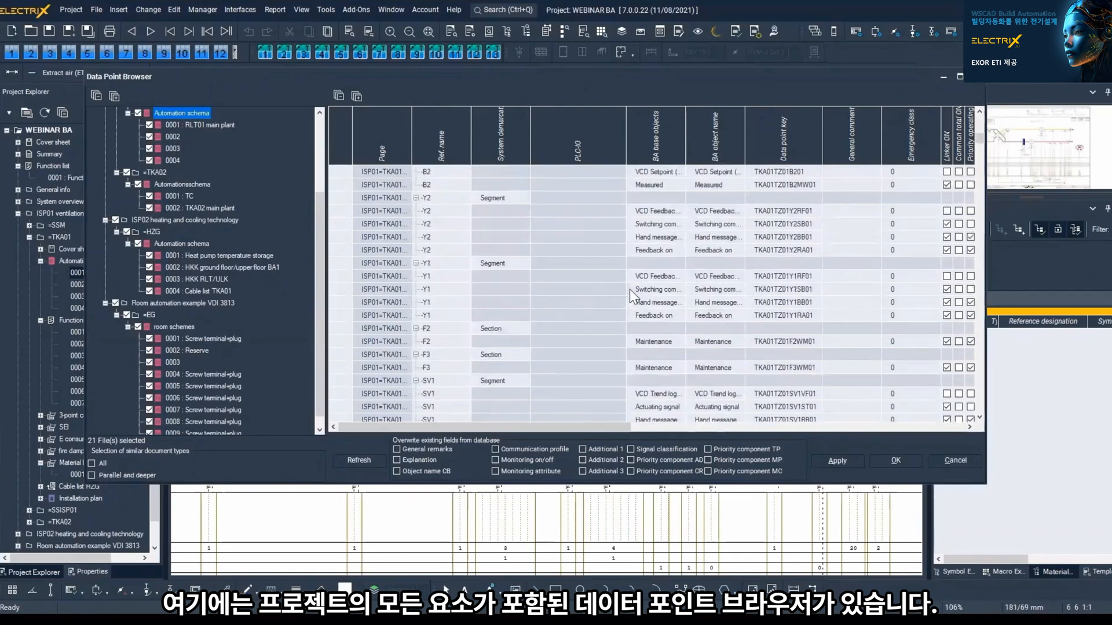
{"action": "scroll", "coordinate": [630, 289], "scroll_direction": "up", "scroll_amount": 12}
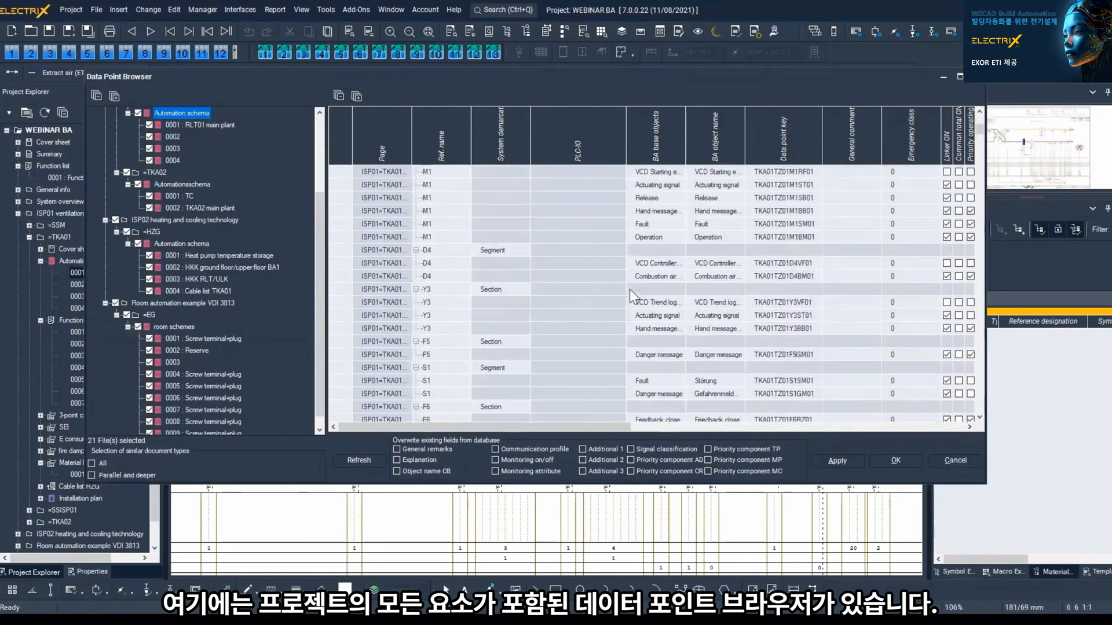
Step: Include only RLT01 main plant from the TKA01 automation schema, exclude System overview ISP example, and expand all data point groups for review
{"action": "left_click", "coordinate": [139, 113]}
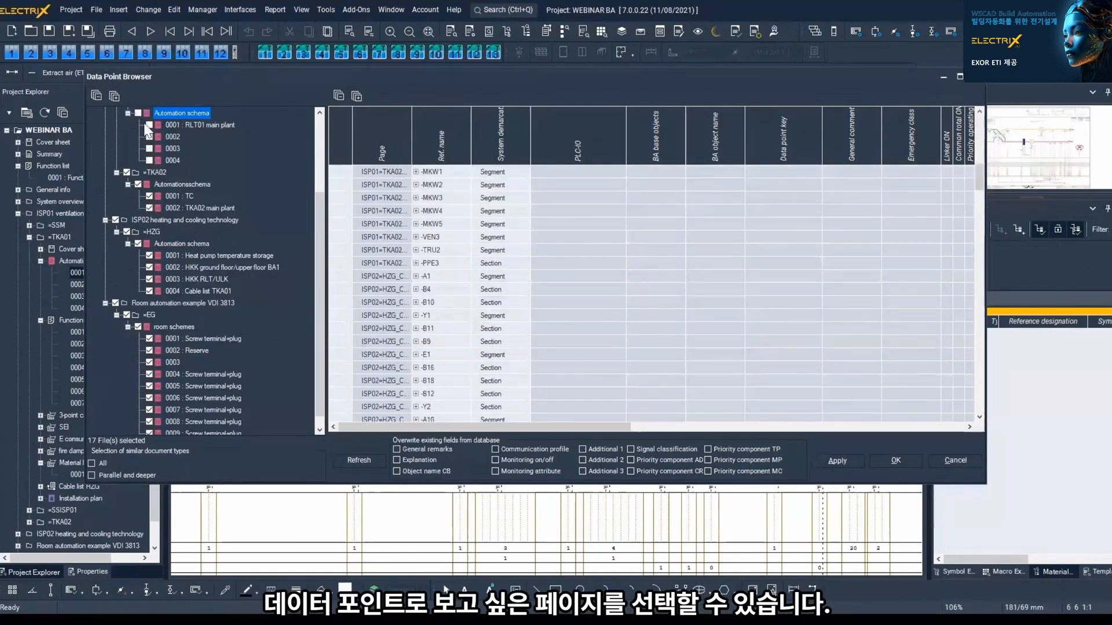
{"action": "left_click", "coordinate": [148, 125]}
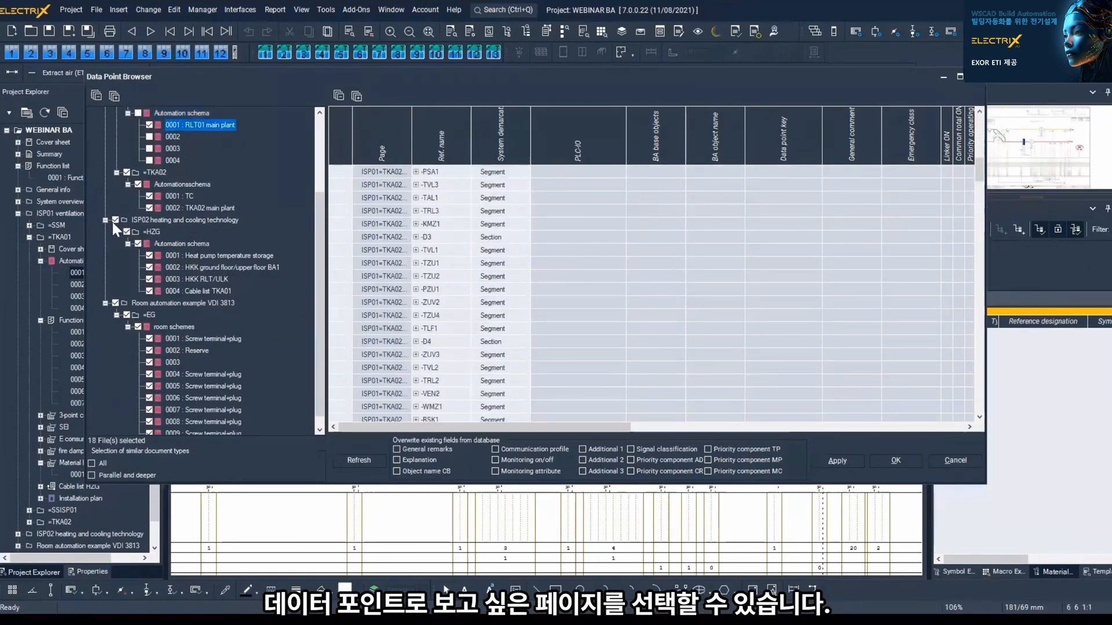
{"action": "scroll", "coordinate": [112, 223], "scroll_direction": "up", "scroll_amount": 3}
{"action": "left_click", "coordinate": [115, 126]}
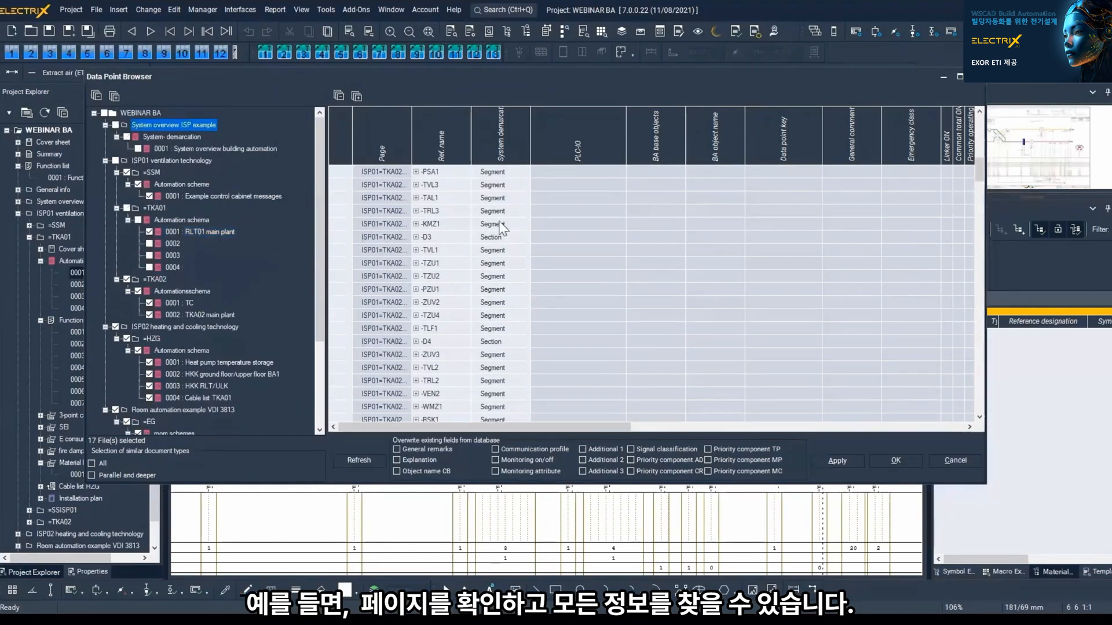
{"action": "left_click", "coordinate": [356, 95]}
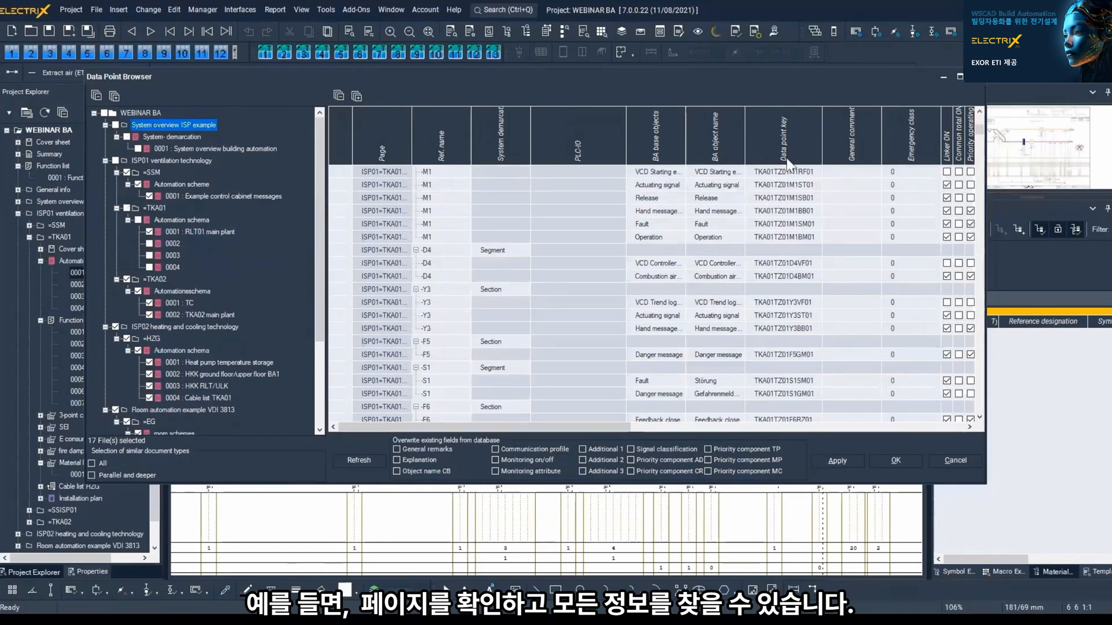
{"action": "scroll", "coordinate": [784, 145], "scroll_direction": "up", "scroll_amount": 2}
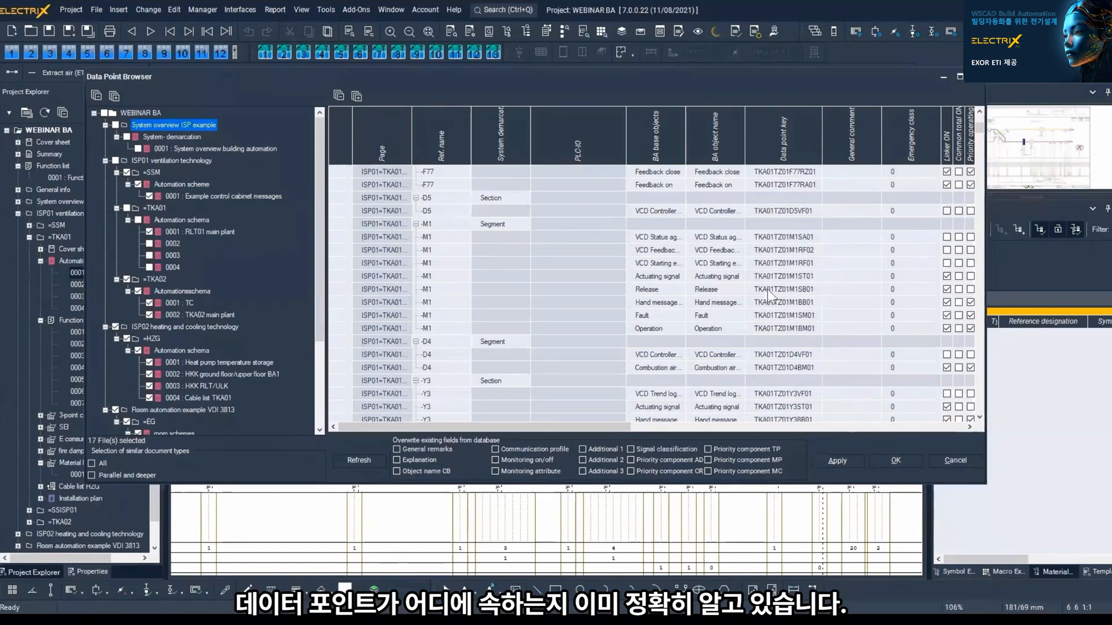
Step: Confirm and close the Data Point Browser, and open the data point management database in Access, accepting its security notice
{"action": "left_click", "coordinate": [894, 458]}
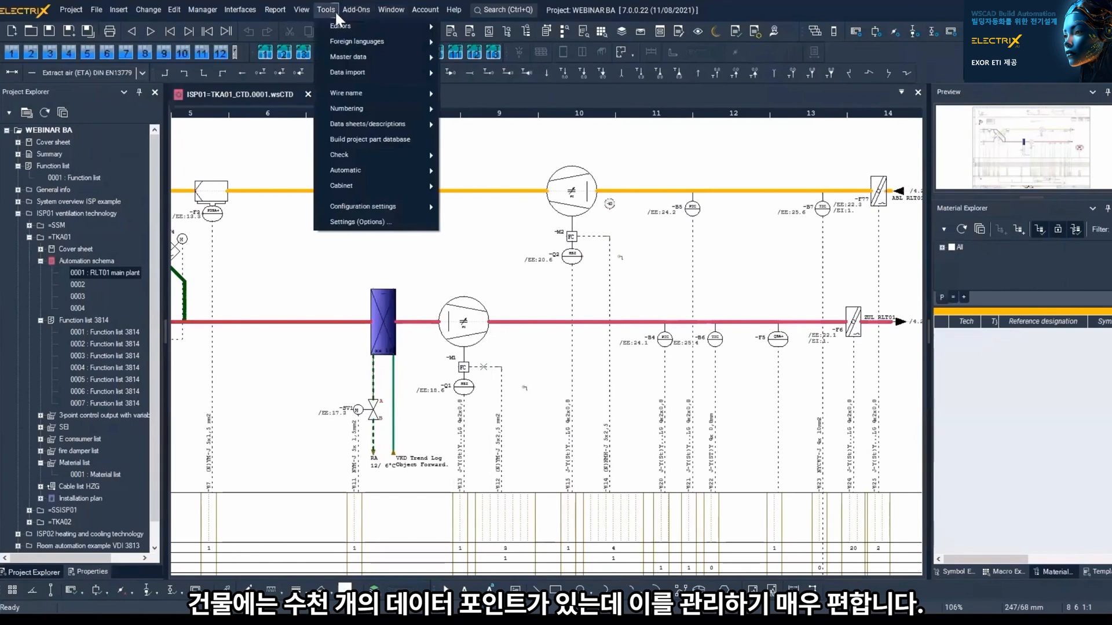
{"action": "mouse_move", "coordinate": [345, 12]}
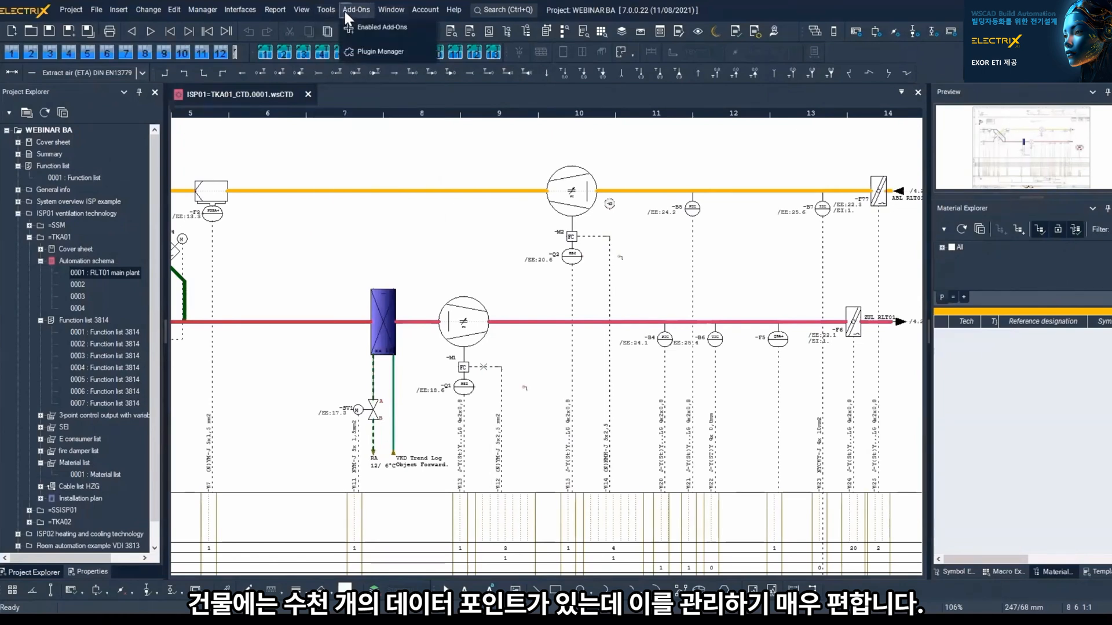
{"action": "mouse_move", "coordinate": [360, 57]}
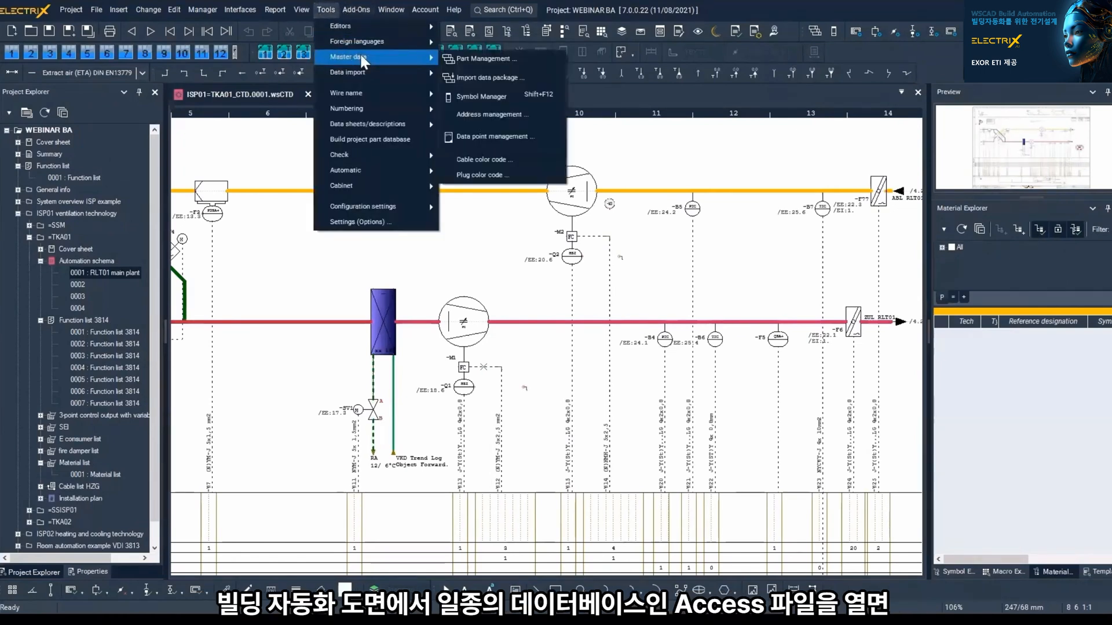
{"action": "left_click", "coordinate": [531, 137]}
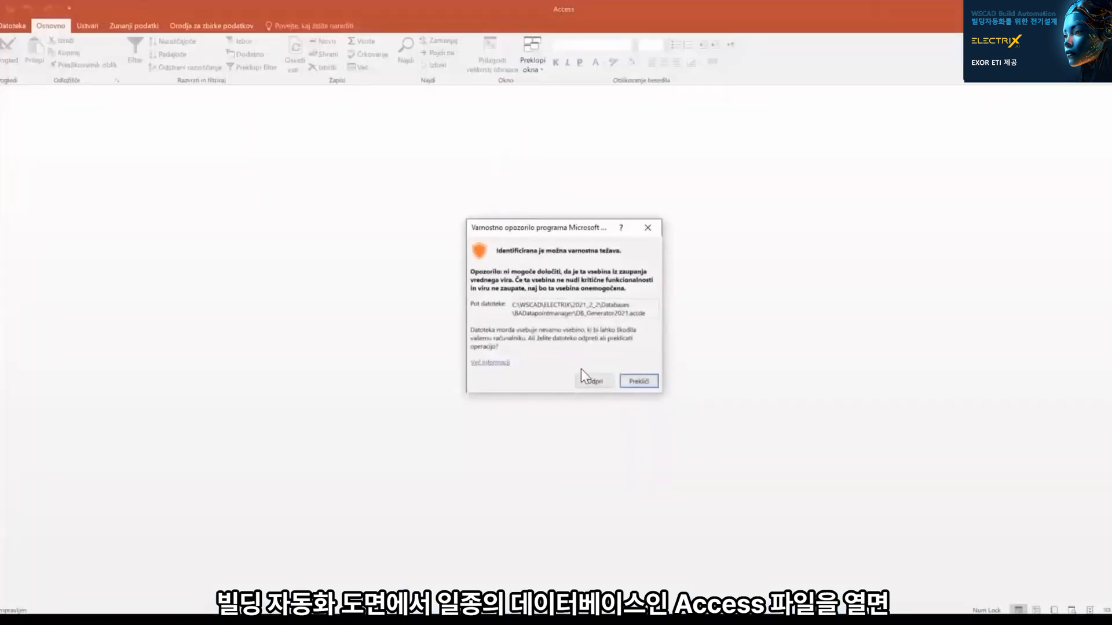
{"action": "left_click", "coordinate": [586, 379]}
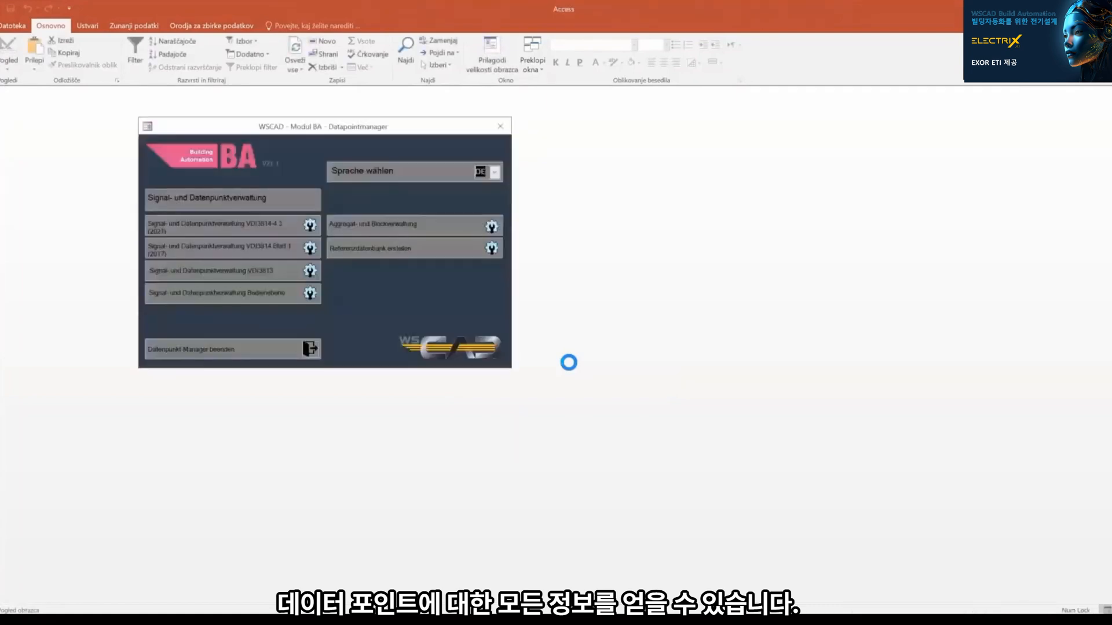
Step: Set the Datapointmanager language to English (EN) and acknowledge the language message
{"action": "left_click", "coordinate": [494, 172]}
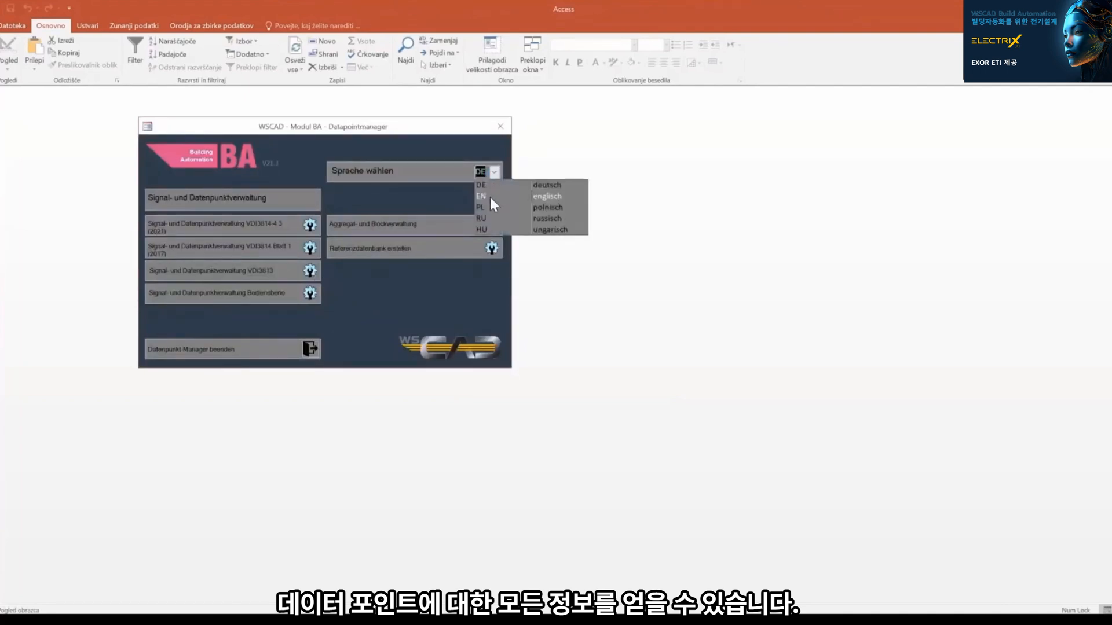
{"action": "left_click", "coordinate": [491, 198]}
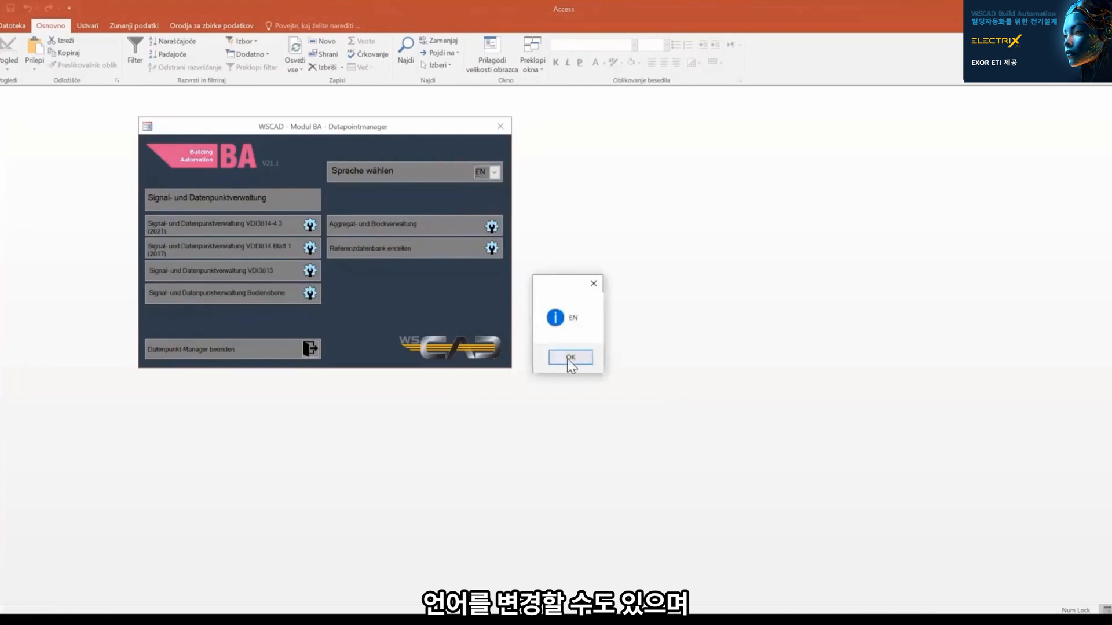
{"action": "left_click", "coordinate": [570, 358]}
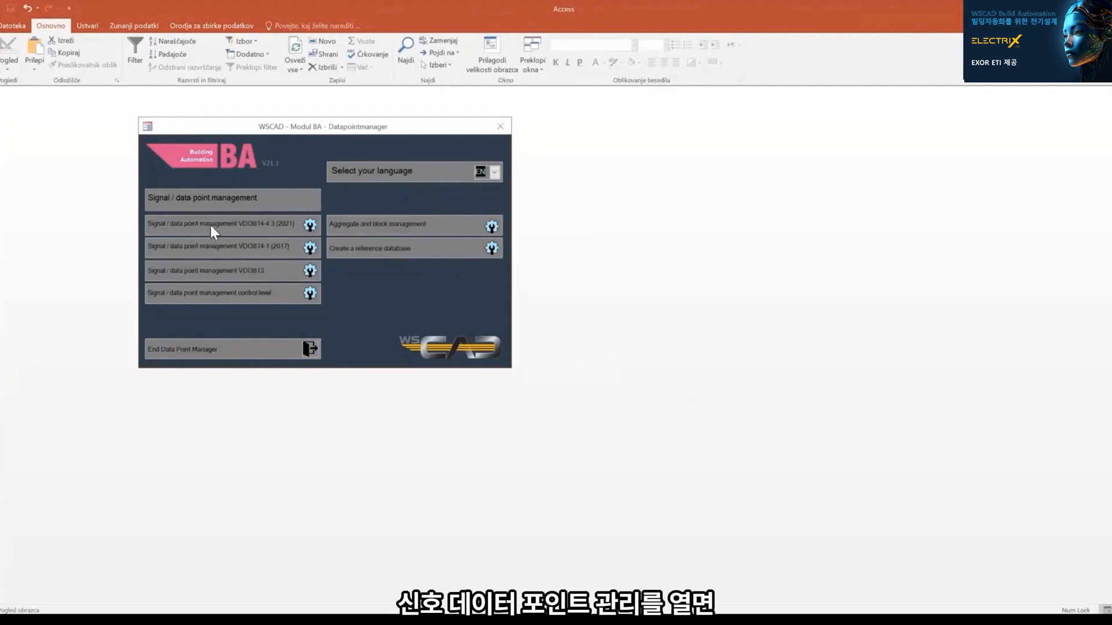
Step: Open signal / data point management VDI3814-4.3 (2021) and review the object name options for air quality measurement and the datapoint types for presence detection
{"action": "left_click", "coordinate": [211, 227]}
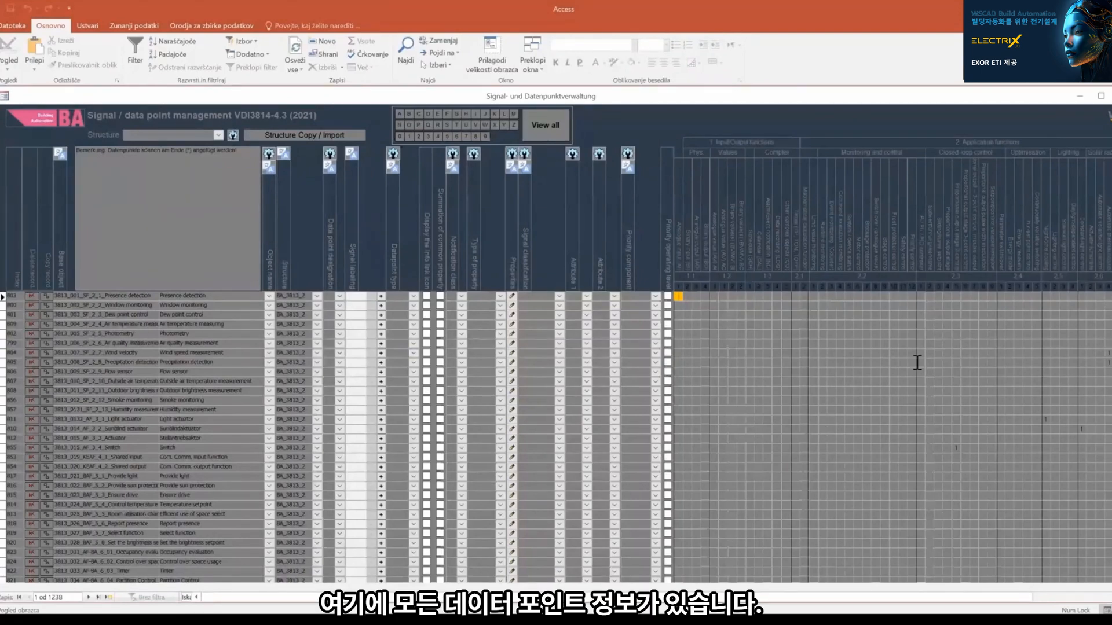
{"action": "mouse_move", "coordinate": [1111, 137]}
{"action": "left_mouse_down"}
{"action": "mouse_move", "coordinate": [1111, 589]}
{"action": "mouse_move", "coordinate": [1111, 130]}
{"action": "left_mouse_up"}
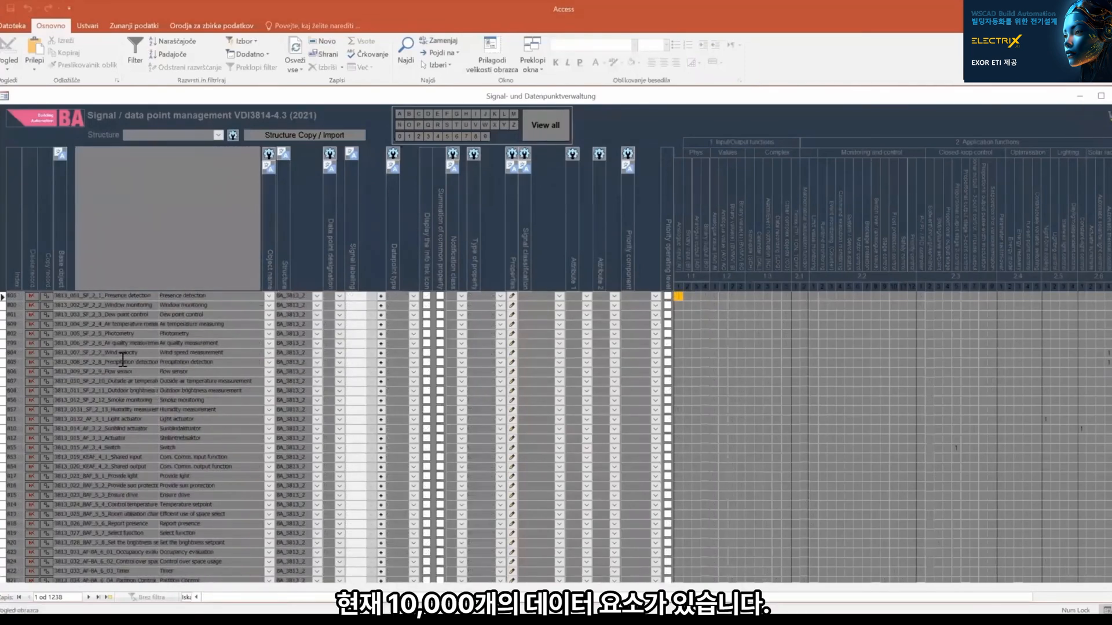
{"action": "left_click", "coordinate": [152, 354]}
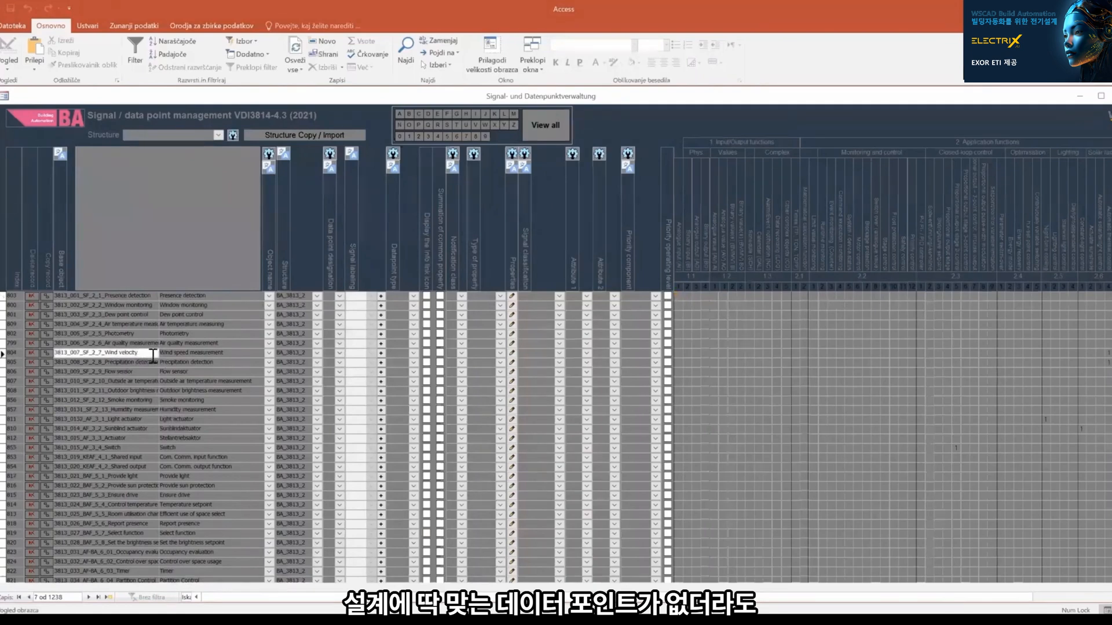
{"action": "left_click", "coordinate": [269, 344]}
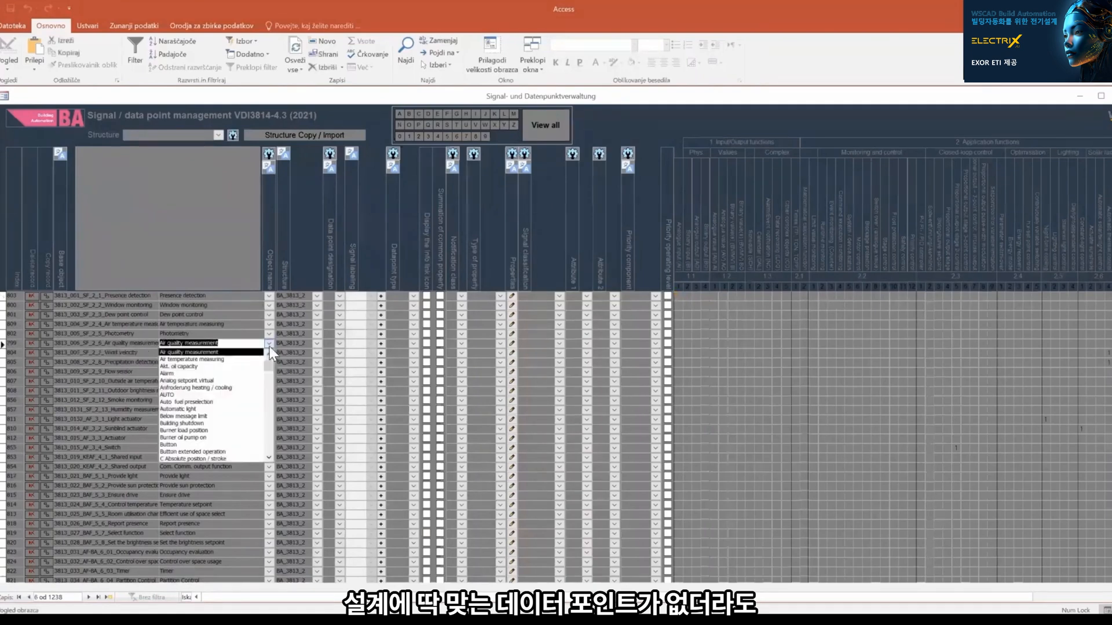
{"action": "left_click", "coordinate": [269, 345]}
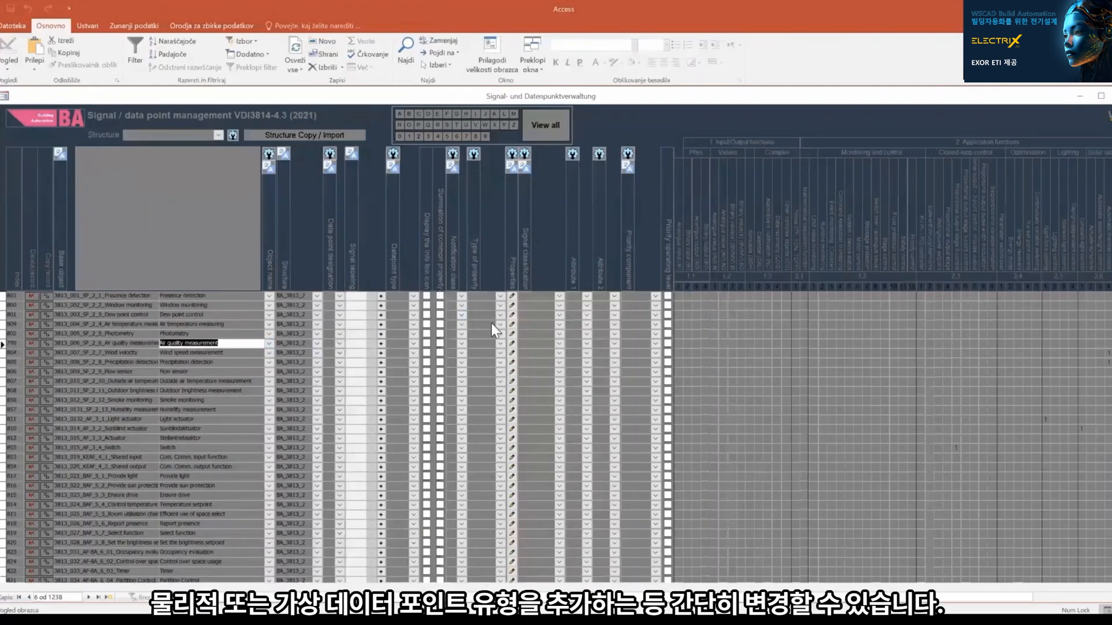
{"action": "left_click", "coordinate": [414, 297]}
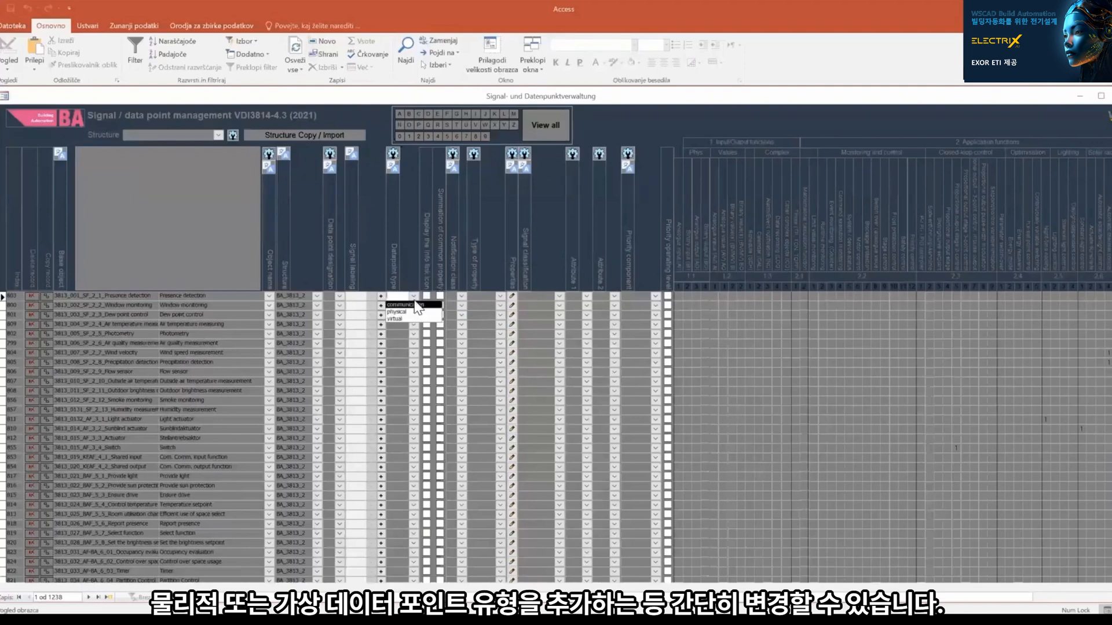
{"action": "left_click", "coordinate": [415, 311]}
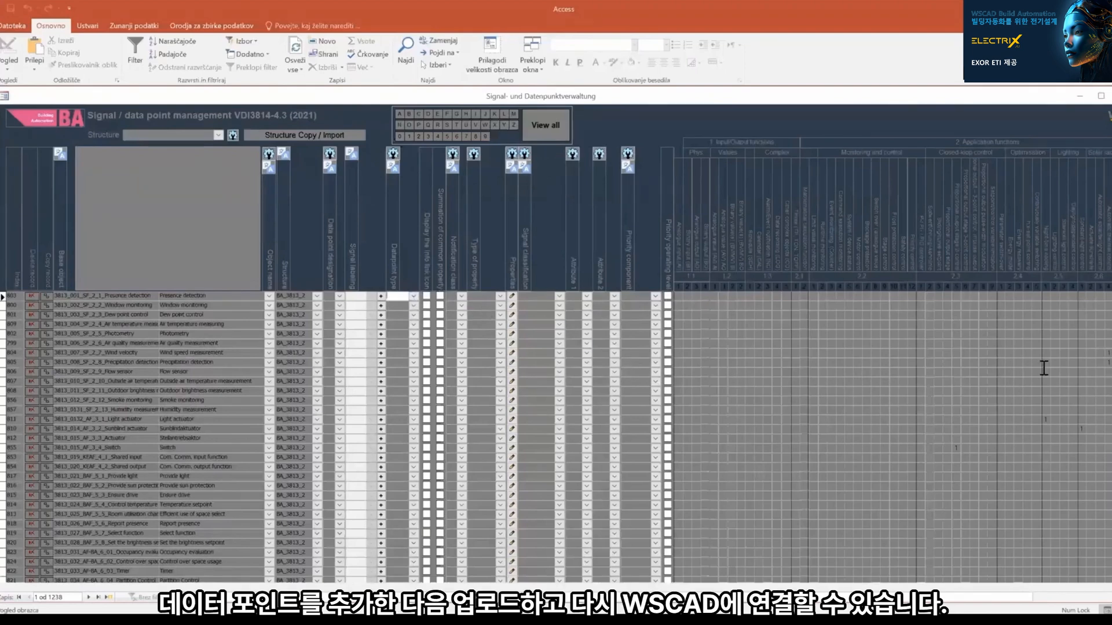
{"action": "left_click", "coordinate": [1107, 363]}
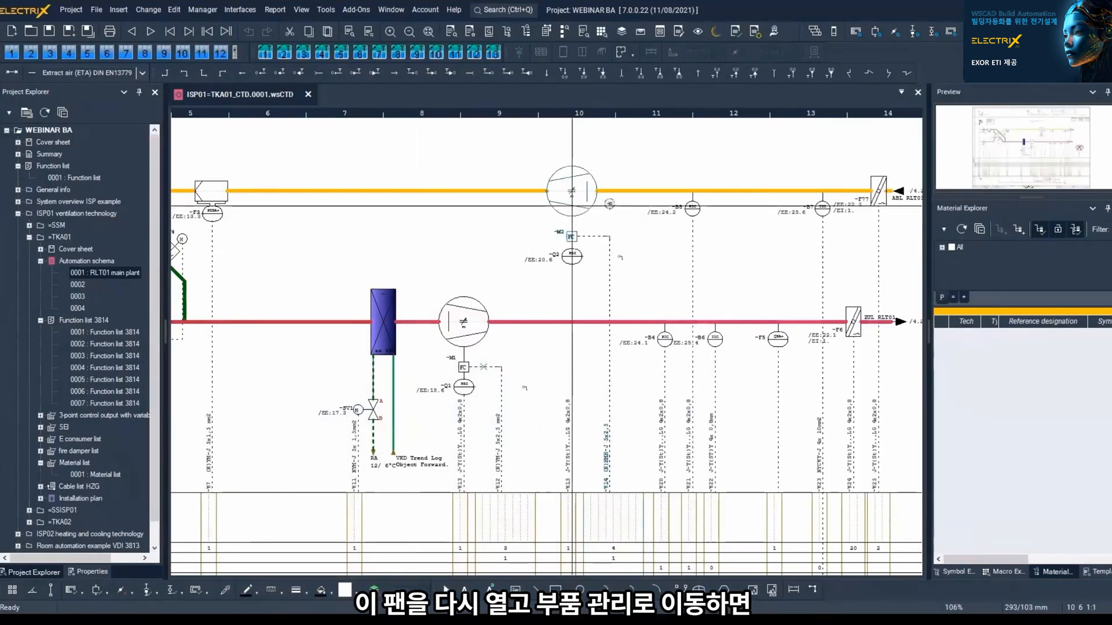
Step: Switch back to WSCAD ELECTRIX, view the stepless ventilator parts available for fan -M2 in Part Management, and close without changes
{"action": "double_click", "coordinate": [620, 257]}
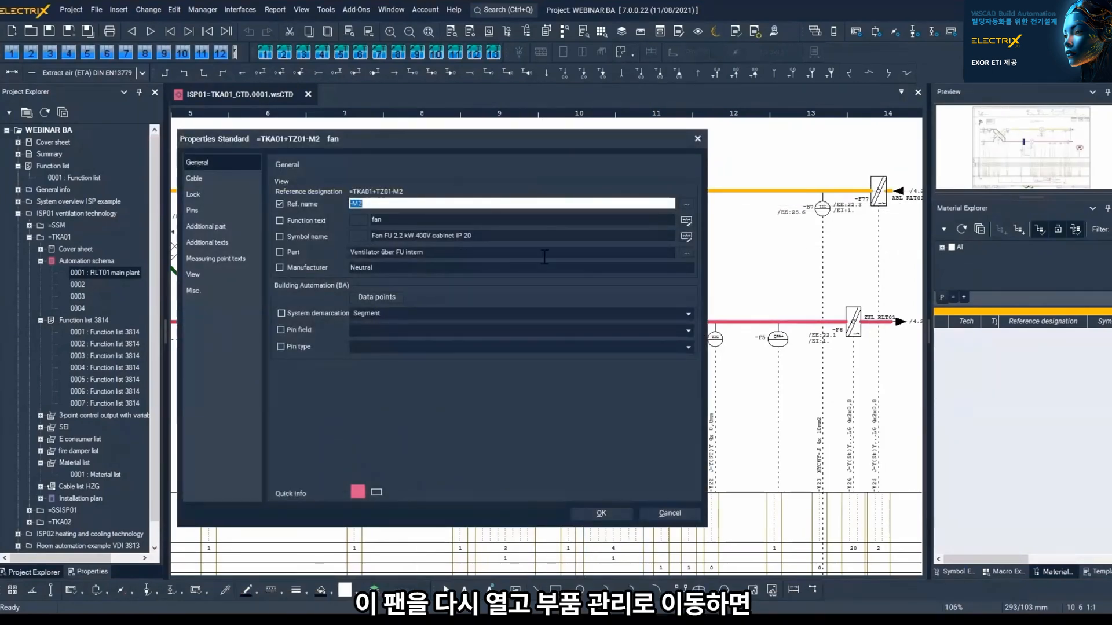
{"action": "left_click", "coordinate": [689, 252]}
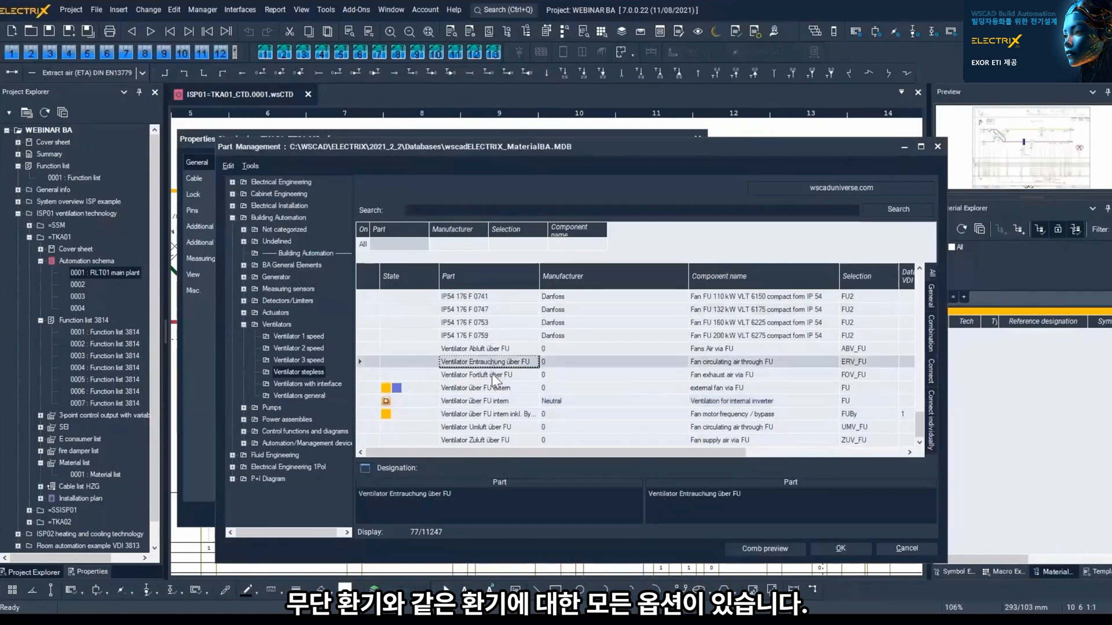
{"action": "left_click", "coordinate": [503, 413]}
{"action": "scroll", "coordinate": [493, 345], "scroll_direction": "up", "scroll_amount": 20}
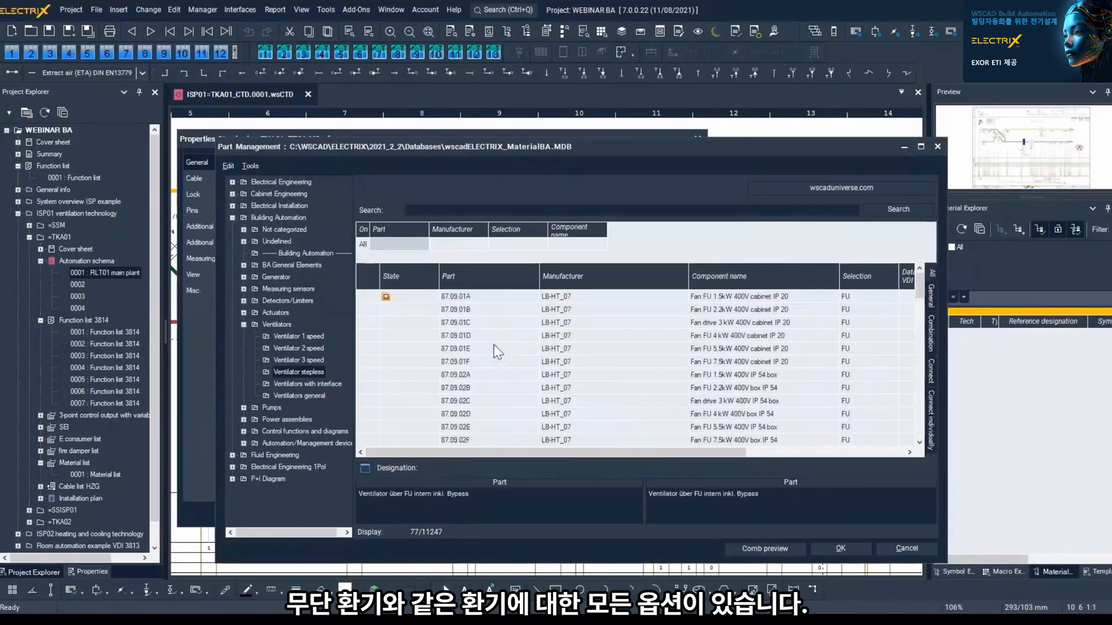
{"action": "left_click", "coordinate": [910, 549]}
{"action": "left_click", "coordinate": [689, 514]}
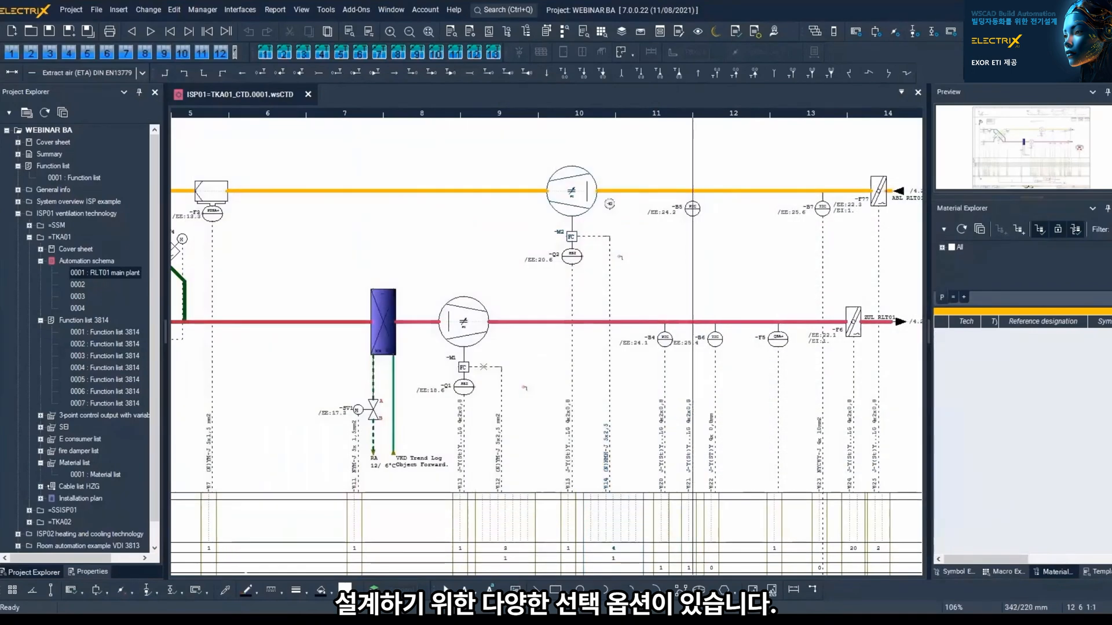
Step: Follow the cross-reference of repair switch -Q2 to schematic page 0020 AL fan, inspect it there, and return to the RLT01 main plant schema
{"action": "middle_click_drag", "start_coordinate": [516, 352], "coordinate": [595, 401]}
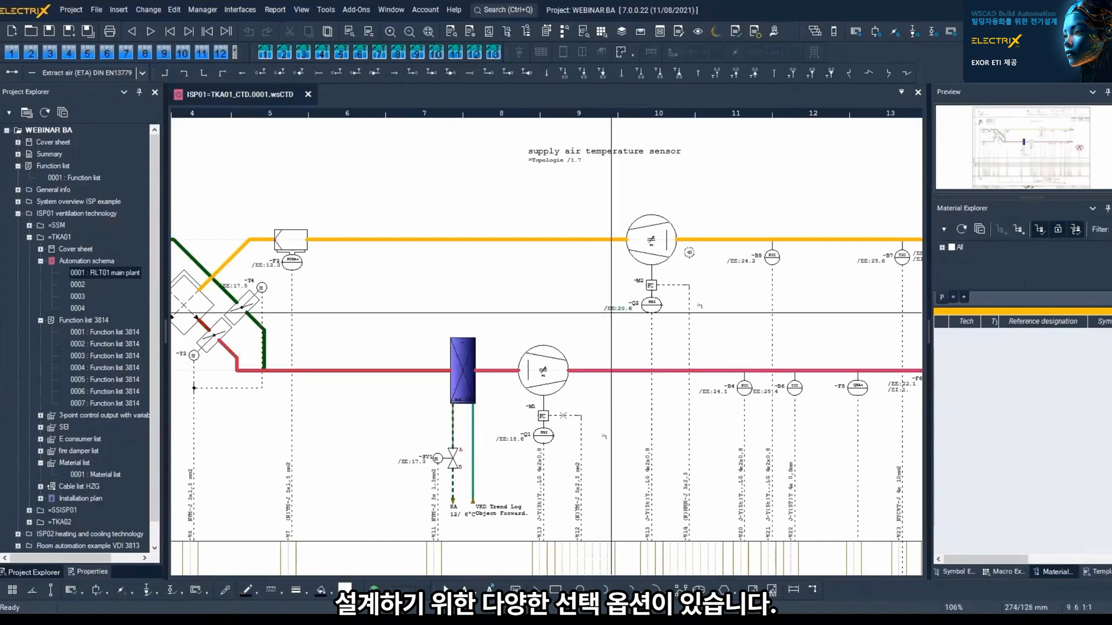
{"action": "middle_click_drag", "start_coordinate": [724, 306], "coordinate": [530, 330]}
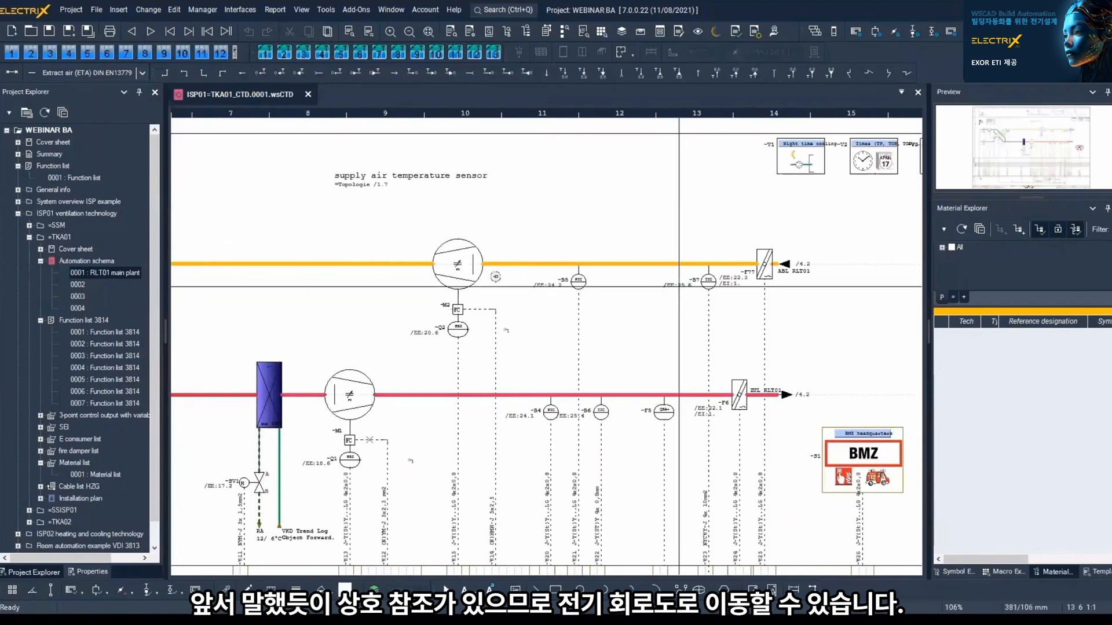
{"action": "double_click", "coordinate": [422, 334]}
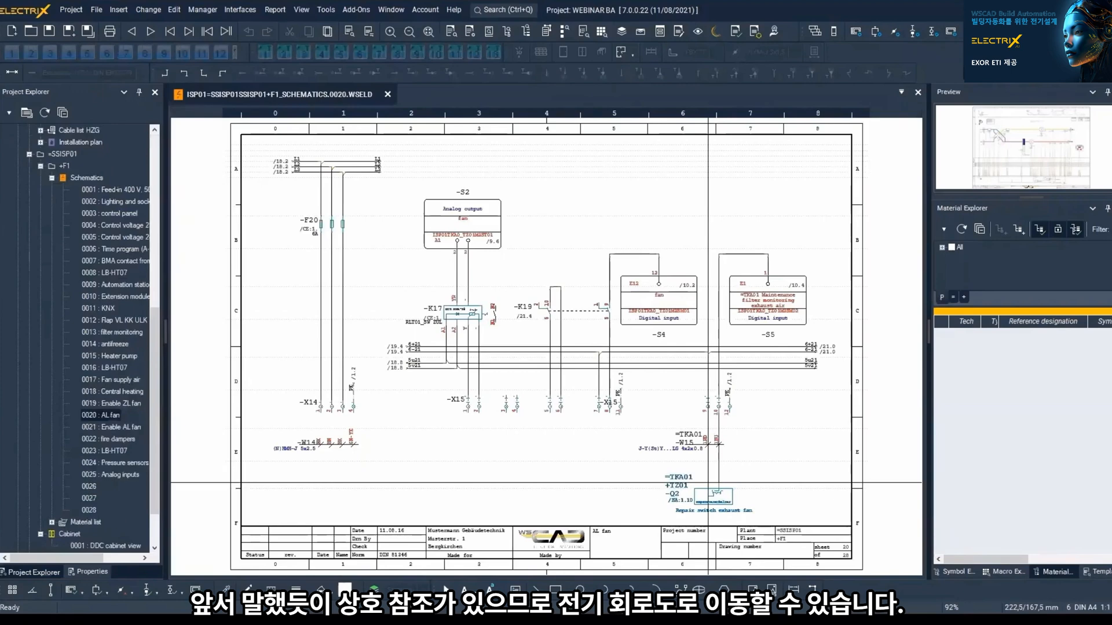
{"action": "scroll", "coordinate": [713, 493], "scroll_direction": "up", "scroll_amount": 3}
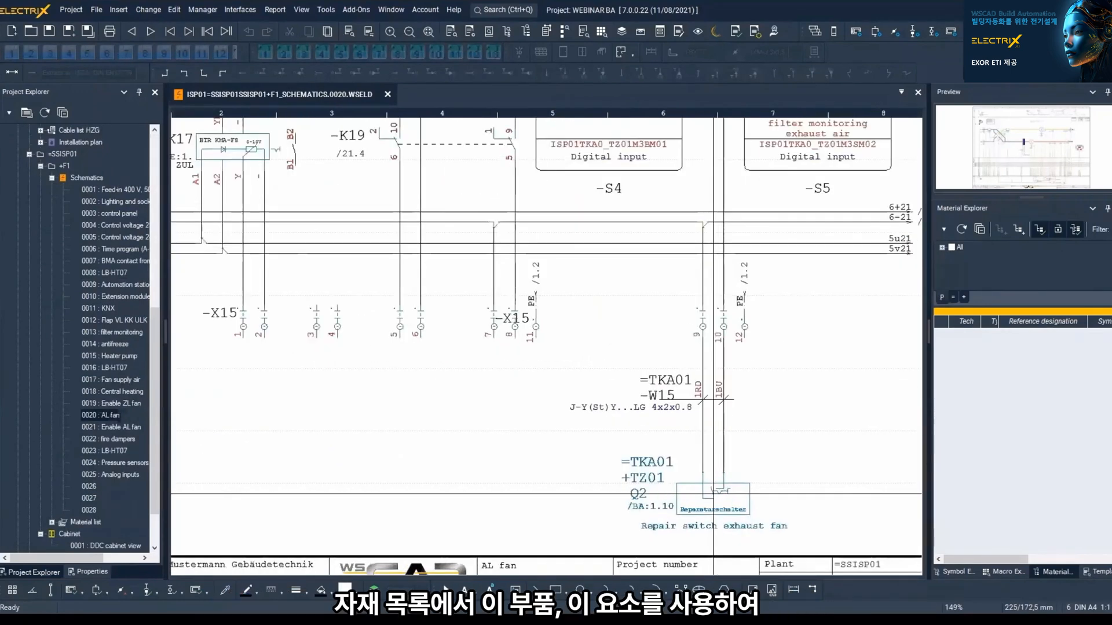
{"action": "middle_click_drag", "start_coordinate": [744, 462], "coordinate": [664, 445]}
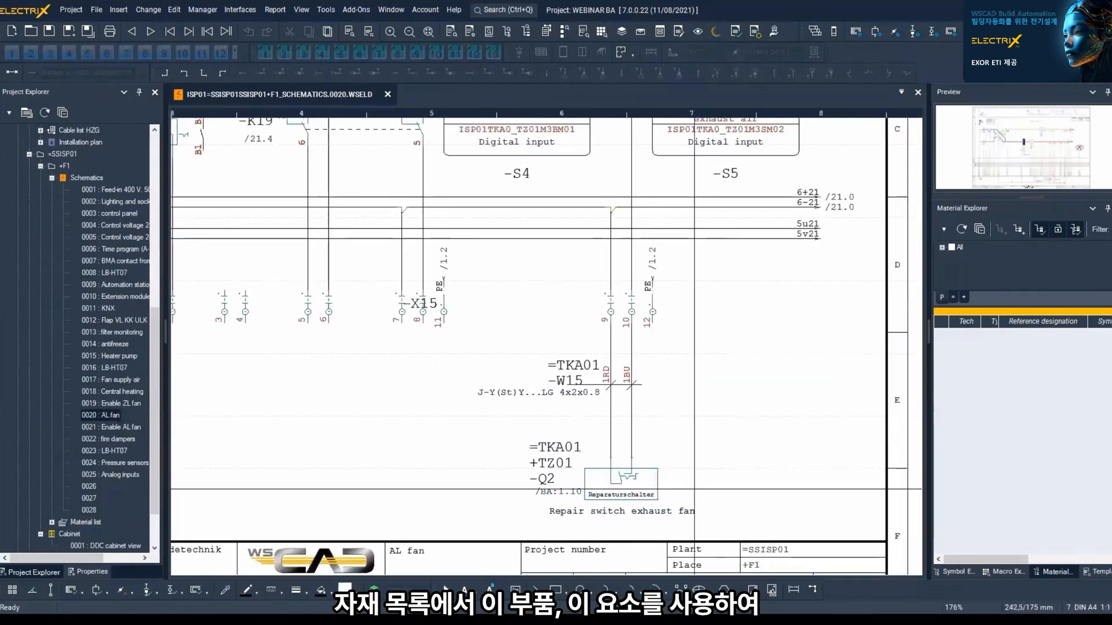
{"action": "middle_click_drag", "start_coordinate": [706, 486], "coordinate": [706, 528]}
{"action": "scroll", "coordinate": [706, 527], "scroll_direction": "down", "scroll_amount": 1}
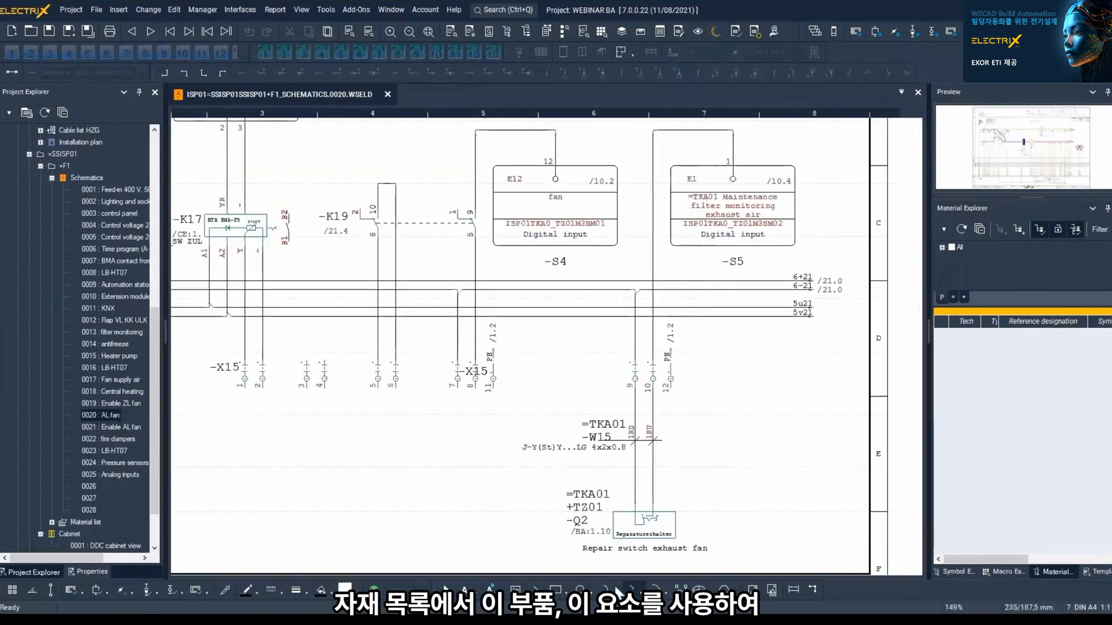
{"action": "double_click", "coordinate": [599, 530]}
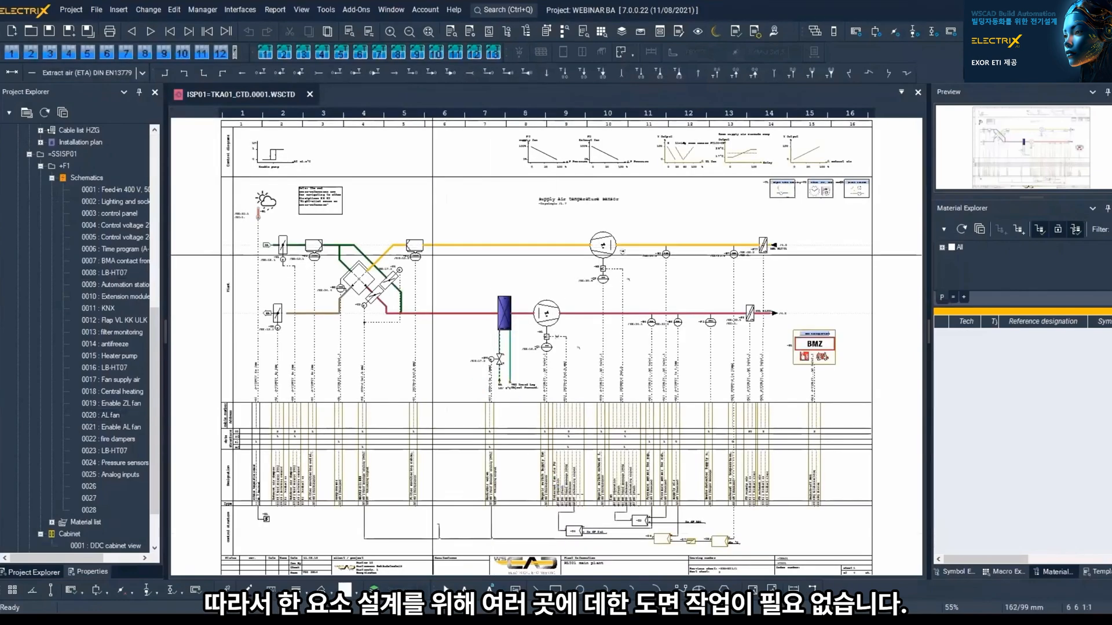
Step: Follow the cross-reference of radiator valve -SV1 to schematic page 0017 Fan supply air, examine its wiring, and return to the main plant schema
{"action": "scroll", "coordinate": [475, 374], "scroll_direction": "up", "scroll_amount": 5}
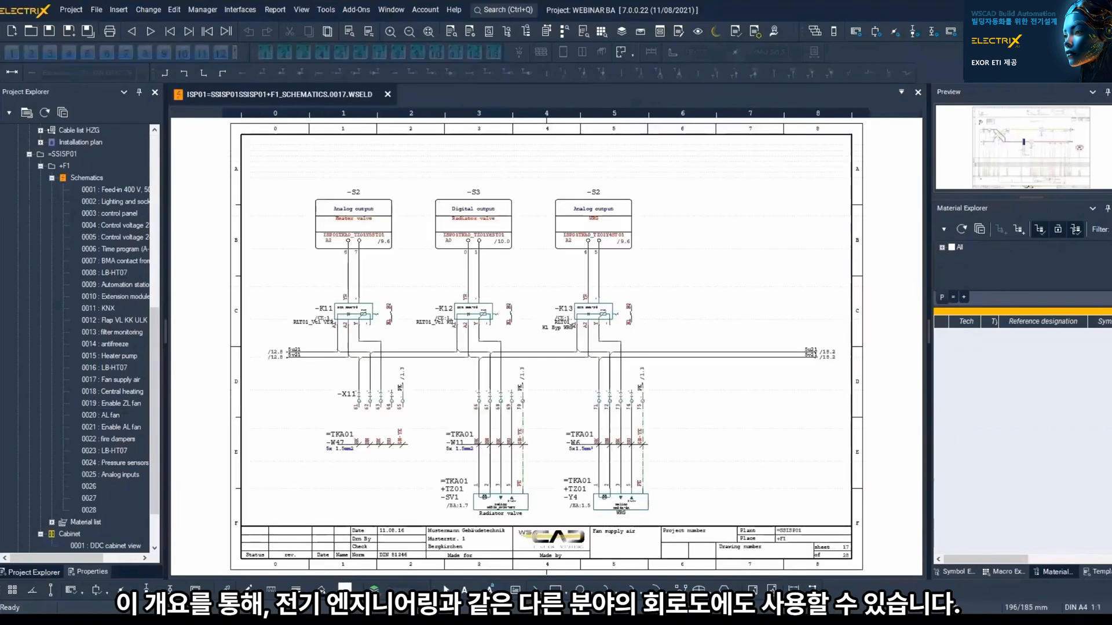
{"action": "scroll", "coordinate": [500, 526], "scroll_direction": "up", "scroll_amount": 3}
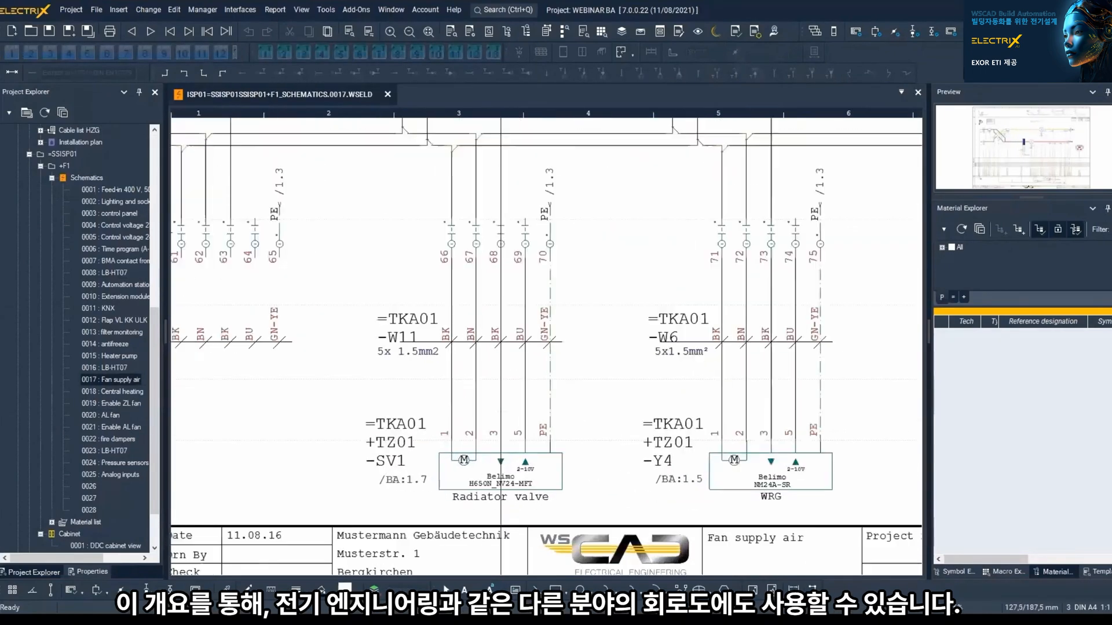
{"action": "scroll", "coordinate": [500, 527], "scroll_direction": "down", "scroll_amount": 2}
{"action": "middle_click_drag", "start_coordinate": [532, 412], "coordinate": [505, 533]}
{"action": "scroll", "coordinate": [504, 532], "scroll_direction": "down", "scroll_amount": 3}
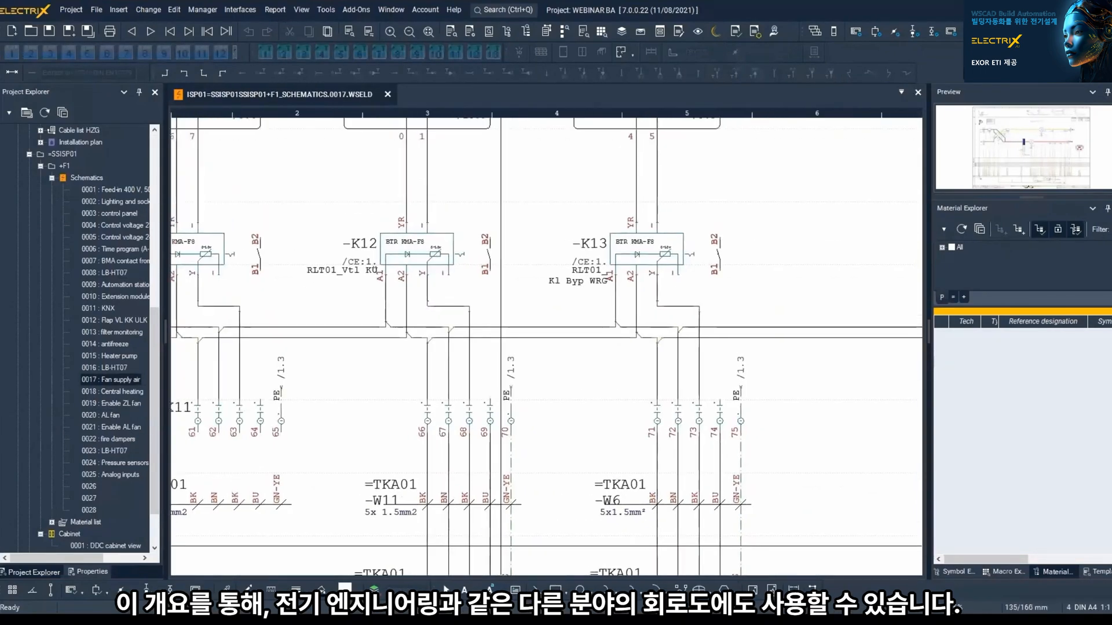
{"action": "scroll", "coordinate": [500, 546], "scroll_direction": "down", "scroll_amount": 3}
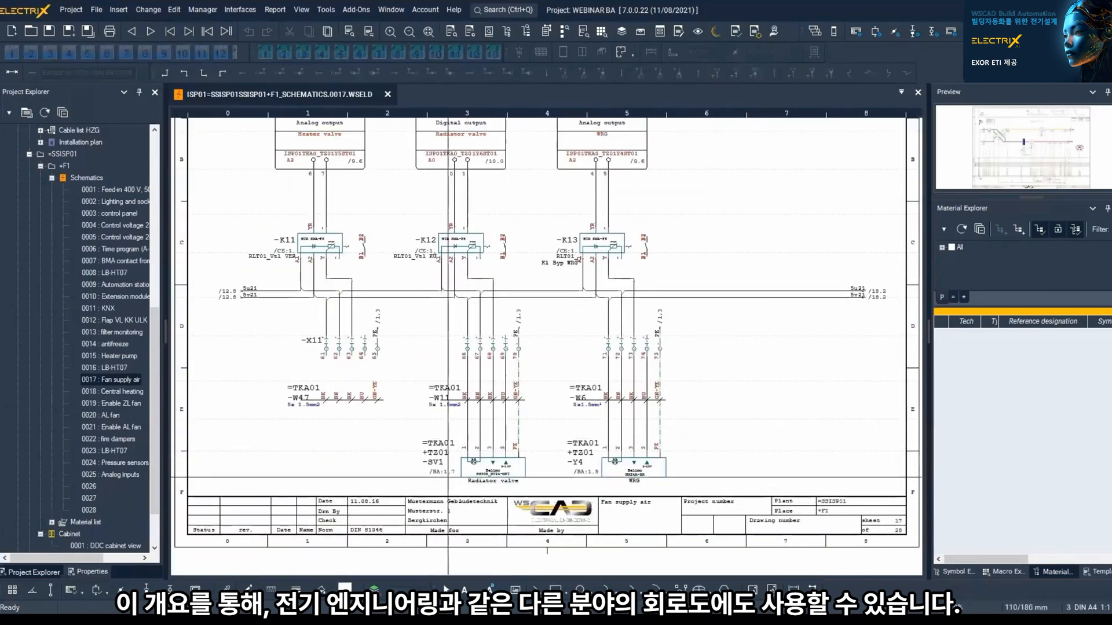
{"action": "double_click", "coordinate": [446, 471]}
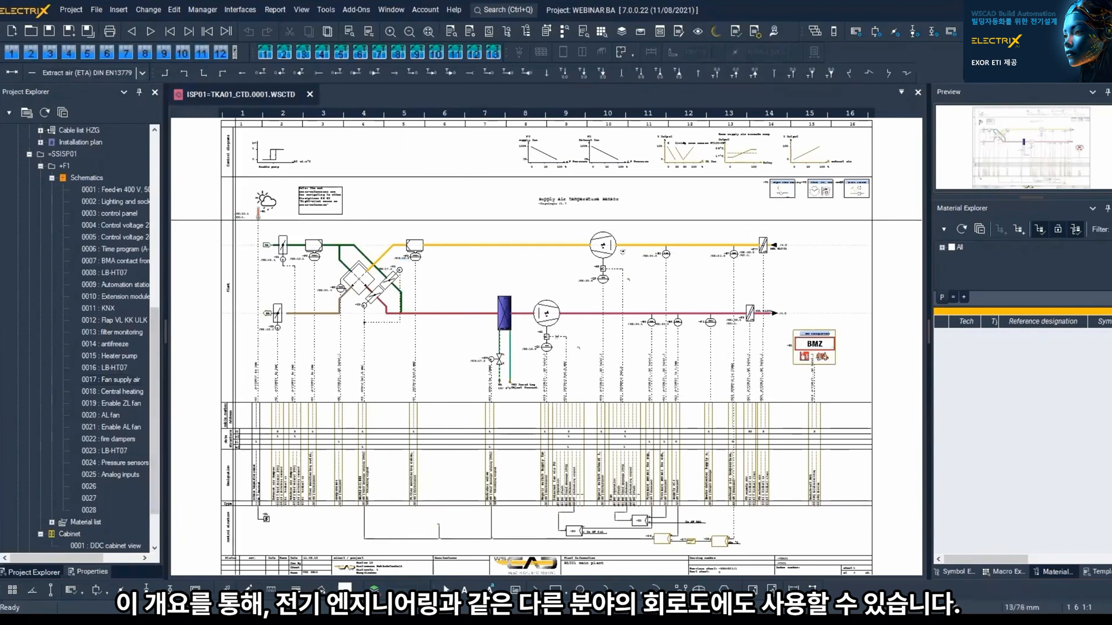
Step: Go to the outdoor temperature sensor -B1 on the Floor plan level -1 installation plan and select it
{"action": "scroll", "coordinate": [234, 220], "scroll_direction": "up", "scroll_amount": 3}
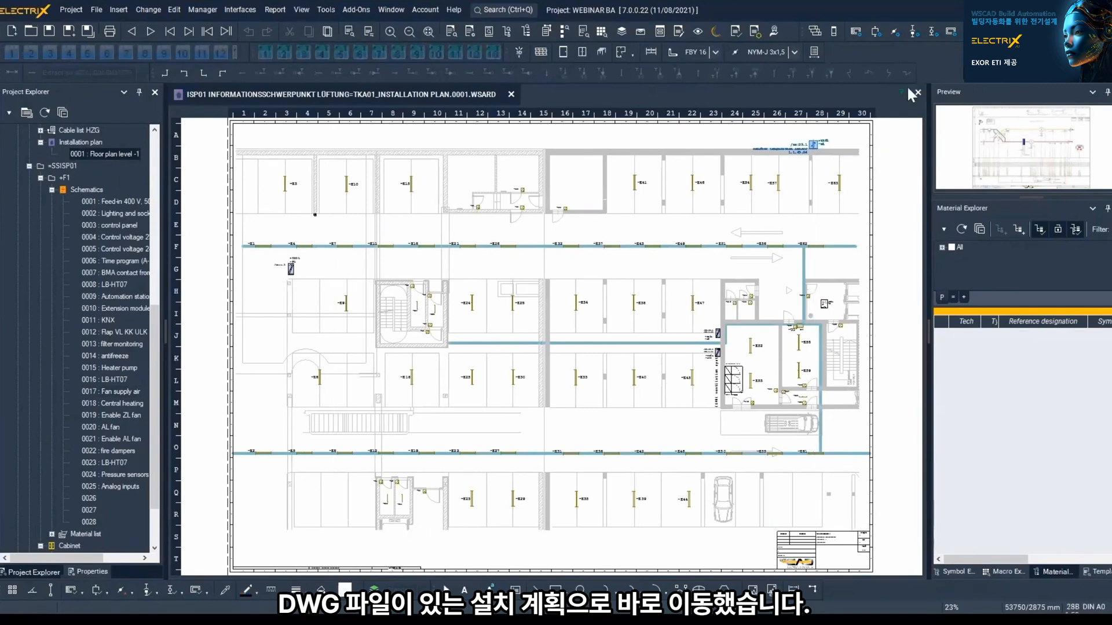
{"action": "scroll", "coordinate": [823, 151], "scroll_direction": "up", "scroll_amount": 3}
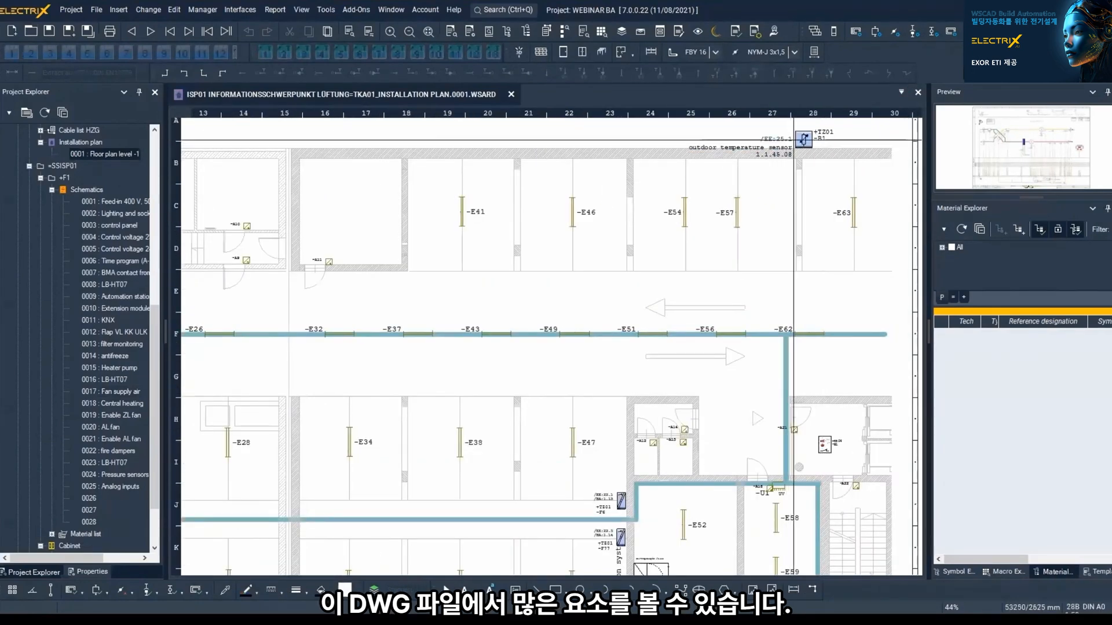
{"action": "left_click", "coordinate": [804, 139]}
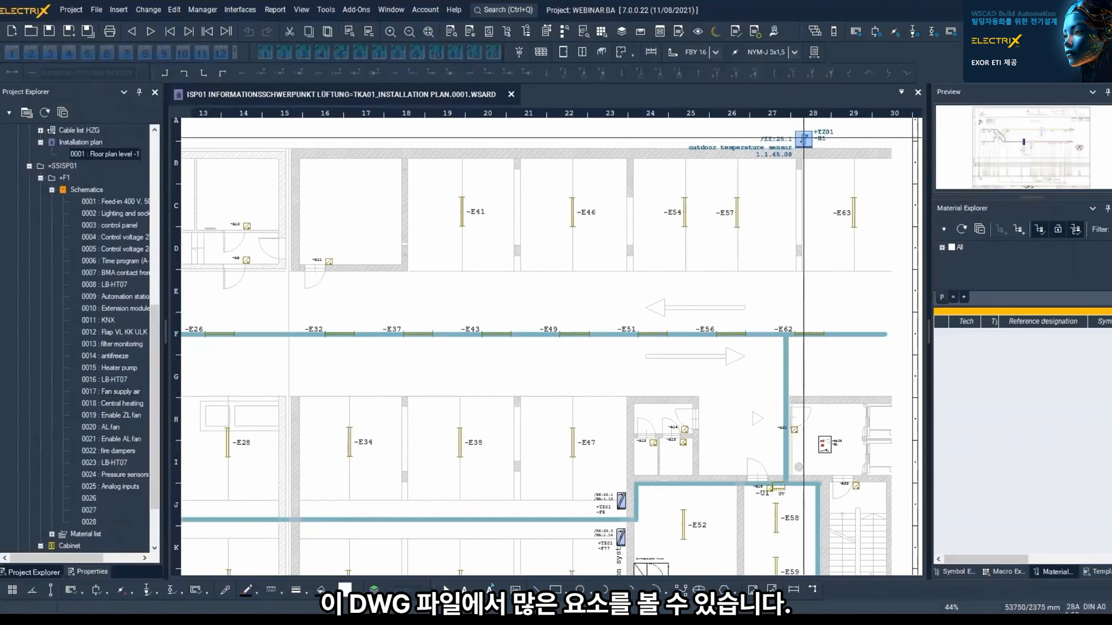
Step: View the properties and BA data points of outdoor temperature sensor -B1, and close both without changes
{"action": "double_click", "coordinate": [804, 139]}
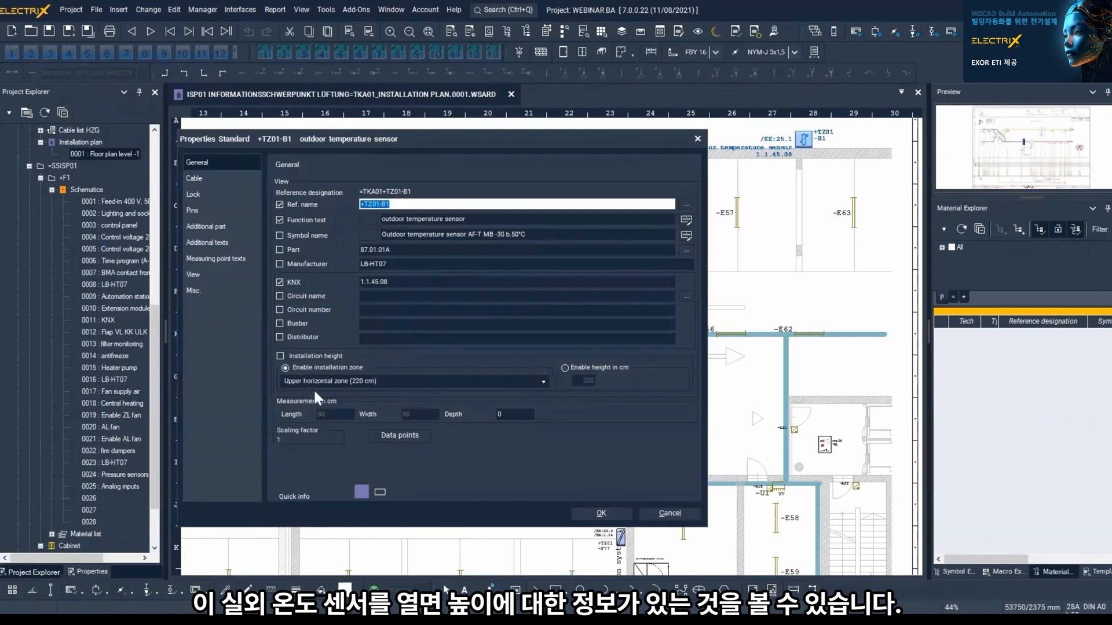
{"action": "left_click", "coordinate": [416, 435]}
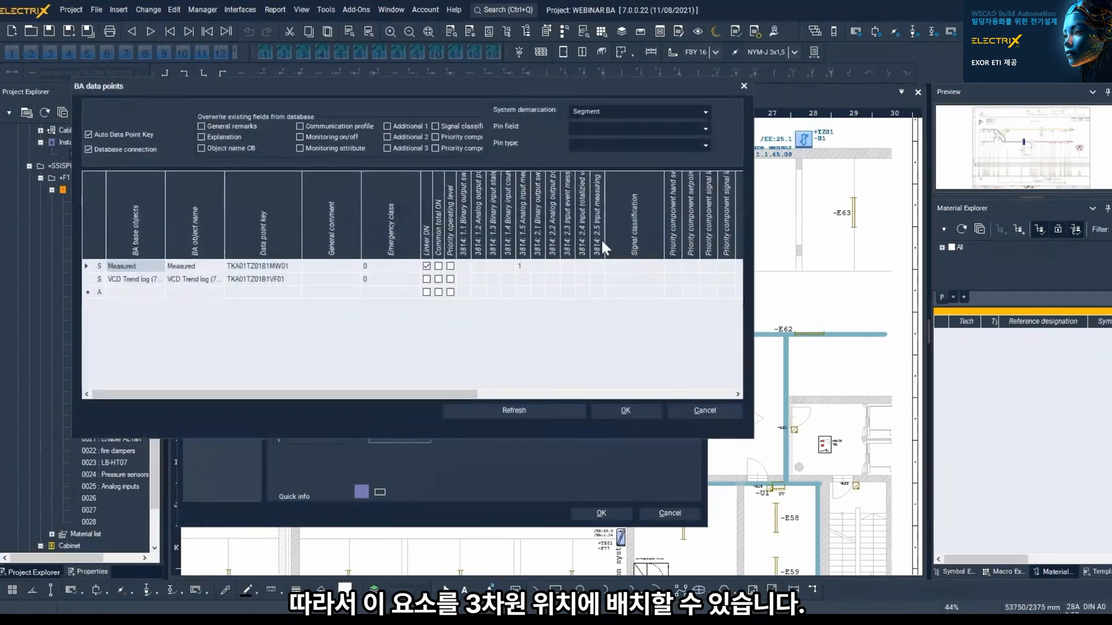
{"action": "left_click", "coordinate": [743, 87]}
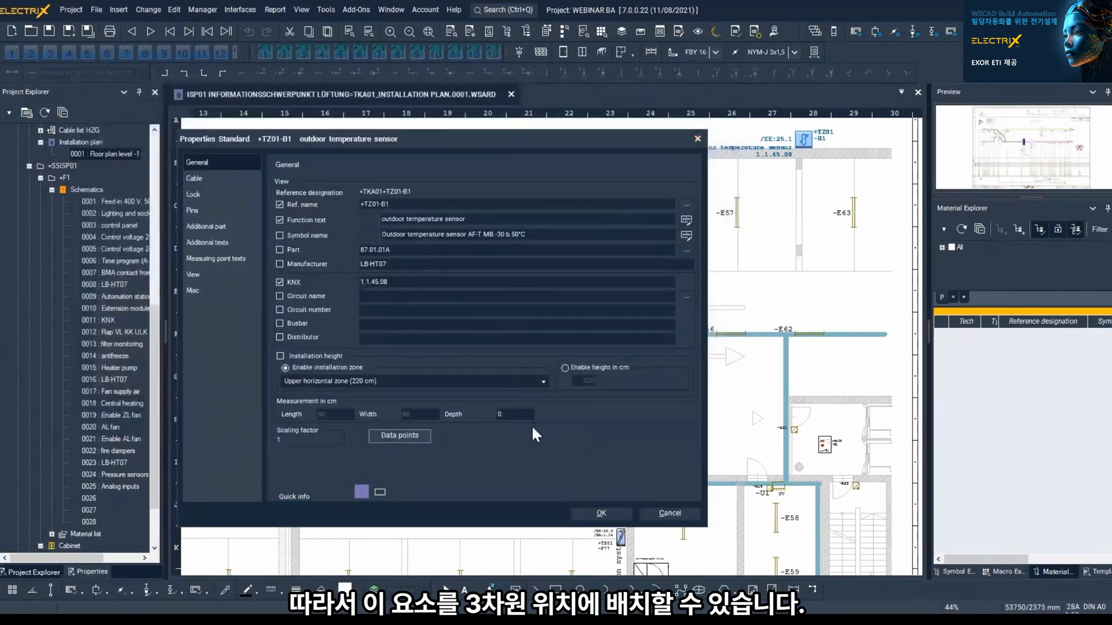
{"action": "left_click", "coordinate": [653, 513]}
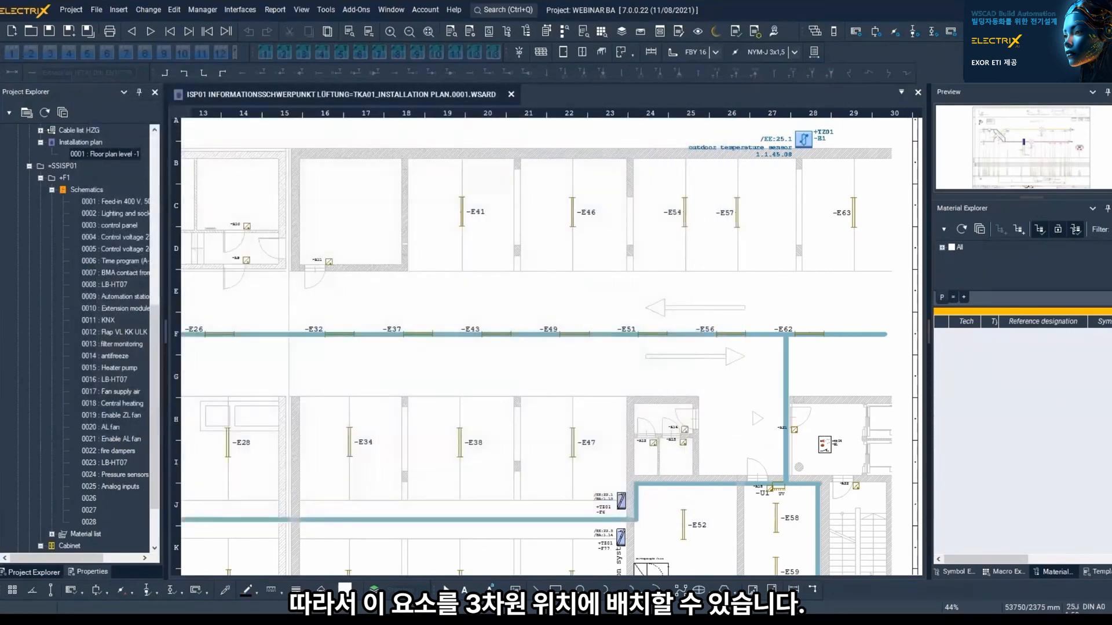
Step: Open the Installation 3D View of the floor plan from a viewpoint near light -E38, facing the ventilation system room
{"action": "scroll", "coordinate": [607, 341], "scroll_direction": "down", "scroll_amount": 1}
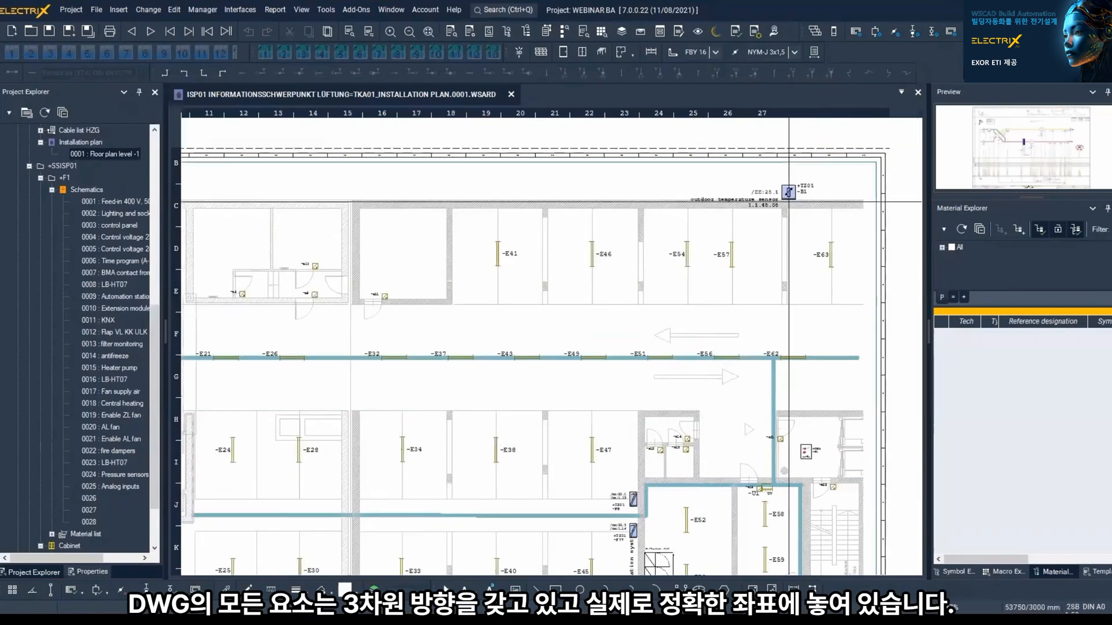
{"action": "middle_click_drag", "start_coordinate": [607, 342], "coordinate": [654, 179]}
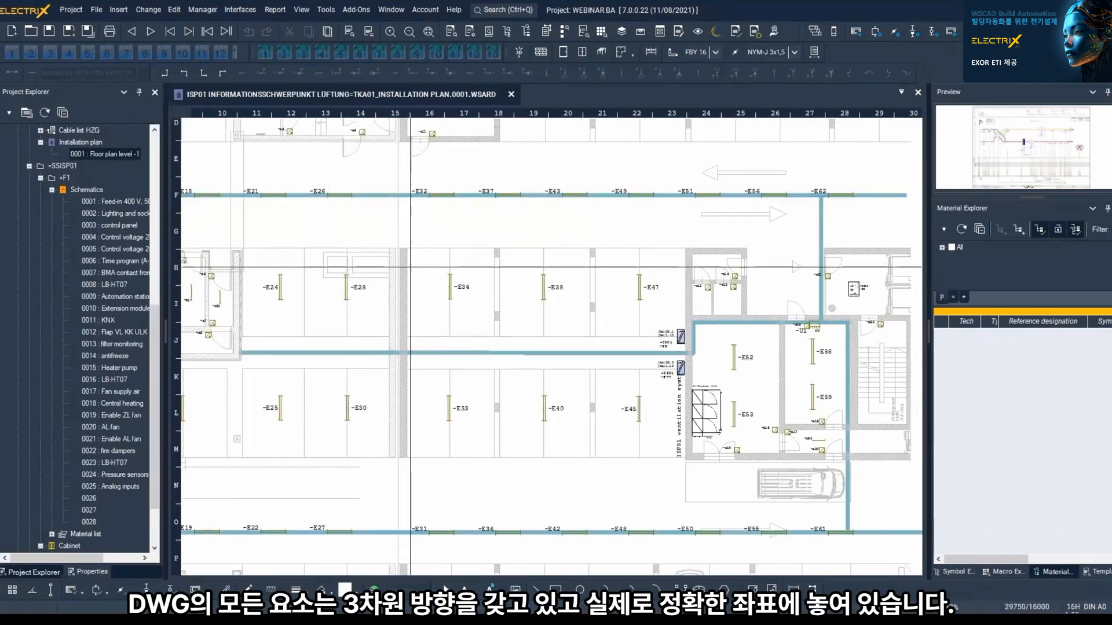
{"action": "left_click", "coordinate": [317, 8]}
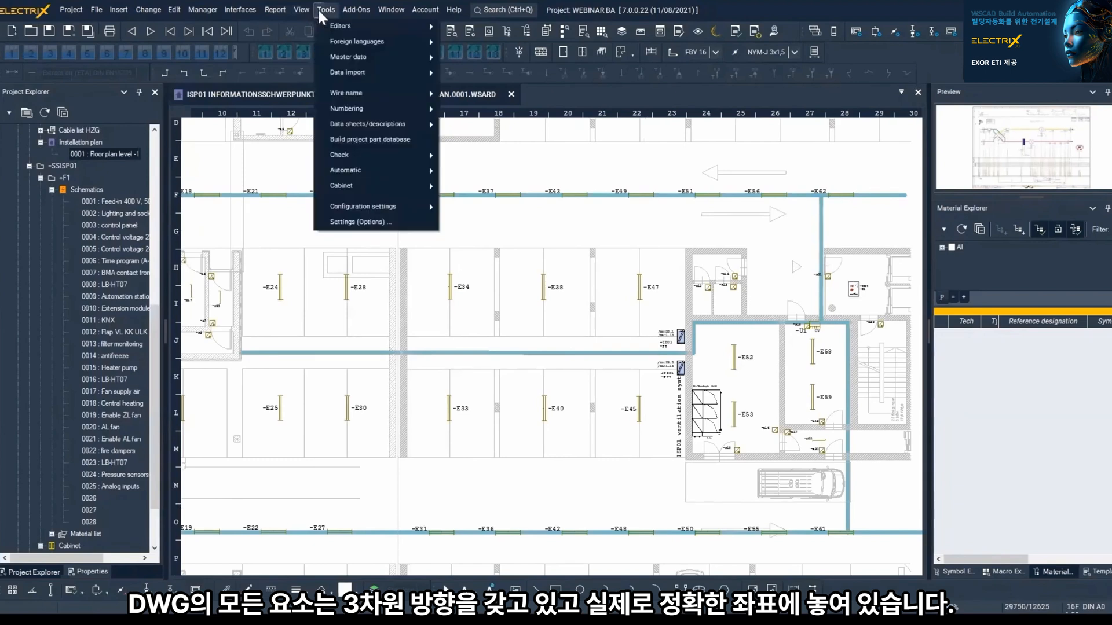
{"action": "mouse_move", "coordinate": [301, 9]}
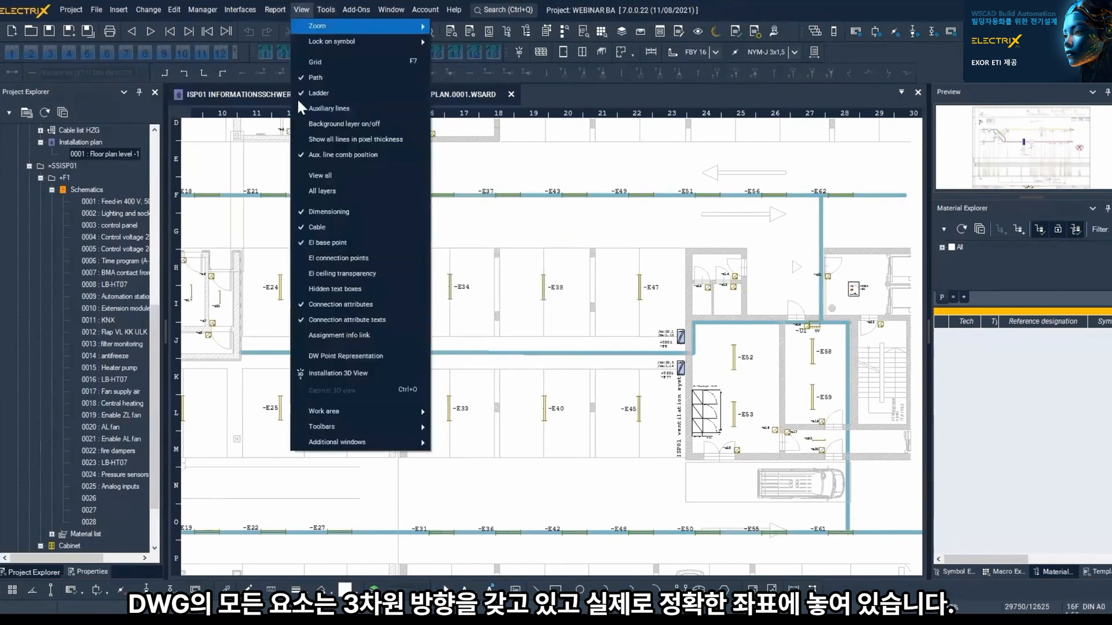
{"action": "left_click", "coordinate": [335, 371]}
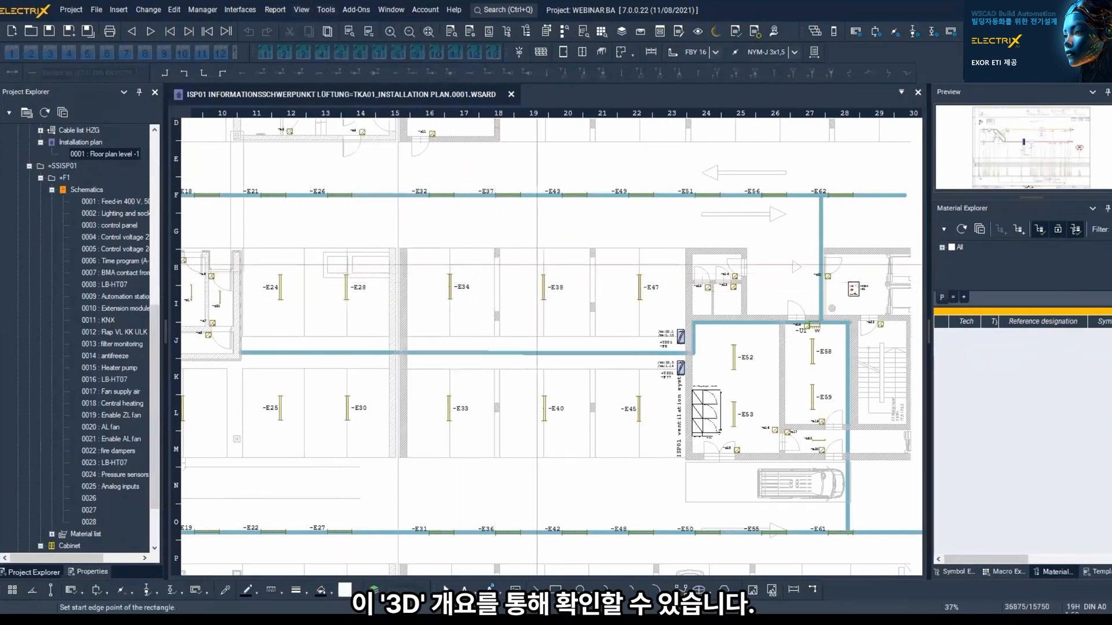
{"action": "left_click", "coordinate": [529, 265]}
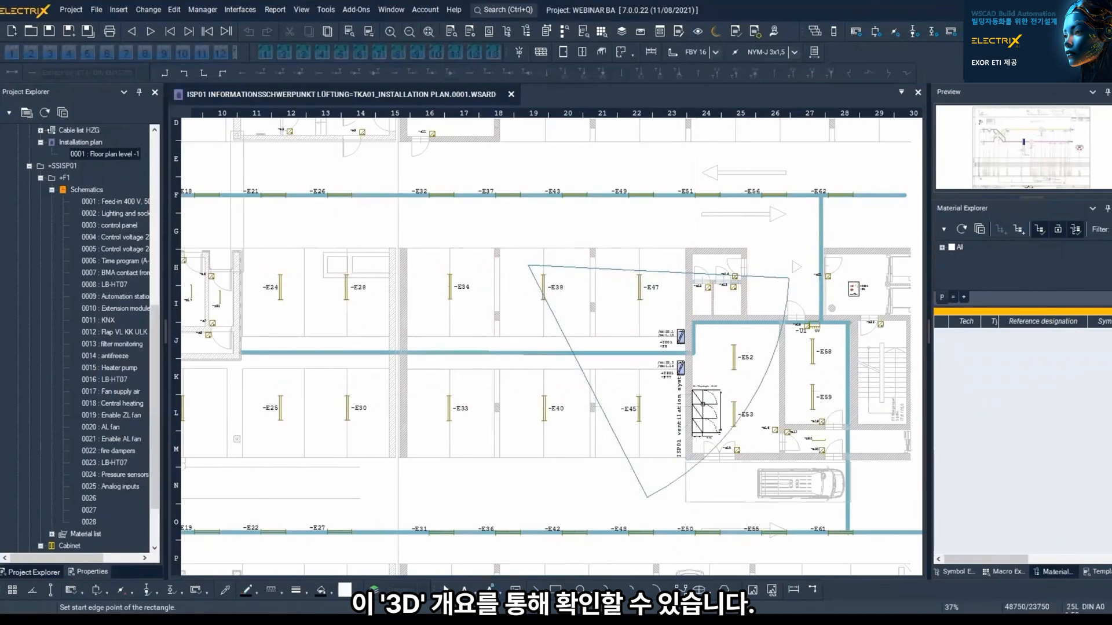
{"action": "left_click_drag", "start_coordinate": [0, 207], "coordinate": [801, 191]}
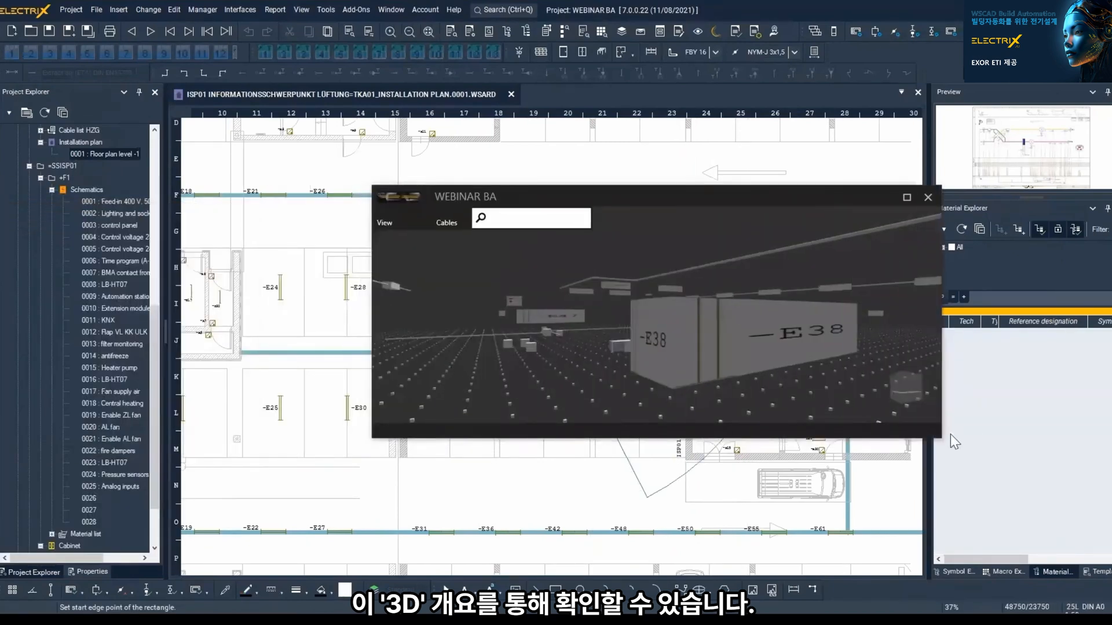
Step: Enlarge the 3D view window, inspect the component heights and cable pipes from several angles, and close it
{"action": "left_click_drag", "start_coordinate": [940, 439], "coordinate": [1074, 513]}
{"action": "scroll", "coordinate": [670, 389], "scroll_direction": "down", "scroll_amount": 5}
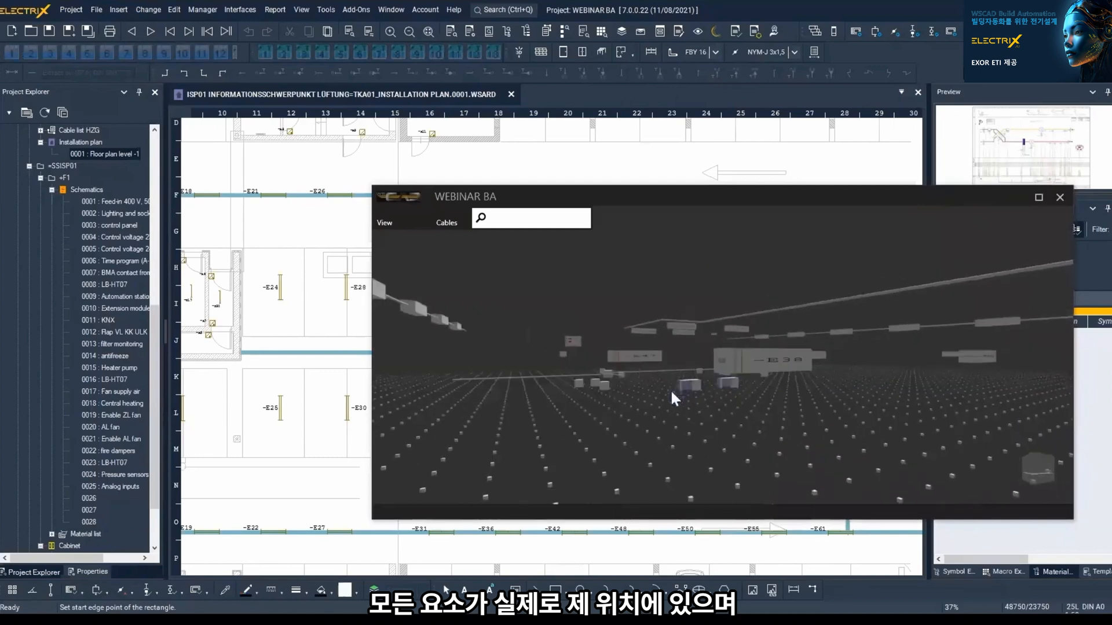
{"action": "left_click_drag", "start_coordinate": [675, 387], "coordinate": [633, 434]}
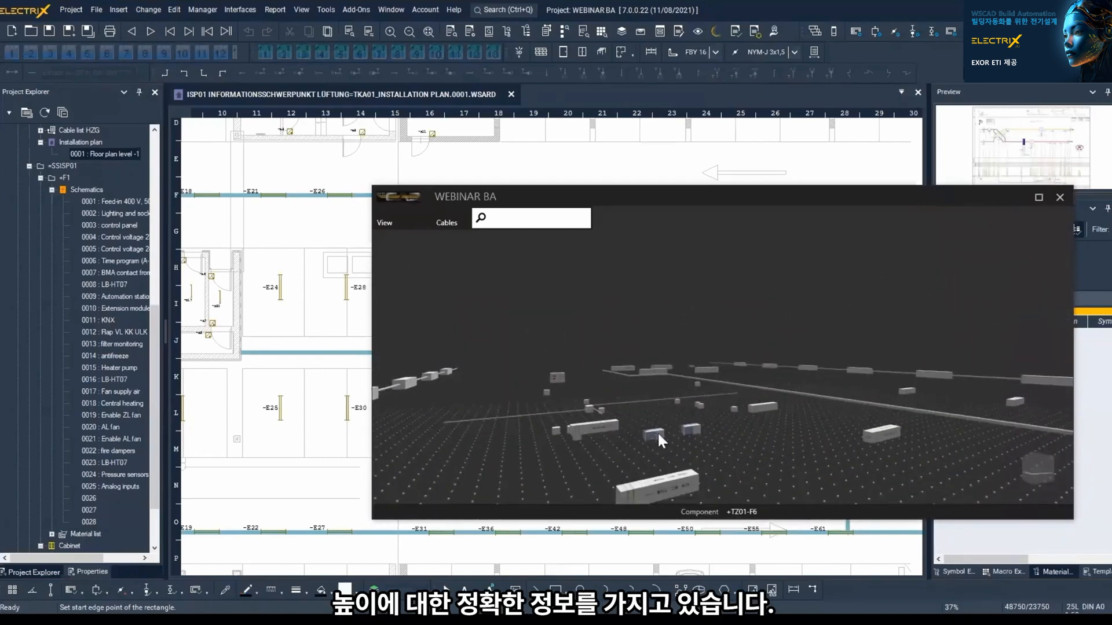
{"action": "left_click_drag", "start_coordinate": [665, 380], "coordinate": [696, 377]}
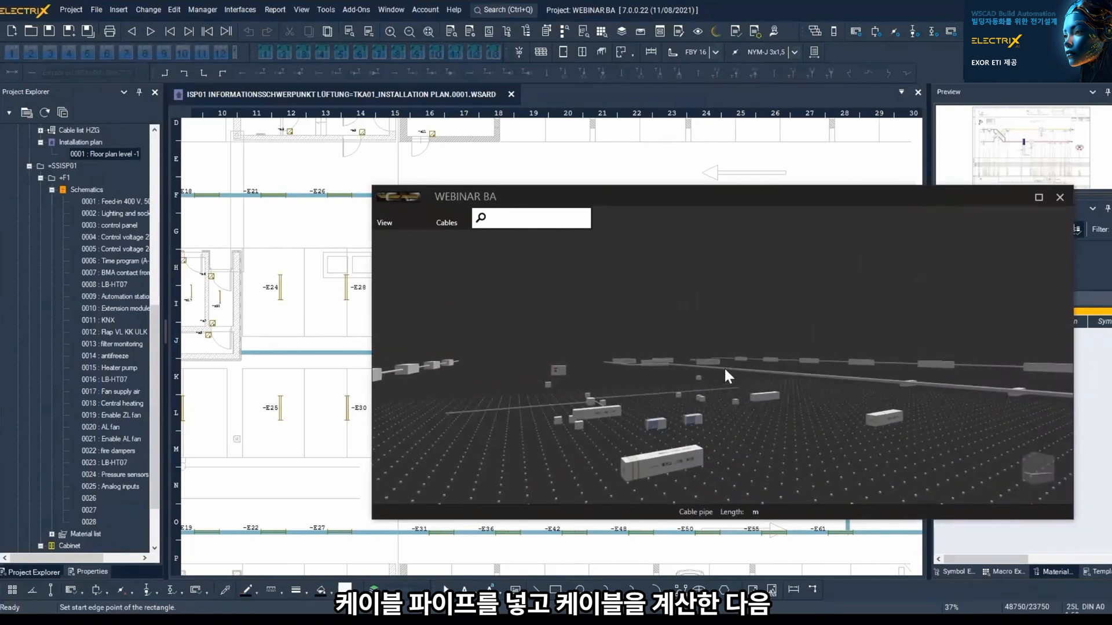
{"action": "left_click_drag", "start_coordinate": [723, 366], "coordinate": [719, 435]}
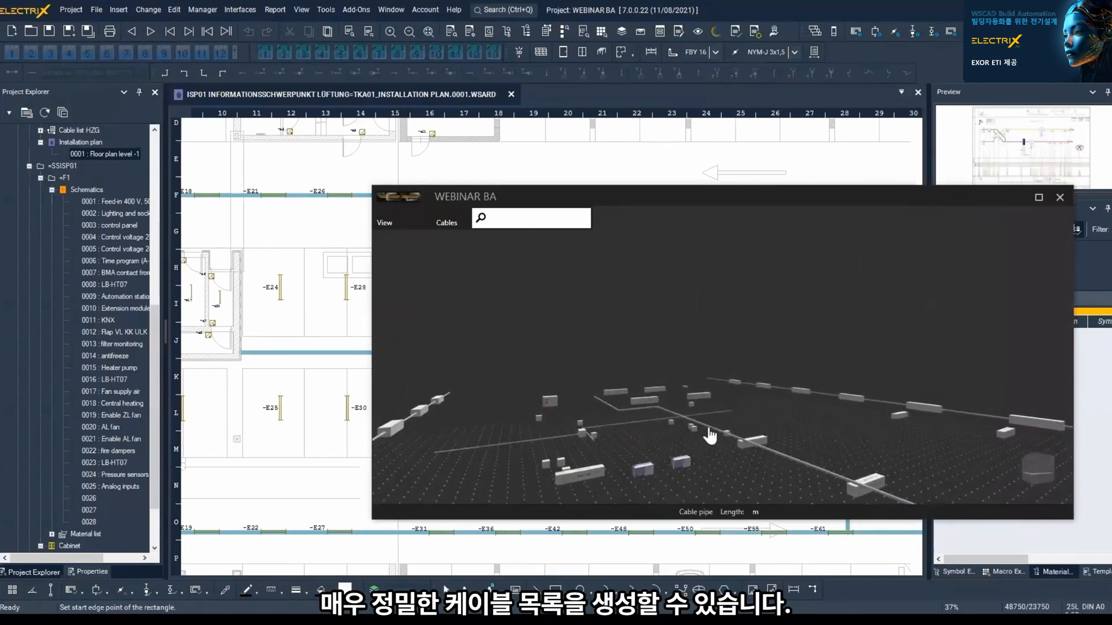
{"action": "left_click", "coordinate": [1061, 198]}
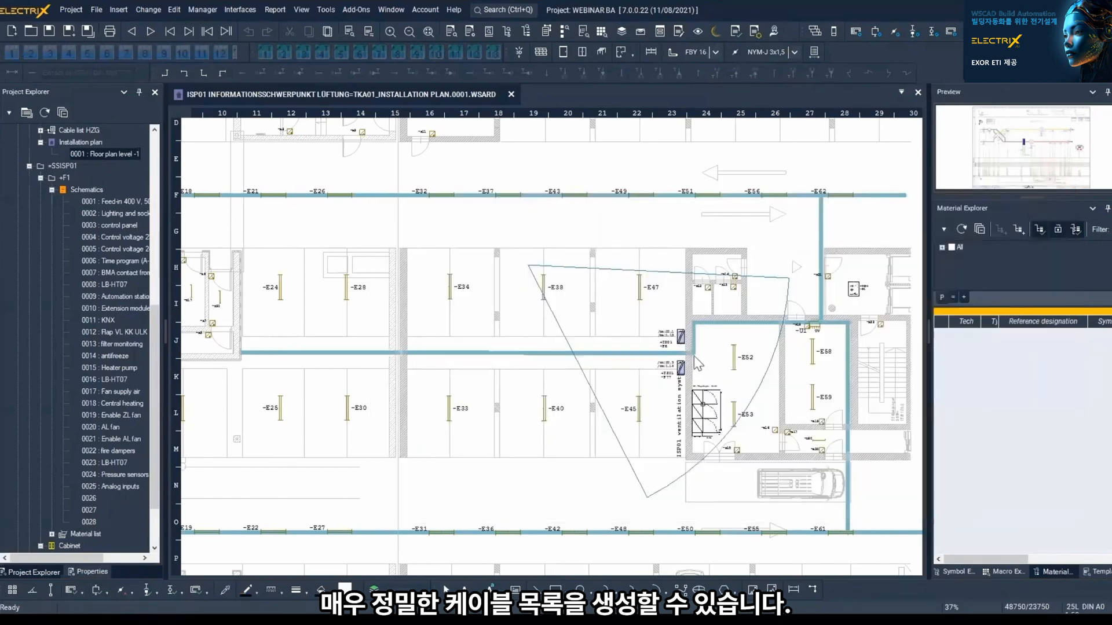
Step: Collapse the =SSISP01 branch of the project tree and expand ISP02 heating and cooling technology
{"action": "scroll", "coordinate": [680, 360], "scroll_direction": "down", "scroll_amount": 3}
{"action": "scroll", "coordinate": [605, 361], "scroll_direction": "down", "scroll_amount": 2}
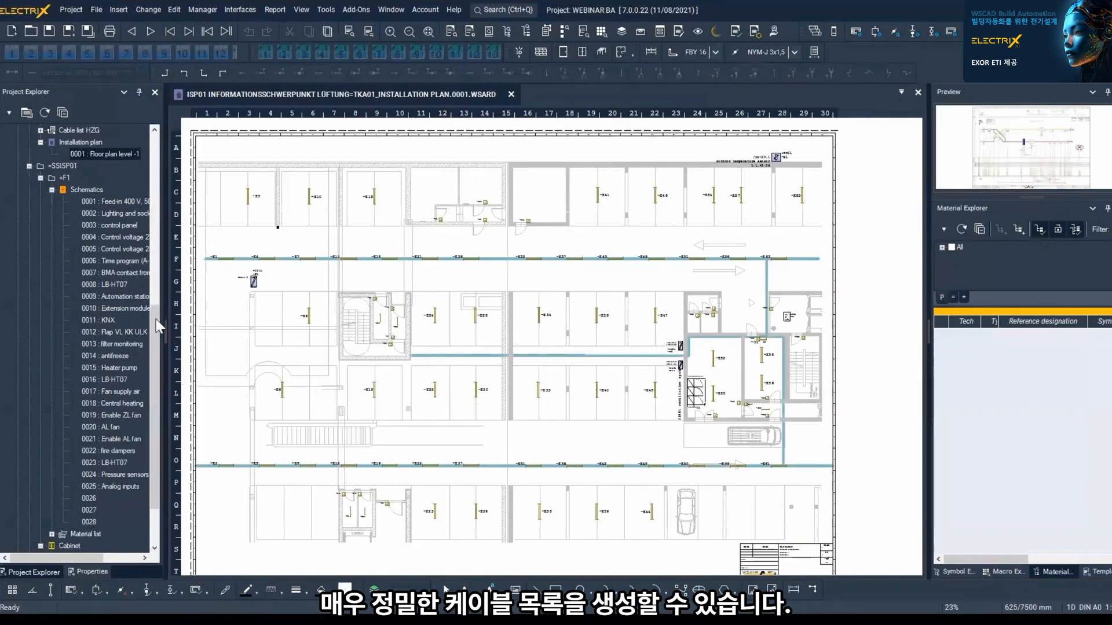
{"action": "left_click_drag", "start_coordinate": [152, 314], "coordinate": [155, 343]}
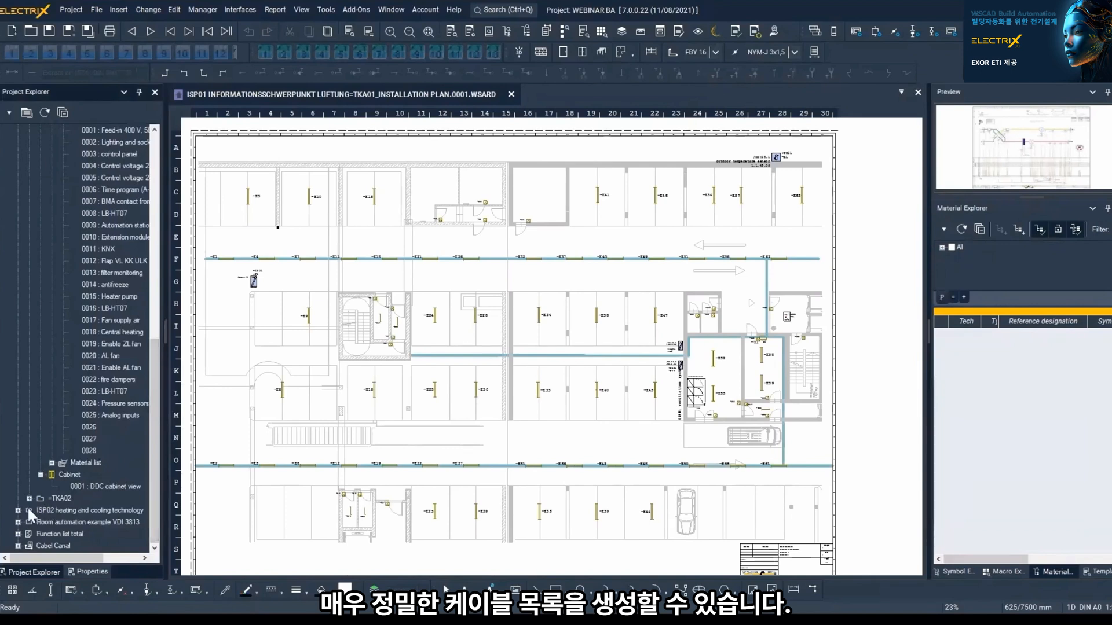
{"action": "scroll", "coordinate": [64, 267], "scroll_direction": "up", "scroll_amount": 5}
{"action": "left_click", "coordinate": [29, 261]}
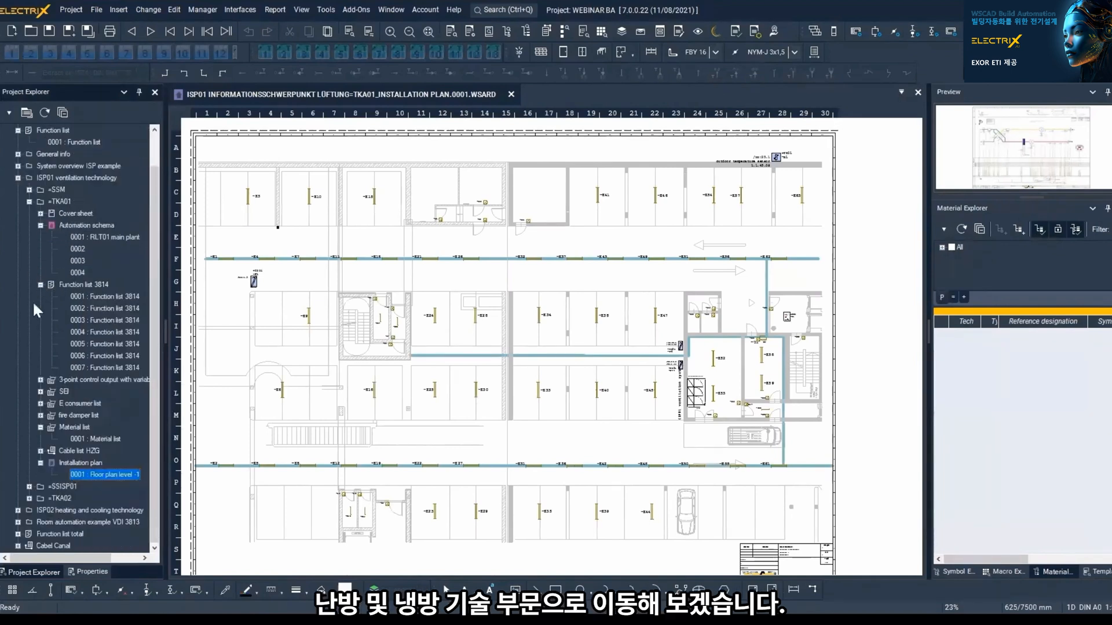
{"action": "left_click", "coordinate": [29, 487]}
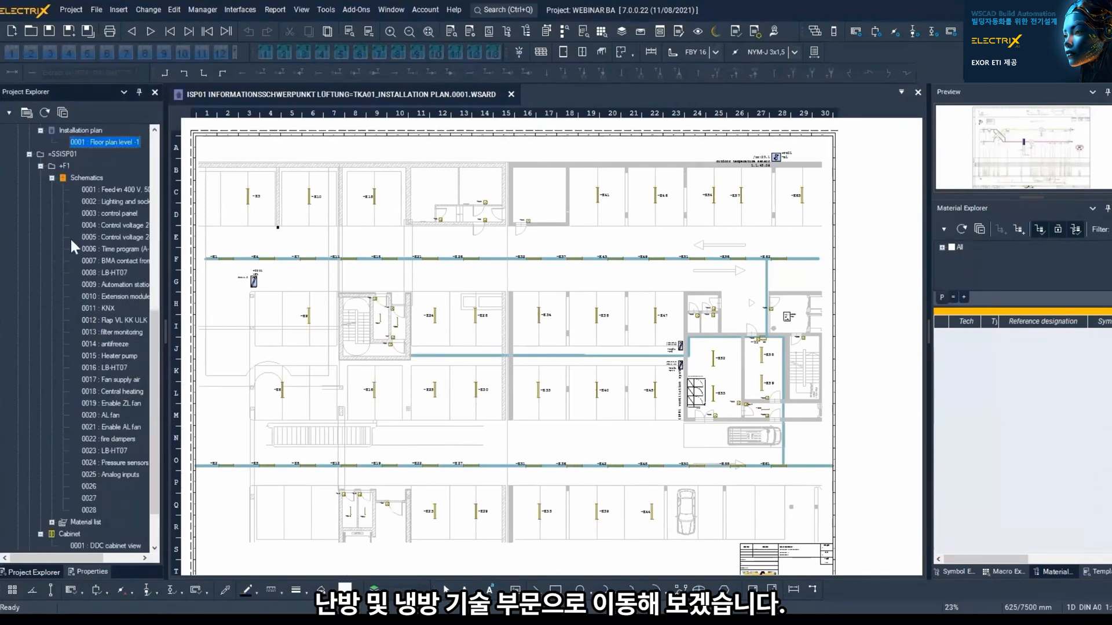
{"action": "left_click", "coordinate": [30, 154]}
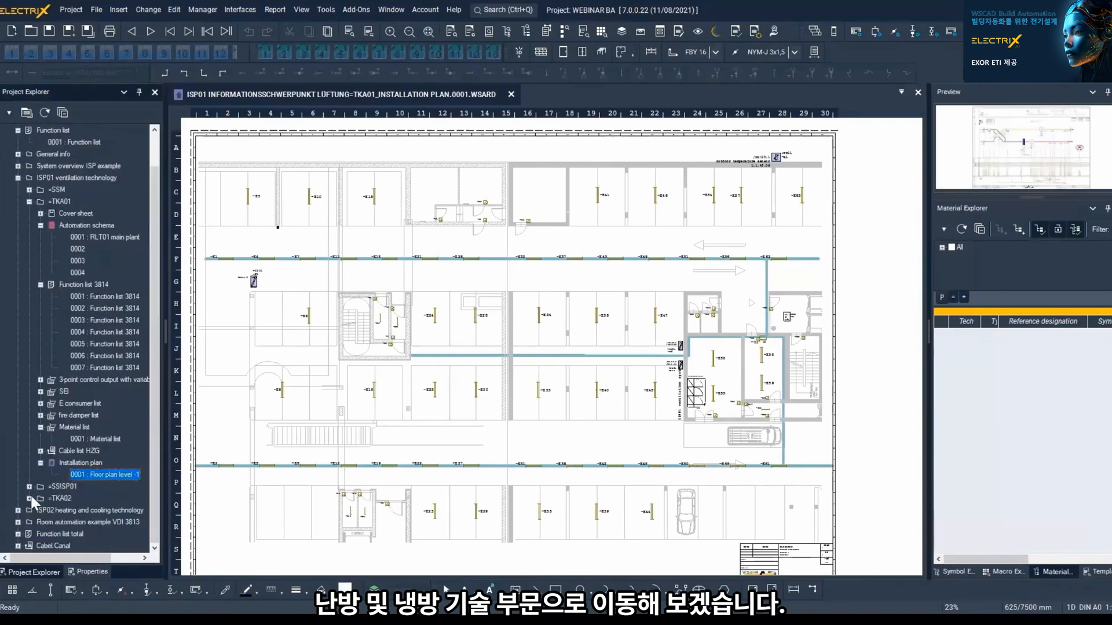
{"action": "left_click", "coordinate": [18, 510]}
Step: Open automation schema page 0001 Heat pump temperature storage under =HZG and examine its heating circuits and data point columns
{"action": "double_click", "coordinate": [87, 440]}
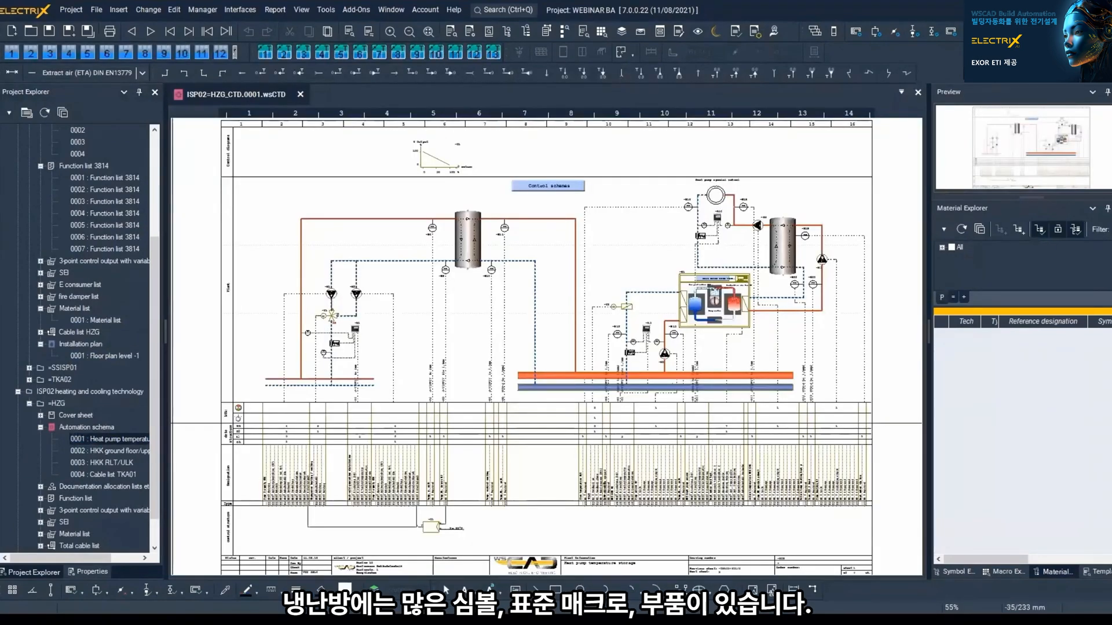
{"action": "scroll", "coordinate": [390, 336], "scroll_direction": "up", "scroll_amount": 3}
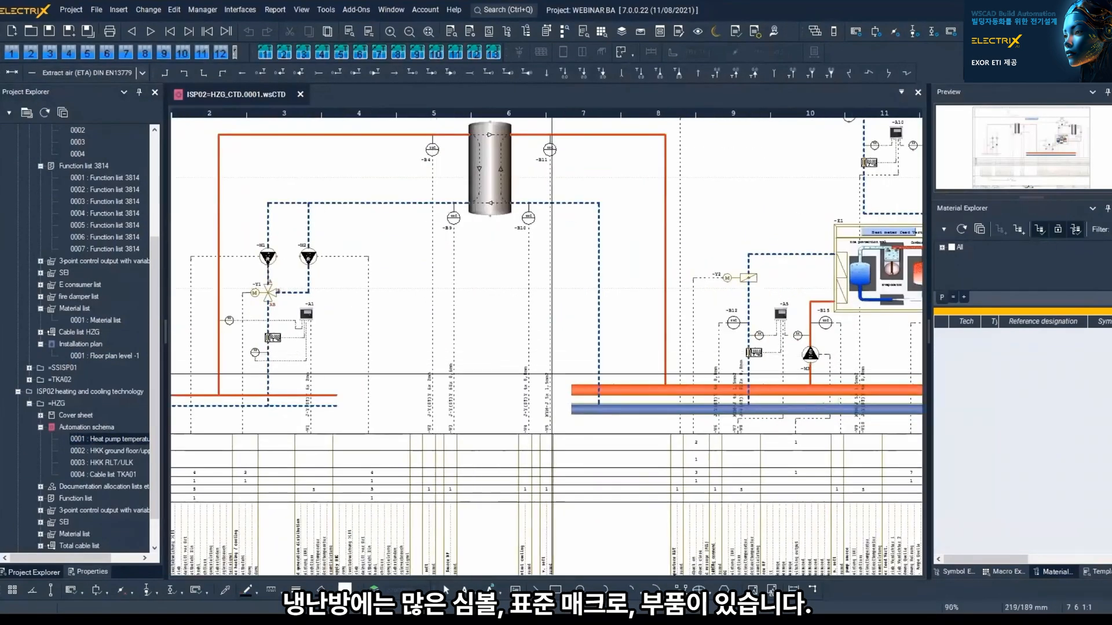
{"action": "scroll", "coordinate": [564, 396], "scroll_direction": "down", "scroll_amount": 3}
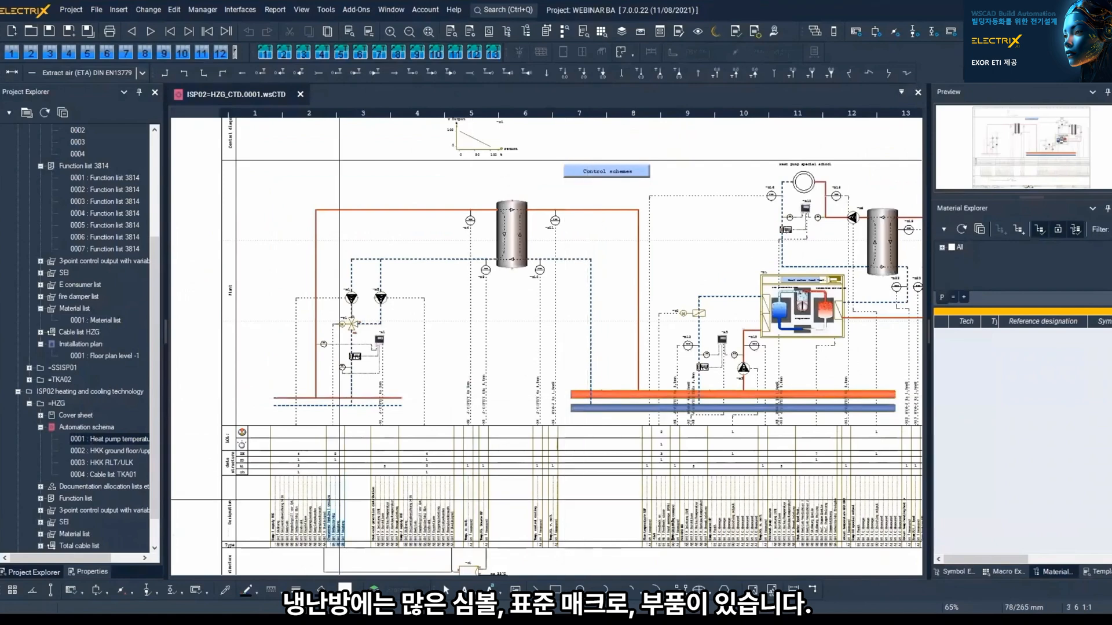
{"action": "scroll", "coordinate": [348, 483], "scroll_direction": "up", "scroll_amount": 3}
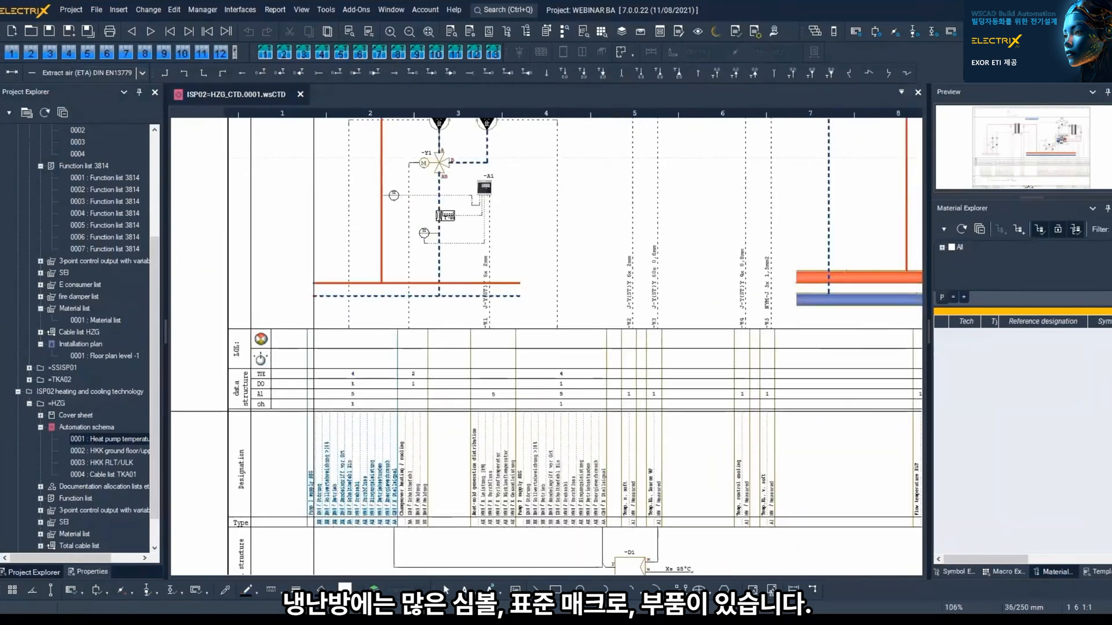
{"action": "scroll", "coordinate": [438, 348], "scroll_direction": "down", "scroll_amount": 3}
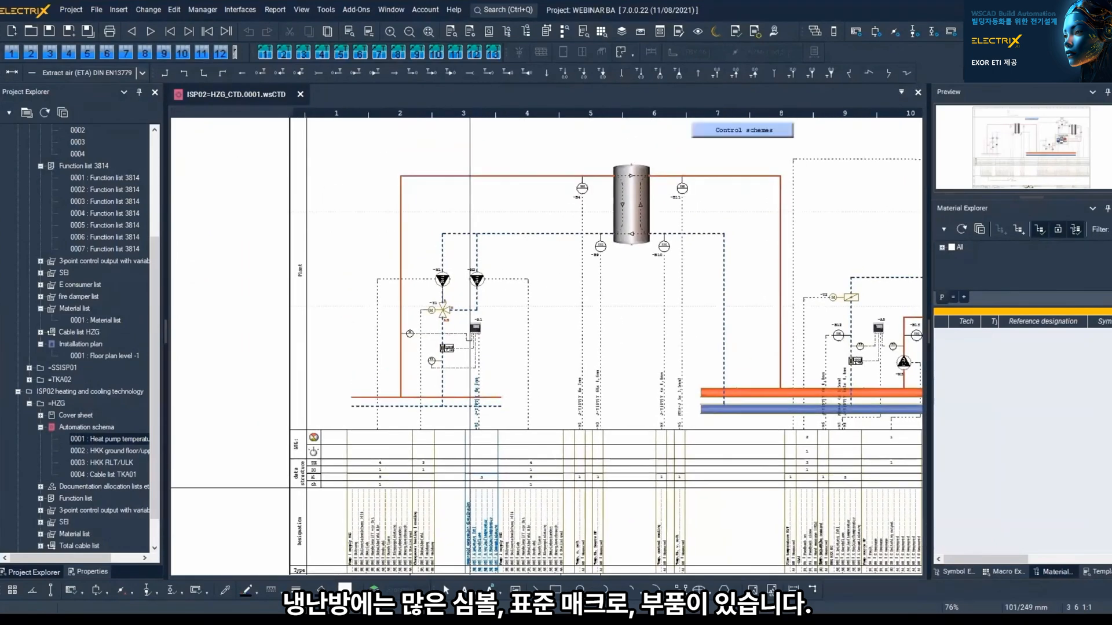
{"action": "middle_click_drag", "start_coordinate": [465, 506], "coordinate": [353, 482]}
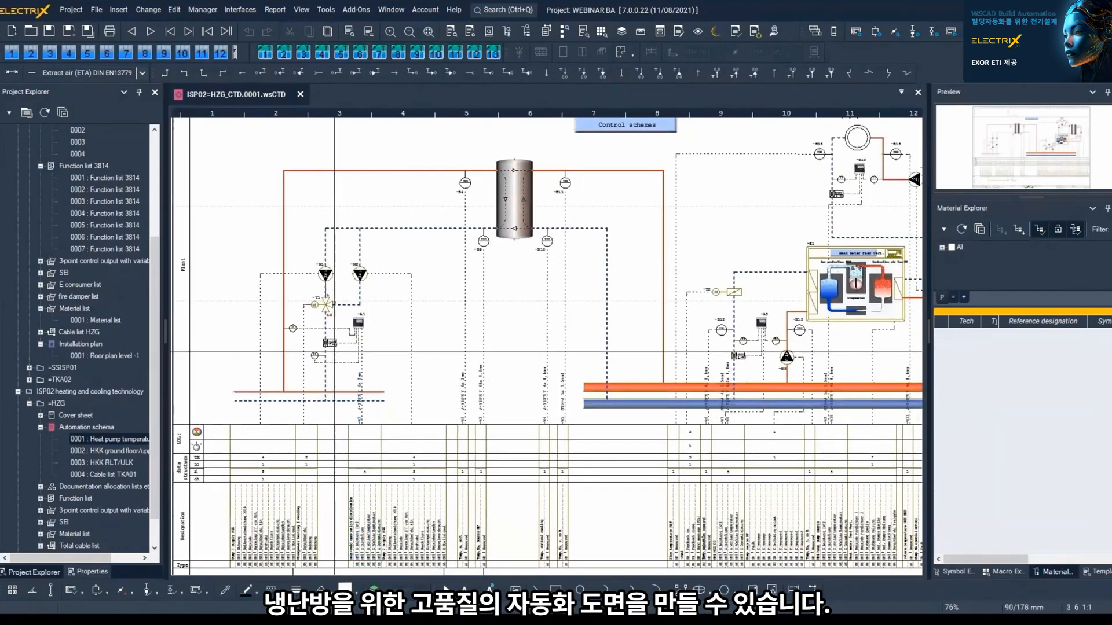
Step: Open automation schema page 0002 HKK ground floor/upper floor and examine its data point table and cable designations
{"action": "double_click", "coordinate": [111, 450]}
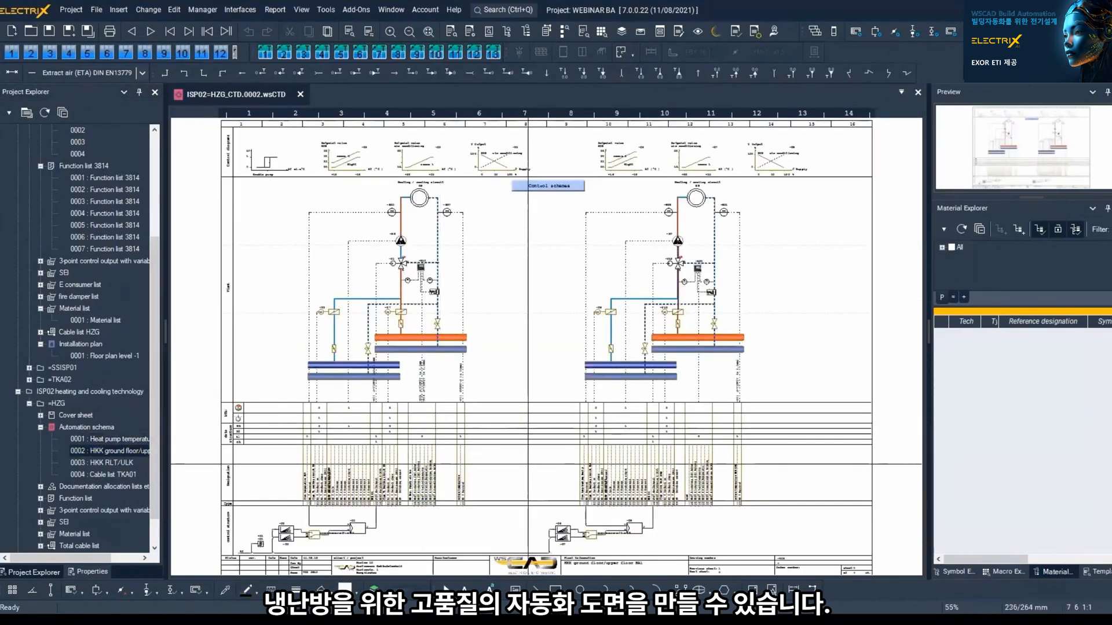
{"action": "scroll", "coordinate": [652, 478], "scroll_direction": "up", "scroll_amount": 5}
{"action": "middle_click_drag", "start_coordinate": [635, 508], "coordinate": [634, 476]}
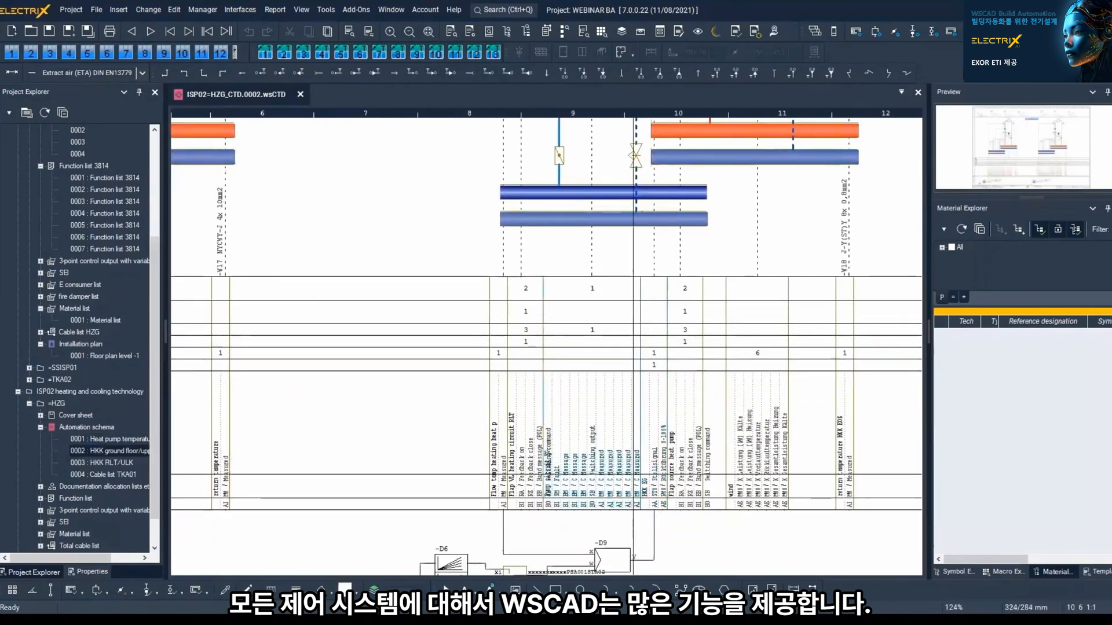
{"action": "scroll", "coordinate": [634, 476], "scroll_direction": "up", "scroll_amount": 2}
{"action": "scroll", "coordinate": [729, 499], "scroll_direction": "down", "scroll_amount": 2}
{"action": "scroll", "coordinate": [729, 498], "scroll_direction": "down", "scroll_amount": 4}
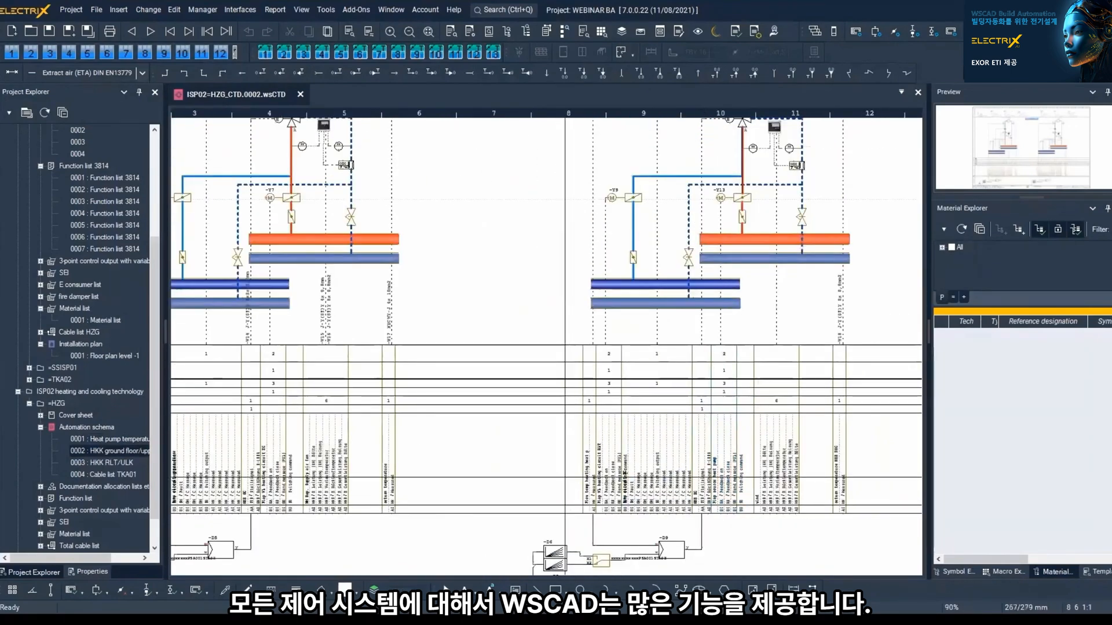
{"action": "scroll", "coordinate": [569, 478], "scroll_direction": "up", "scroll_amount": 3}
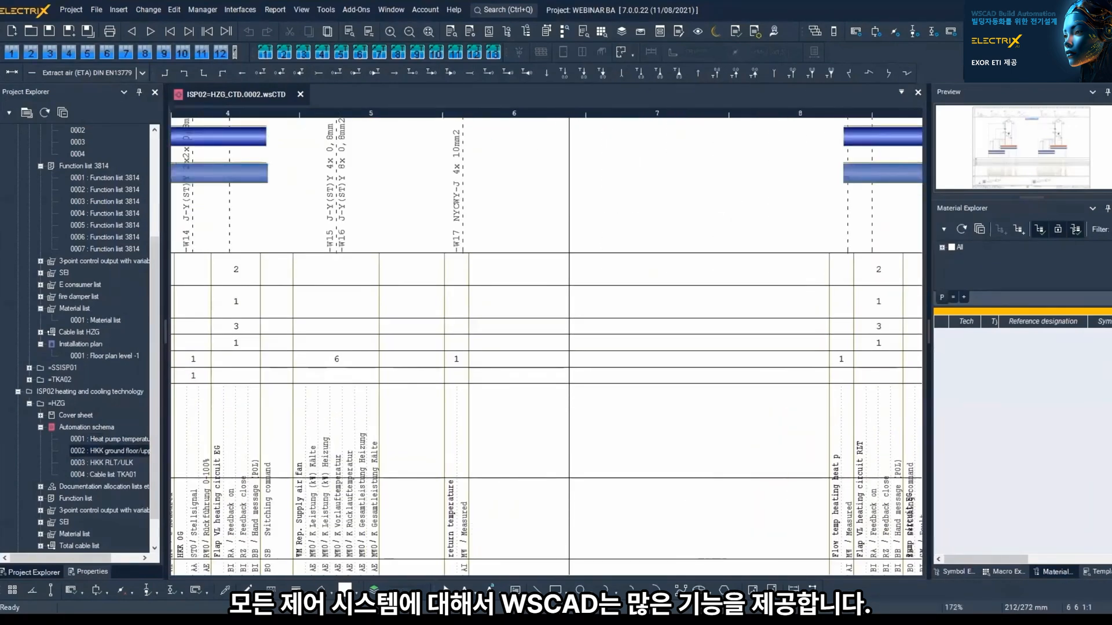
{"action": "scroll", "coordinate": [106, 410], "scroll_direction": "down", "scroll_amount": 1}
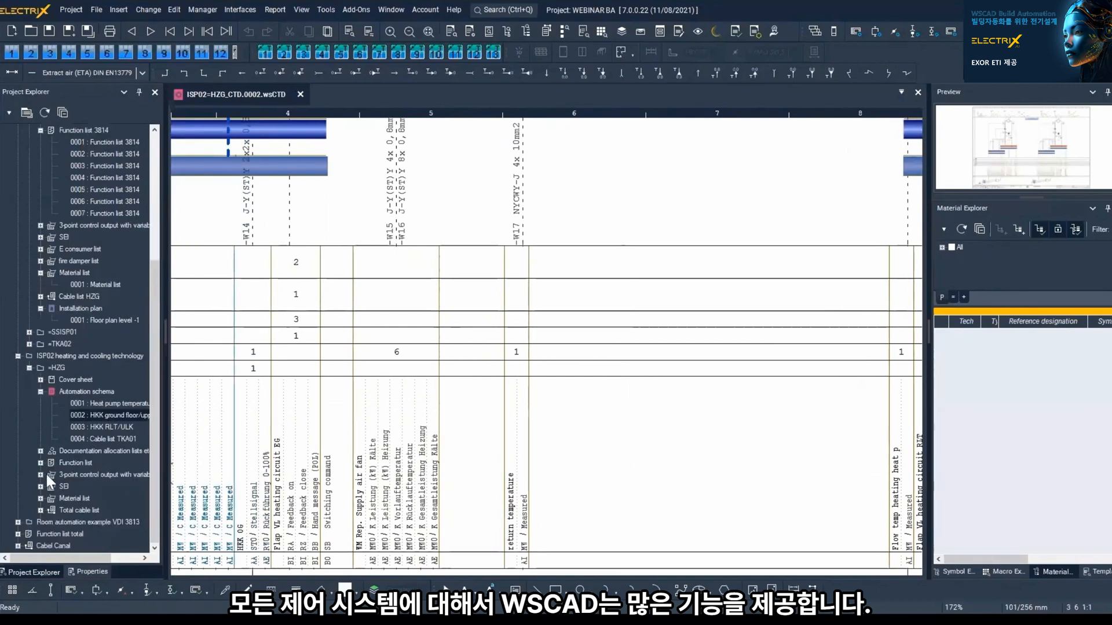
Step: Open room schemes page 0001 under =EG in Room automation example VDI 3813
{"action": "left_click", "coordinate": [17, 522]}
{"action": "left_click", "coordinate": [29, 534]}
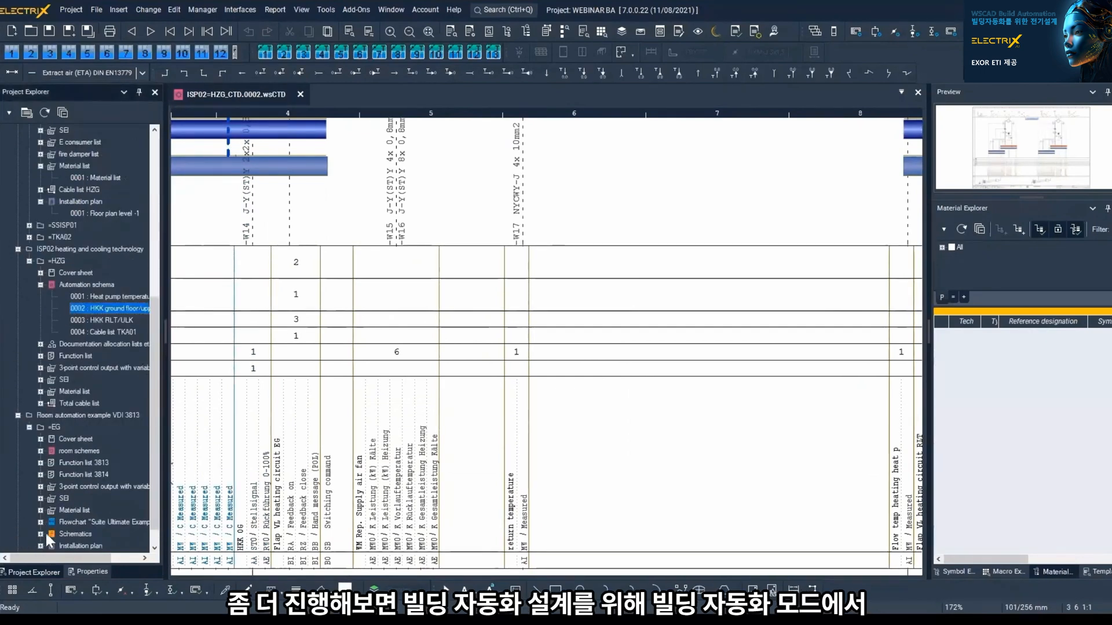
{"action": "left_click", "coordinate": [41, 450]}
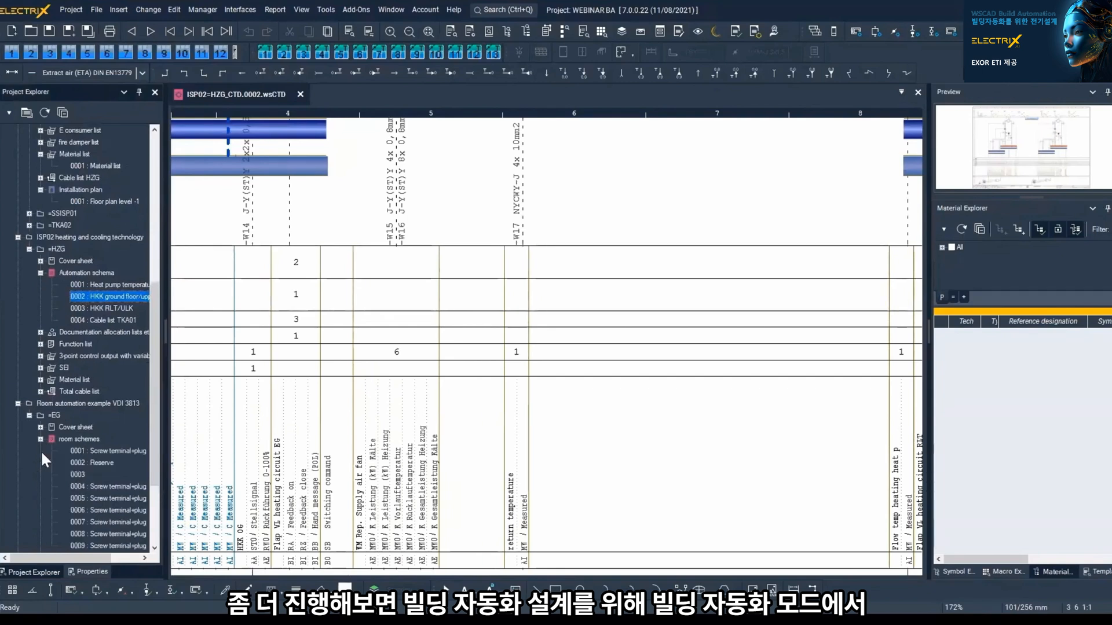
{"action": "double_click", "coordinate": [92, 451]}
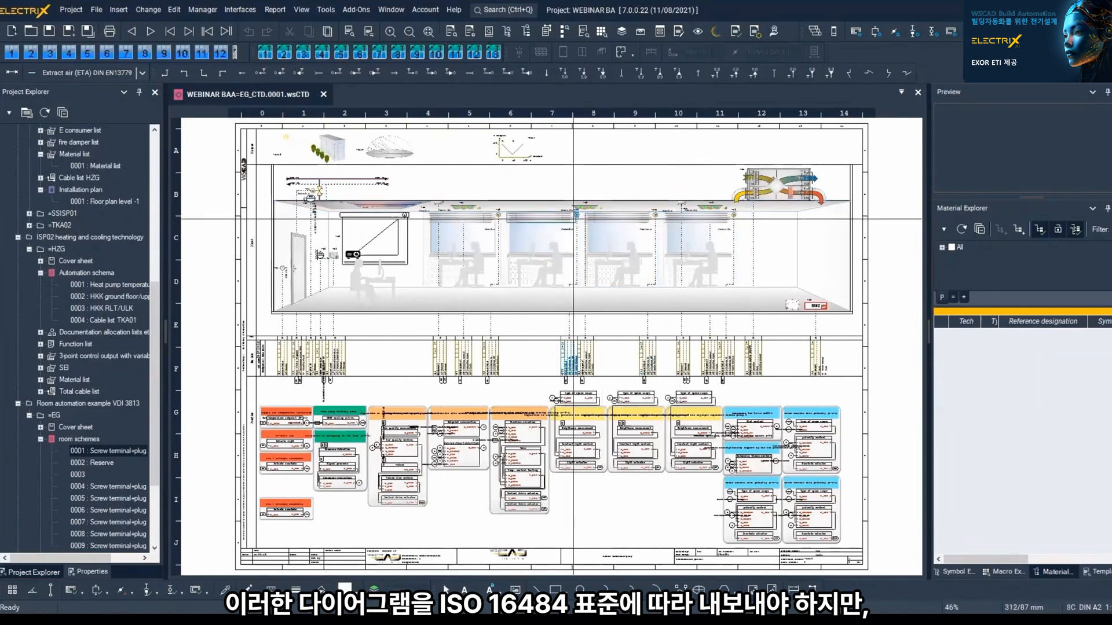
Step: Examine the window area of the room scheme and follow the /EI:1.0A cross-reference beside -B4 to the installation plan
{"action": "scroll", "coordinate": [550, 214], "scroll_direction": "up", "scroll_amount": 2}
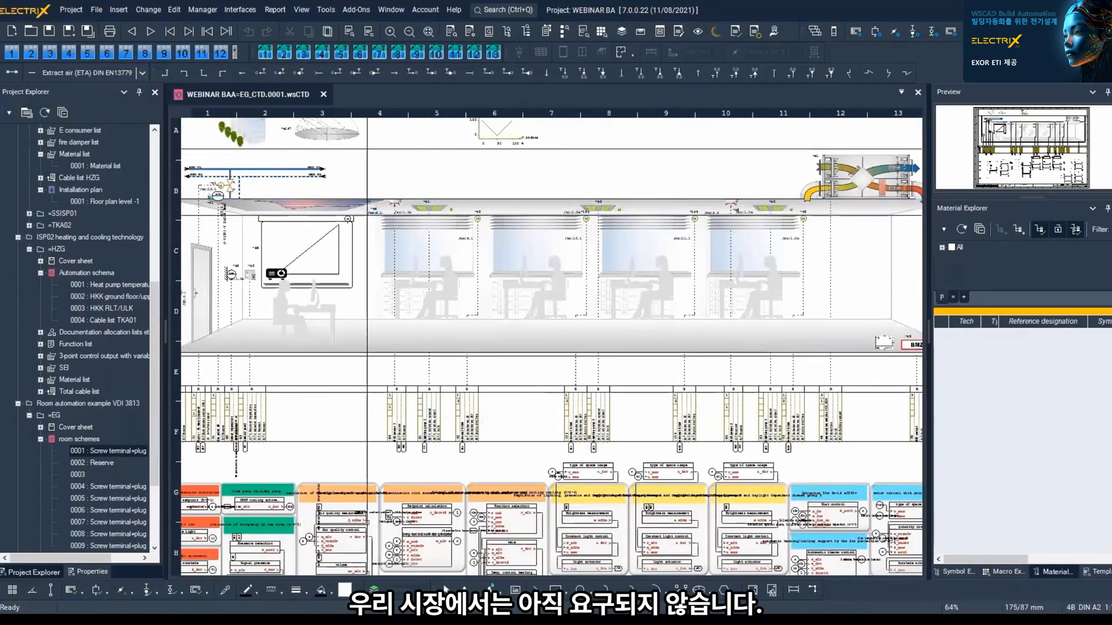
{"action": "scroll", "coordinate": [354, 230], "scroll_direction": "up", "scroll_amount": 3}
{"action": "scroll", "coordinate": [445, 239], "scroll_direction": "up", "scroll_amount": 5}
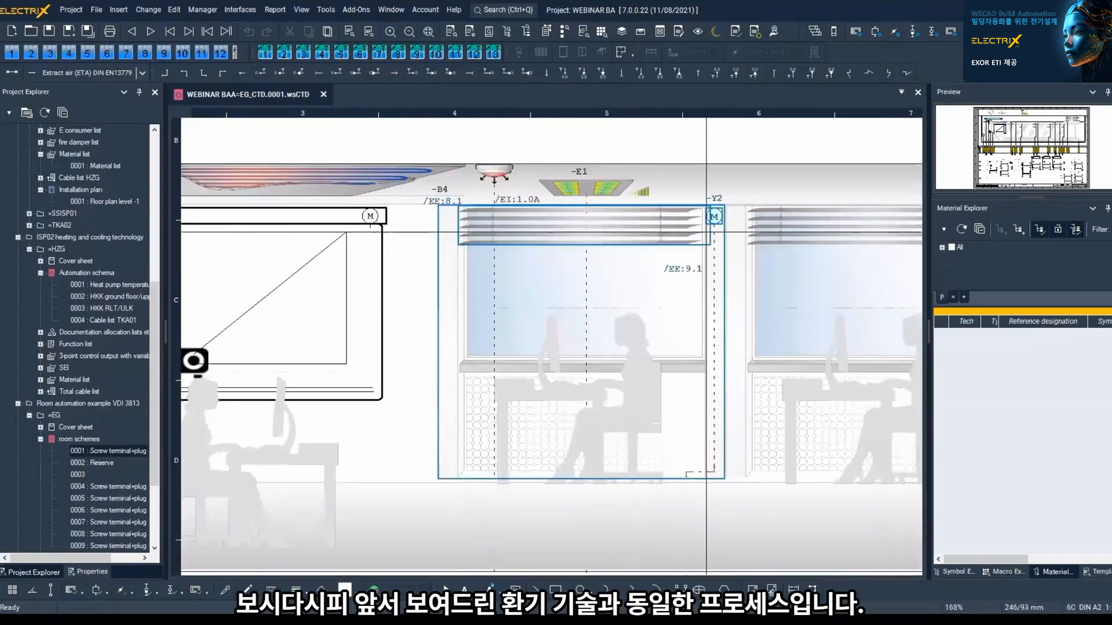
{"action": "middle_click_drag", "start_coordinate": [705, 229], "coordinate": [613, 250]}
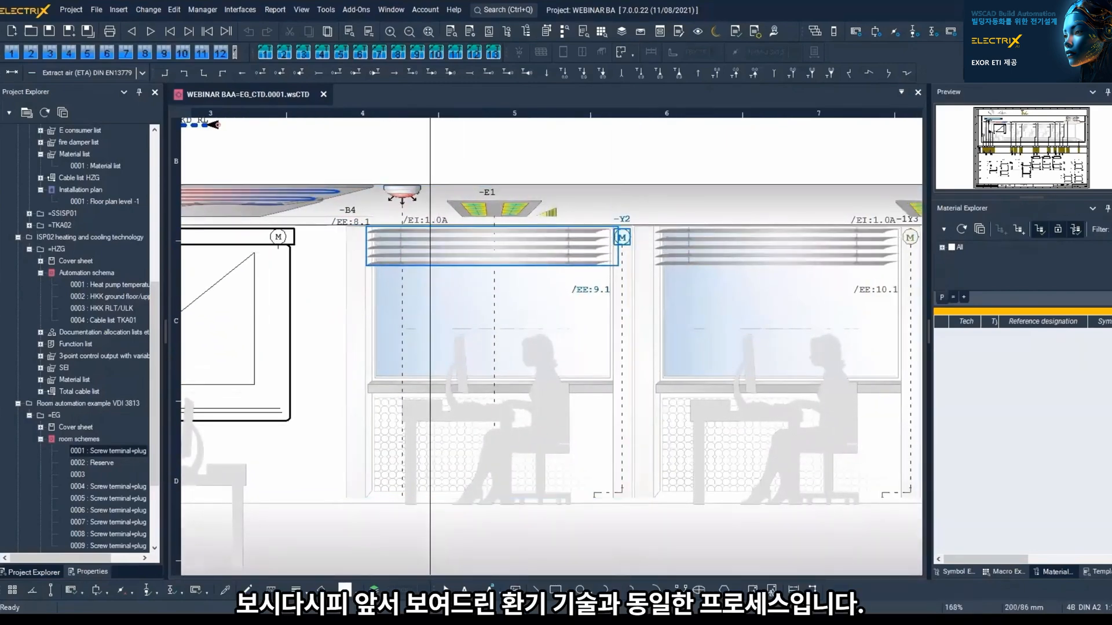
{"action": "mouse_move", "coordinate": [762, 226]}
{"action": "middle_mouse_down"}
{"action": "mouse_move", "coordinate": [717, 250]}
{"action": "mouse_move", "coordinate": [775, 191]}
{"action": "middle_mouse_up"}
{"action": "middle_click_drag", "start_coordinate": [510, 239], "coordinate": [660, 282]}
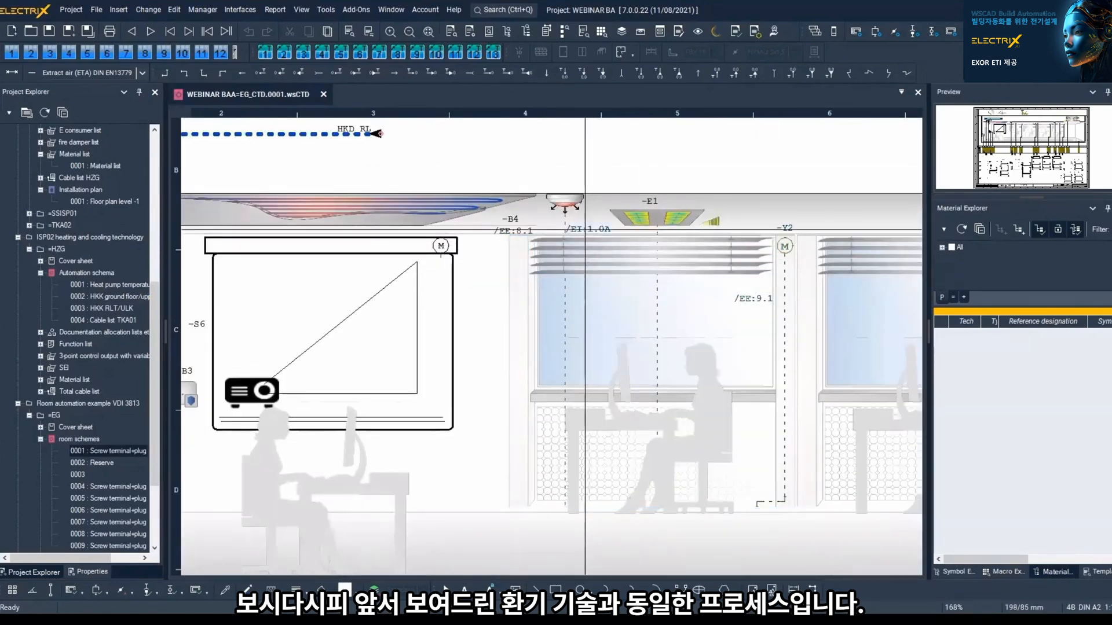
{"action": "double_click", "coordinate": [584, 230]}
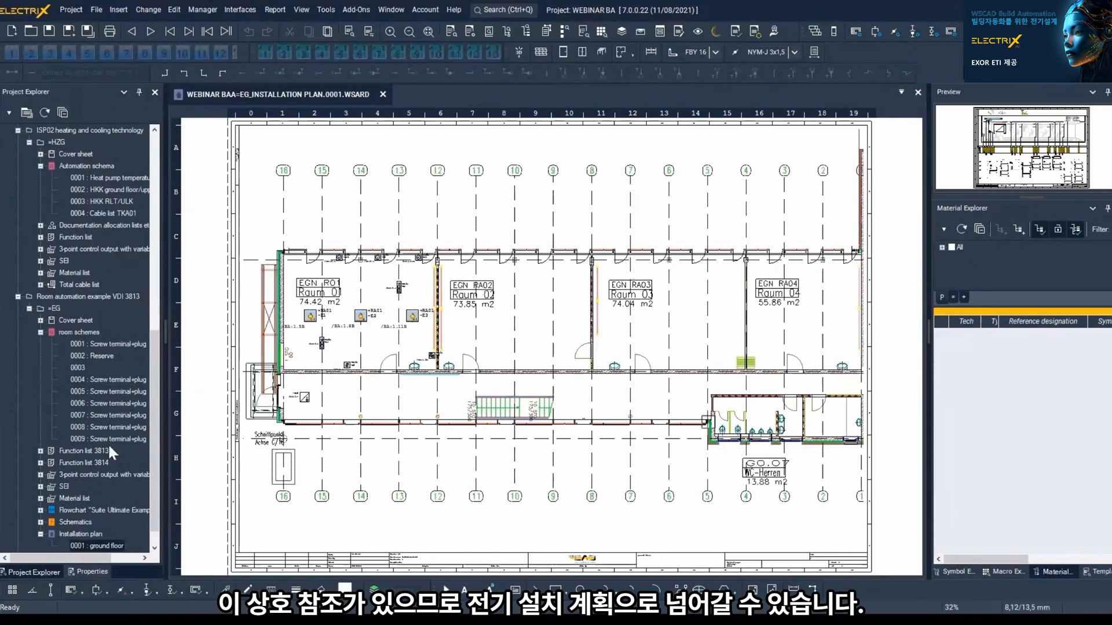
Step: Return to room schemes page 0001 and examine the pin field and pin type properties of dew point symbol -F1
{"action": "scroll", "coordinate": [106, 447], "scroll_direction": "down", "scroll_amount": 1}
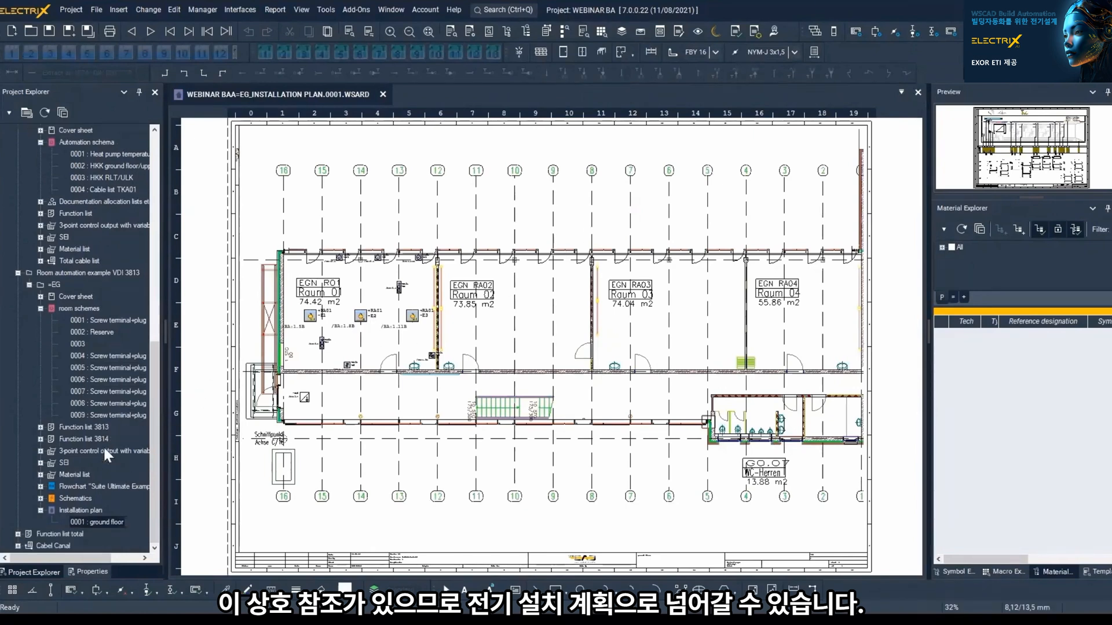
{"action": "double_click", "coordinate": [96, 320]}
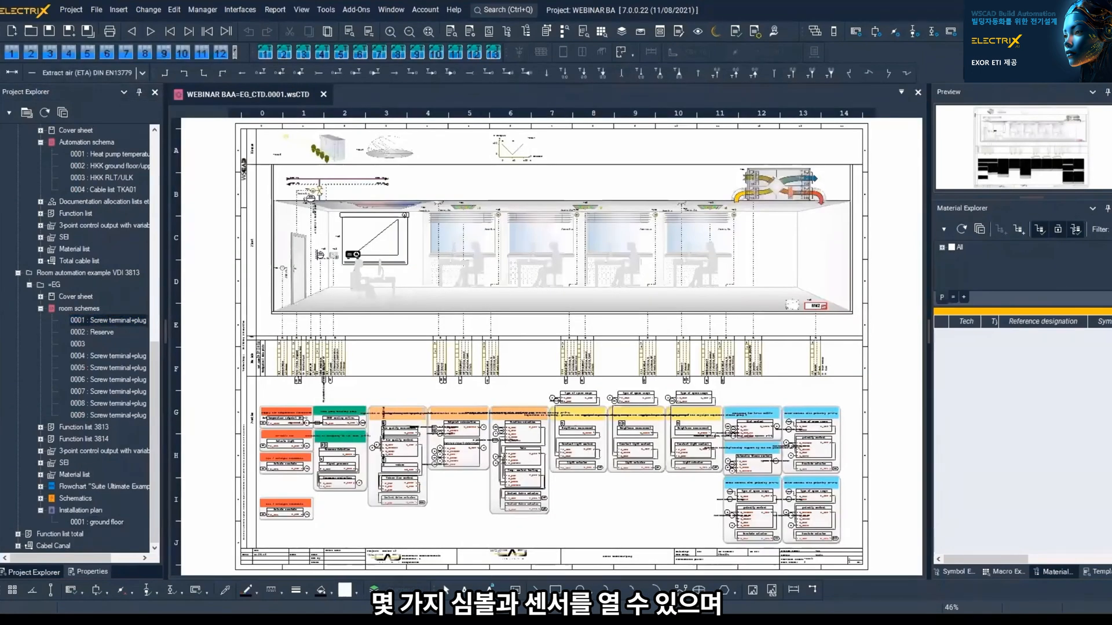
{"action": "left_click", "coordinate": [329, 206]}
{"action": "scroll", "coordinate": [329, 206], "scroll_direction": "up", "scroll_amount": 8}
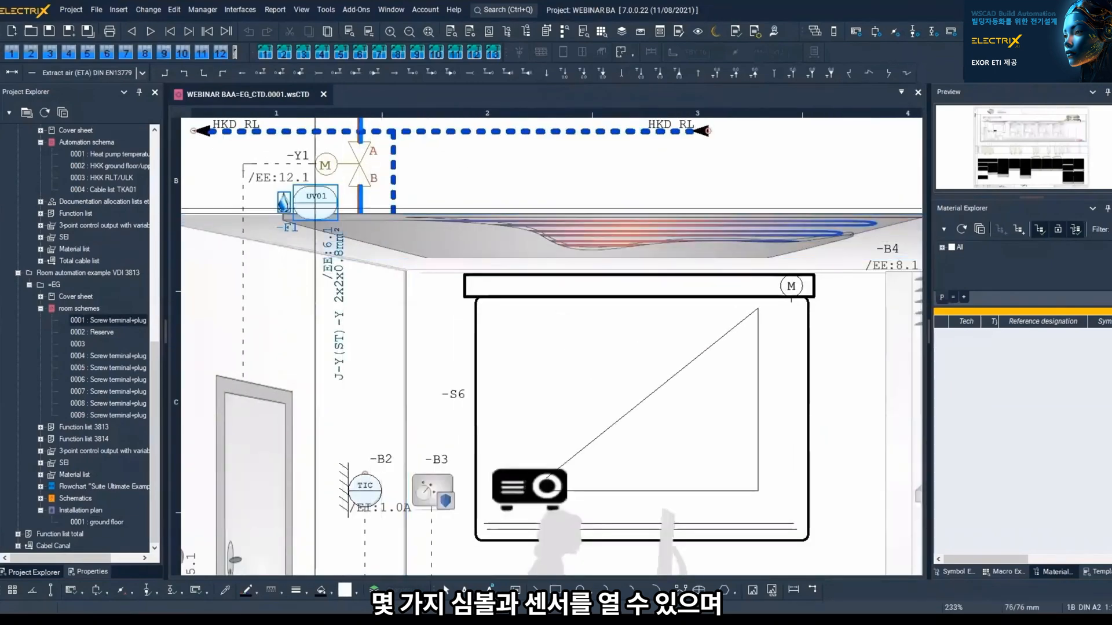
{"action": "double_click", "coordinate": [316, 199]}
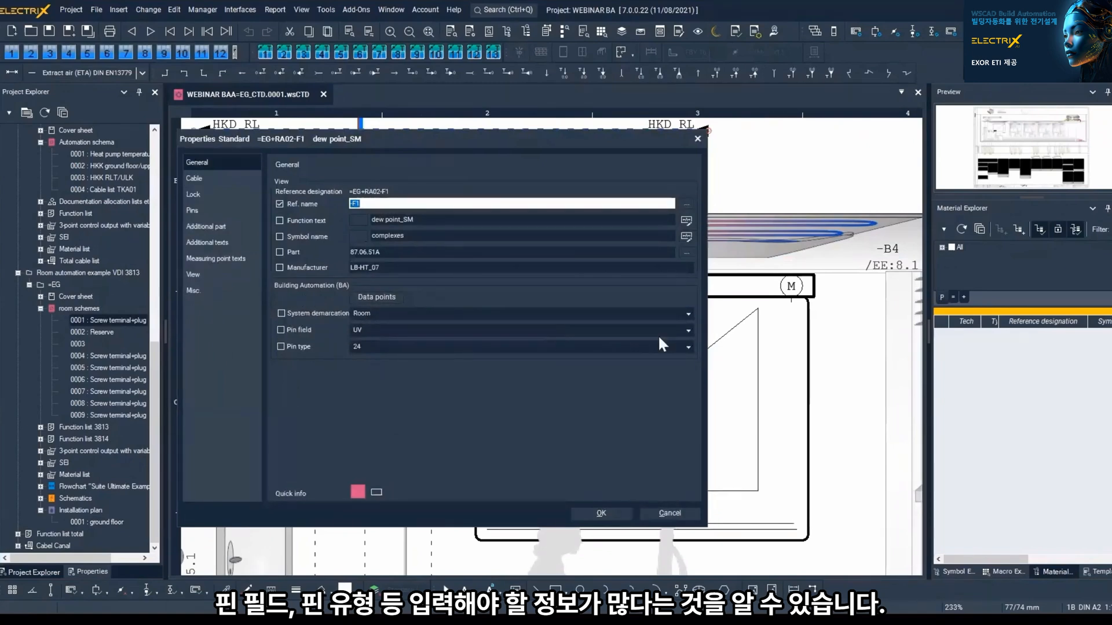
{"action": "left_click", "coordinate": [686, 332]}
{"action": "left_click", "coordinate": [686, 332]}
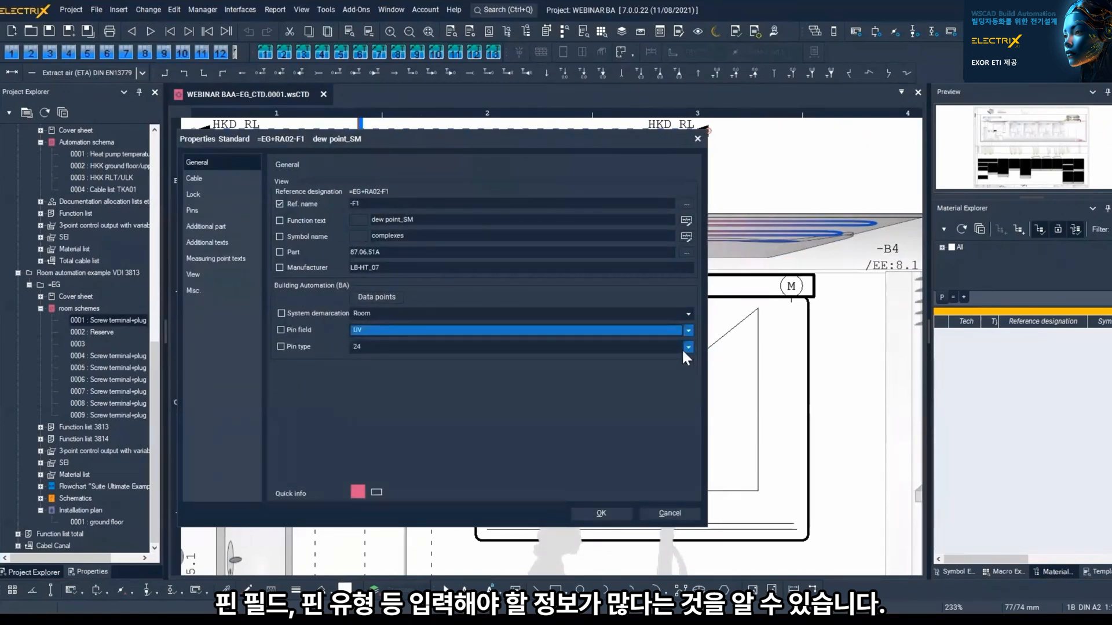
{"action": "left_click", "coordinate": [684, 349]}
{"action": "left_click", "coordinate": [684, 350]}
{"action": "left_click", "coordinate": [697, 138]}
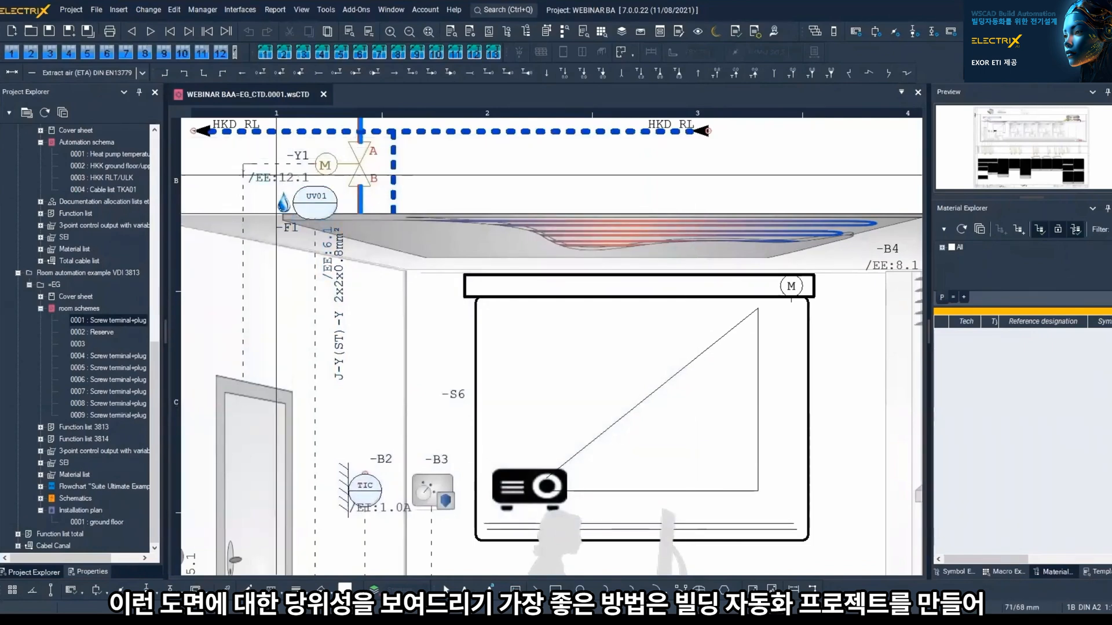
Step: Collapse the WEBINAR BA project tree and close the project with its open room scheme page
{"action": "left_click_drag", "start_coordinate": [155, 371], "coordinate": [161, 154]}
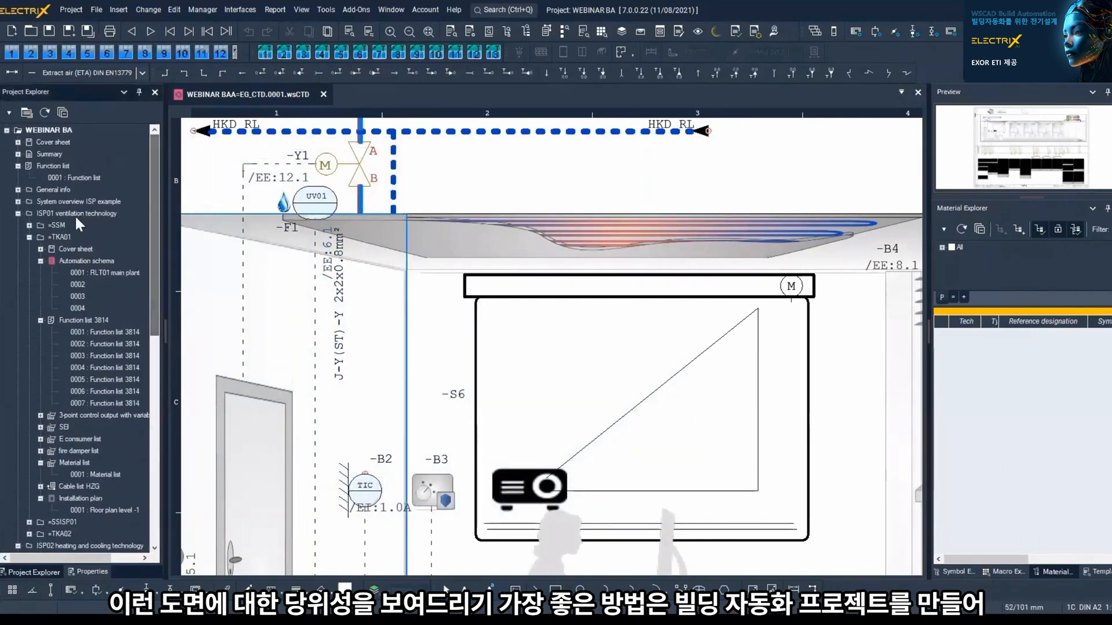
{"action": "left_click", "coordinate": [7, 131]}
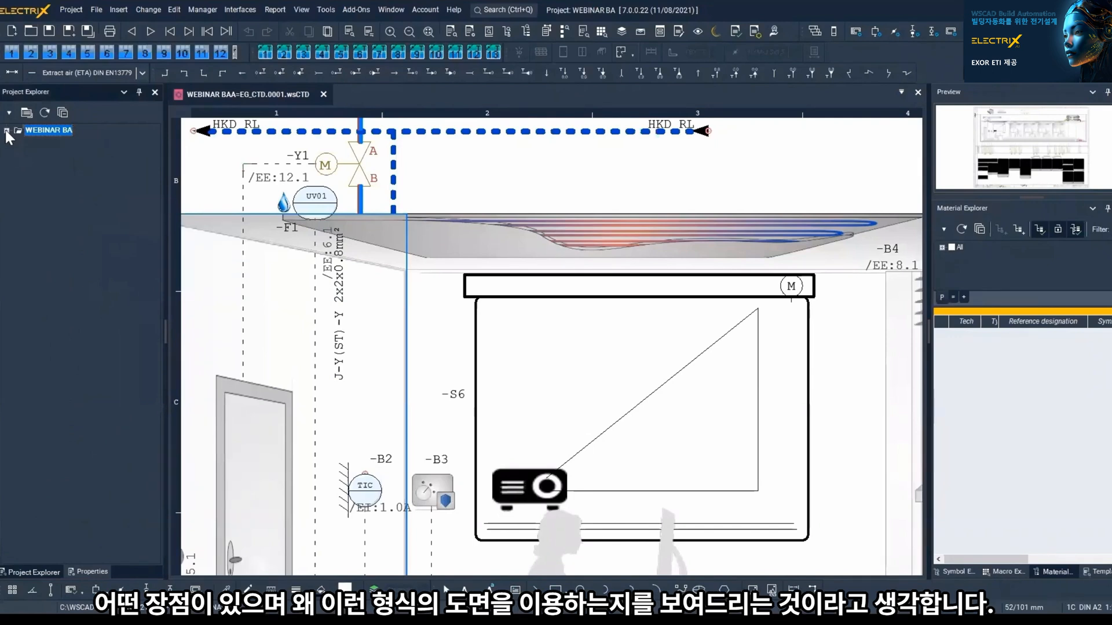
{"action": "left_click", "coordinate": [323, 94]}
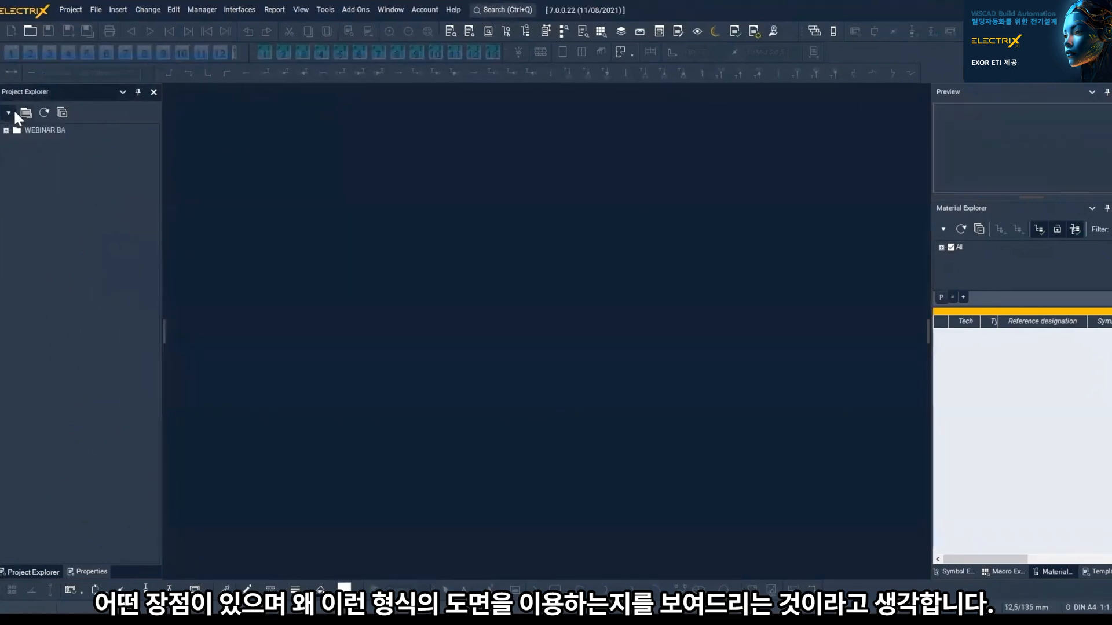
Step: Start creating a new project and name it WEBINAR
{"action": "left_click", "coordinate": [13, 111]}
{"action": "left_click", "coordinate": [18, 130]}
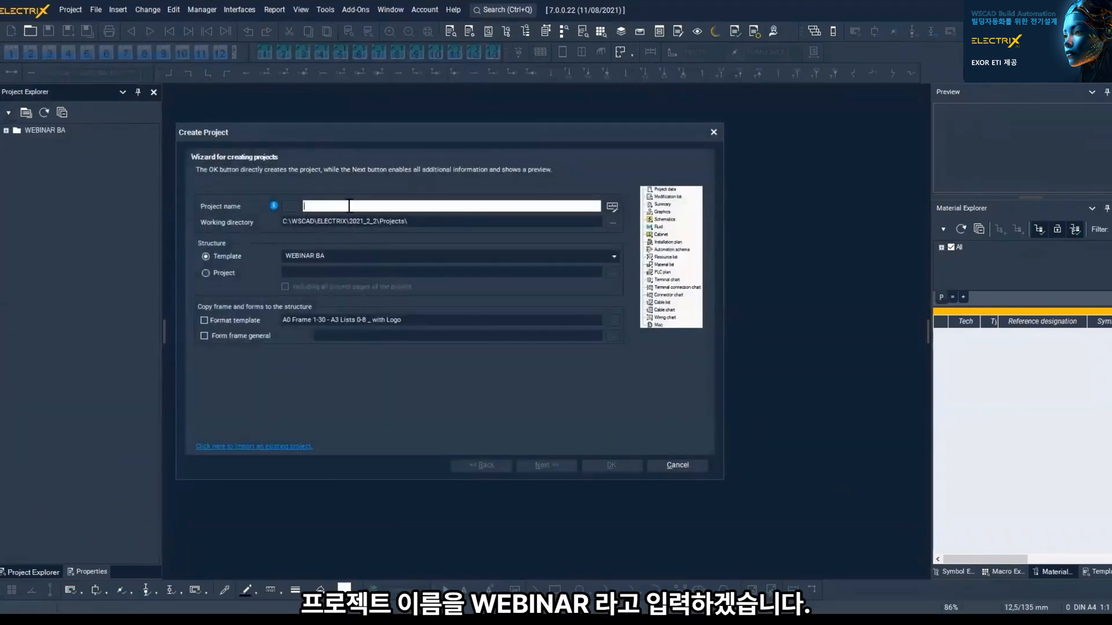
{"action": "type", "text": "WEBINAR"}
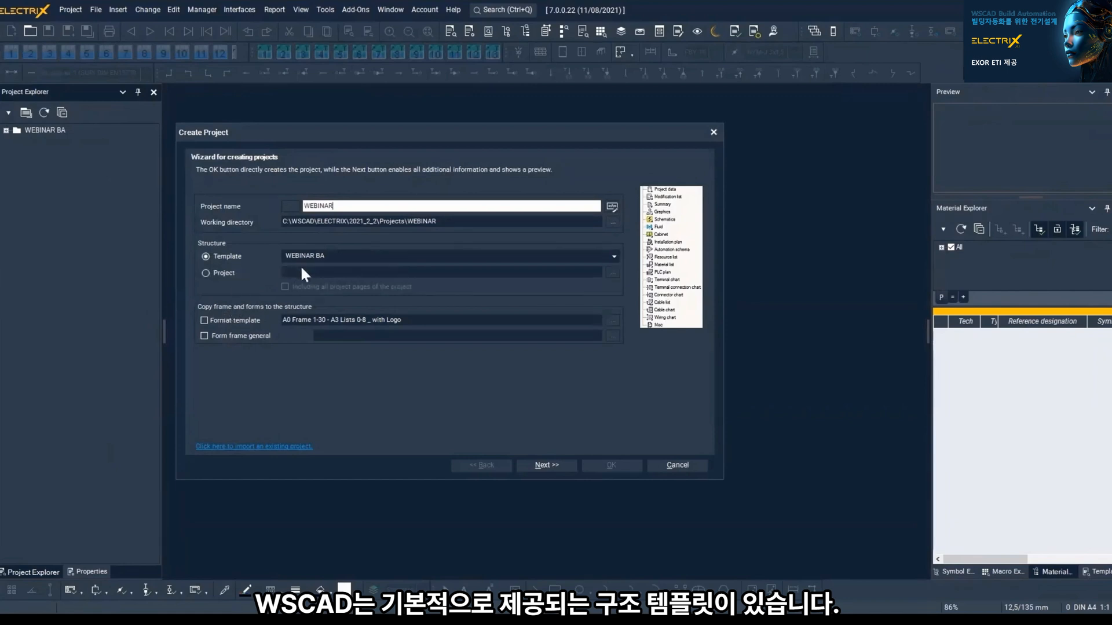
{"action": "left_click", "coordinate": [375, 256]}
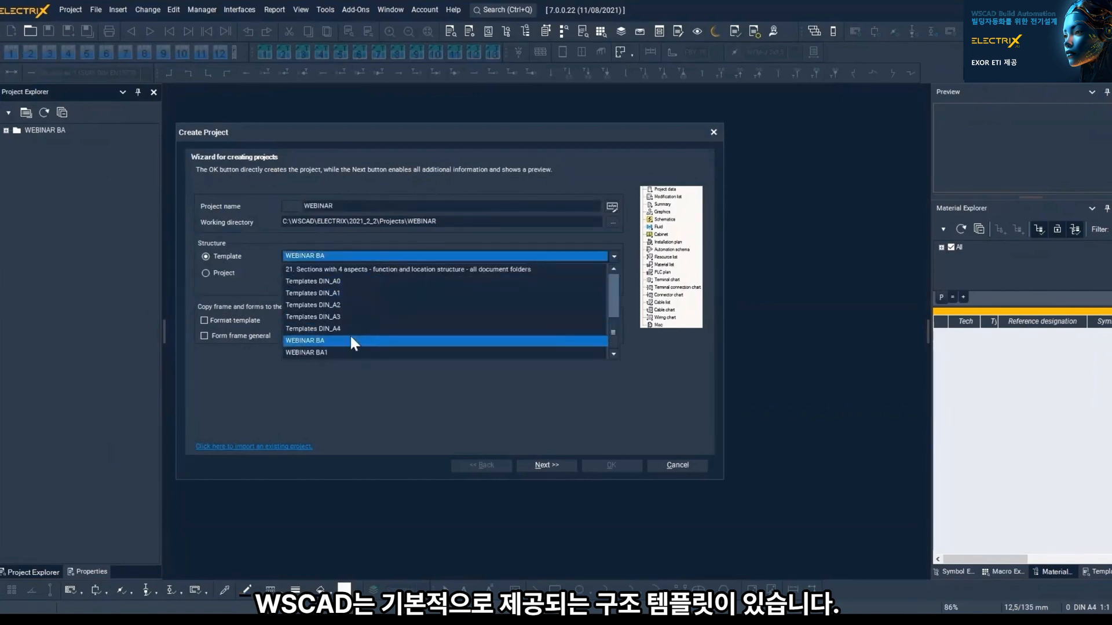
{"action": "scroll", "coordinate": [352, 339], "scroll_direction": "up", "scroll_amount": 2}
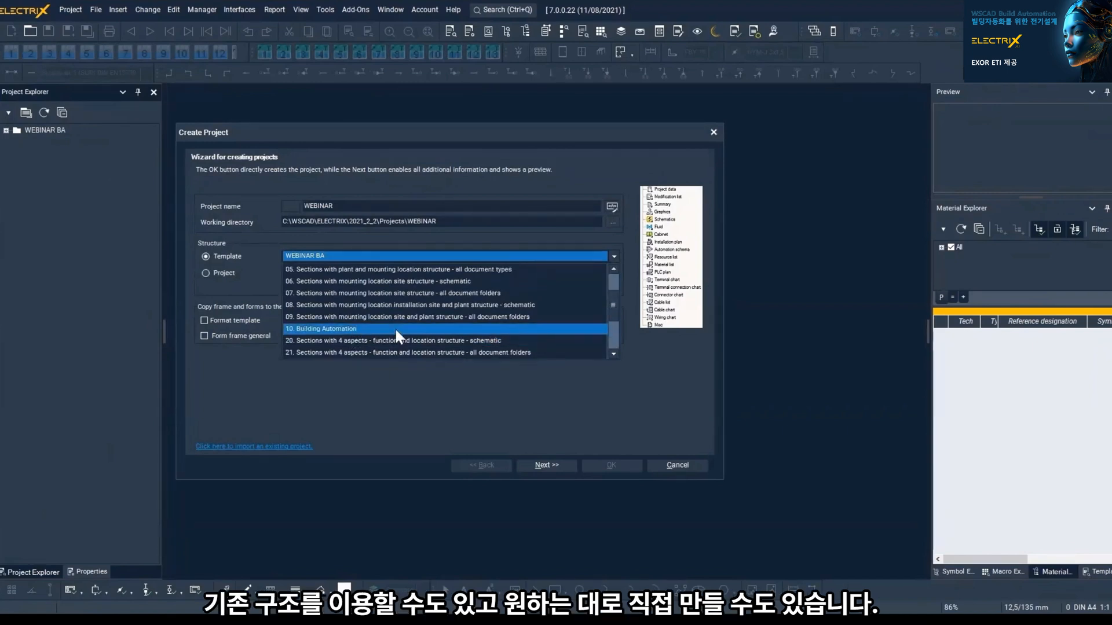
{"action": "left_click", "coordinate": [397, 328]}
Step: Base the new project on the WEBINAR BA structure template and accept the default structure identifier and standards settings
{"action": "left_click", "coordinate": [373, 260]}
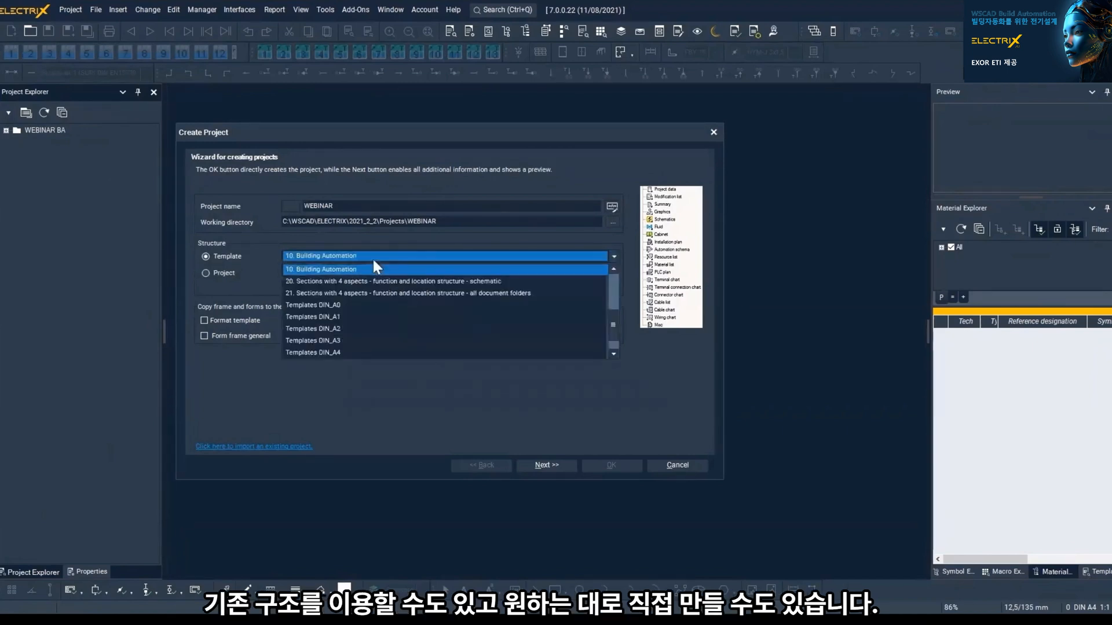
{"action": "scroll", "coordinate": [371, 288], "scroll_direction": "down", "scroll_amount": 1}
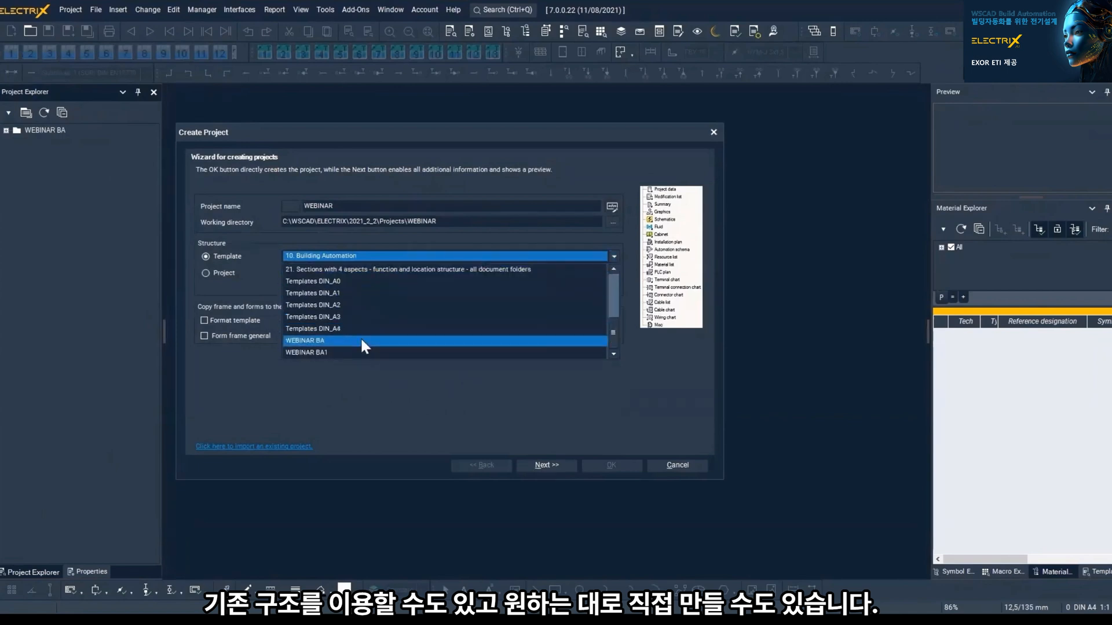
{"action": "left_click", "coordinate": [360, 339]}
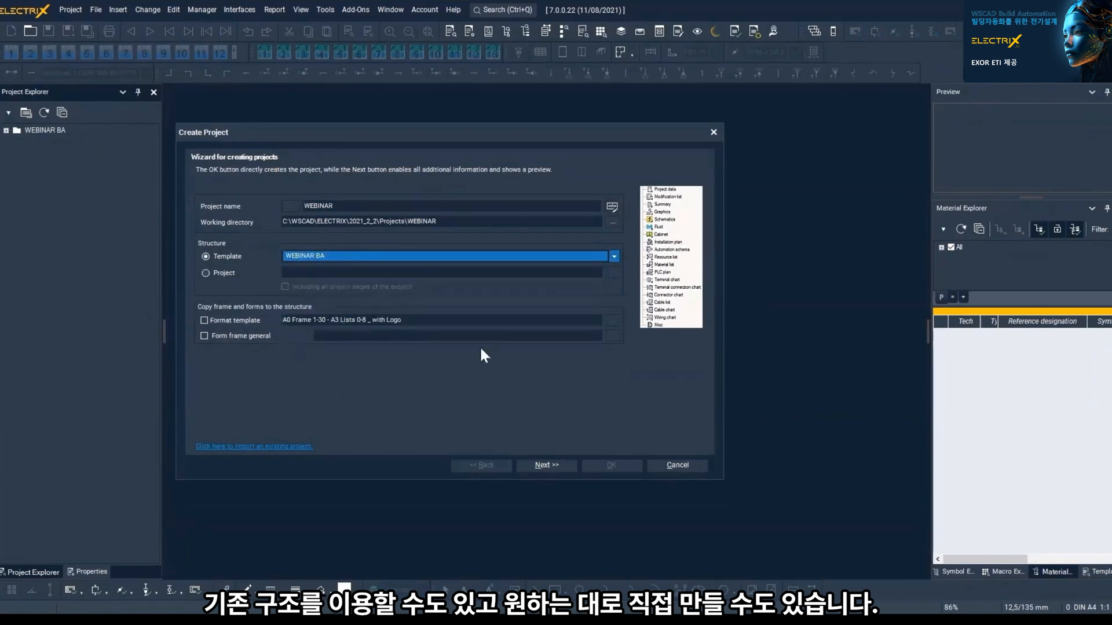
{"action": "left_click", "coordinate": [534, 464]}
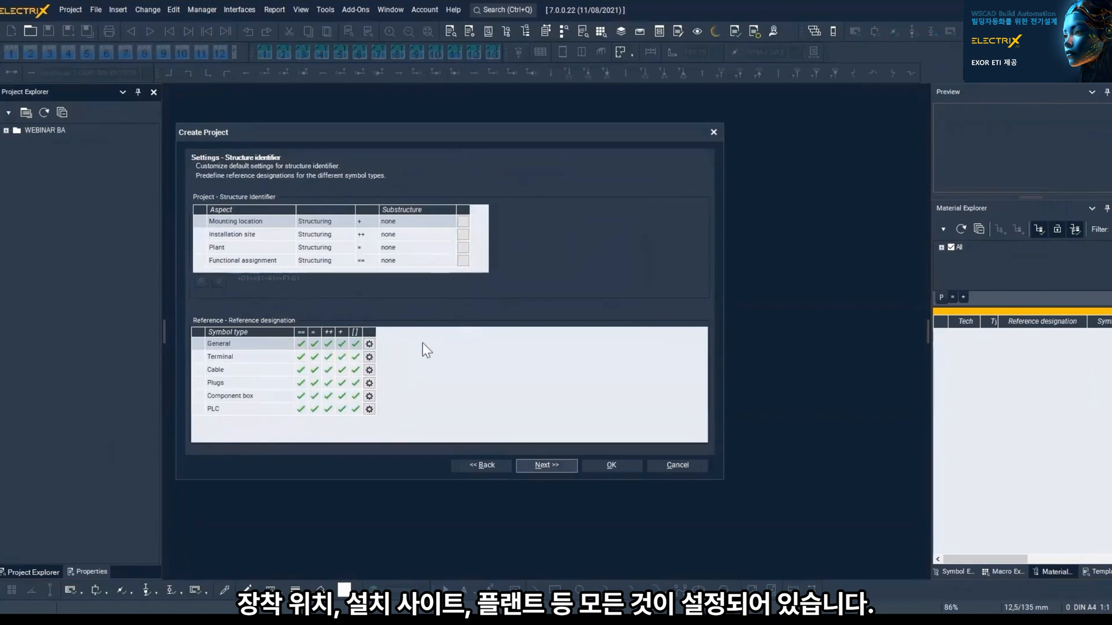
{"action": "left_click", "coordinate": [542, 464]}
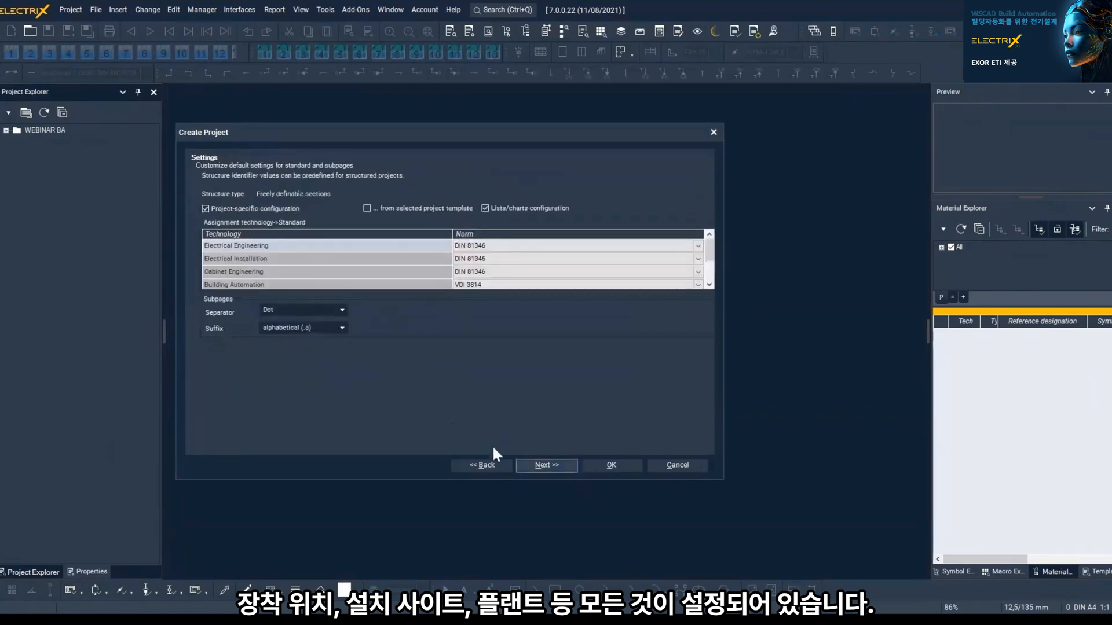
{"action": "left_click", "coordinate": [539, 465]}
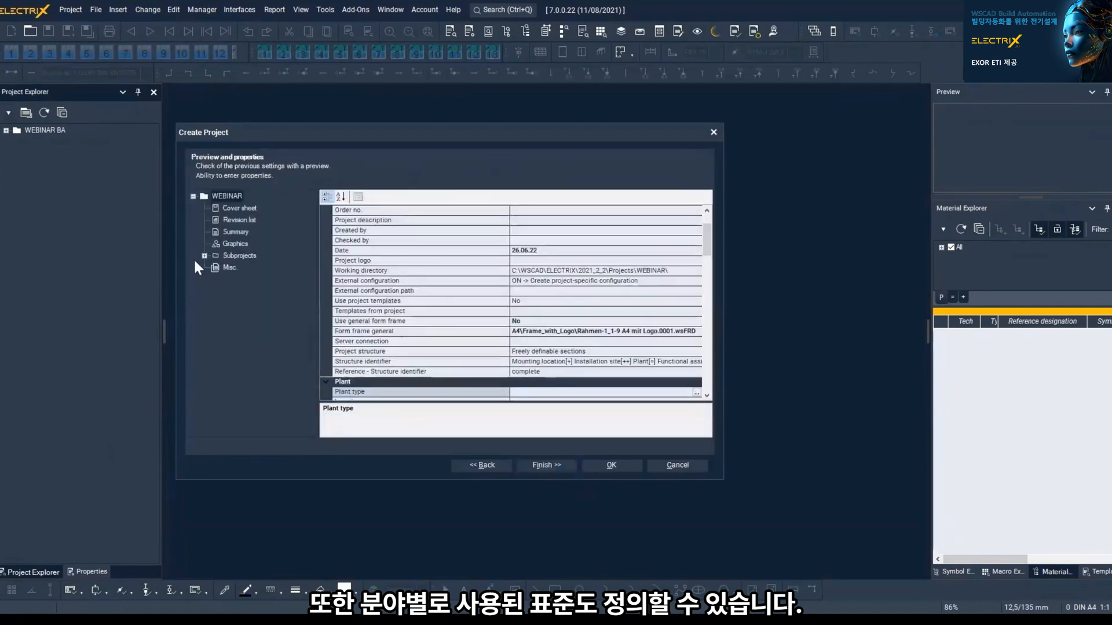
Step: Preview the subproject structure from +GF through ++IF1 to =WCS1 and finish creating the project
{"action": "left_click", "coordinate": [204, 255]}
{"action": "left_click", "coordinate": [215, 268]}
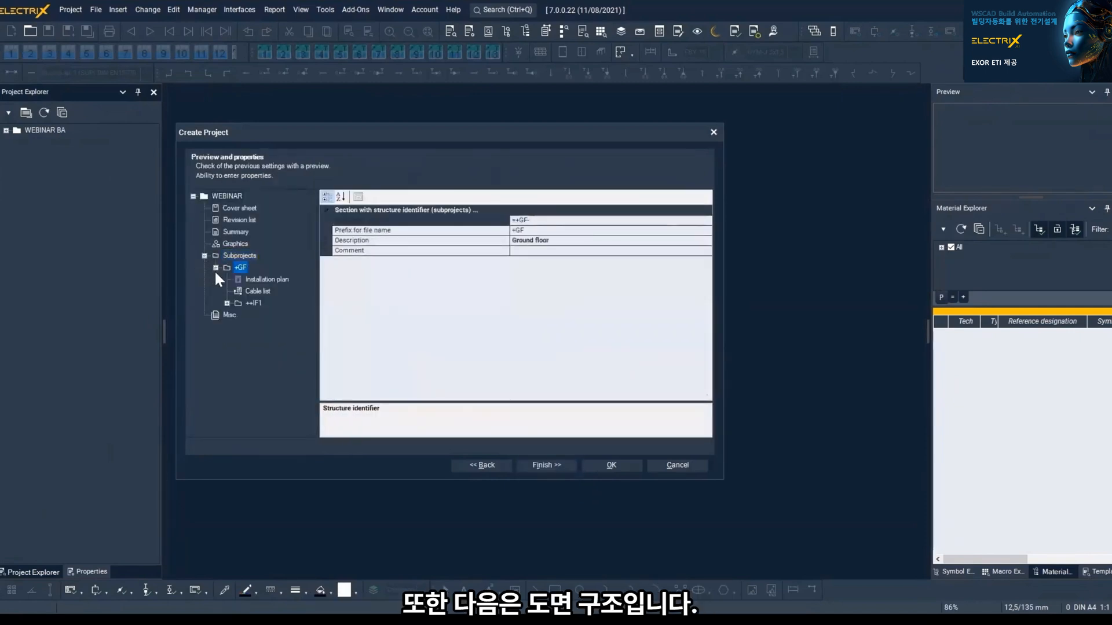
{"action": "left_click", "coordinate": [227, 303]}
{"action": "left_click", "coordinate": [238, 409]}
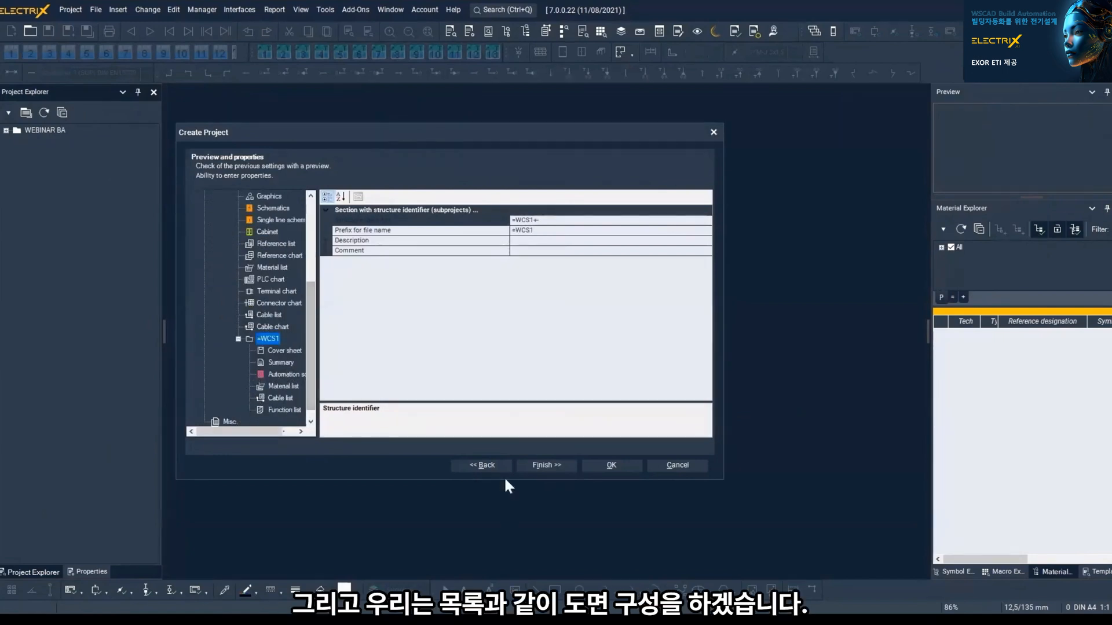
{"action": "left_click", "coordinate": [547, 465]}
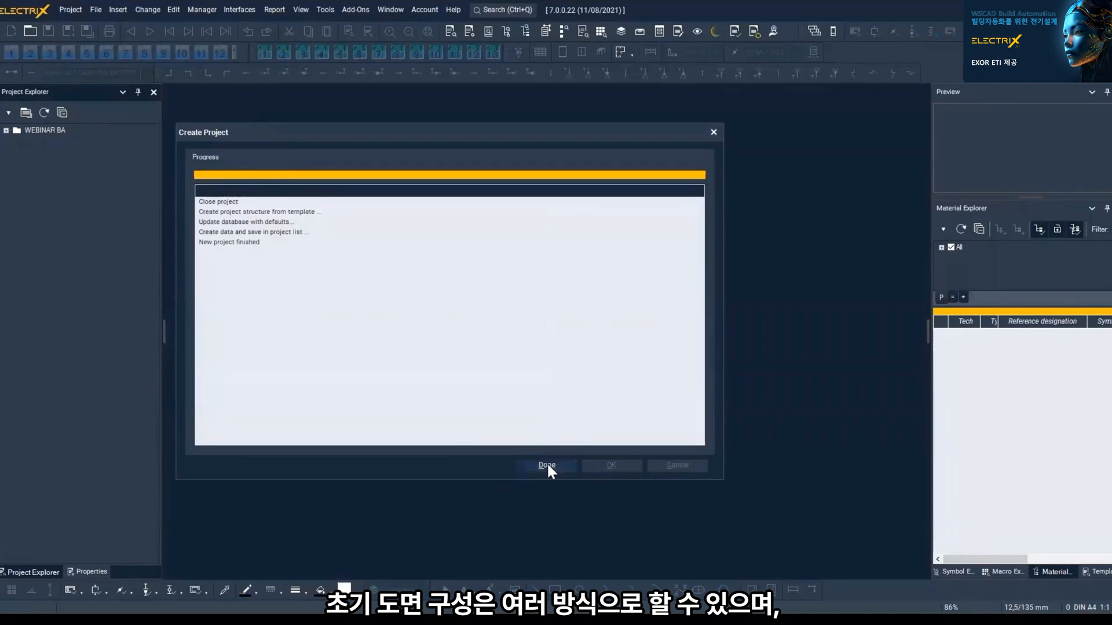
{"action": "left_click", "coordinate": [546, 465]}
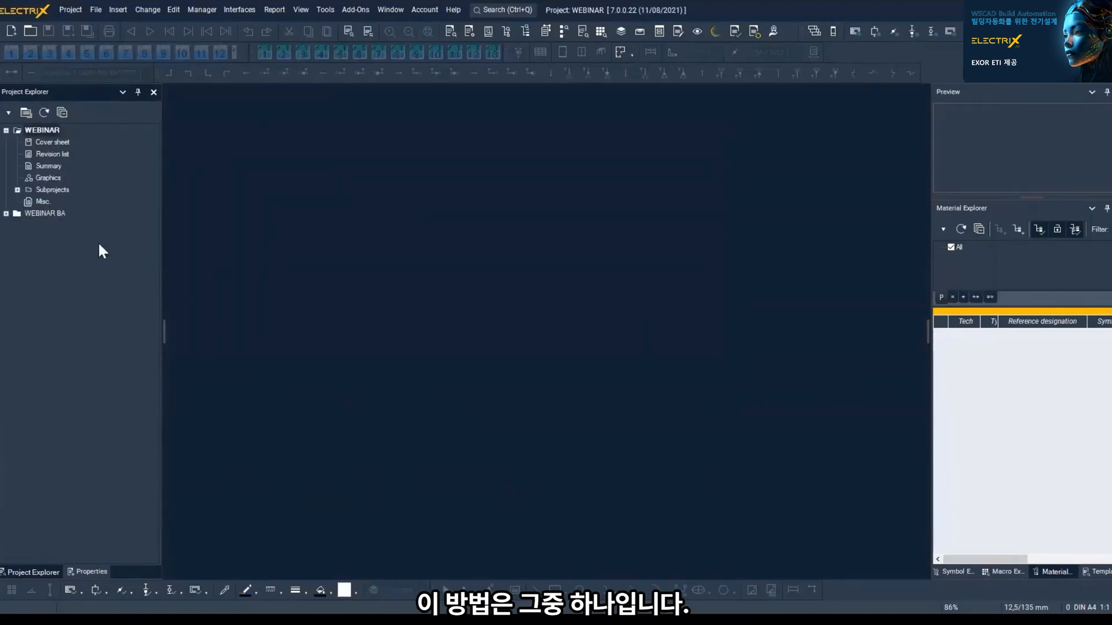
Step: Create 5 pages starting at page 1 in the Automation scheme folder under +GF, ++IF1, =WCS1 of the WEBINAR project
{"action": "left_click", "coordinate": [18, 190]}
{"action": "left_click", "coordinate": [28, 202]}
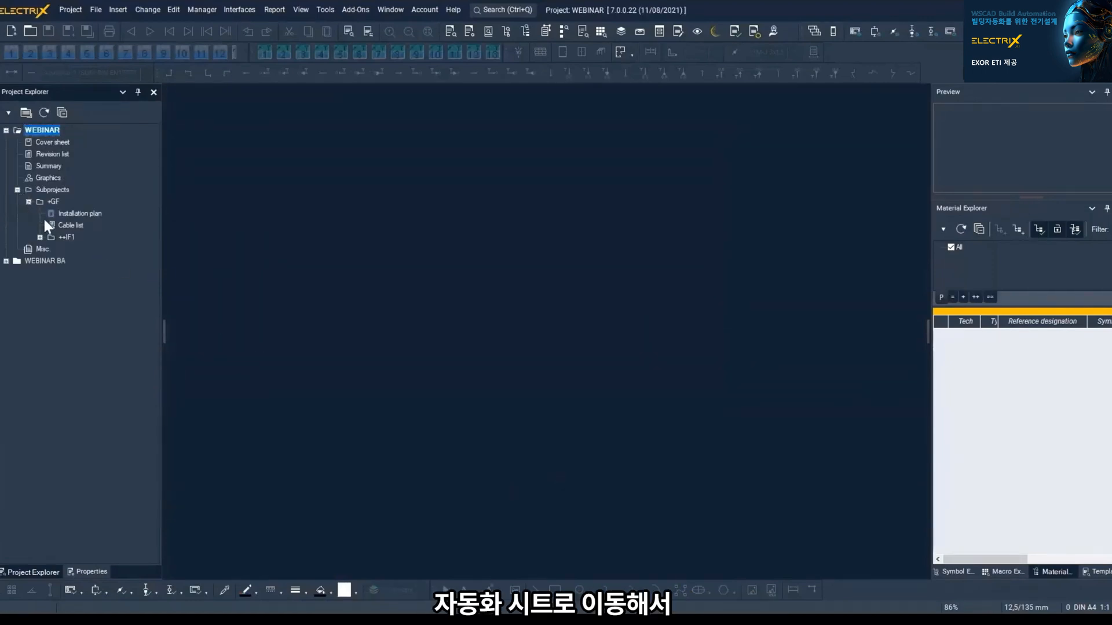
{"action": "left_click", "coordinate": [39, 237]}
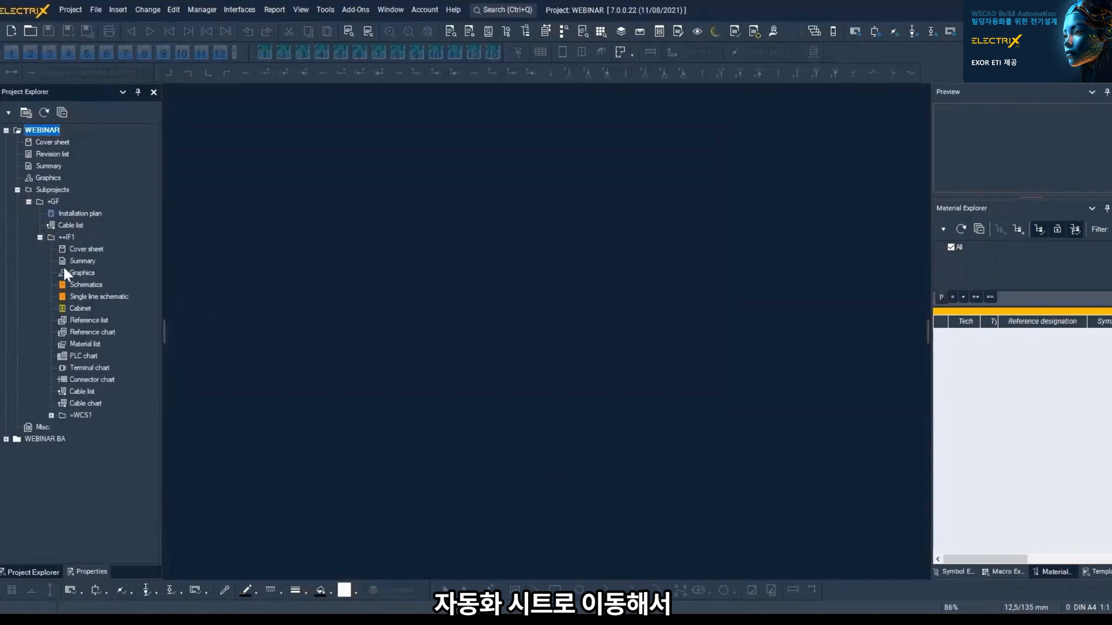
{"action": "left_click", "coordinate": [51, 415]}
{"action": "left_click", "coordinate": [94, 451]}
{"action": "right_click", "coordinate": [98, 450]}
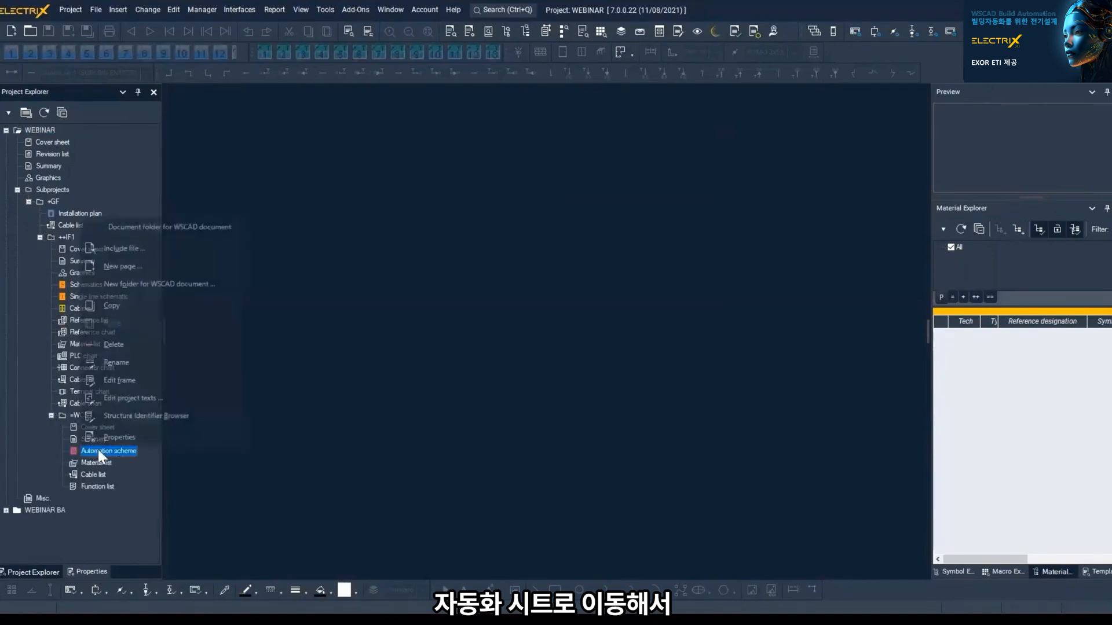
{"action": "left_click", "coordinate": [146, 265]}
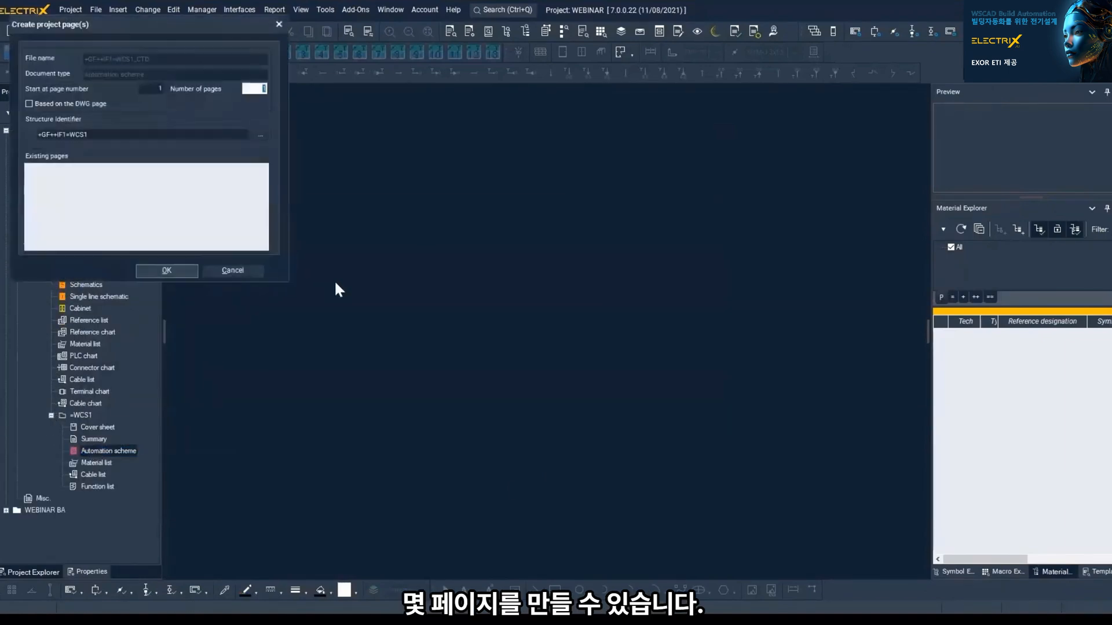
{"action": "type", "text": "5"}
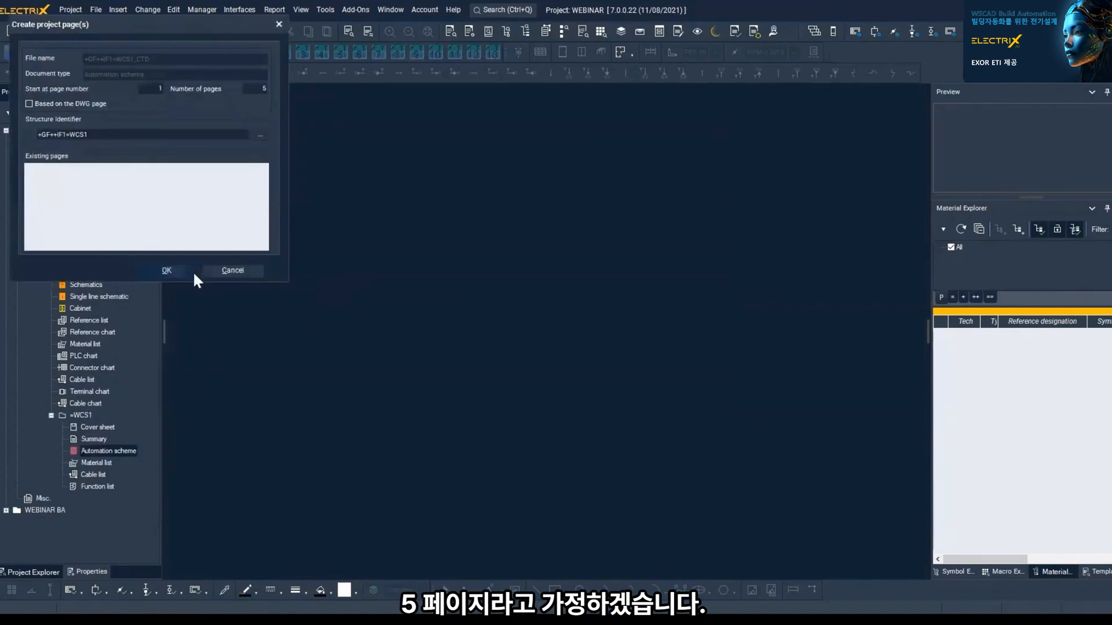
{"action": "left_click", "coordinate": [193, 270]}
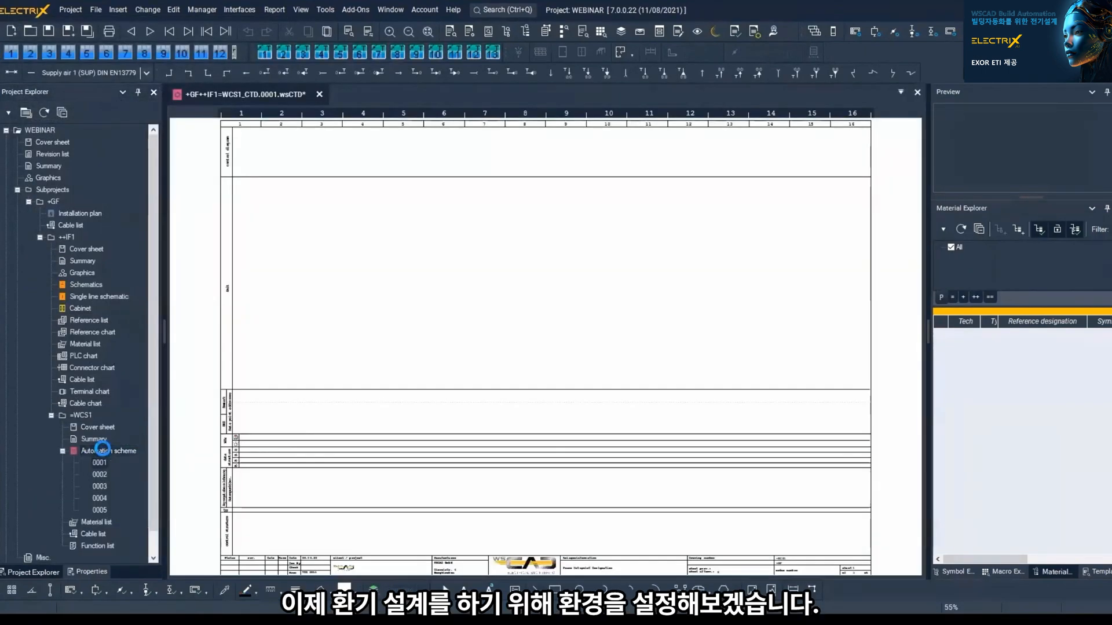
Step: Edit the project texts of the Automation scheme folder, setting the file contents of pages 0001 to 0005 to ventilation 1 through ventilation 5
{"action": "right_click", "coordinate": [102, 450]}
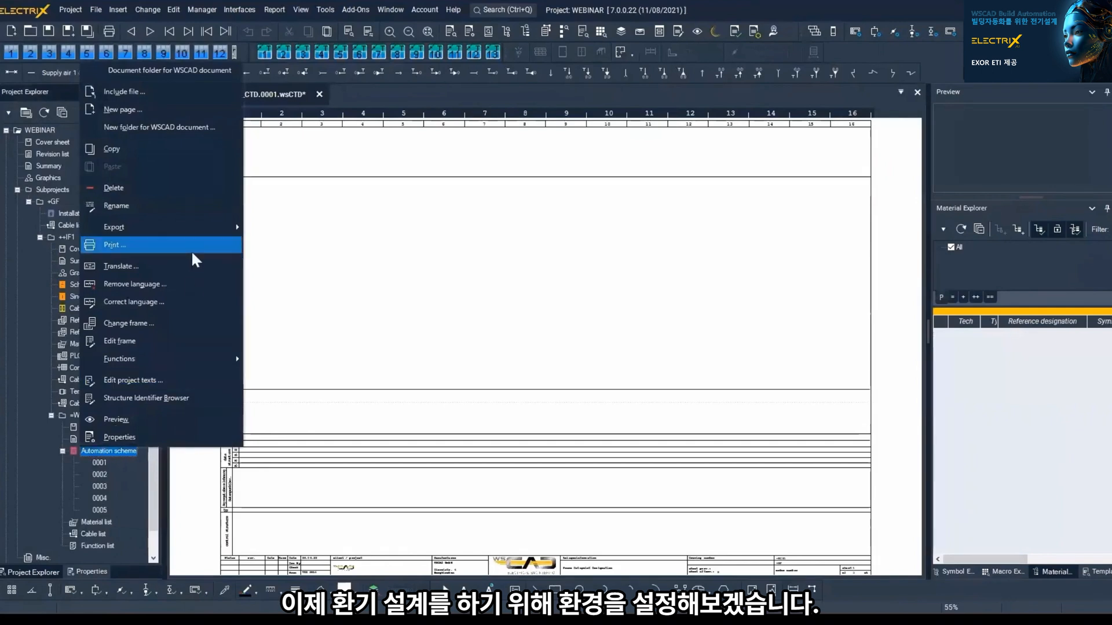
{"action": "left_click", "coordinate": [177, 384]}
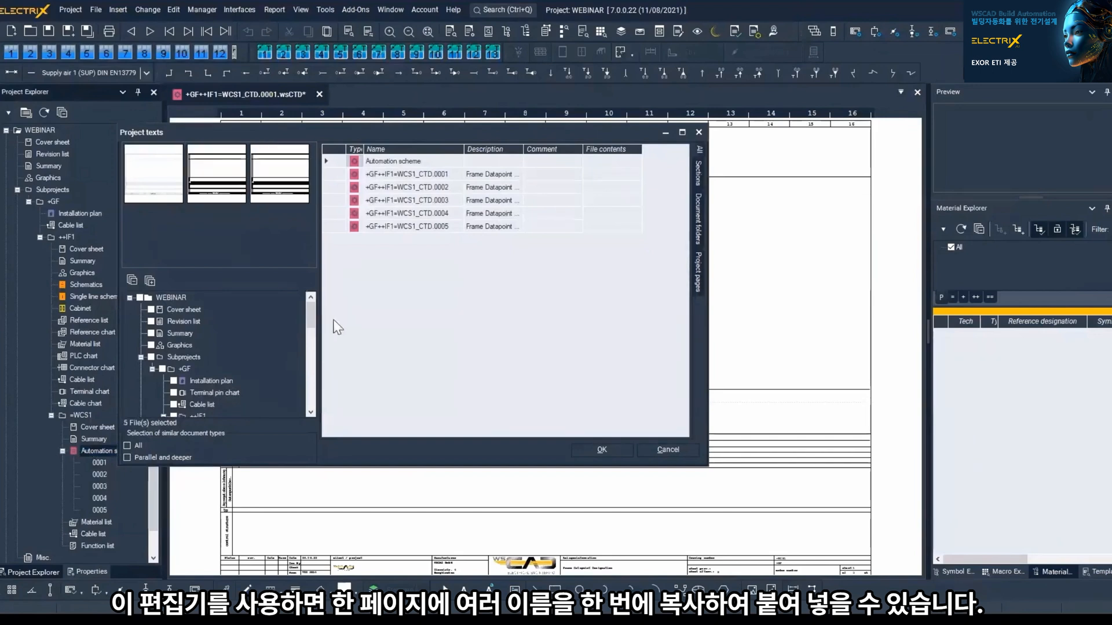
{"action": "left_click", "coordinate": [614, 174]}
{"action": "type", "text": "ventilation 1 ventilation 2 ventilation 3 ventilation 4 ventilation 5"}
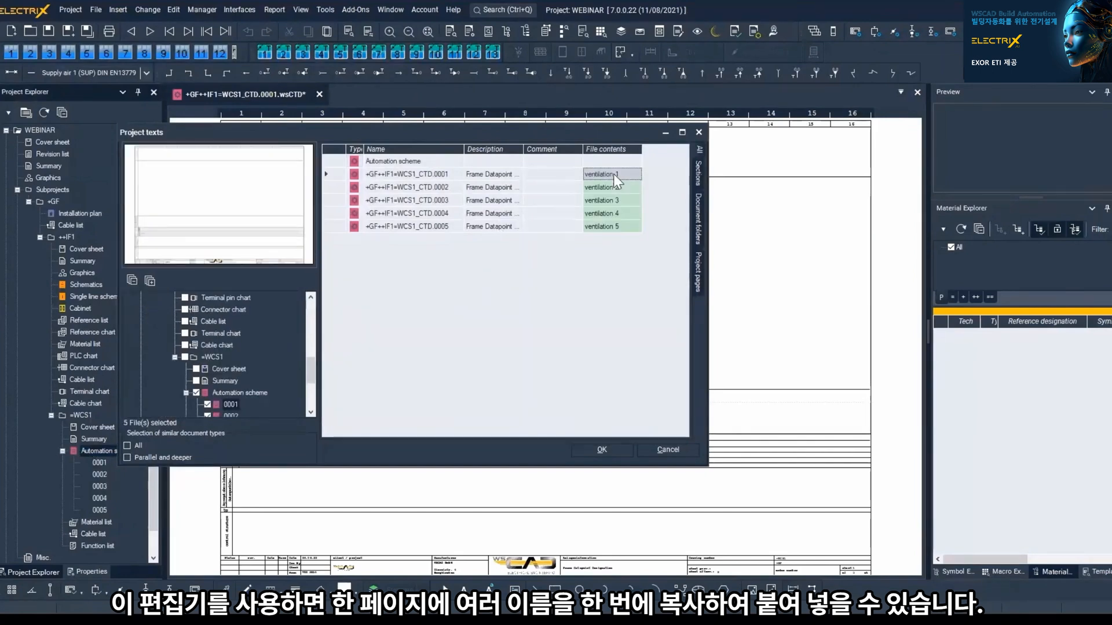
{"action": "left_click", "coordinate": [591, 449]}
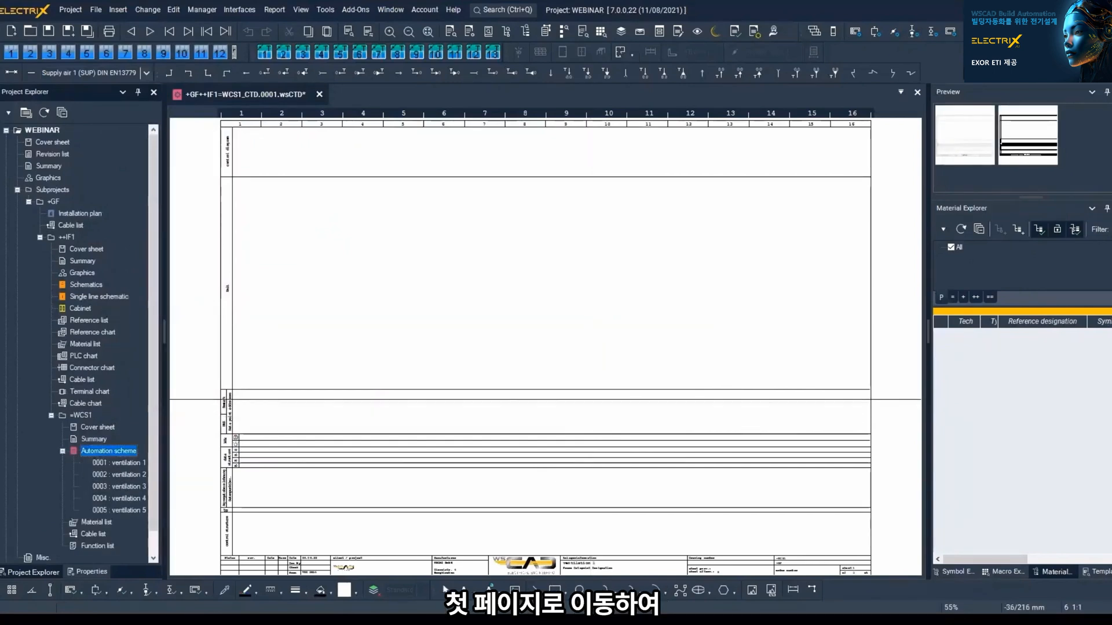
Step: Open page 0001 ventilation 1 and expand the macro library to the Building sections of BuildingAutomation, BA Standard, Ventilation
{"action": "left_click_drag", "start_coordinate": [168, 397], "coordinate": [182, 396]}
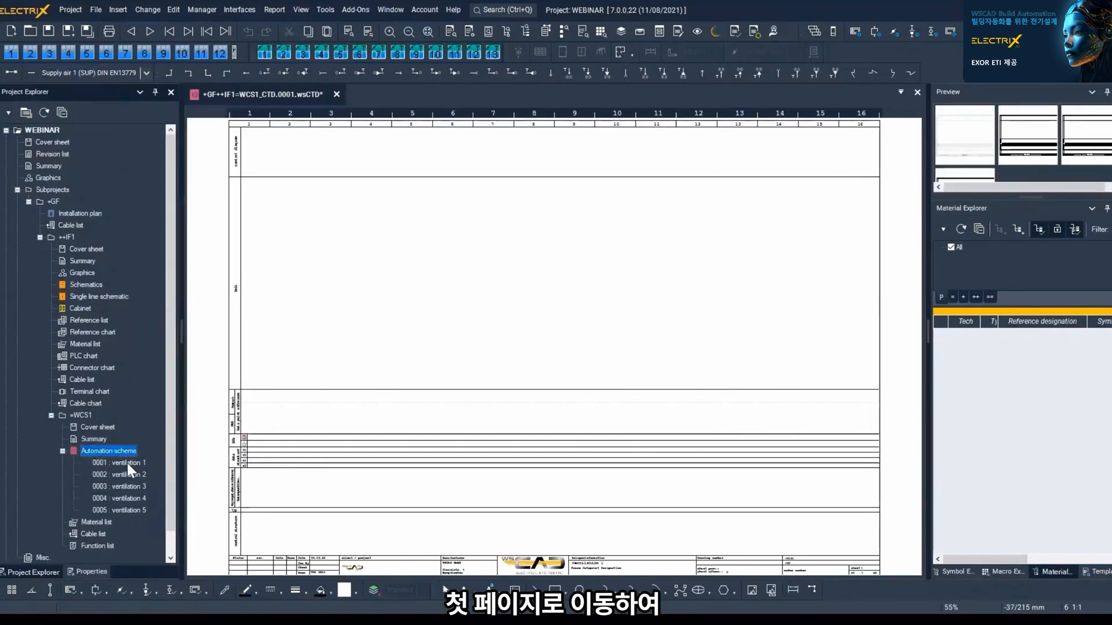
{"action": "double_click", "coordinate": [126, 462]}
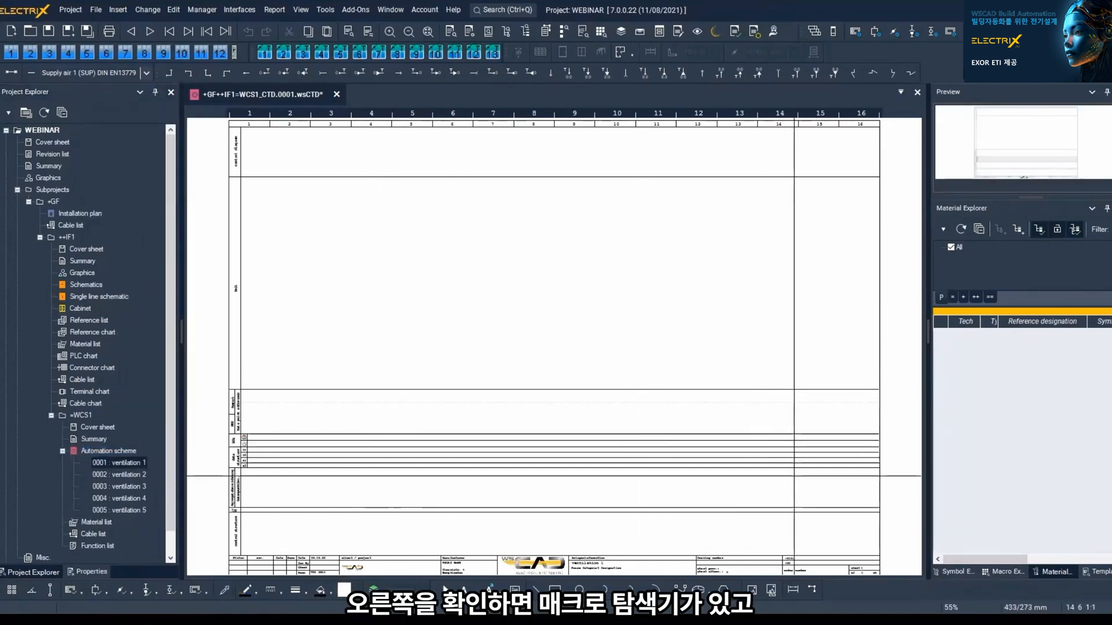
{"action": "left_click", "coordinate": [1005, 572]}
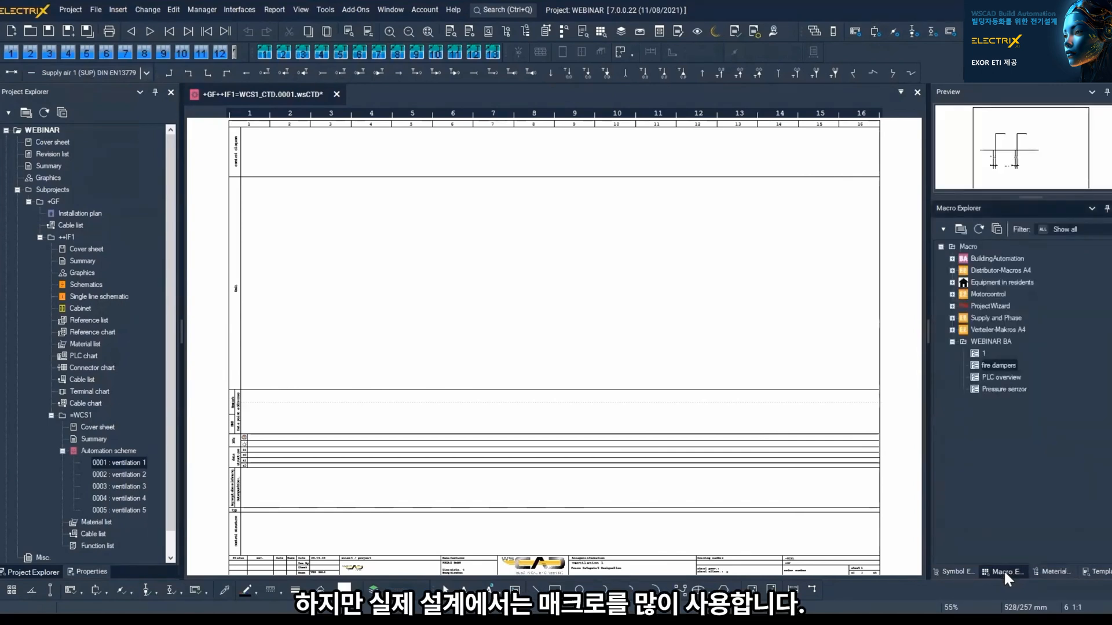
{"action": "left_click", "coordinate": [952, 342]}
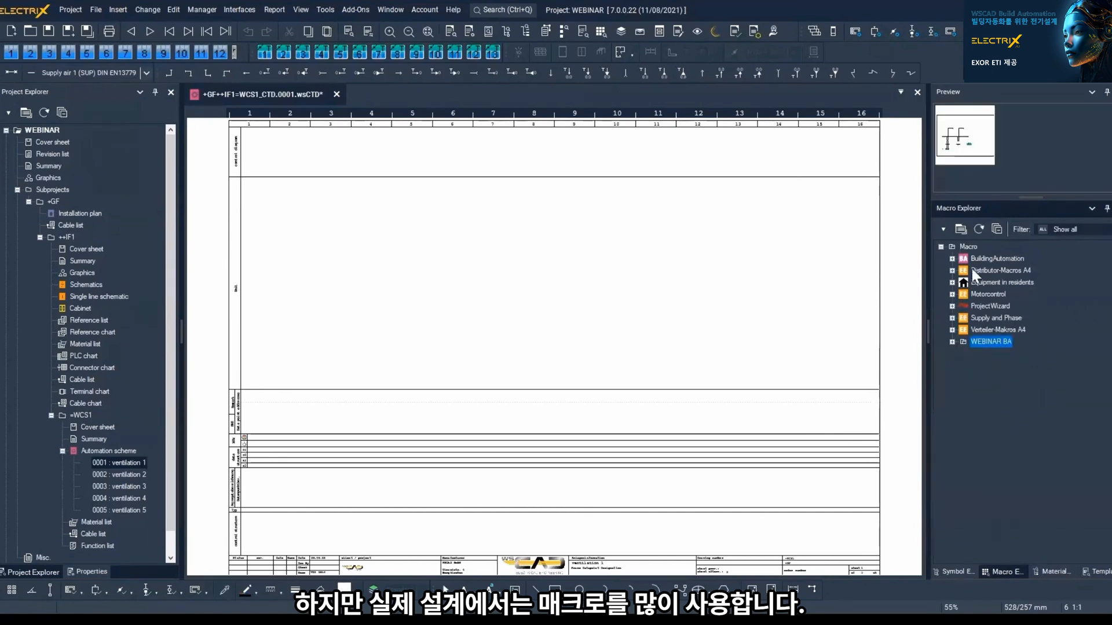
{"action": "left_click", "coordinate": [951, 260]}
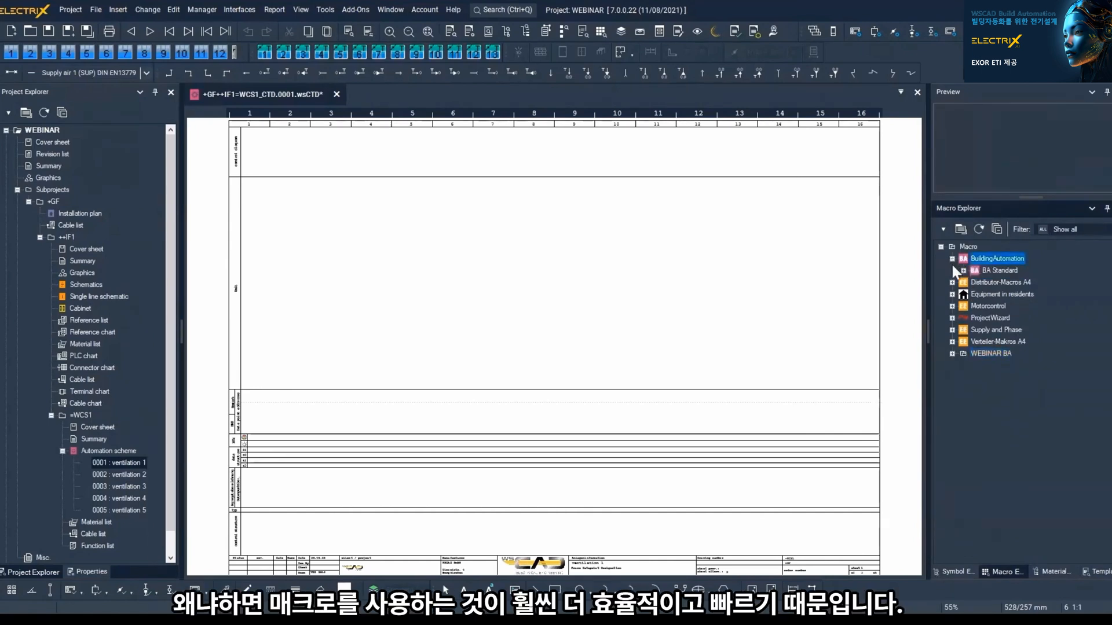
{"action": "left_click", "coordinate": [963, 270]}
{"action": "left_click", "coordinate": [982, 343]}
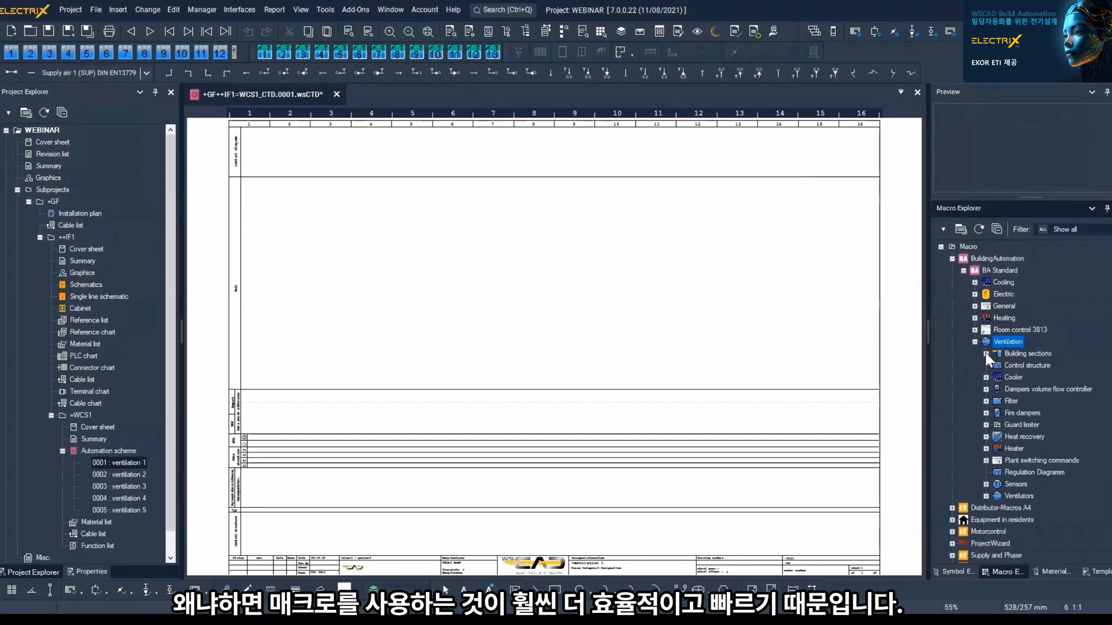
{"action": "left_click", "coordinate": [985, 353]}
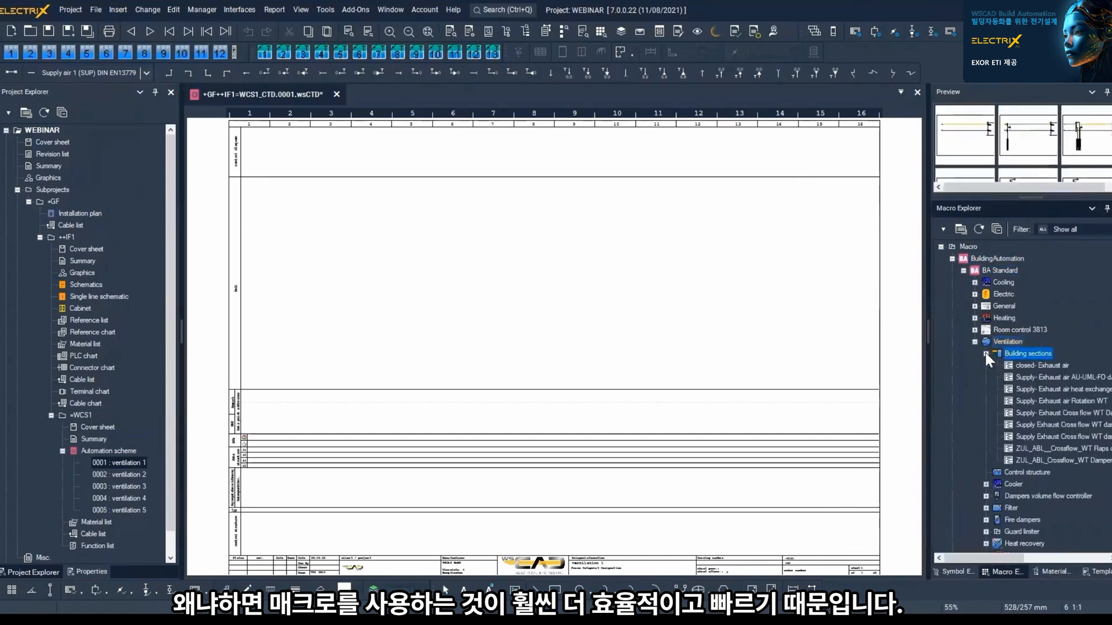
Step: Place the ZUL_ABL__Crossflow_WT page macro with flaps connected and icing protection on the ventilation 1 page
{"action": "right_click", "coordinate": [1034, 445]}
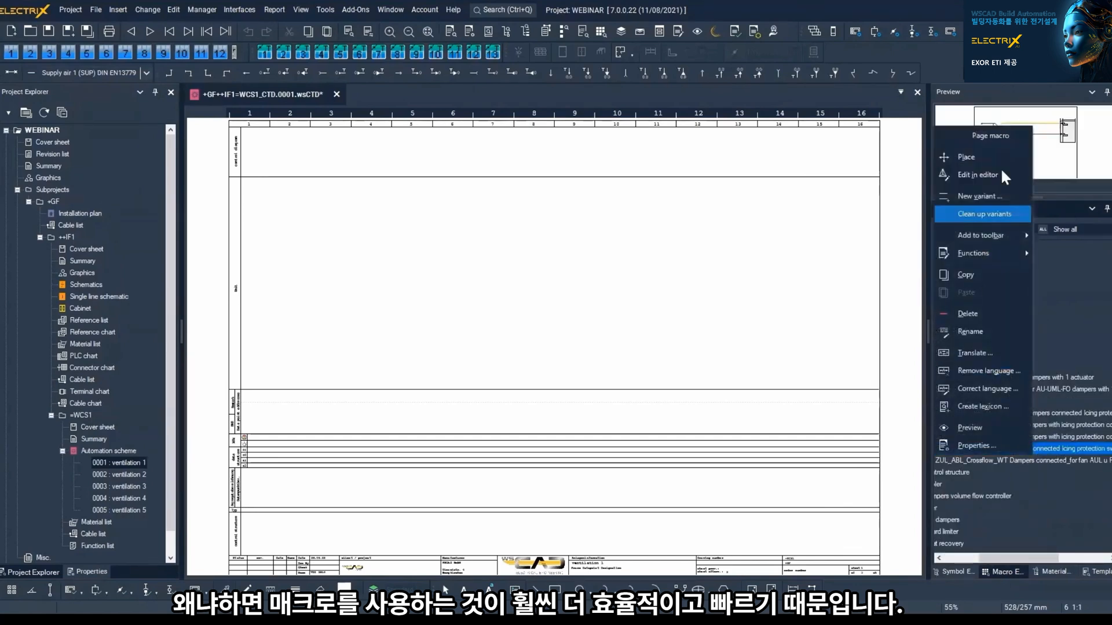
{"action": "left_click", "coordinate": [978, 154]}
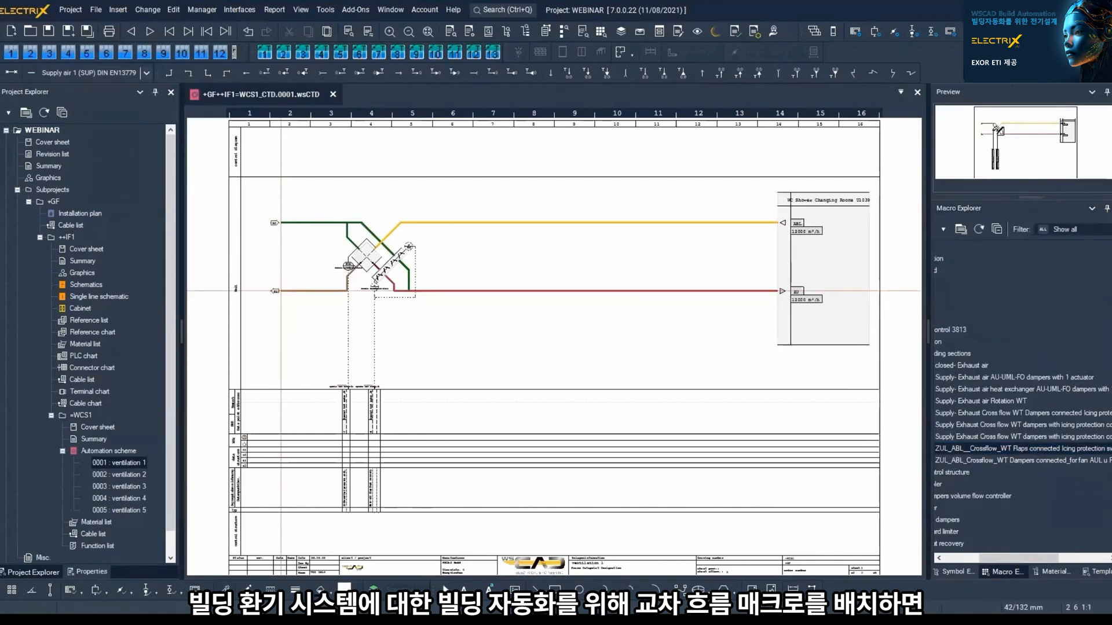
{"action": "left_click", "coordinate": [284, 293]}
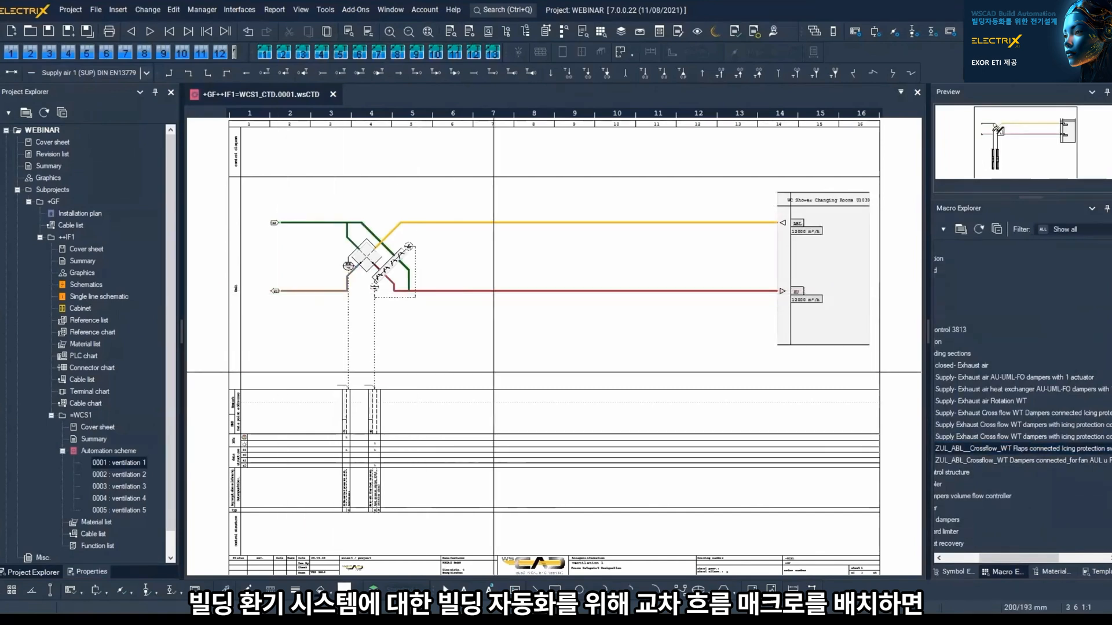
{"action": "mouse_move", "coordinate": [524, 392]}
{"action": "middle_mouse_down"}
{"action": "mouse_move", "coordinate": [551, 341]}
{"action": "mouse_move", "coordinate": [544, 327]}
{"action": "middle_mouse_up"}
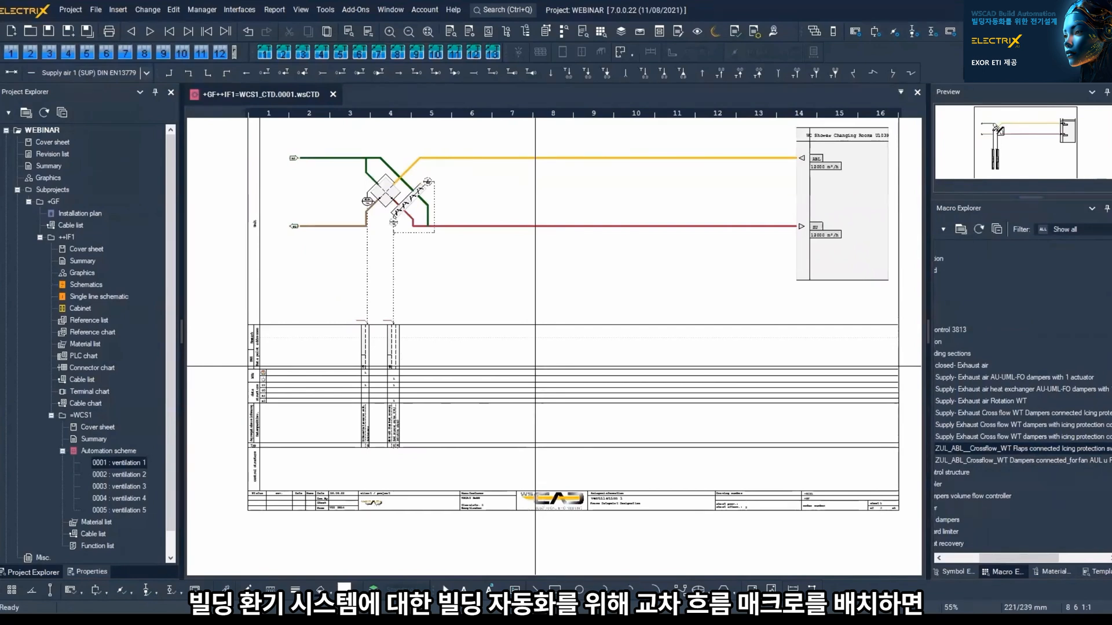
{"action": "middle_click_drag", "start_coordinate": [575, 337], "coordinate": [543, 372]}
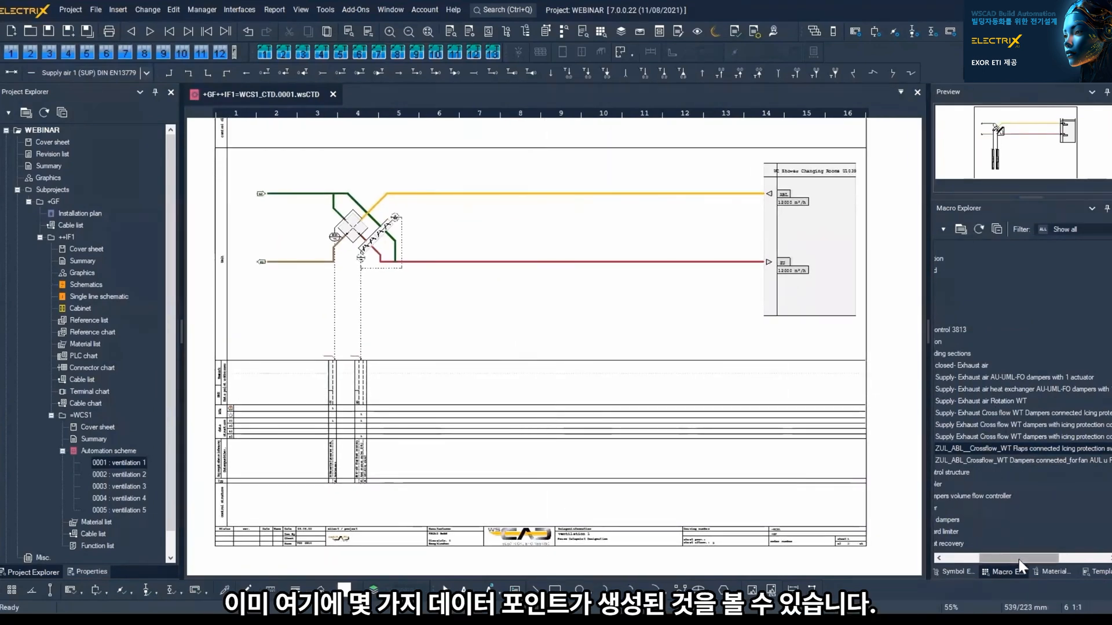
Step: Place the Fire damper supply air Spring return motor with auxiliary contact macro on the red supply air line near the room block
{"action": "left_click_drag", "start_coordinate": [1019, 558], "coordinate": [962, 559]}
{"action": "scroll", "coordinate": [1006, 490], "scroll_direction": "down", "scroll_amount": 3}
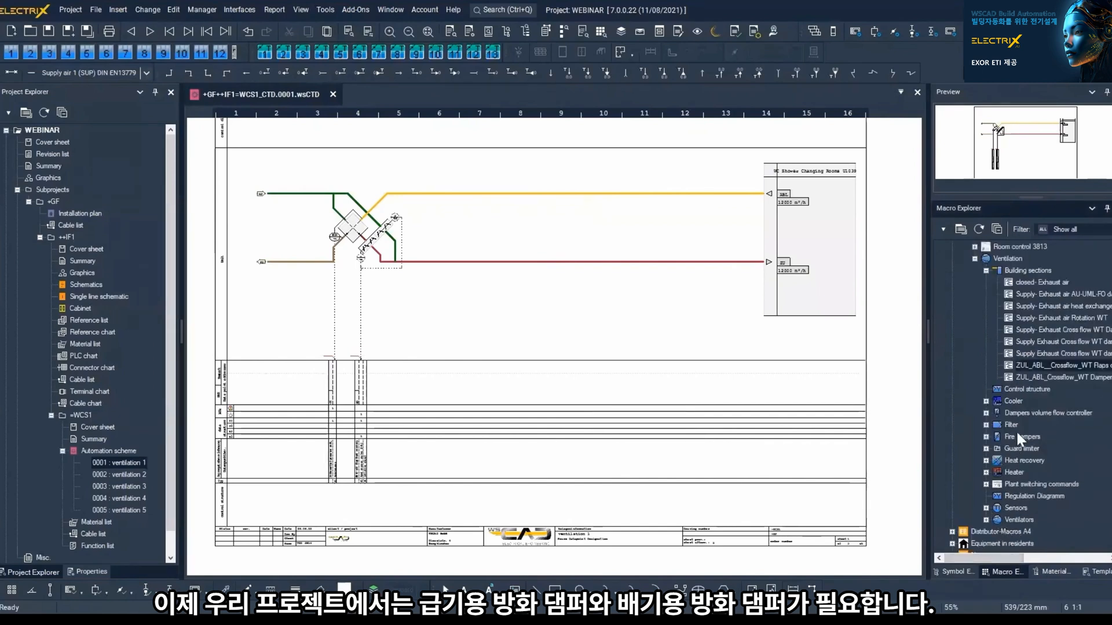
{"action": "left_click", "coordinate": [987, 436]}
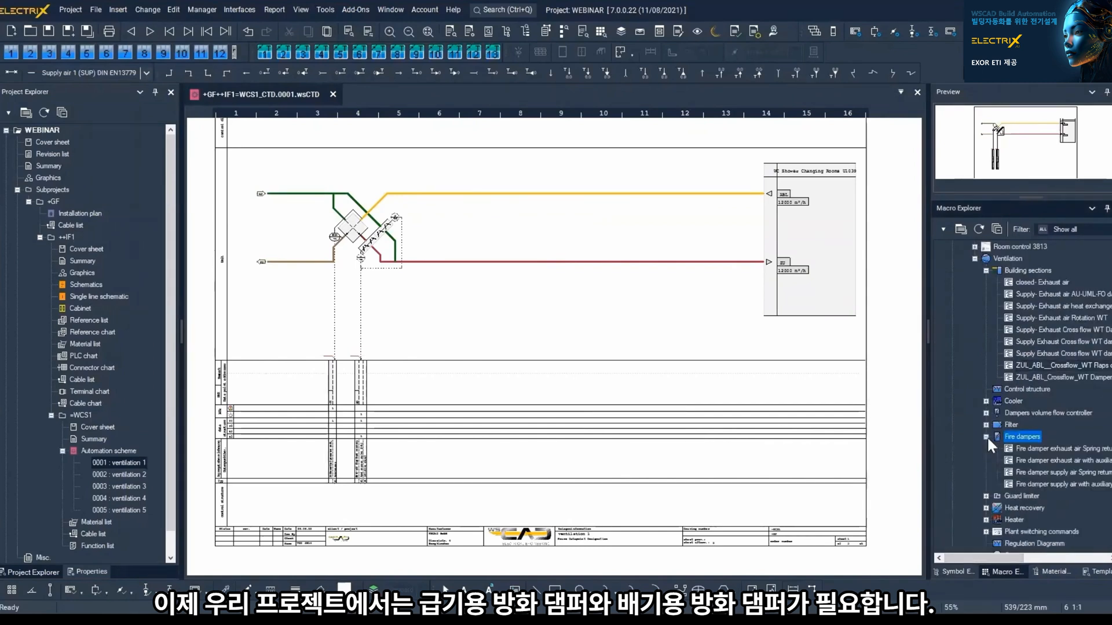
{"action": "right_click", "coordinate": [1016, 467]}
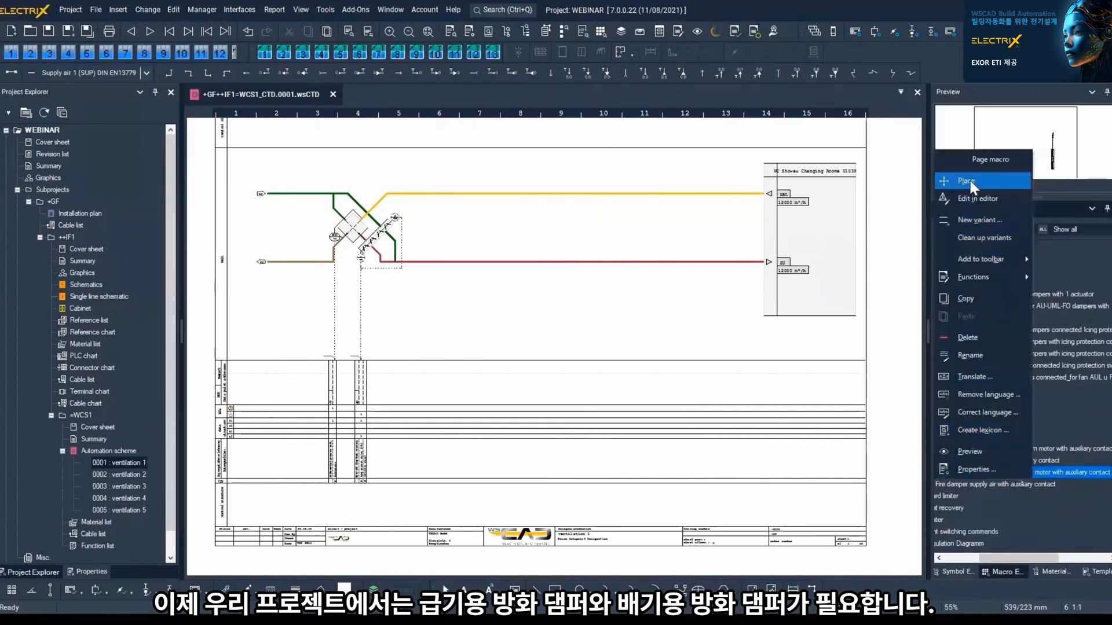
{"action": "left_click", "coordinate": [966, 181]}
{"action": "left_click", "coordinate": [712, 262]}
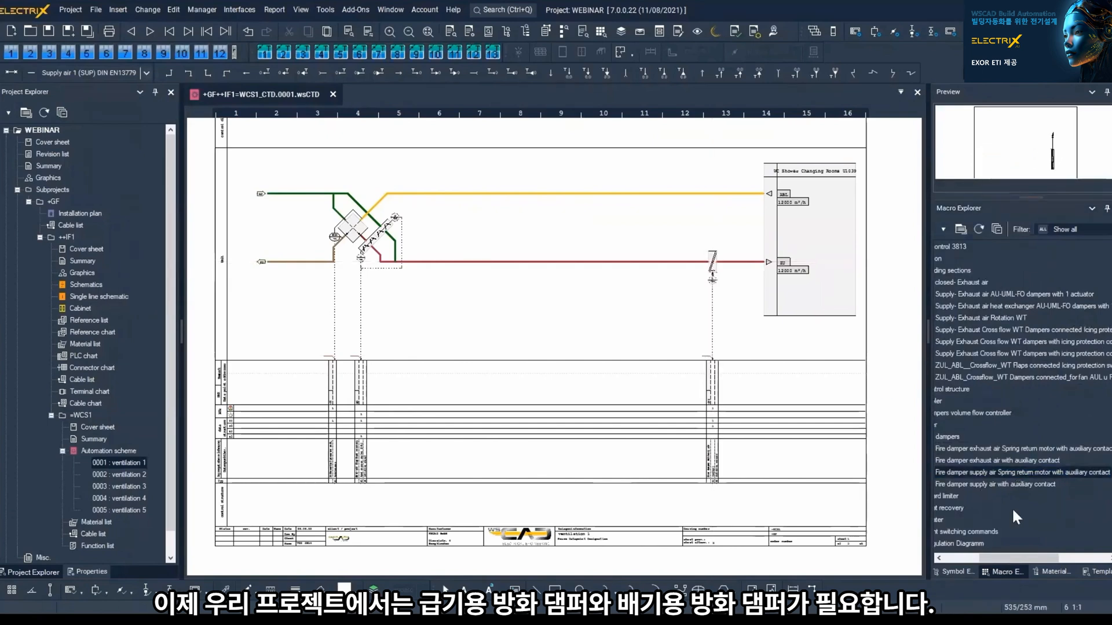
Step: Place the Fire damper exhaust air with auxiliary contact macro on the yellow exhaust air line near the room block
{"action": "right_click", "coordinate": [983, 460]}
{"action": "left_click", "coordinate": [977, 168]}
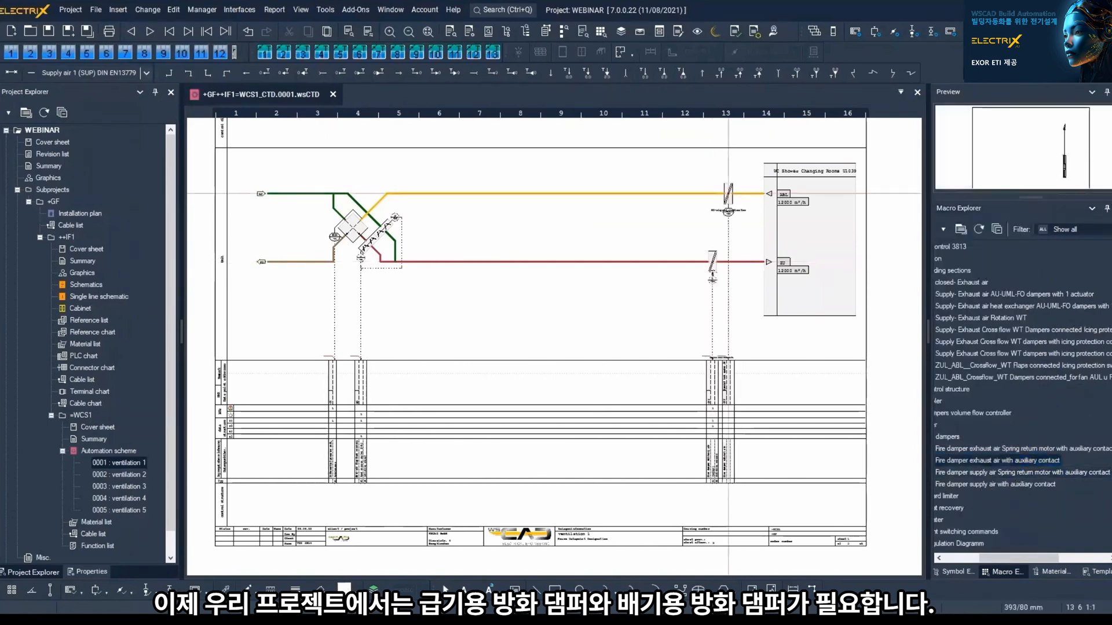
{"action": "left_click", "coordinate": [728, 193]}
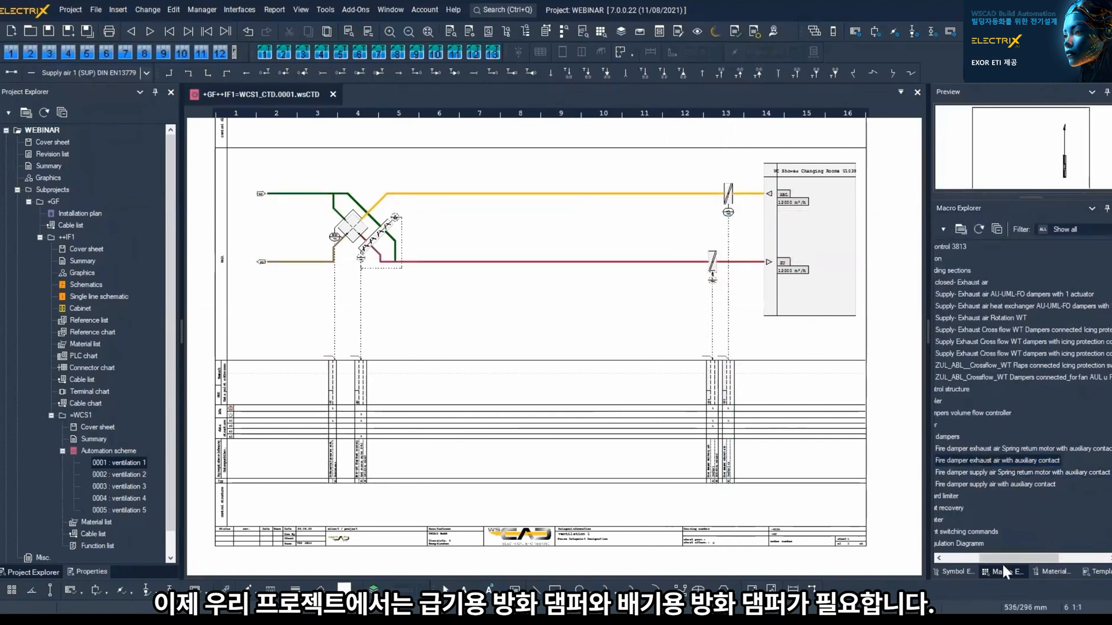
Step: Place the ABL 1st right ventilator macro on the yellow exhaust air line in column 8, leaving its macro variables empty
{"action": "left_click_drag", "start_coordinate": [994, 557], "coordinate": [971, 557]}
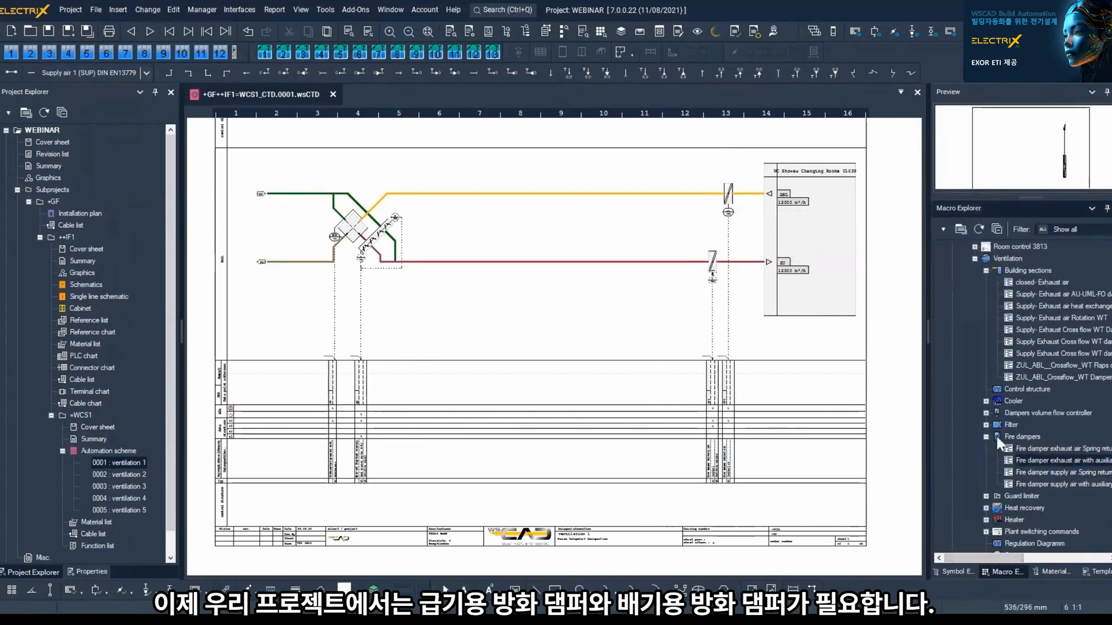
{"action": "scroll", "coordinate": [992, 474], "scroll_direction": "down", "scroll_amount": 3}
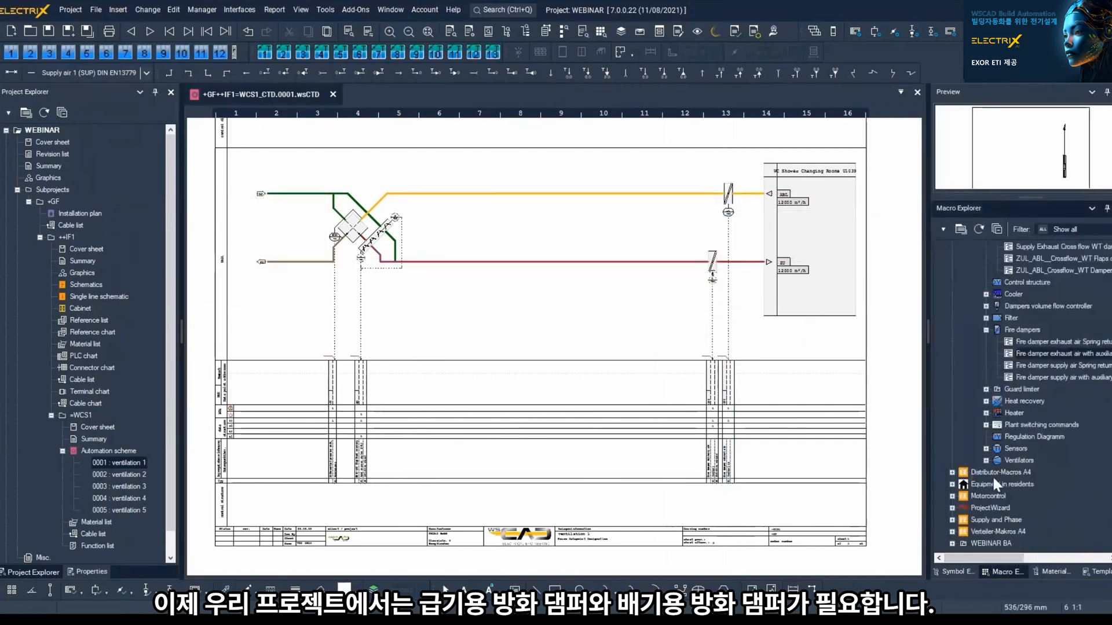
{"action": "left_click", "coordinate": [986, 461]}
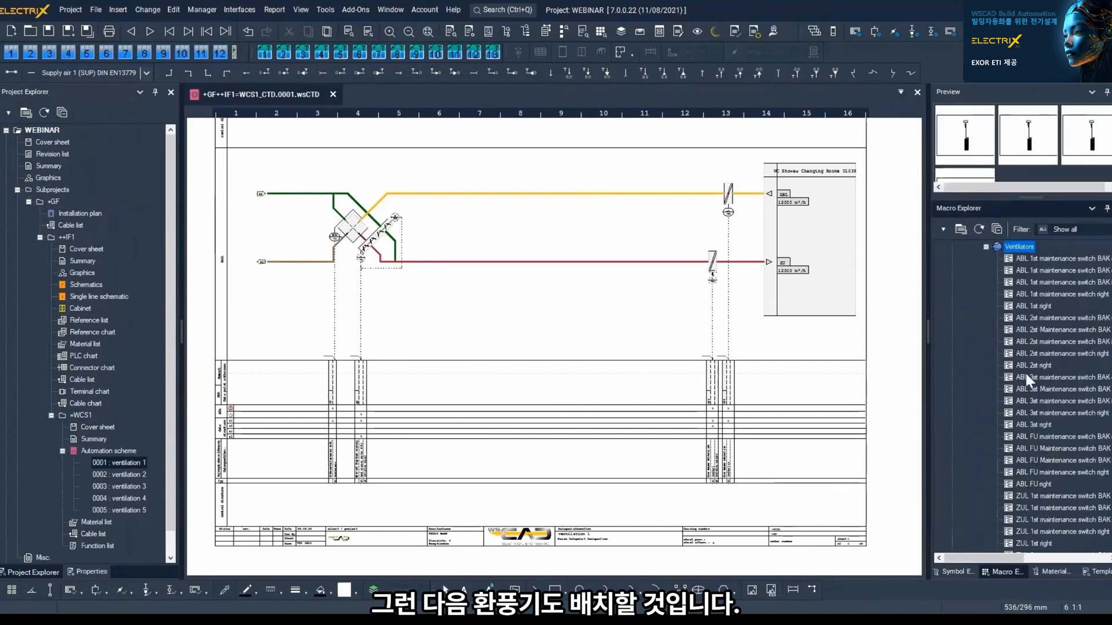
{"action": "right_click", "coordinate": [1039, 307]}
{"action": "left_click", "coordinate": [1049, 70]}
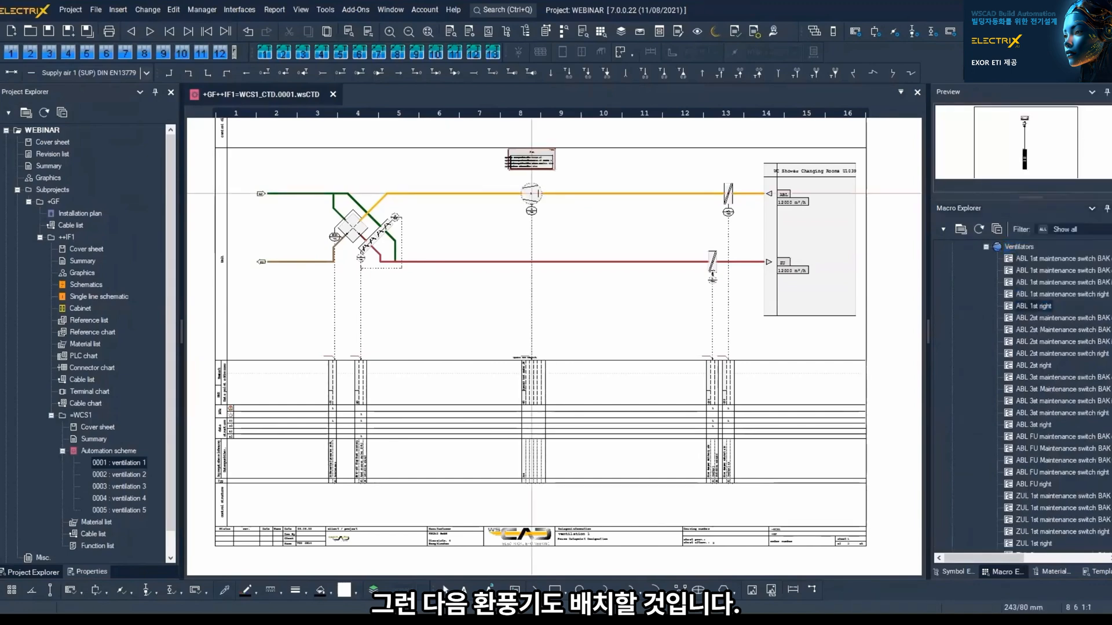
{"action": "left_click", "coordinate": [531, 194]}
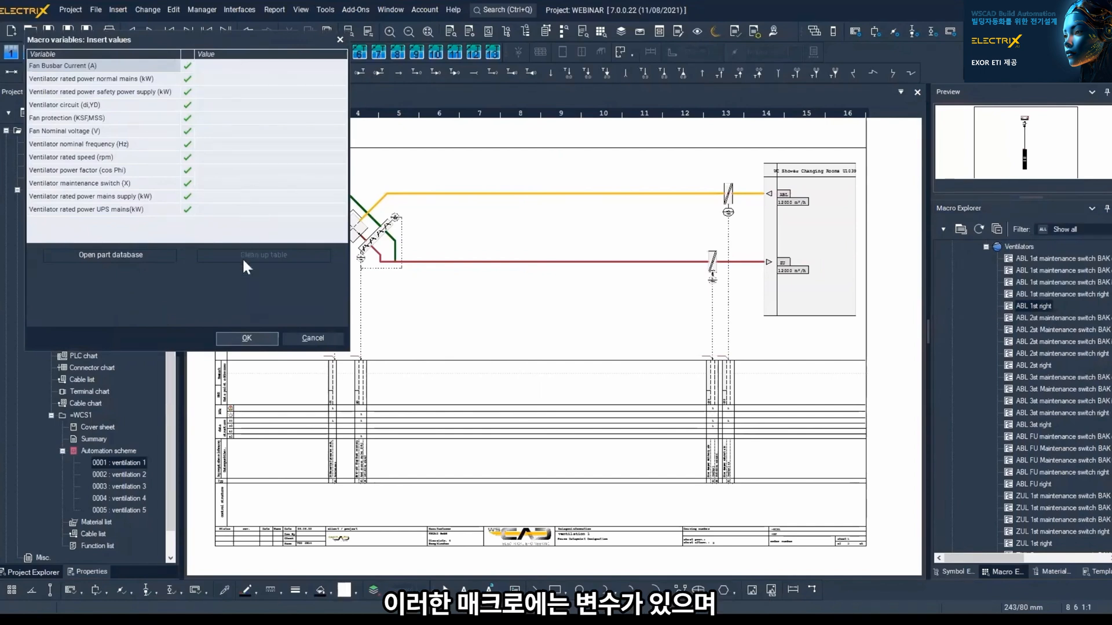
{"action": "left_click", "coordinate": [249, 338]}
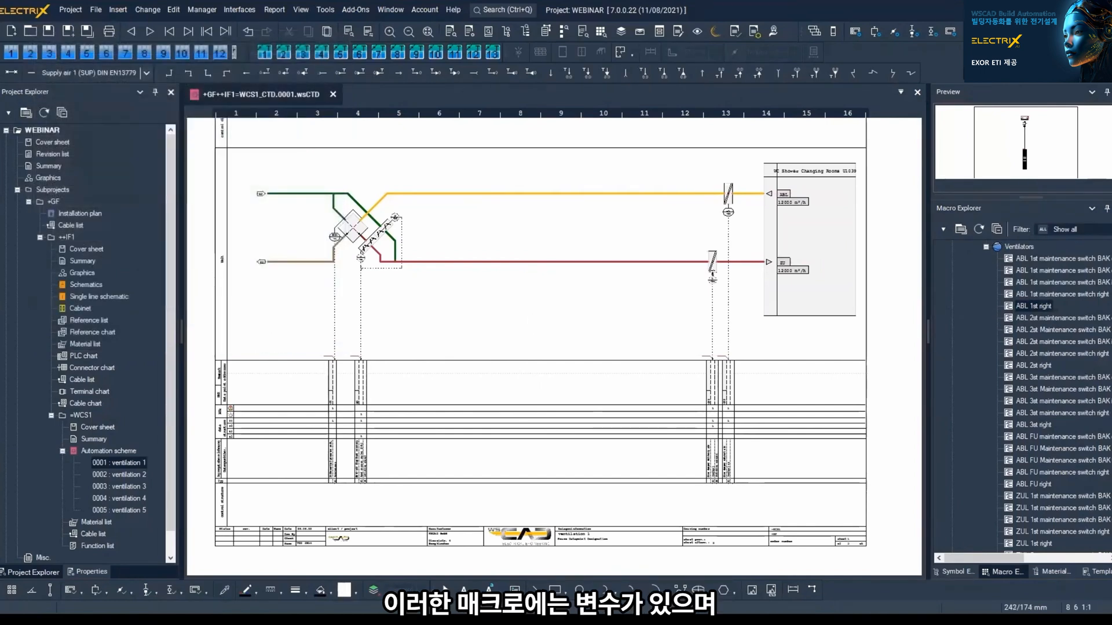
Step: Place the ZUL 1st right ventilator macro on the red supply air line in column 9 with empty variables, and collapse the Ventilators folder
{"action": "scroll", "coordinate": [1031, 397], "scroll_direction": "down", "scroll_amount": 2}
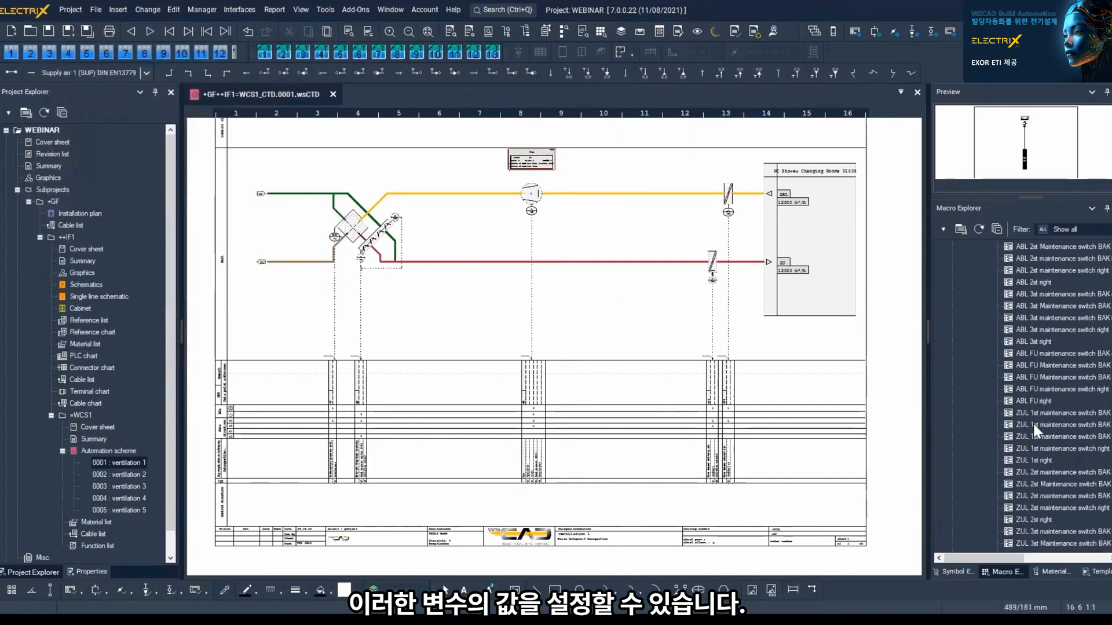
{"action": "left_click", "coordinate": [1043, 460]}
{"action": "right_click", "coordinate": [1044, 459]}
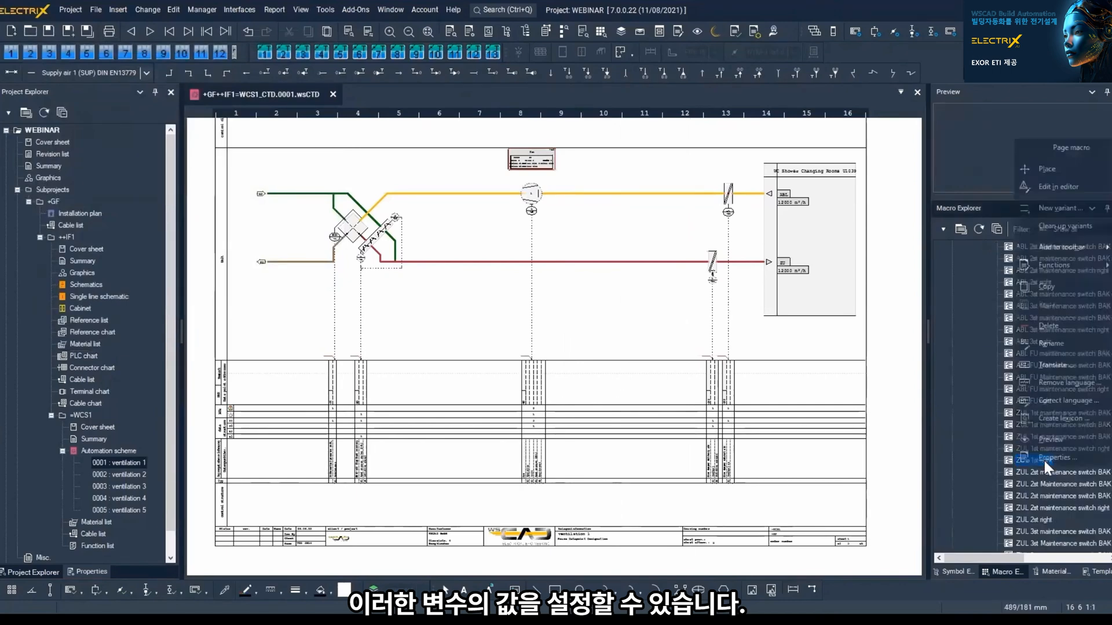
{"action": "left_click", "coordinate": [1064, 169]}
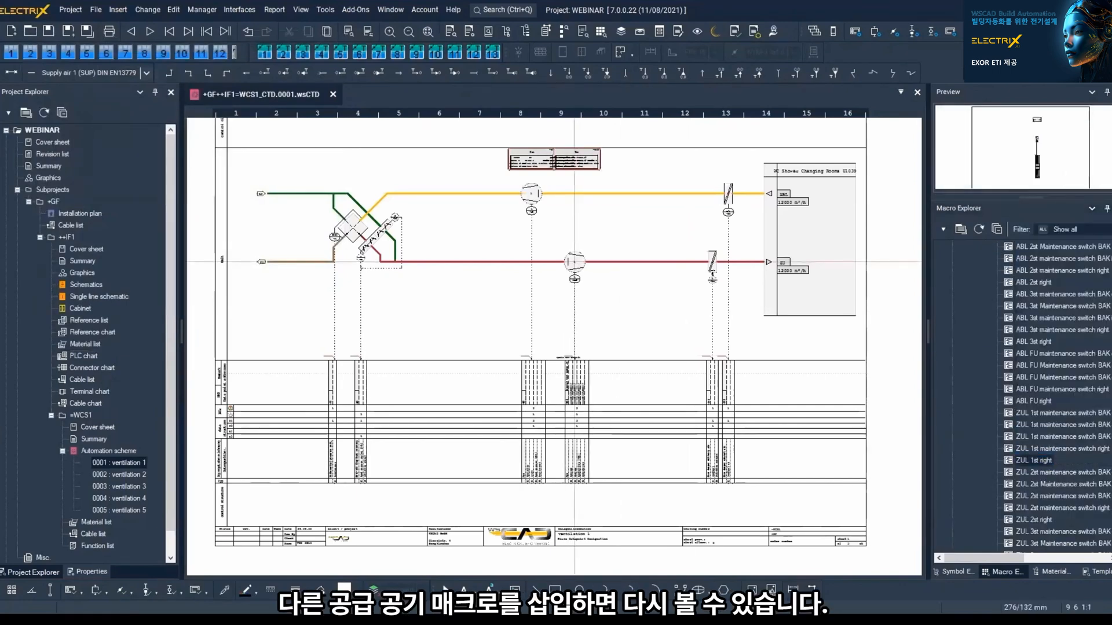
{"action": "left_click", "coordinate": [571, 275]}
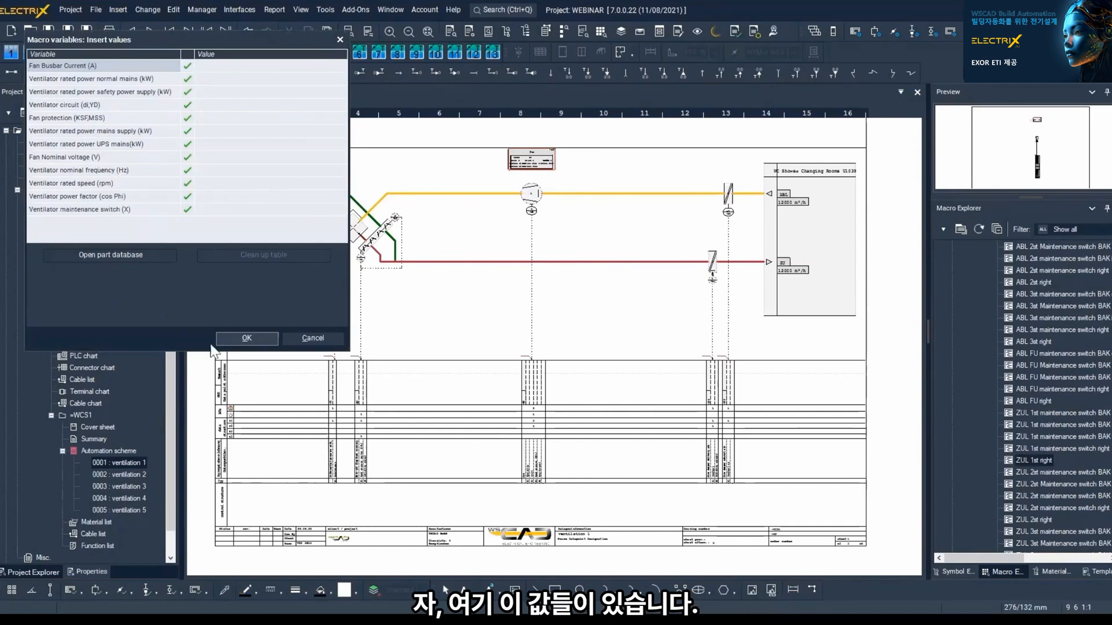
{"action": "left_click", "coordinate": [275, 337]}
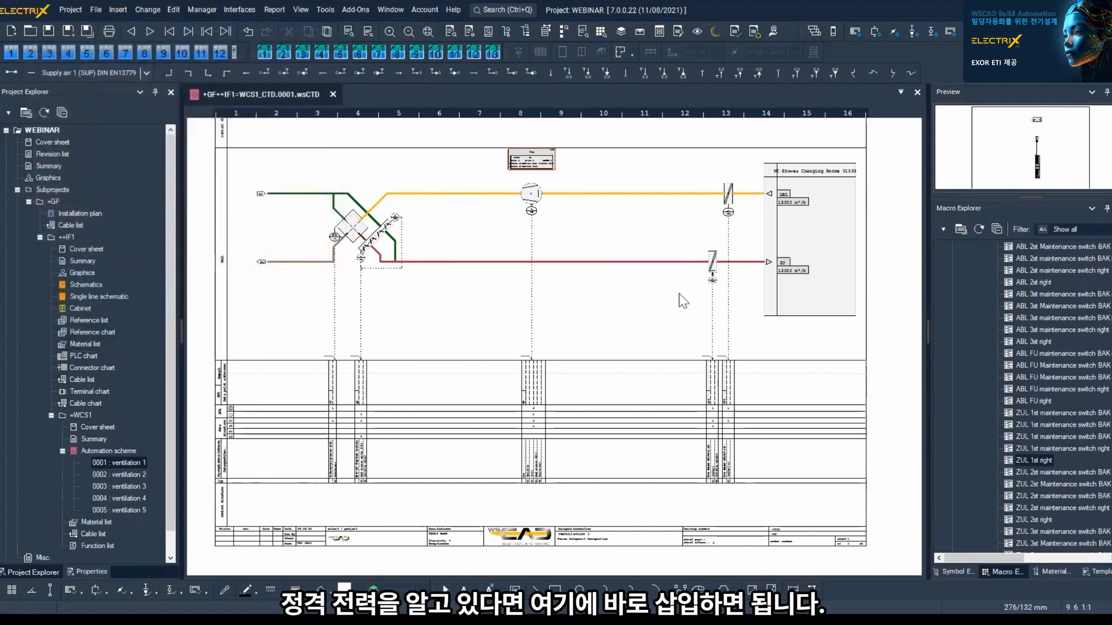
{"action": "scroll", "coordinate": [1011, 361], "scroll_direction": "up", "scroll_amount": 2}
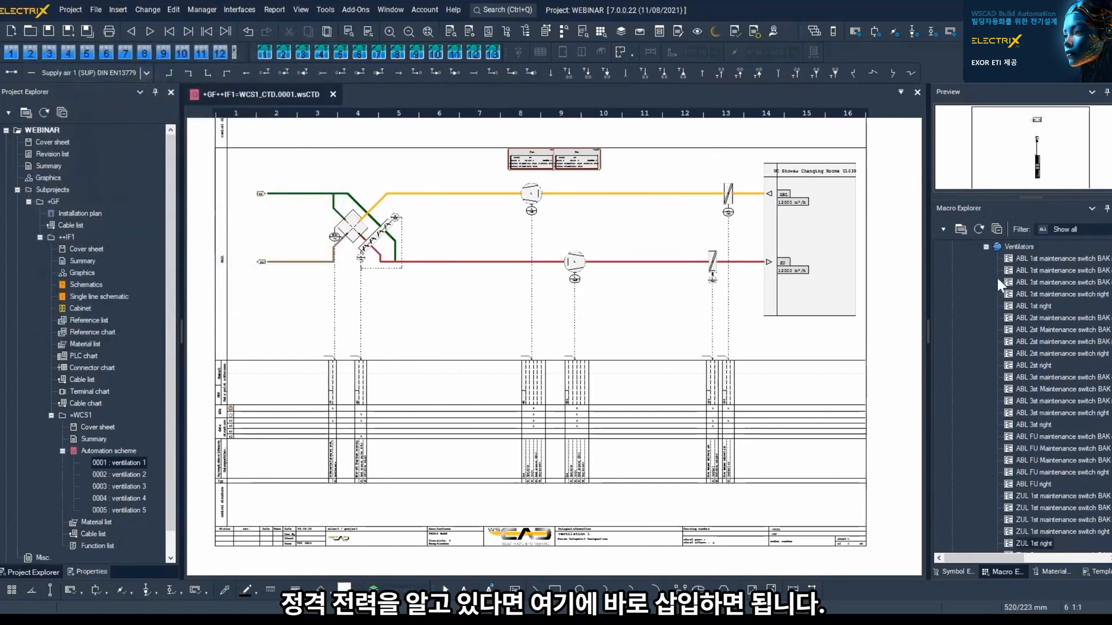
{"action": "left_click", "coordinate": [985, 247]}
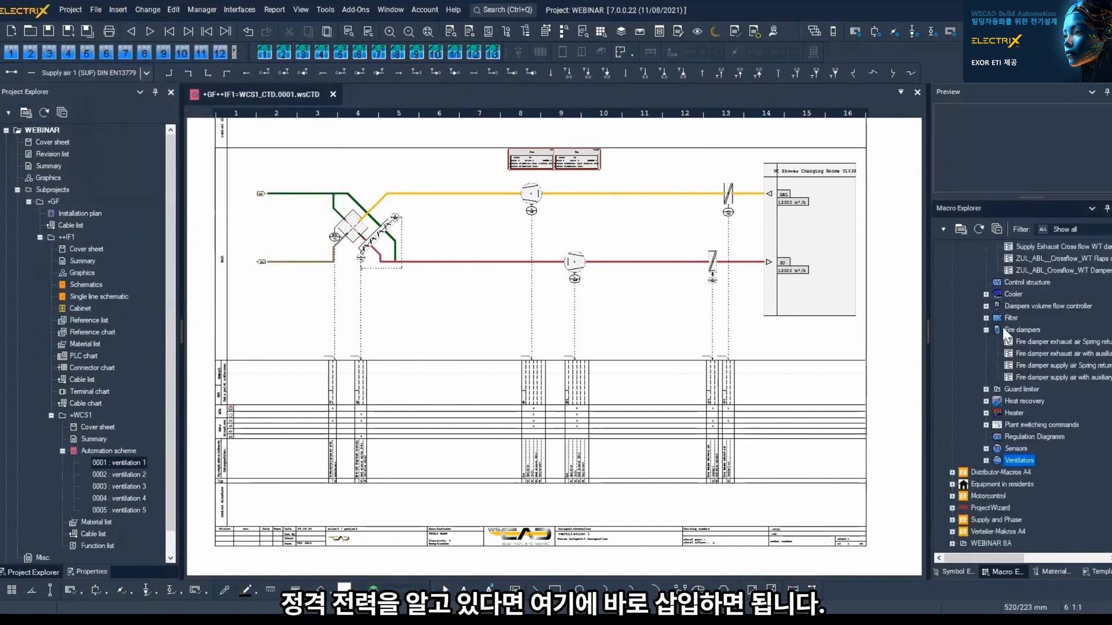
Step: Place the Sensor Pressure ABL macro from the Sensors folder on the yellow exhaust air line in column 9, beside the ventilator
{"action": "left_click", "coordinate": [985, 449]}
{"action": "right_click", "coordinate": [1053, 498]}
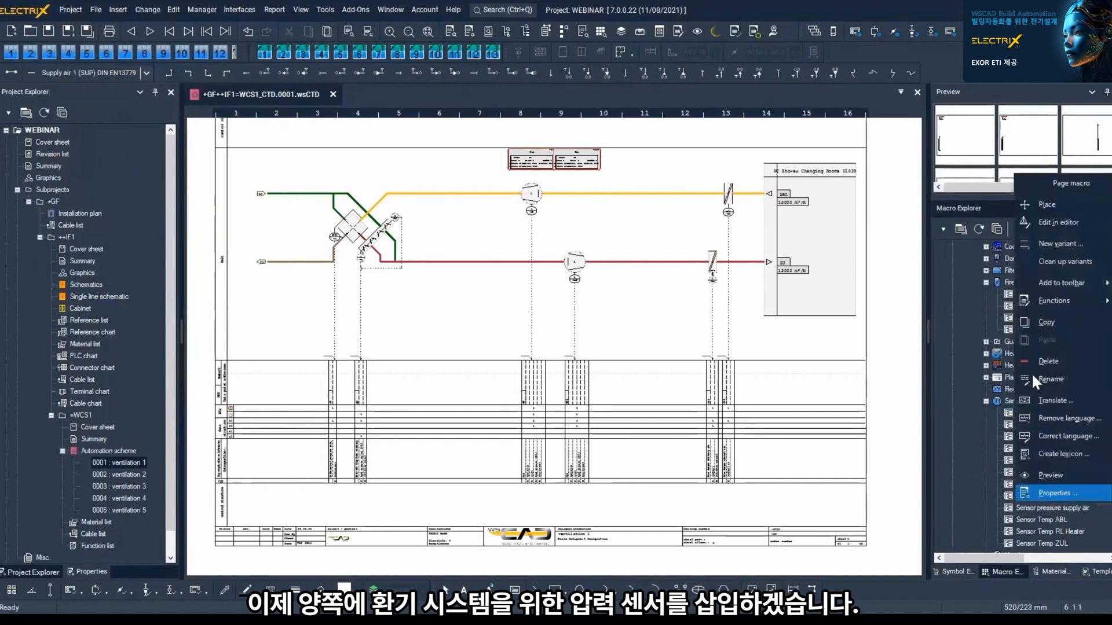
{"action": "left_click", "coordinate": [1057, 206]}
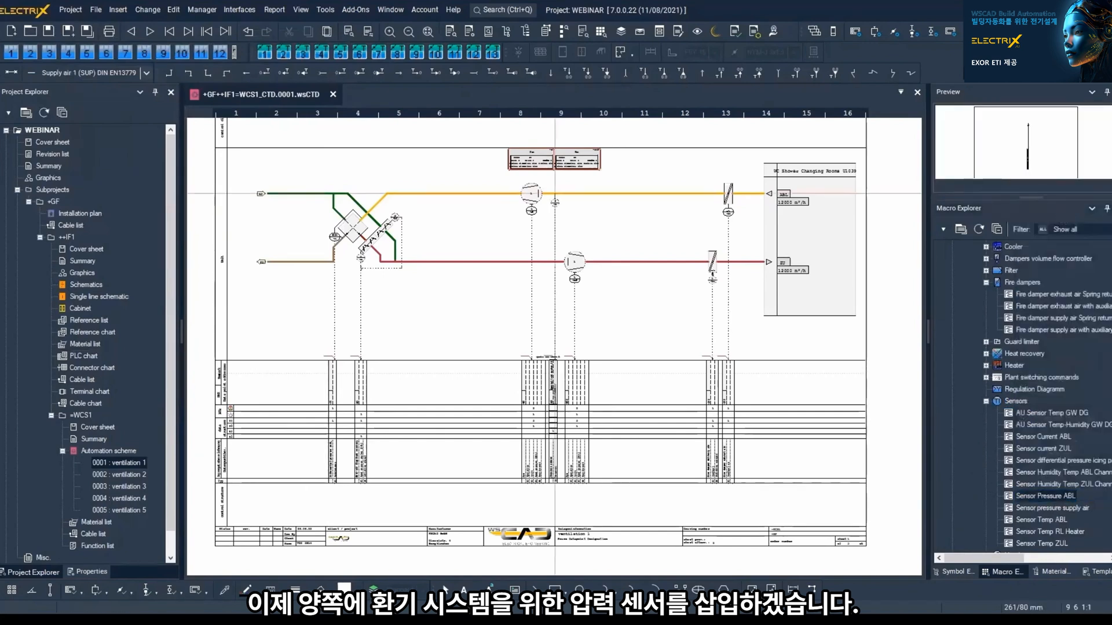
{"action": "left_click", "coordinate": [555, 193]}
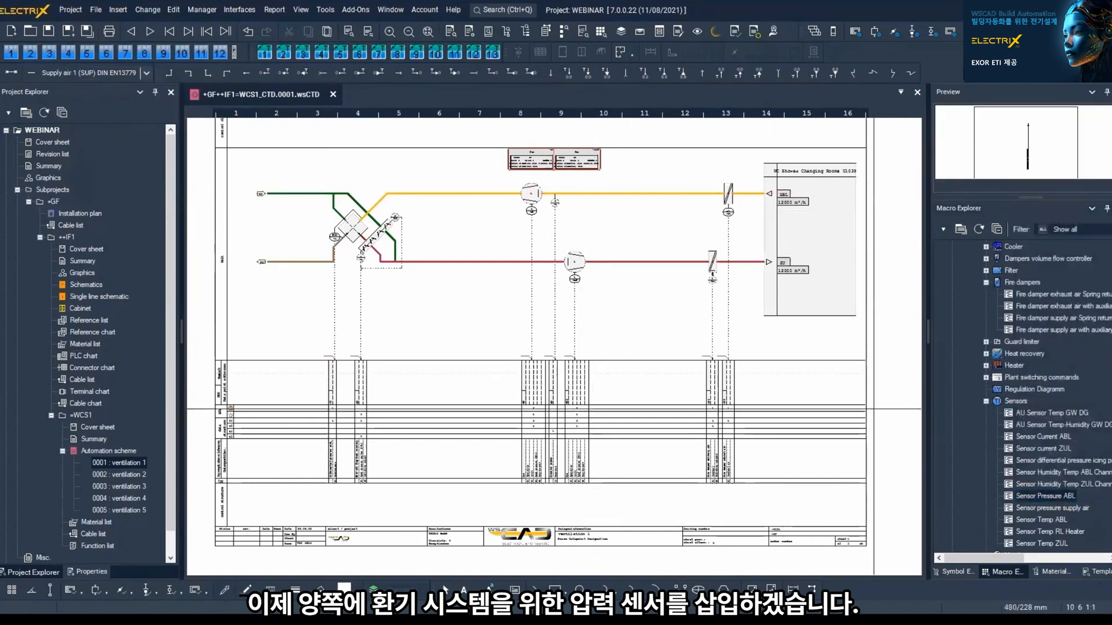
Step: Place the Sensor pressure supply air macro on the red supply air line in column 10, beside the ventilator
{"action": "right_click", "coordinate": [1038, 507]}
{"action": "left_click", "coordinate": [1073, 214]}
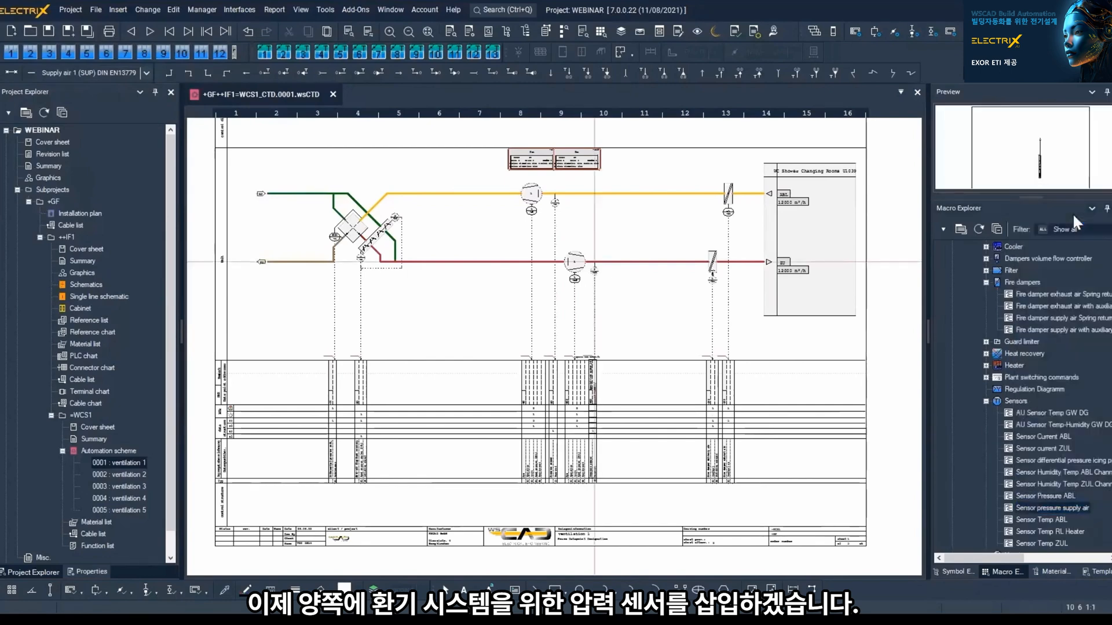
{"action": "left_click", "coordinate": [595, 262]}
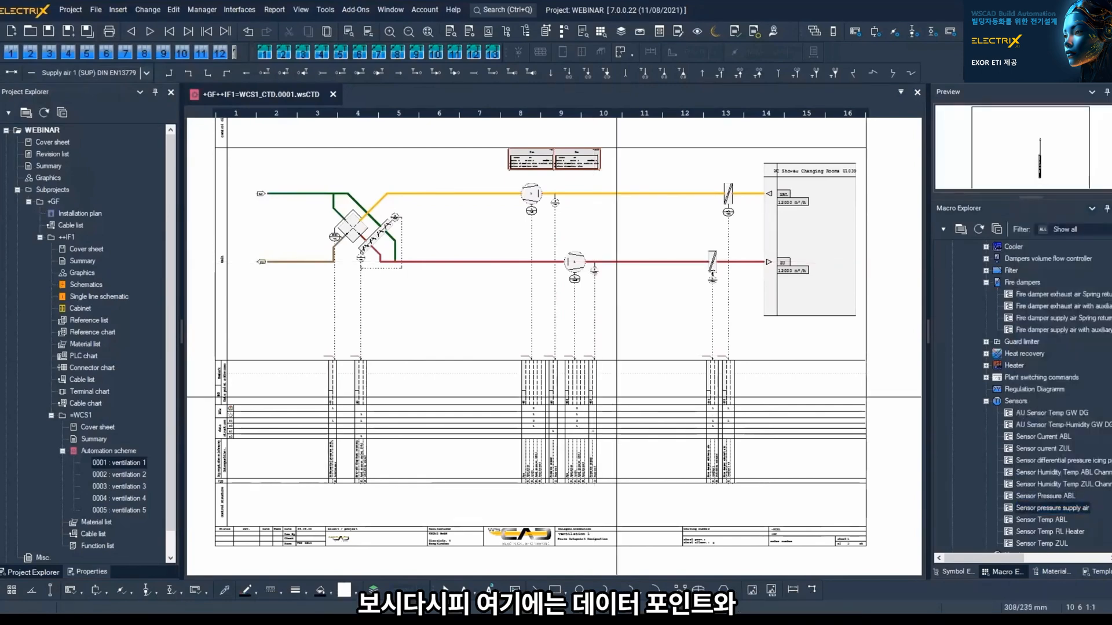
Step: Examine the data point table below the scheme for each component's designation, inputs and outputs, and data point addresses
{"action": "scroll", "coordinate": [579, 263], "scroll_direction": "up", "scroll_amount": 3}
{"action": "scroll", "coordinate": [561, 463], "scroll_direction": "down", "scroll_amount": 3}
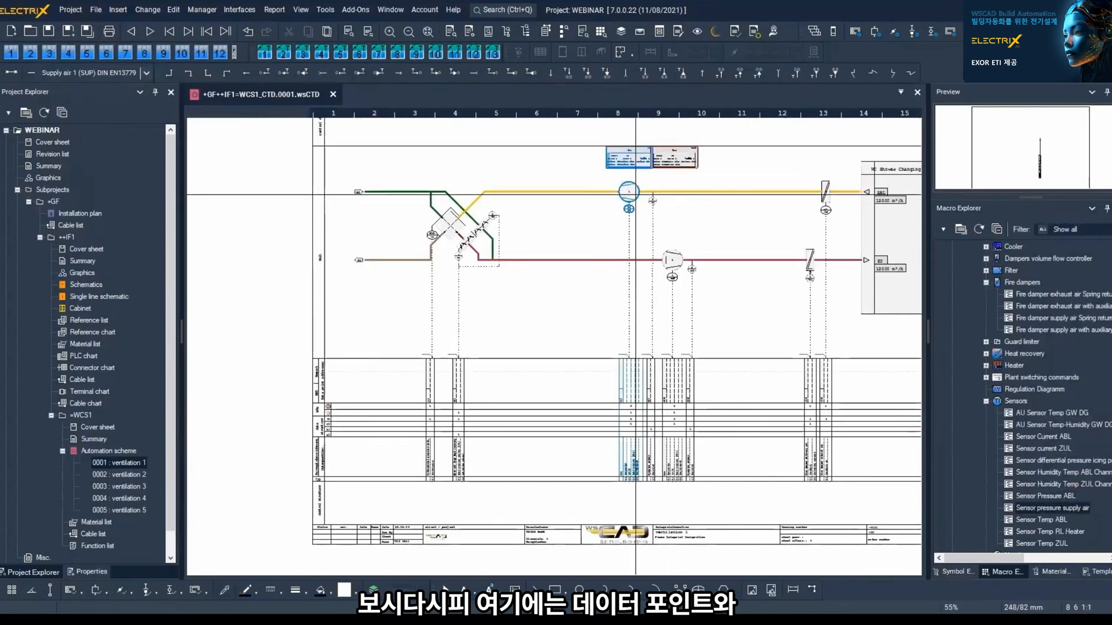
{"action": "scroll", "coordinate": [630, 424], "scroll_direction": "up", "scroll_amount": 3}
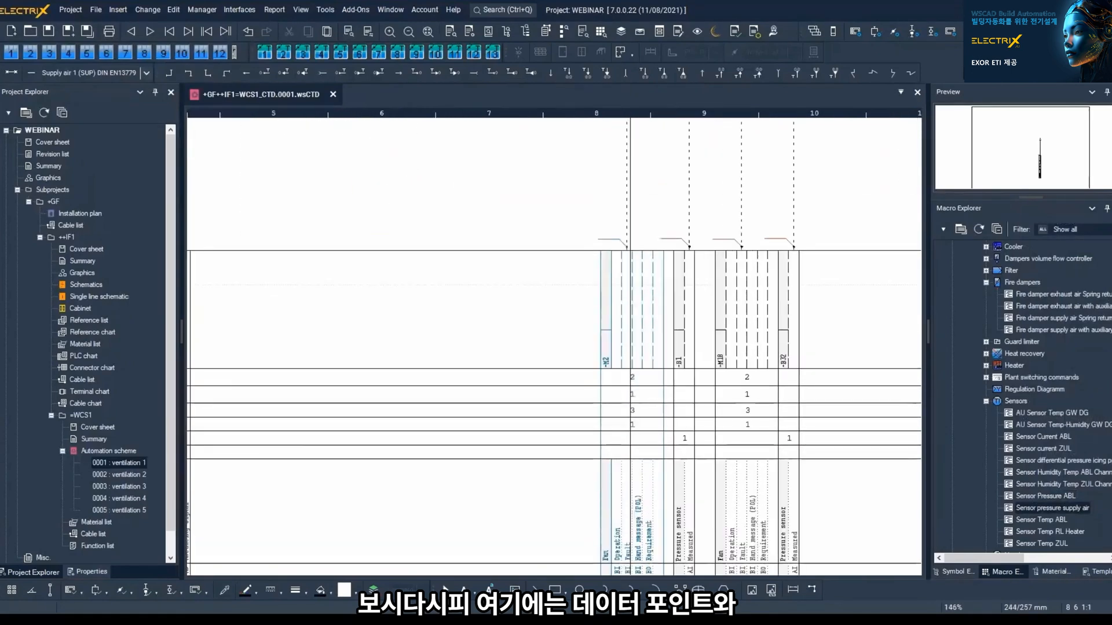
{"action": "scroll", "coordinate": [694, 419], "scroll_direction": "down", "scroll_amount": 1}
{"action": "middle_click_drag", "start_coordinate": [463, 400], "coordinate": [665, 394]}
{"action": "scroll", "coordinate": [666, 394], "scroll_direction": "up", "scroll_amount": 1}
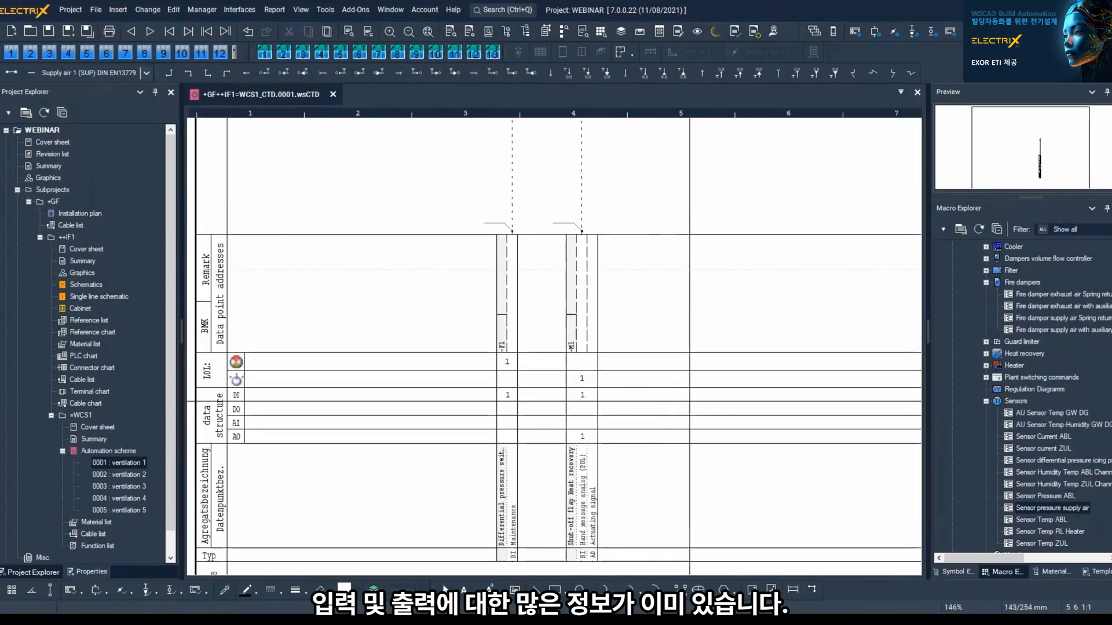
{"action": "middle_click_drag", "start_coordinate": [689, 402], "coordinate": [470, 349]}
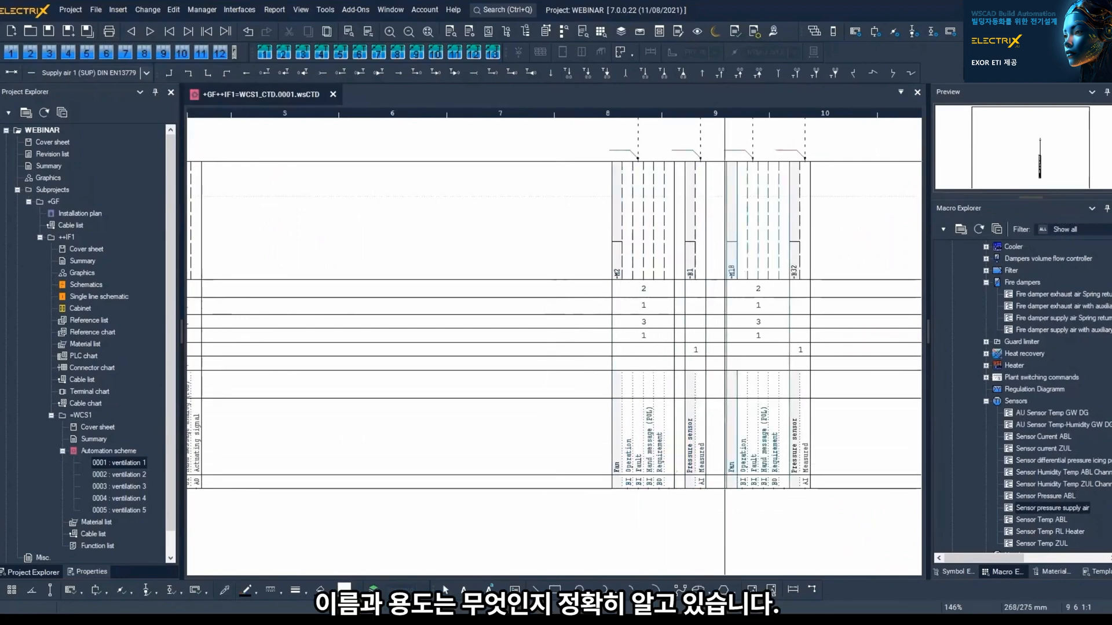
{"action": "scroll", "coordinate": [725, 398], "scroll_direction": "down", "scroll_amount": 3}
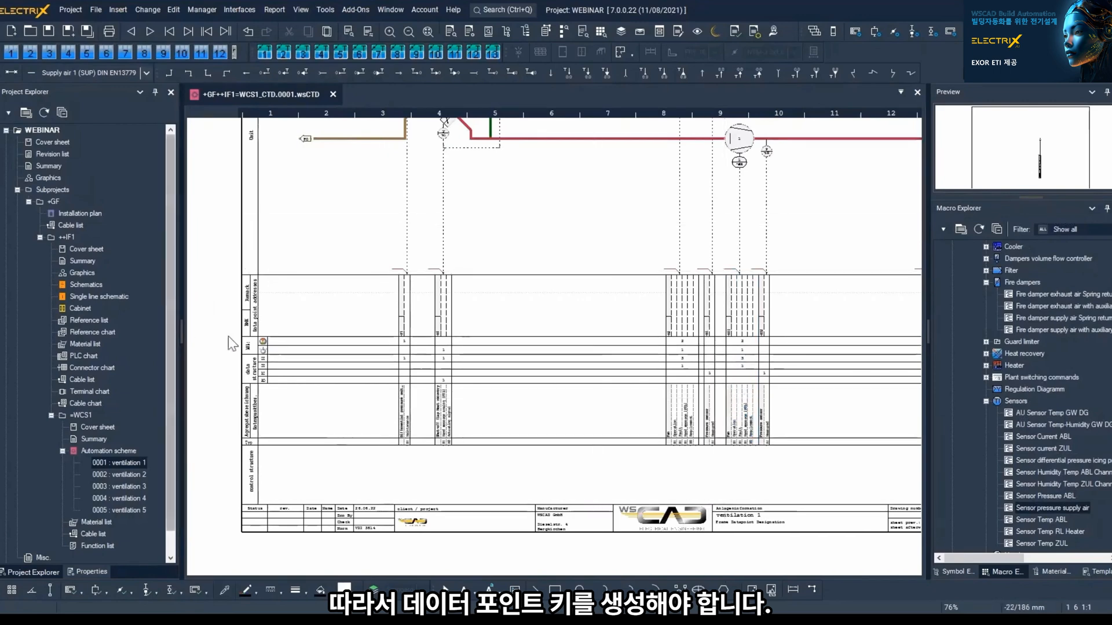
{"action": "scroll", "coordinate": [285, 317], "scroll_direction": "up", "scroll_amount": 2}
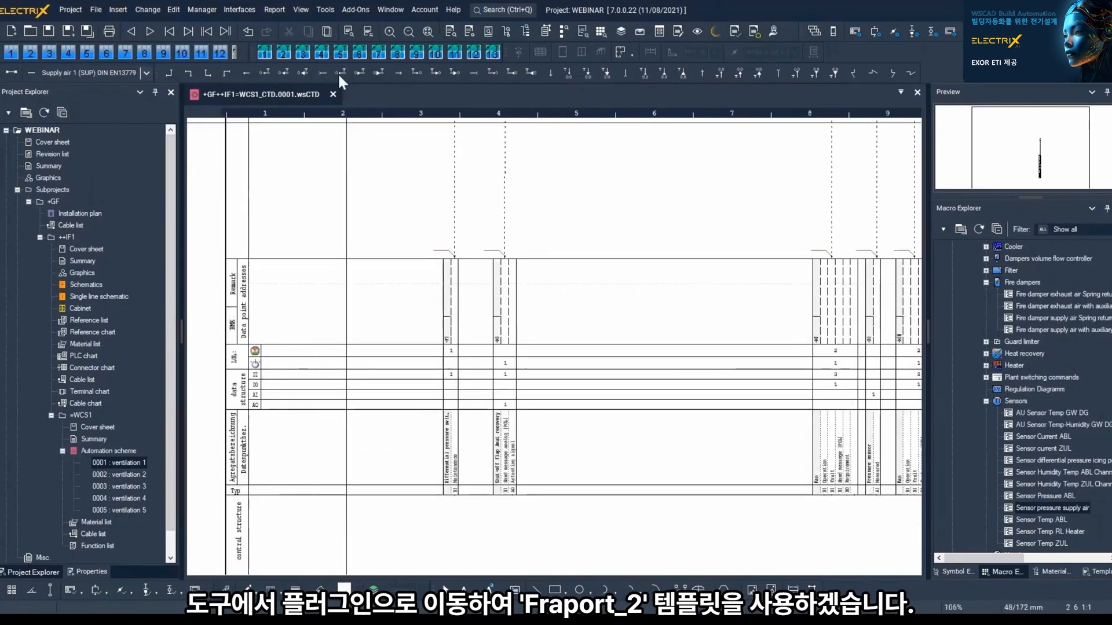
Step: Activate the Fraport_2 plugin in the Plugins Manager and accept the note about updating data points
{"action": "left_click", "coordinate": [325, 10]}
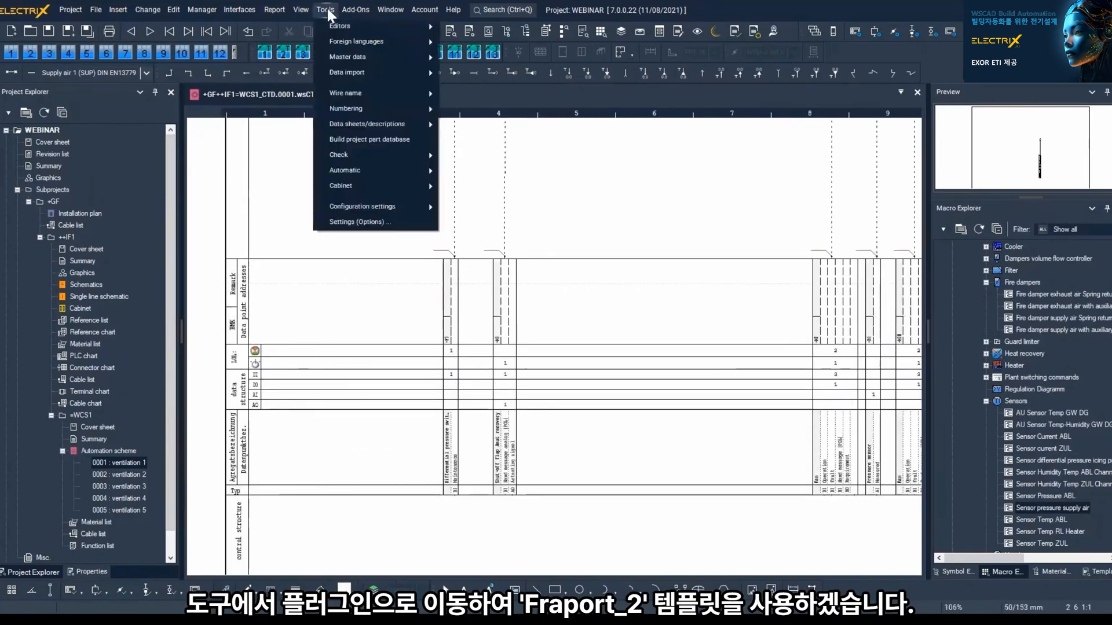
{"action": "mouse_move", "coordinate": [354, 10]}
{"action": "left_click", "coordinate": [358, 46]}
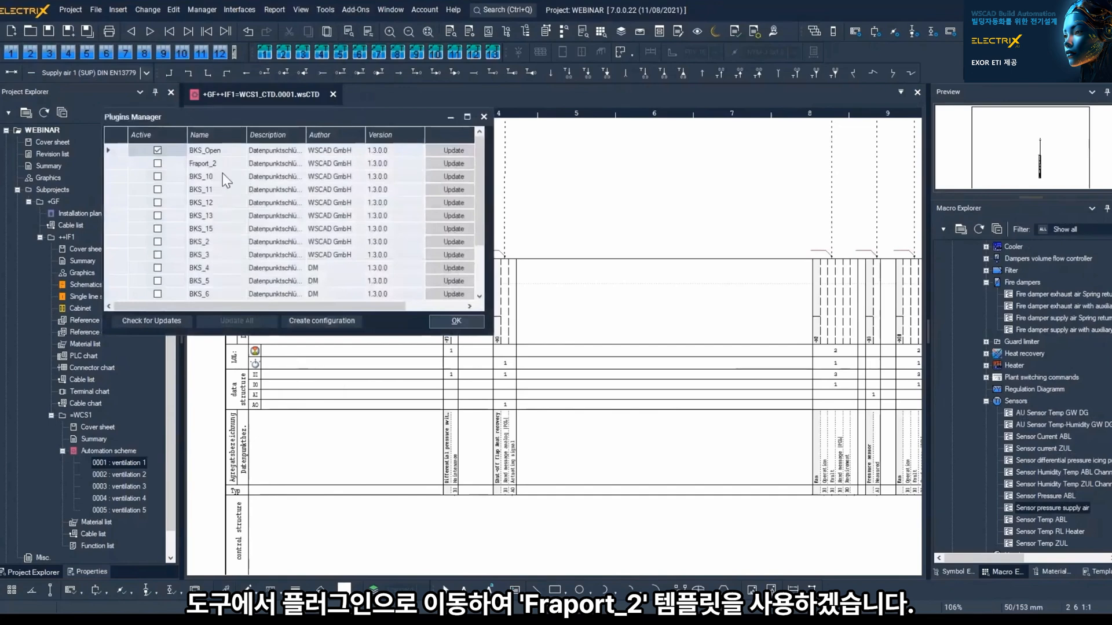
{"action": "left_click", "coordinate": [157, 163]}
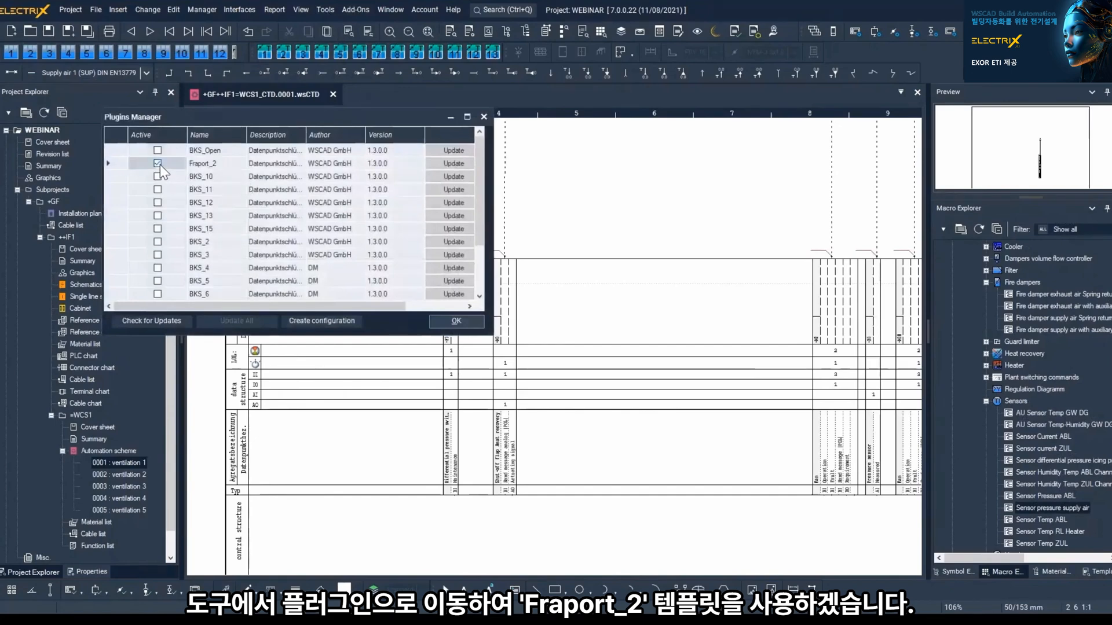
{"action": "left_click", "coordinate": [447, 328]}
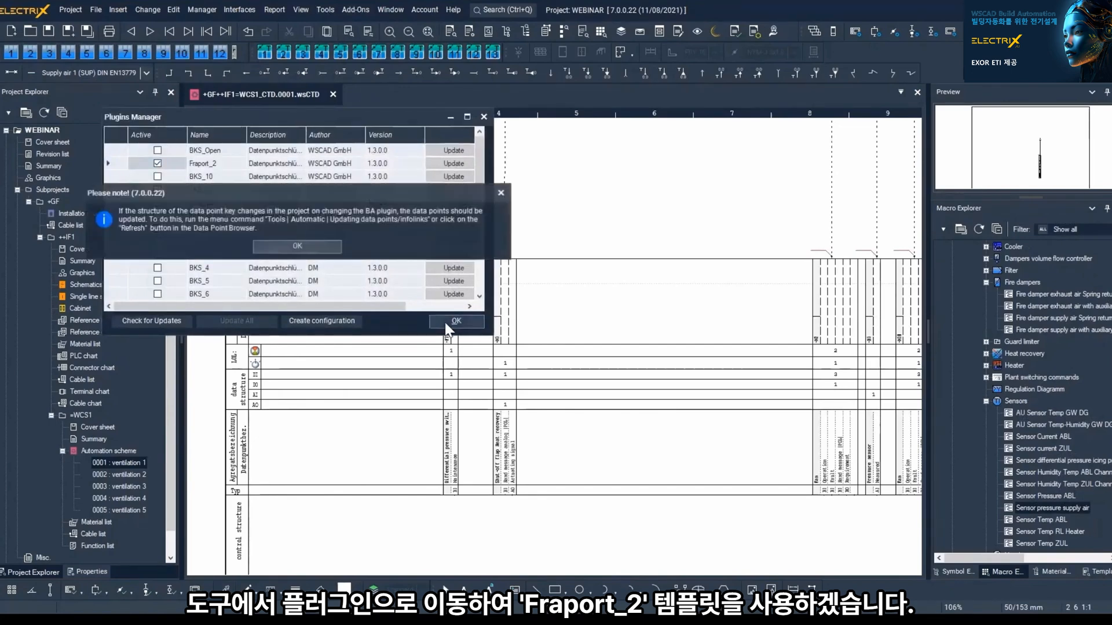
{"action": "key", "text": "Return"}
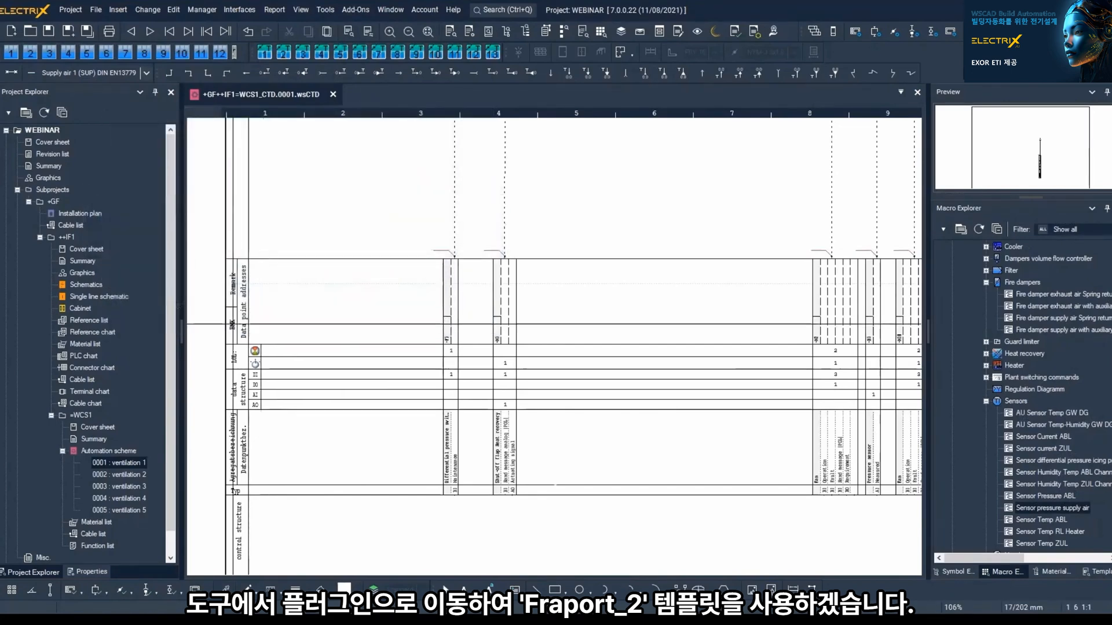
Step: Update the data points and info links of all Automation scheme pages with Linker symbols exchange turned off
{"action": "right_click", "coordinate": [104, 450]}
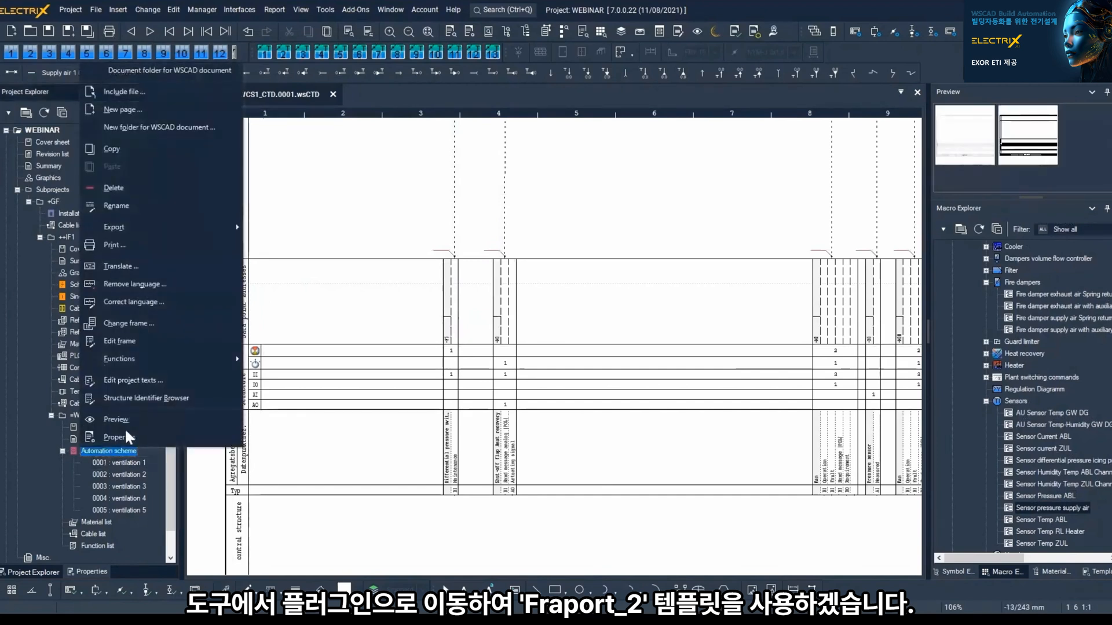
{"action": "mouse_move", "coordinate": [161, 357]}
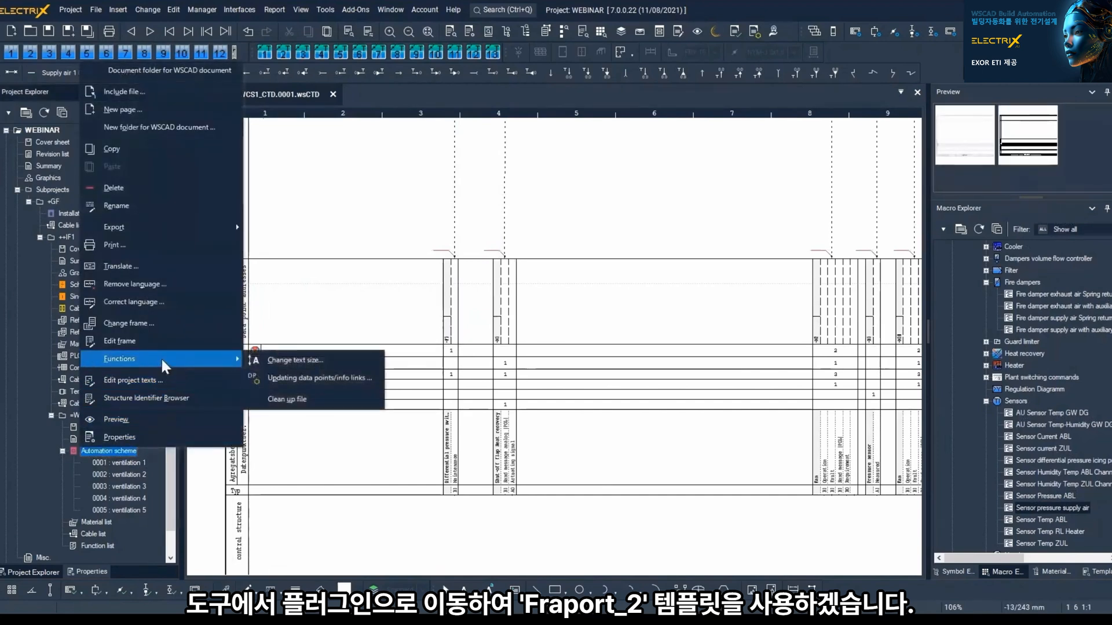
{"action": "left_click", "coordinate": [308, 378]}
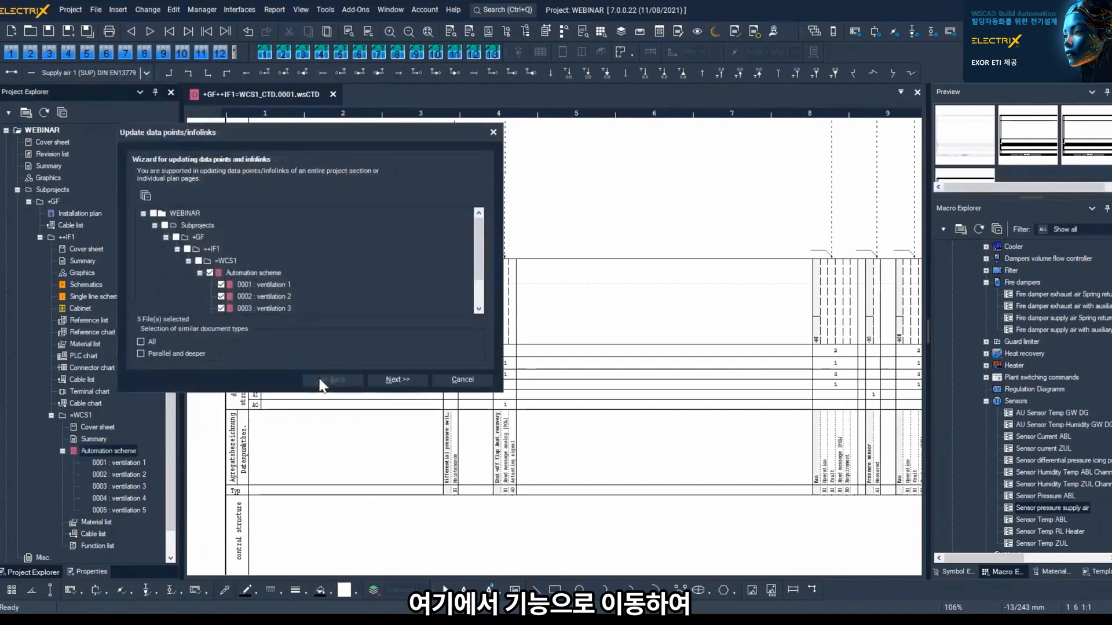
{"action": "left_click", "coordinate": [395, 380]}
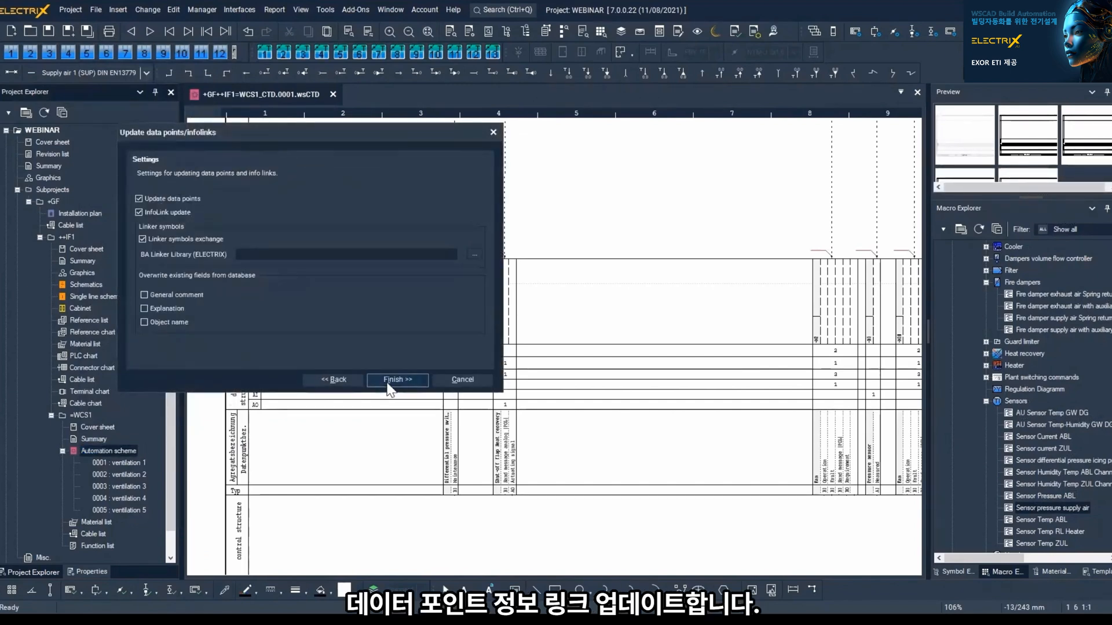
{"action": "left_click", "coordinate": [397, 380]}
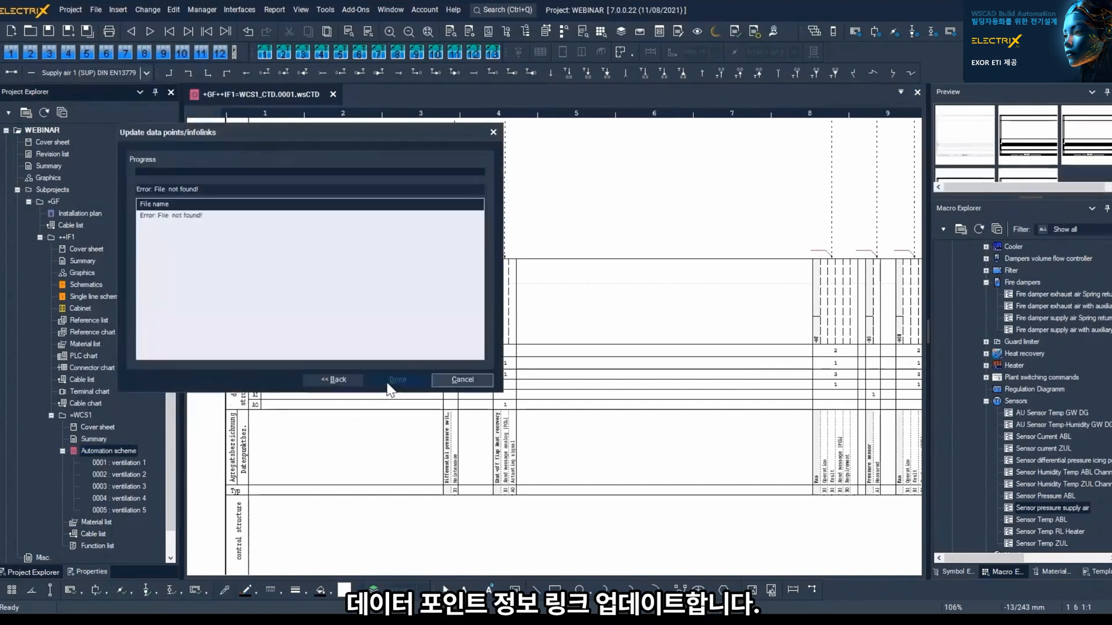
{"action": "left_click", "coordinate": [339, 380]}
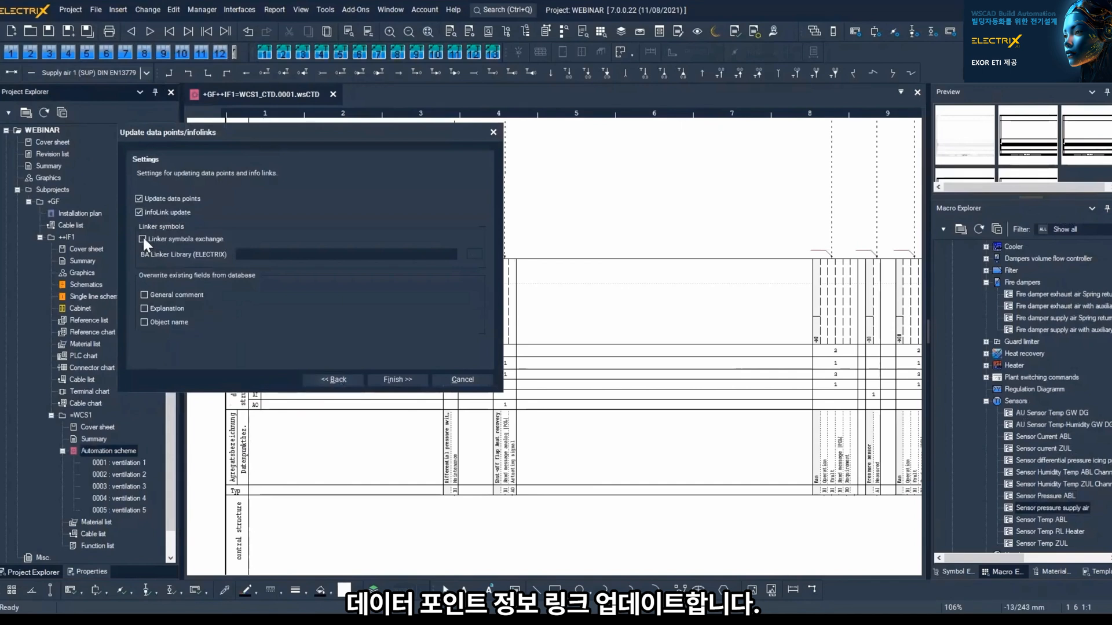
{"action": "left_click", "coordinate": [388, 381]}
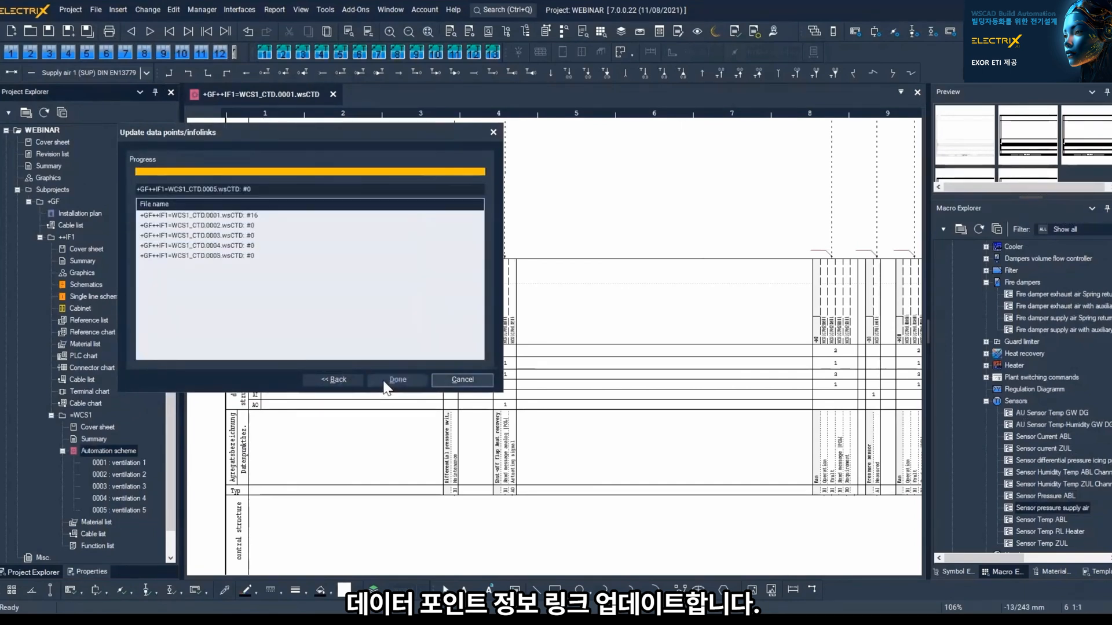
{"action": "left_click", "coordinate": [385, 383]}
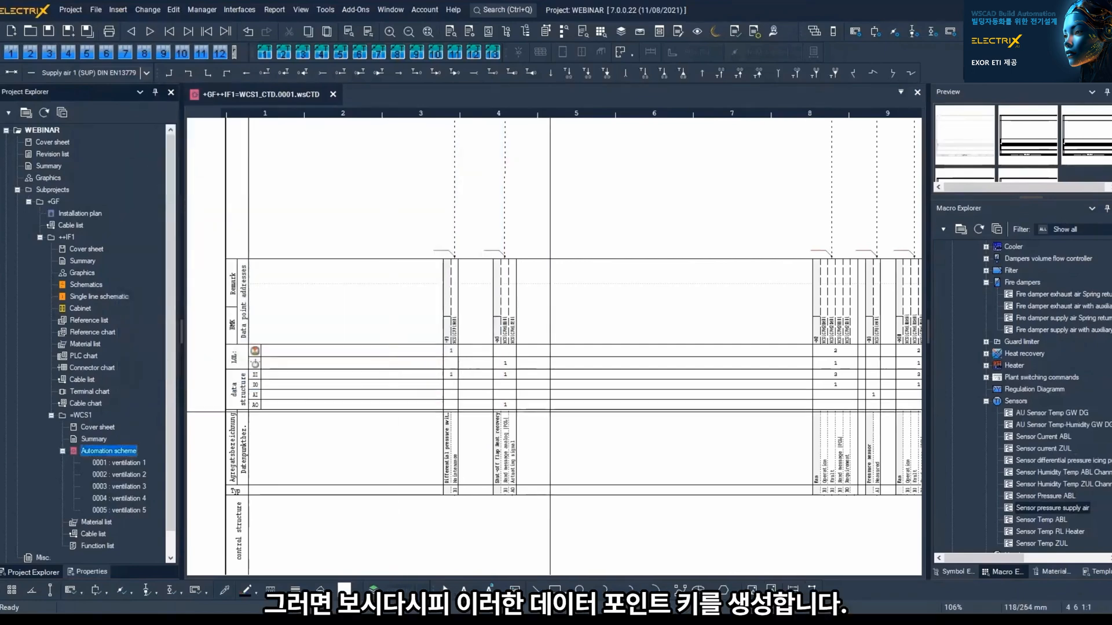
Step: Inspect the generated data point keys of the fans and pressure sensors in the data point table
{"action": "scroll", "coordinate": [623, 341], "scroll_direction": "up", "scroll_amount": 4}
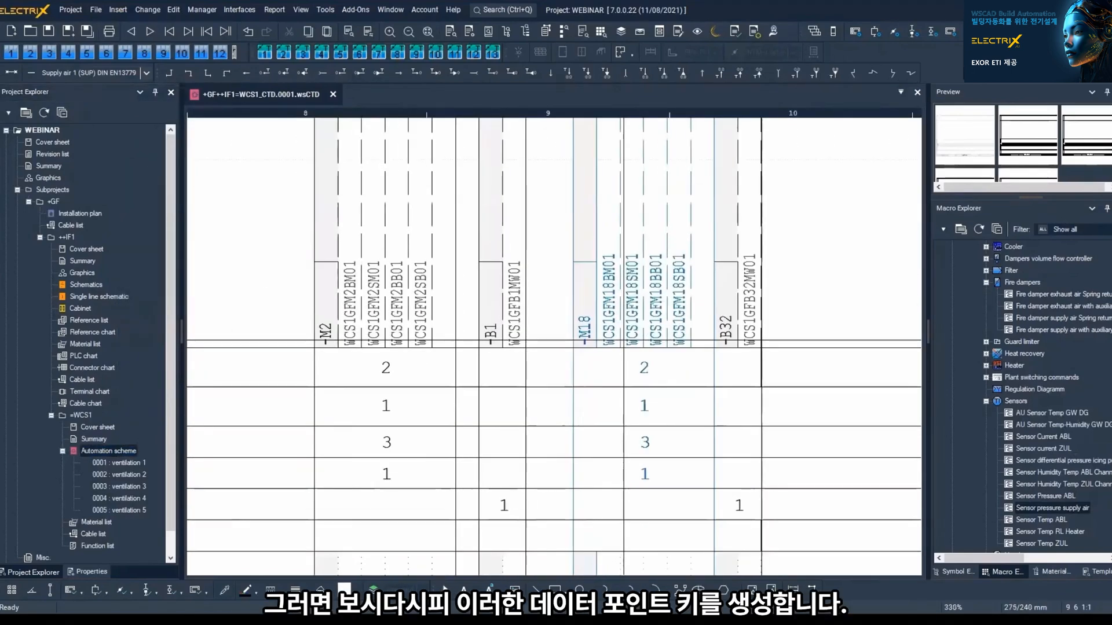
{"action": "middle_click_drag", "start_coordinate": [737, 318], "coordinate": [626, 340]}
{"action": "scroll", "coordinate": [626, 340], "scroll_direction": "up", "scroll_amount": 1}
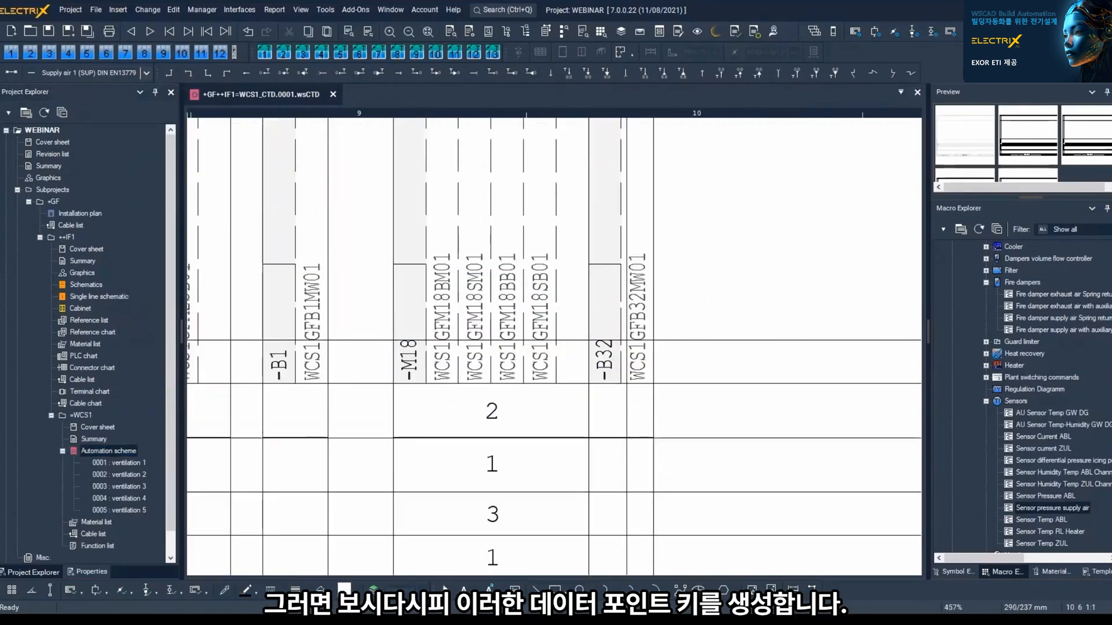
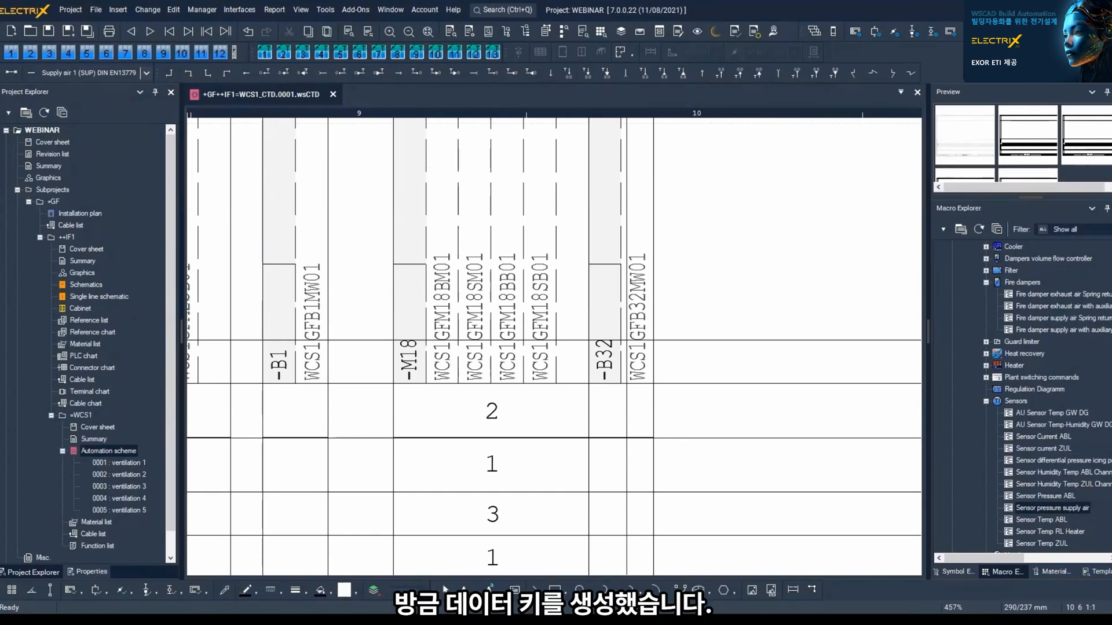
{"action": "scroll", "coordinate": [628, 336], "scroll_direction": "down", "scroll_amount": 6}
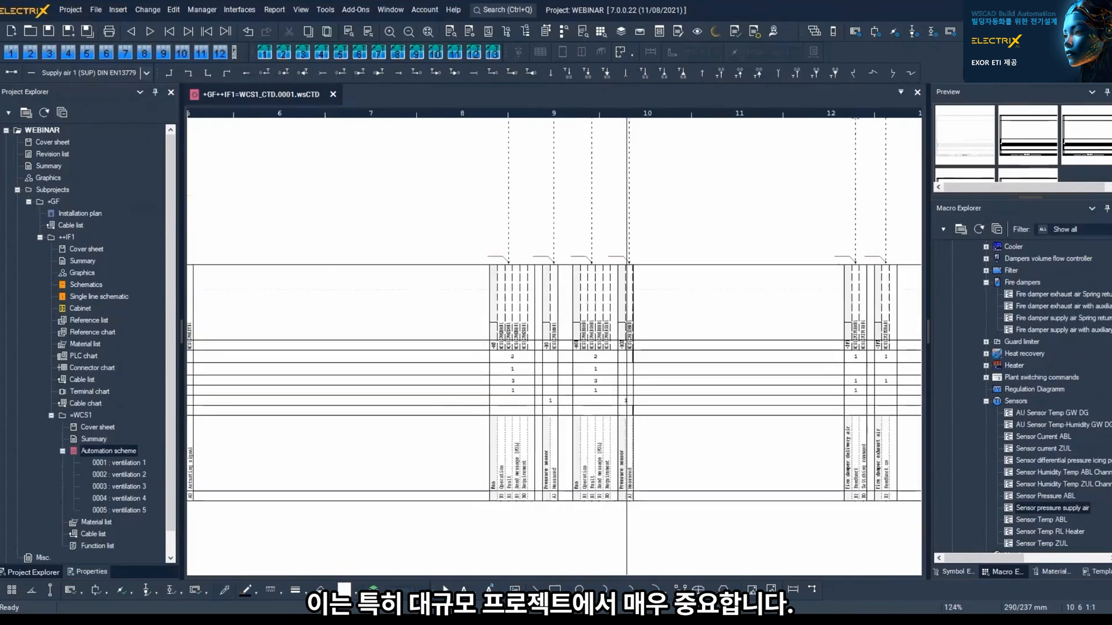
{"action": "scroll", "coordinate": [627, 347], "scroll_direction": "down", "scroll_amount": 4}
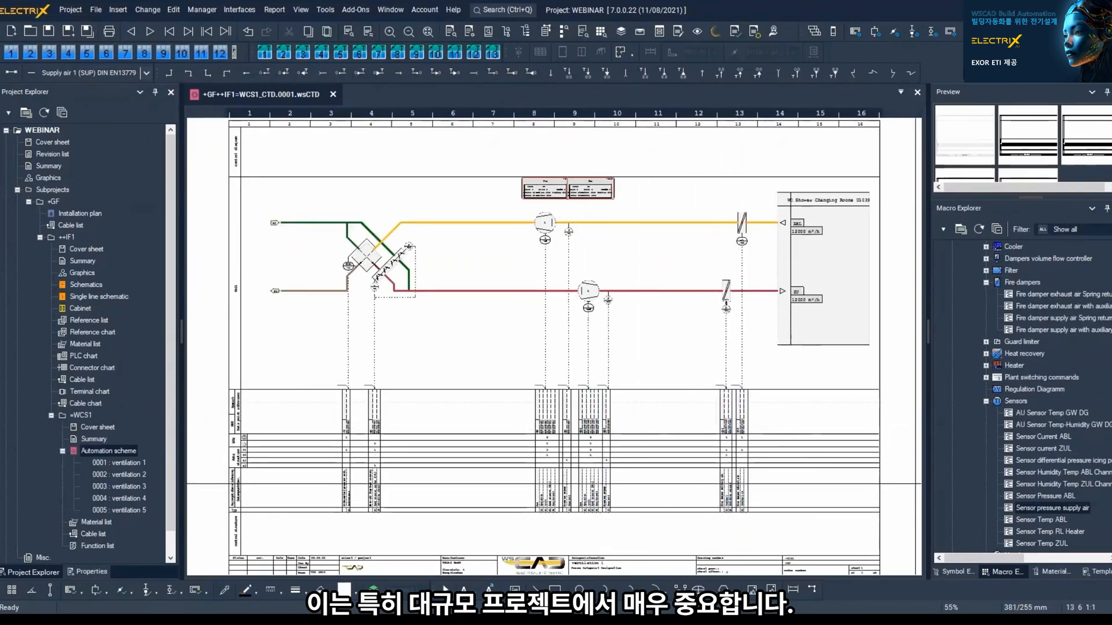
Step: Place the GF ZUL straight through valve VL cooler macro on the red supply air line in column 7, leaving its macro variables empty
{"action": "left_click", "coordinate": [986, 400]}
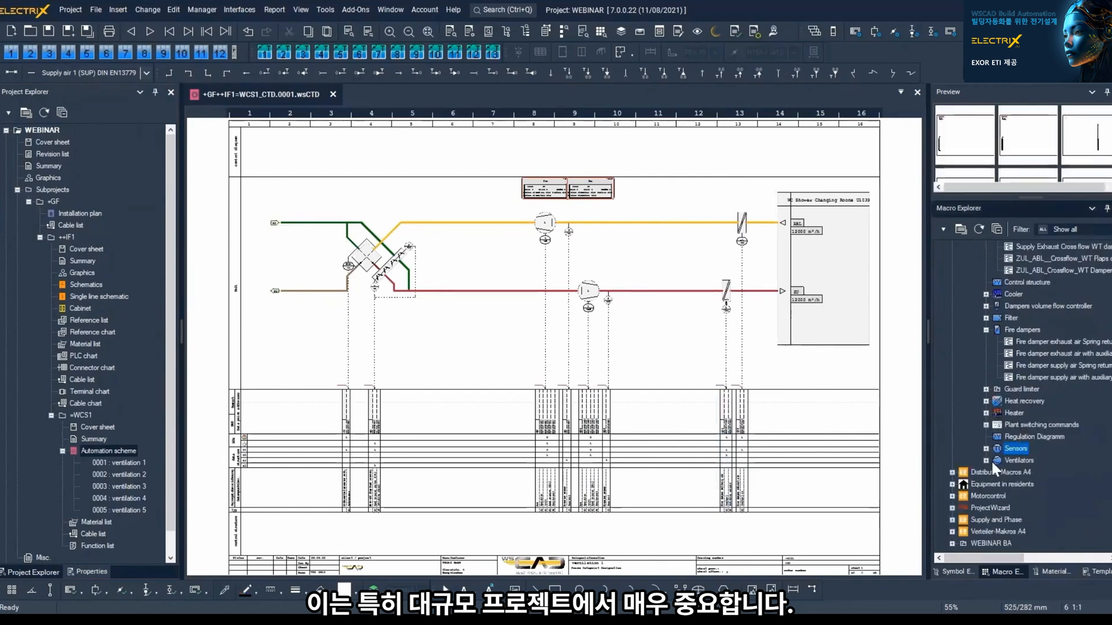
{"action": "scroll", "coordinate": [991, 459], "scroll_direction": "up", "scroll_amount": 5}
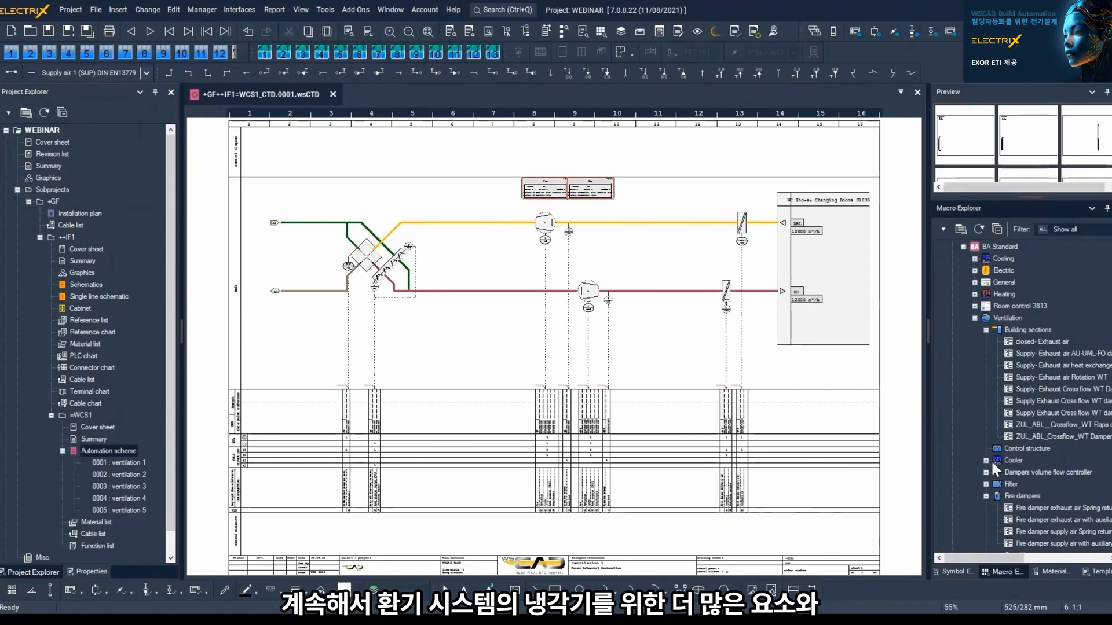
{"action": "left_click", "coordinate": [985, 460]}
{"action": "left_click", "coordinate": [1016, 474]}
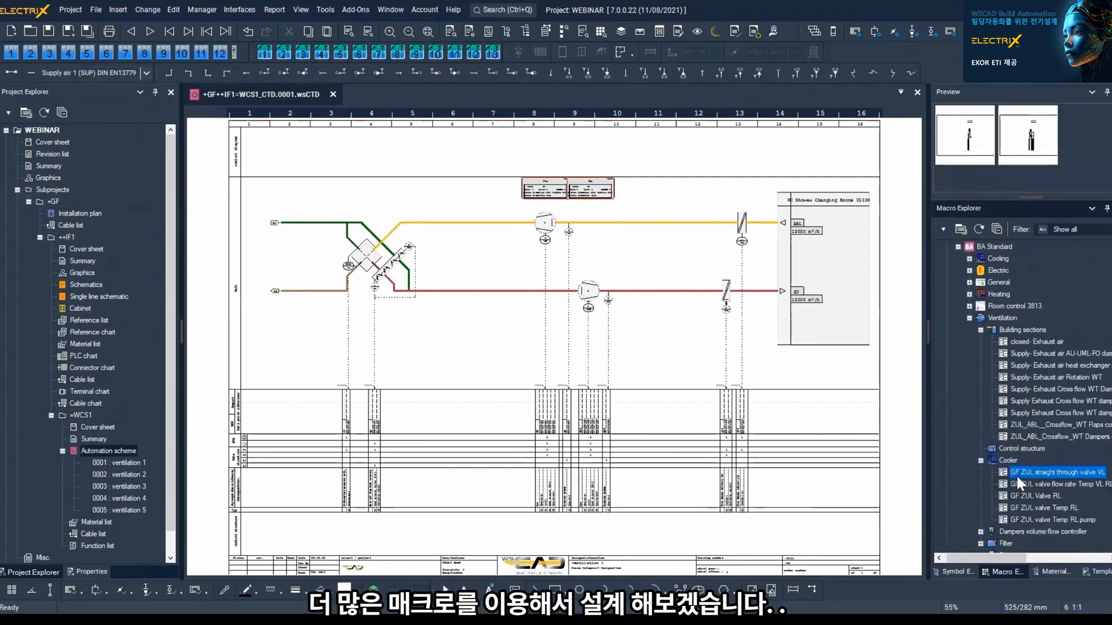
{"action": "right_click", "coordinate": [1016, 474]}
{"action": "left_click", "coordinate": [1055, 179]}
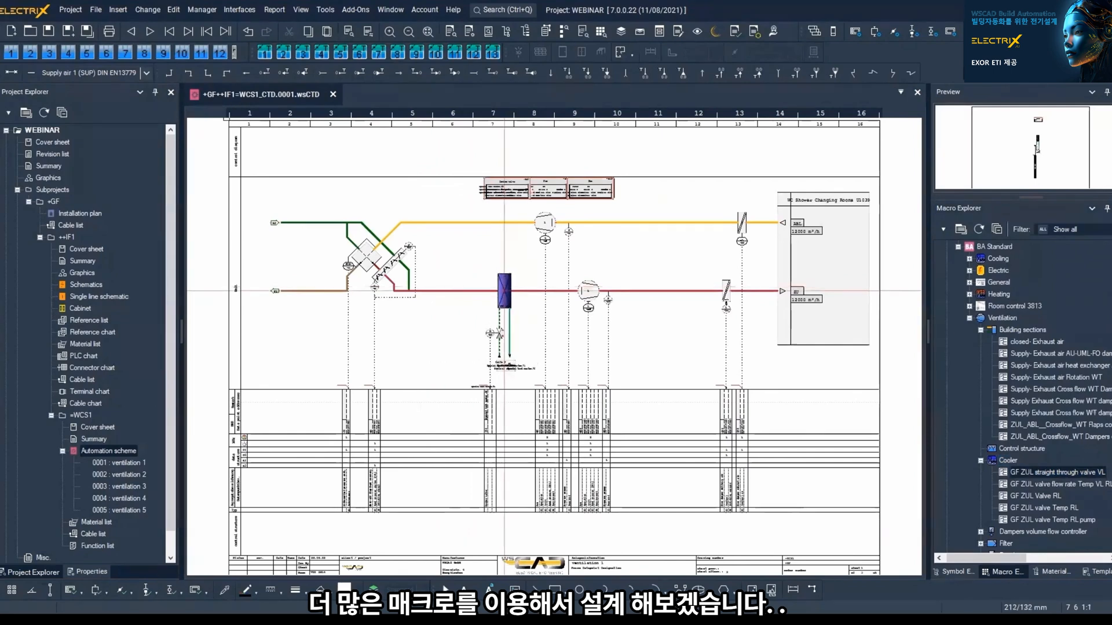
{"action": "left_click", "coordinate": [504, 291]}
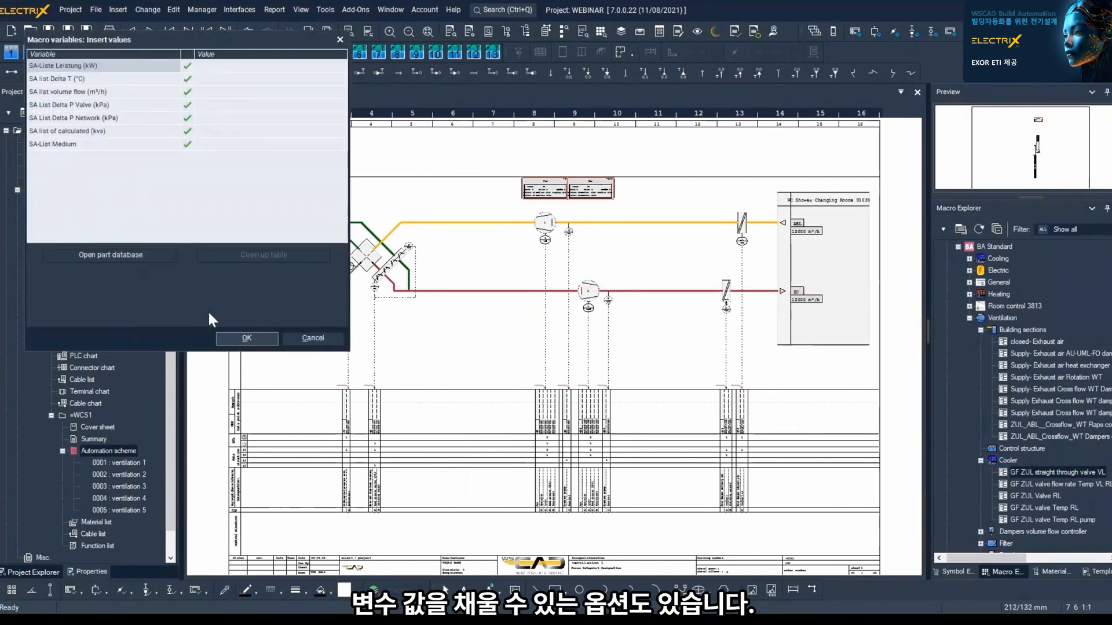
{"action": "left_click", "coordinate": [309, 340]}
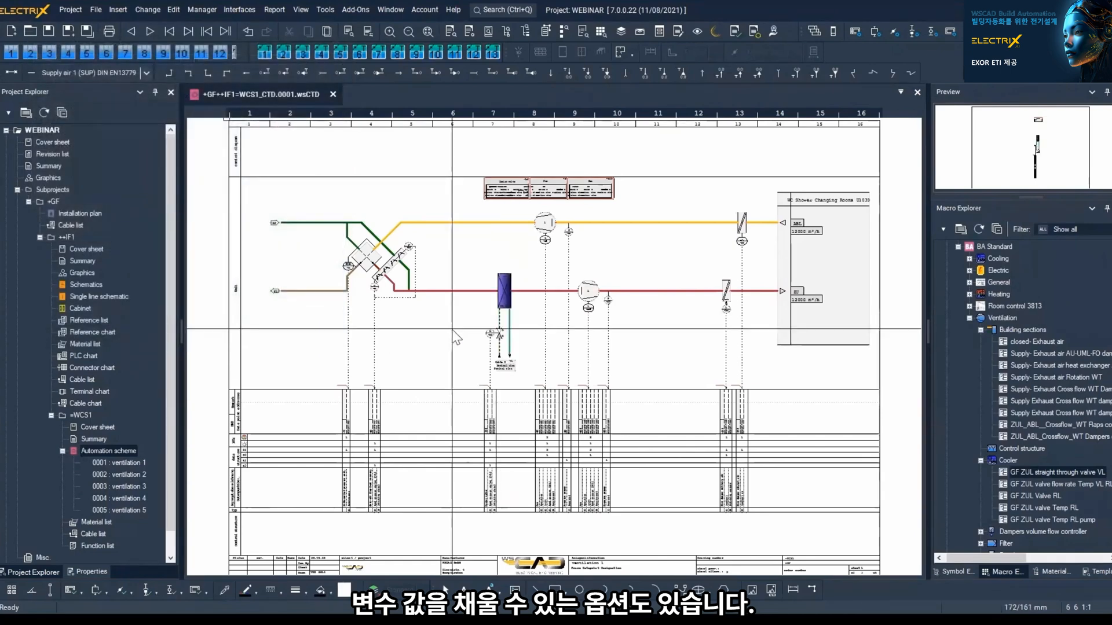
Step: Place the AU Sensor Temp GW DG macro from the Ventilation sensors in column 1 of the automation scheme
{"action": "middle_click_drag", "start_coordinate": [670, 380], "coordinate": [794, 344]}
{"action": "scroll", "coordinate": [1033, 455], "scroll_direction": "down", "scroll_amount": 2}
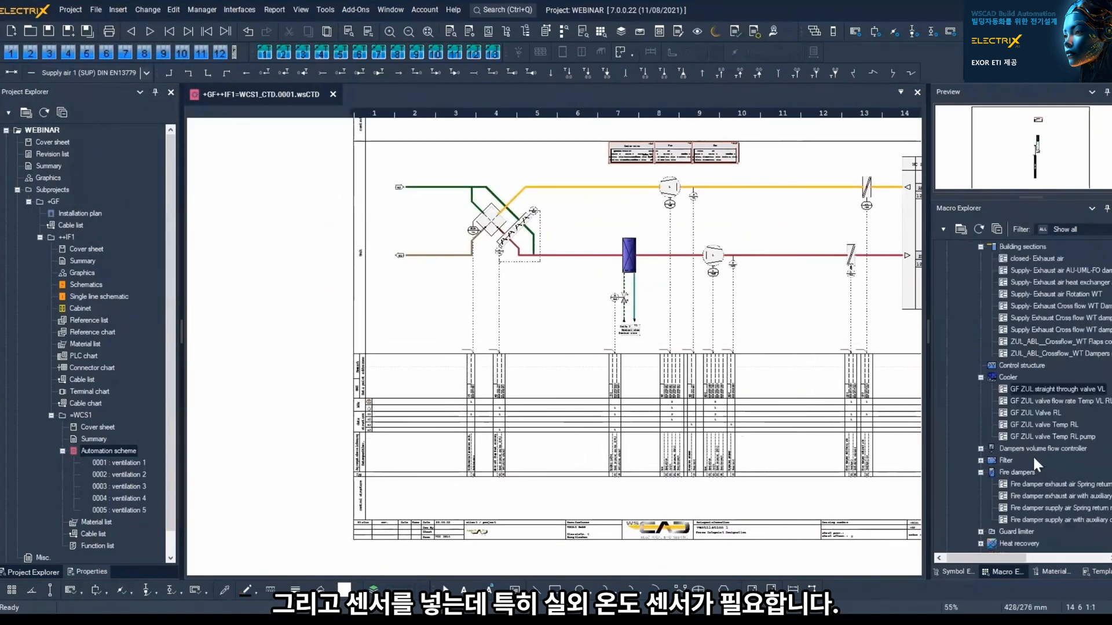
{"action": "scroll", "coordinate": [1033, 455], "scroll_direction": "down", "scroll_amount": 4}
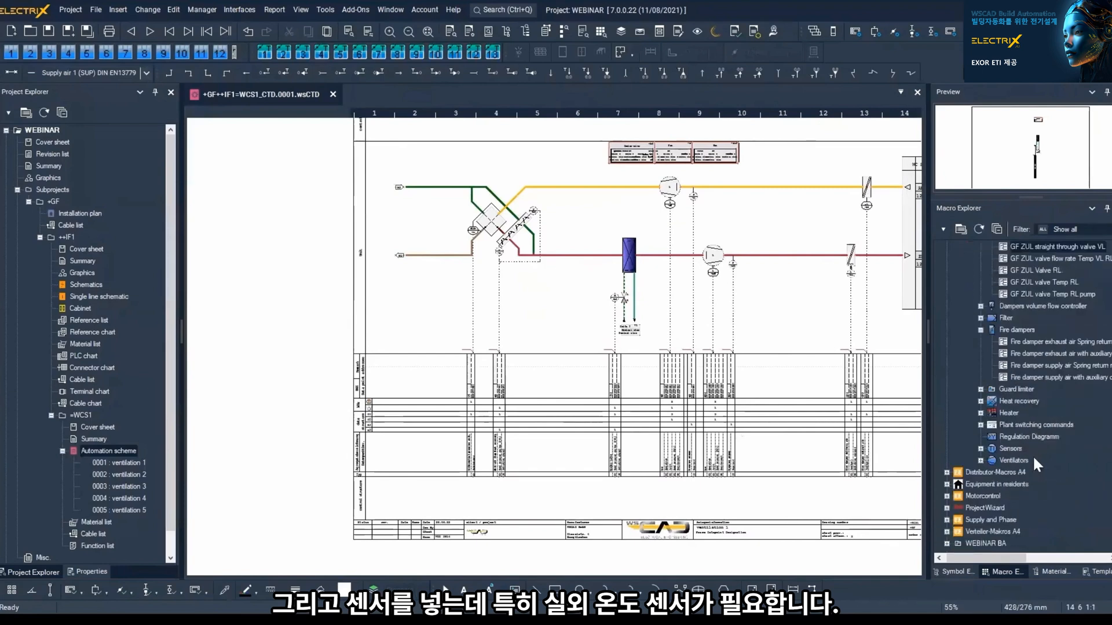
{"action": "left_click", "coordinate": [978, 447]}
{"action": "left_click", "coordinate": [1019, 414]}
{"action": "right_click", "coordinate": [1019, 415]}
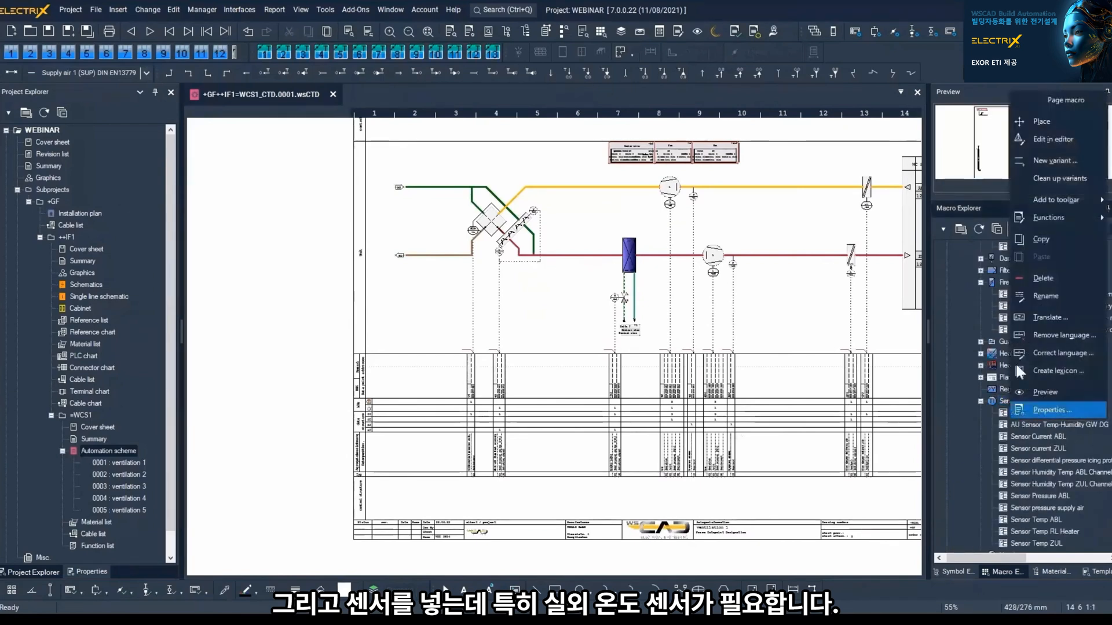
{"action": "left_click", "coordinate": [1059, 121]}
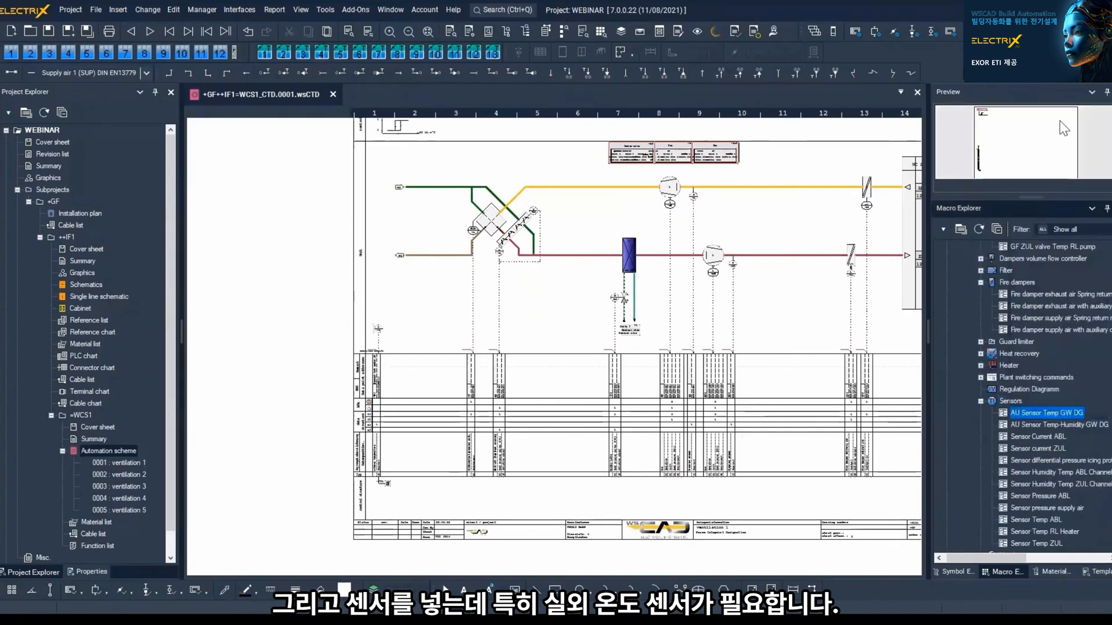
{"action": "left_click", "coordinate": [378, 332]}
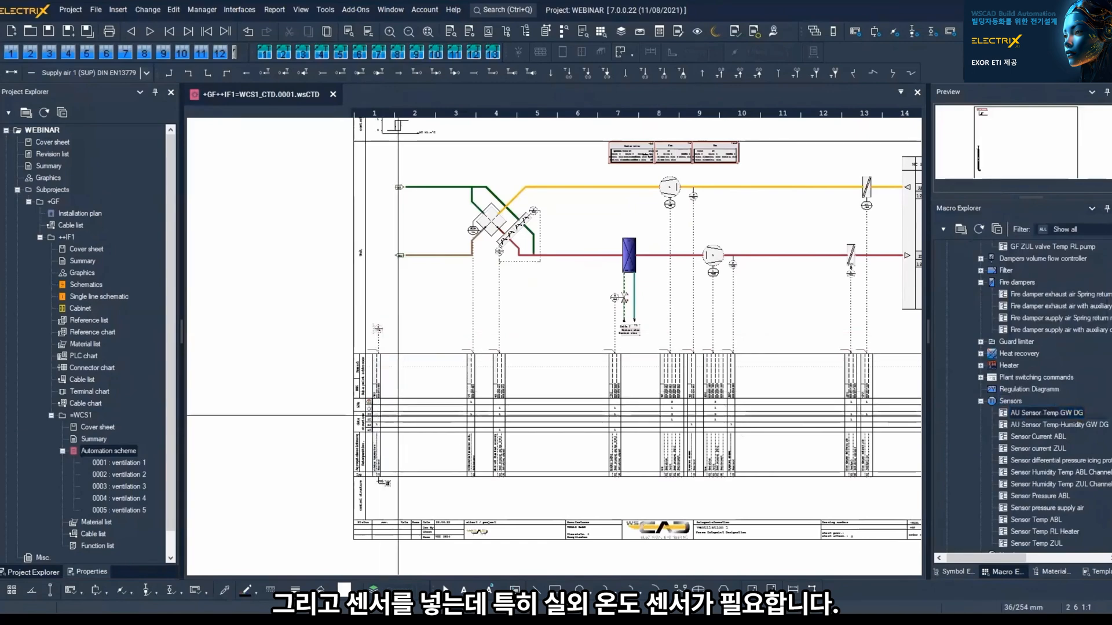
{"action": "scroll", "coordinate": [400, 416], "scroll_direction": "up", "scroll_amount": 3}
{"action": "middle_click_drag", "start_coordinate": [422, 408], "coordinate": [370, 461]}
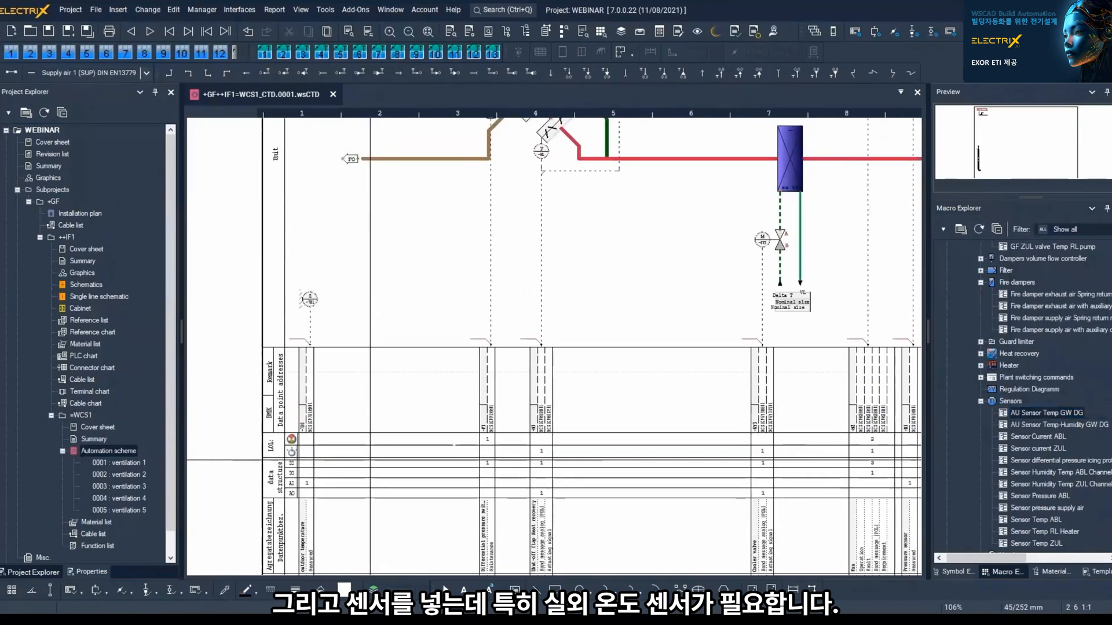
{"action": "scroll", "coordinate": [369, 460], "scroll_direction": "down", "scroll_amount": 2}
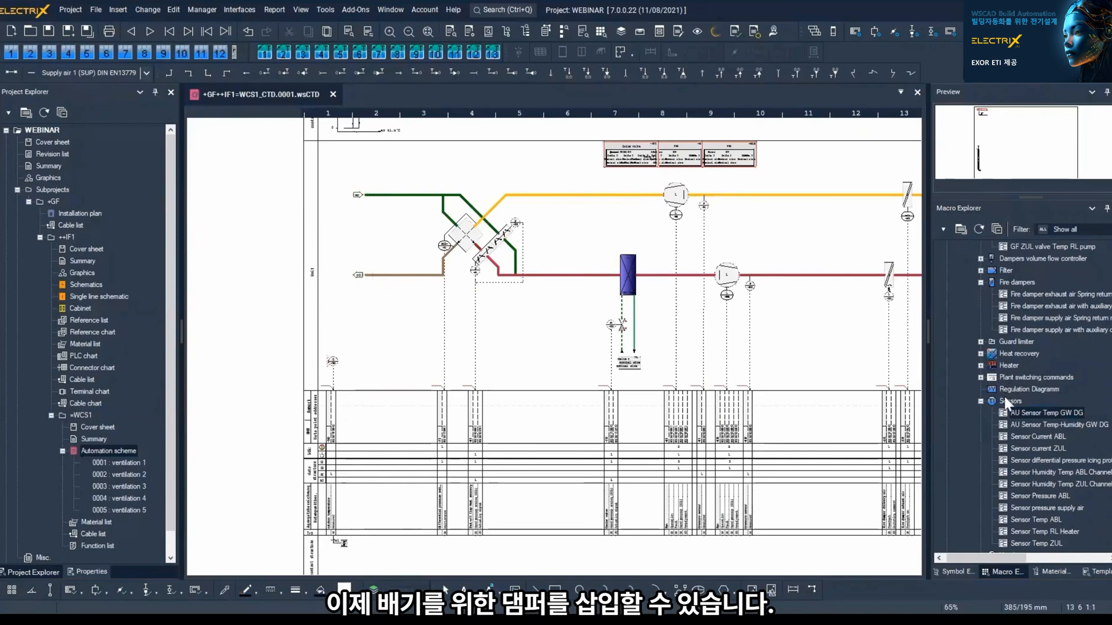
Step: Place the AU-FO dampers connected Cross flow WT macro across the green and brown air lines in column 2
{"action": "scroll", "coordinate": [998, 385], "scroll_direction": "up", "scroll_amount": 2}
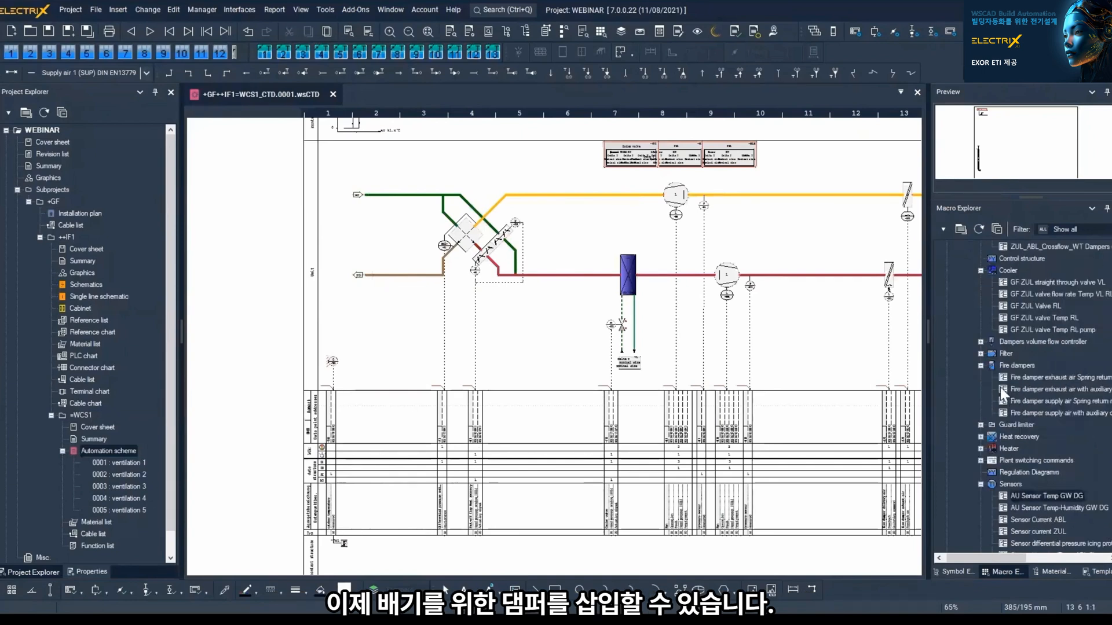
{"action": "left_click", "coordinate": [981, 342]}
{"action": "left_click", "coordinate": [1030, 389]}
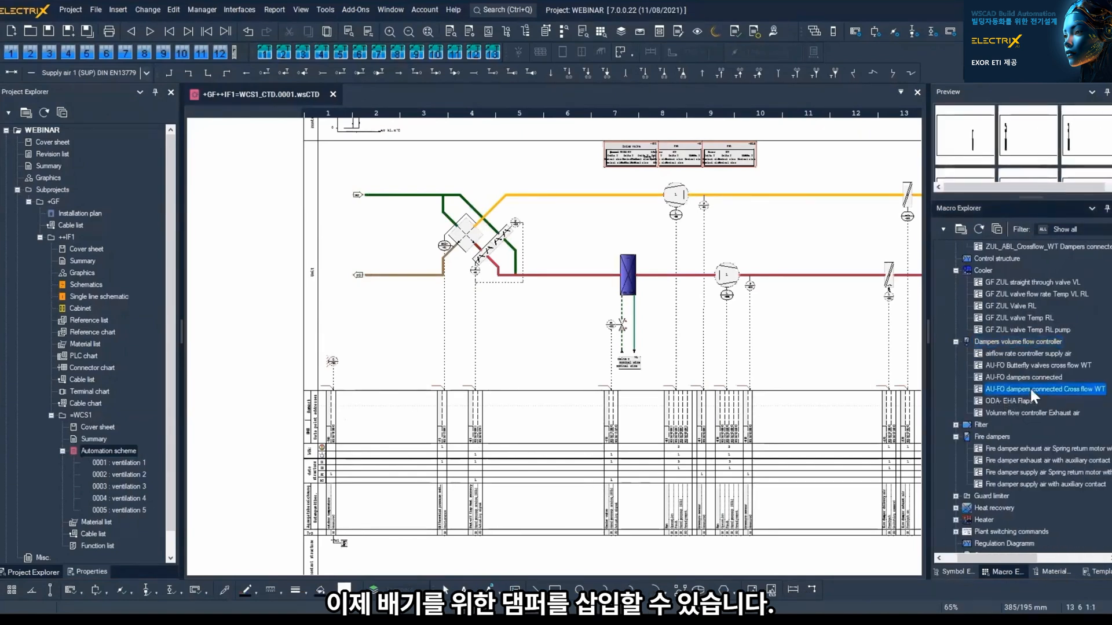
{"action": "right_click", "coordinate": [1030, 386]}
{"action": "left_click", "coordinate": [1007, 95]}
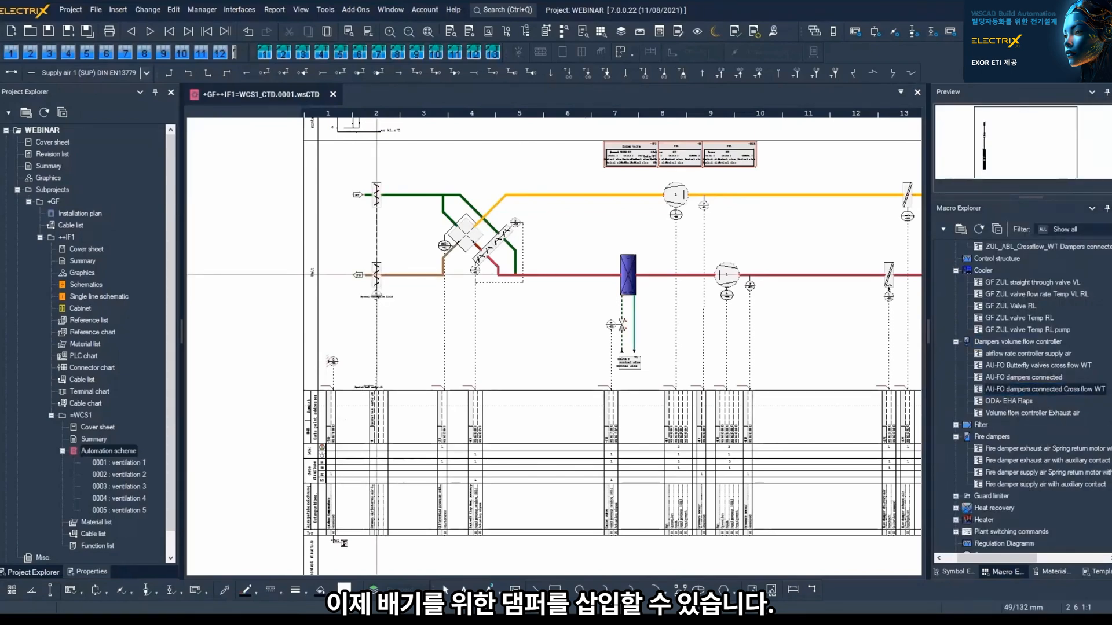
{"action": "scroll", "coordinate": [396, 523], "scroll_direction": "up", "scroll_amount": 3}
{"action": "scroll", "coordinate": [454, 456], "scroll_direction": "down", "scroll_amount": 5}
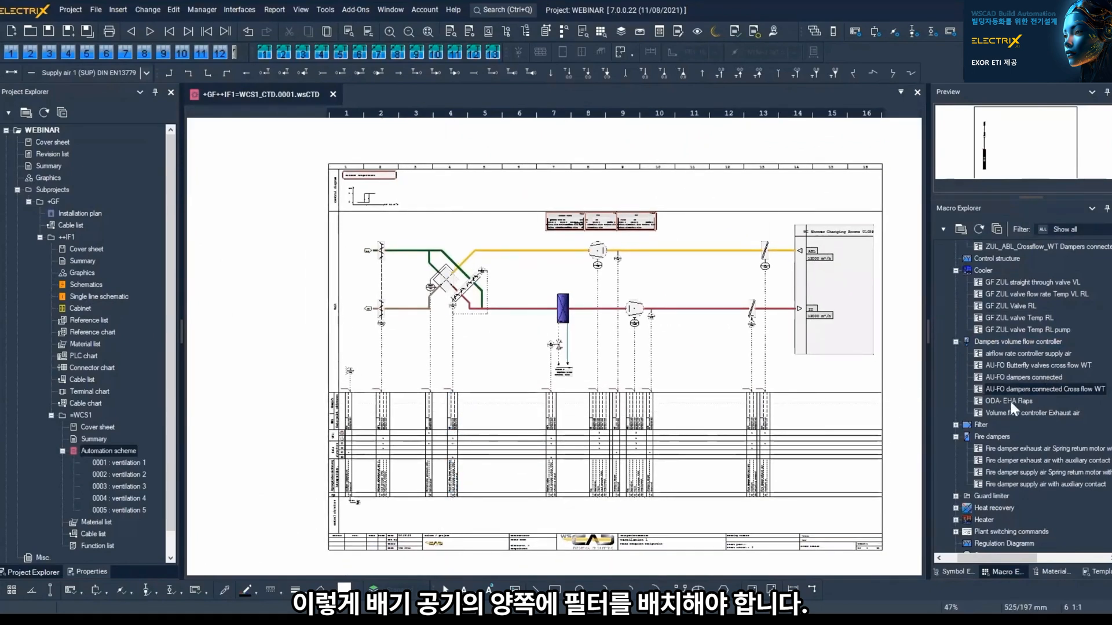
Step: Place the first Exhaust air Differential pressure monitor filter macro on the yellow air line between the heat exchanger and the fan
{"action": "left_click", "coordinate": [954, 425]}
{"action": "left_click", "coordinate": [982, 426]}
{"action": "left_click", "coordinate": [991, 435]}
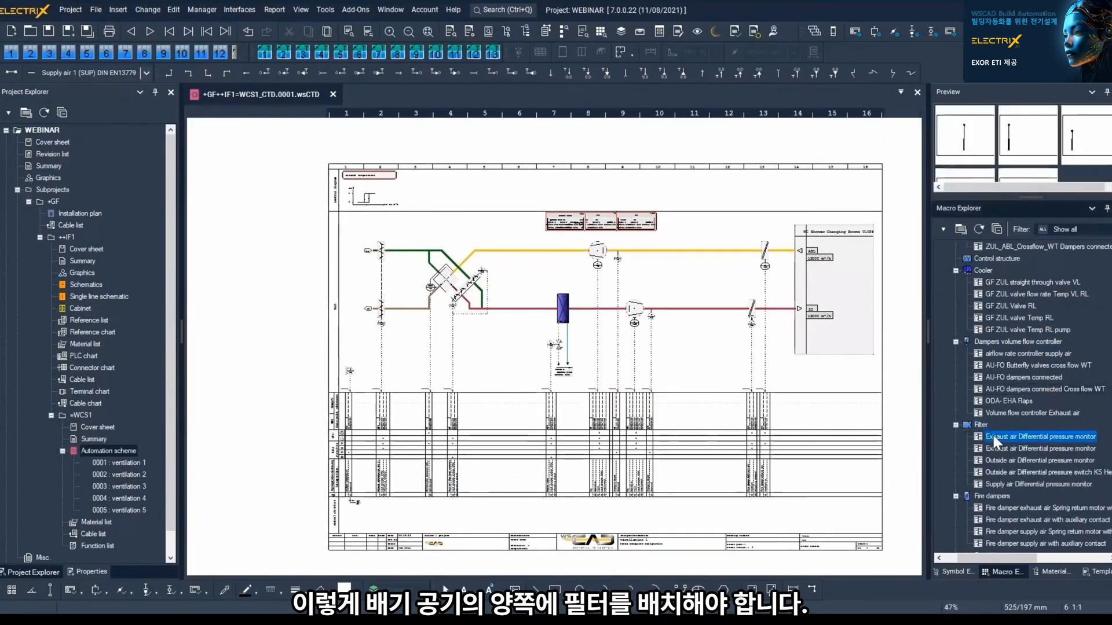
{"action": "right_click", "coordinate": [992, 434]}
{"action": "left_click", "coordinate": [1034, 144]}
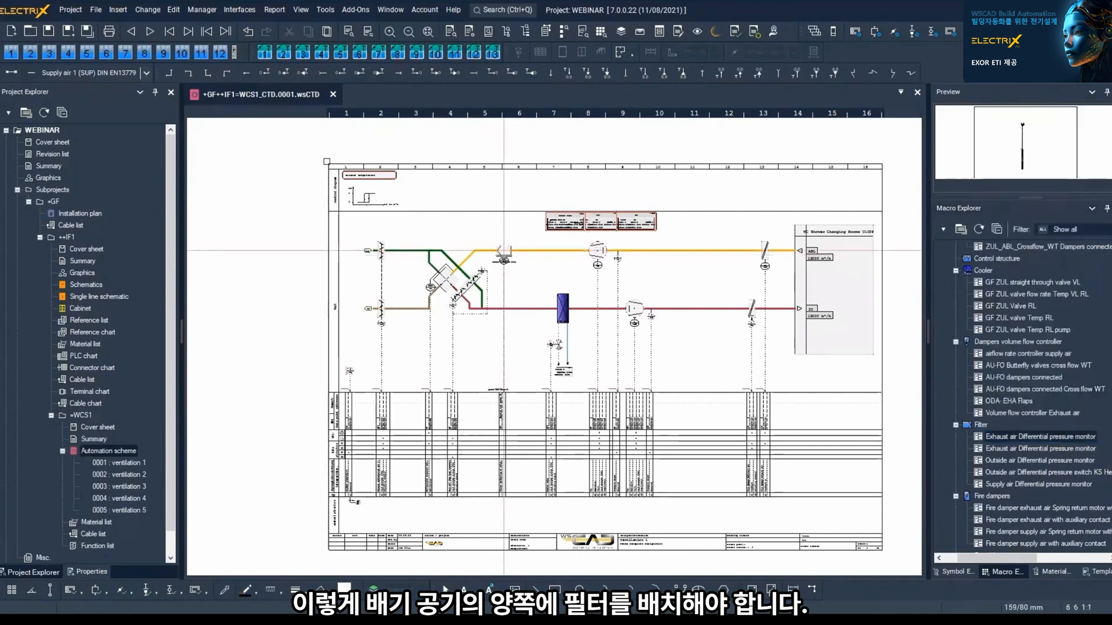
{"action": "left_click", "coordinate": [503, 251]}
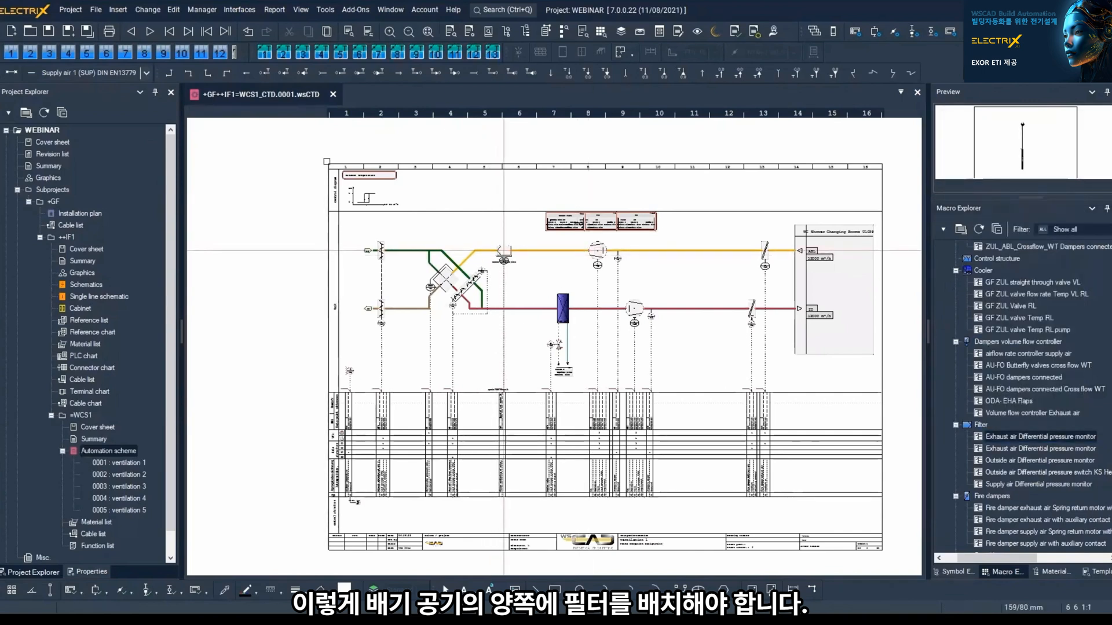
Step: Place the second Exhaust air Differential pressure monitor filter macro on the green air line between the damper and the heat exchanger
{"action": "left_click", "coordinate": [1006, 449]}
{"action": "right_click", "coordinate": [1006, 450]}
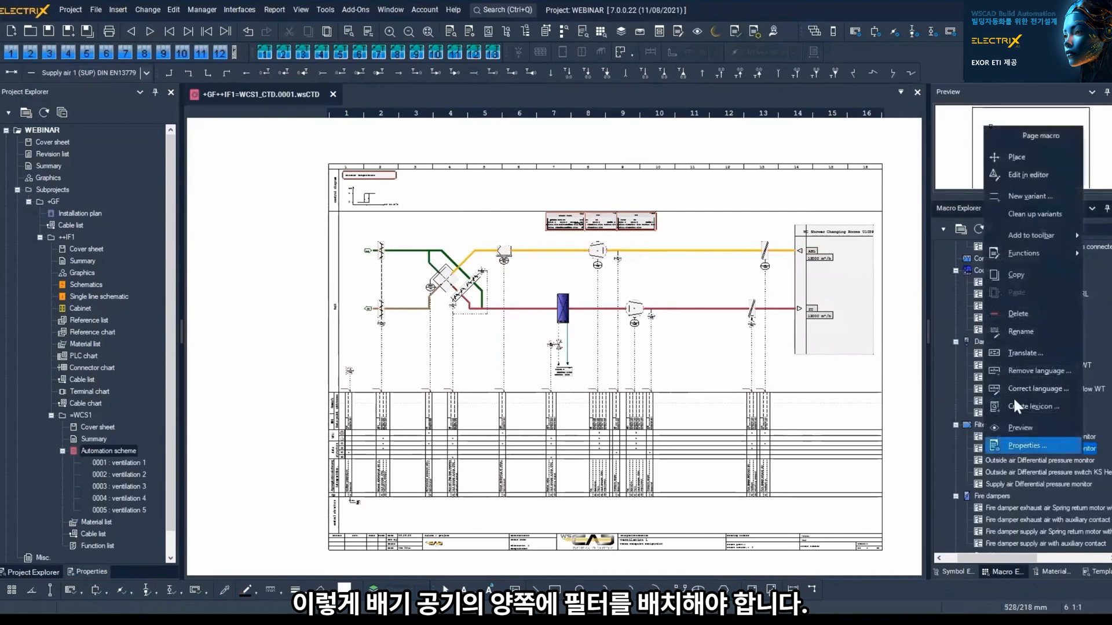
{"action": "left_click", "coordinate": [1023, 153]}
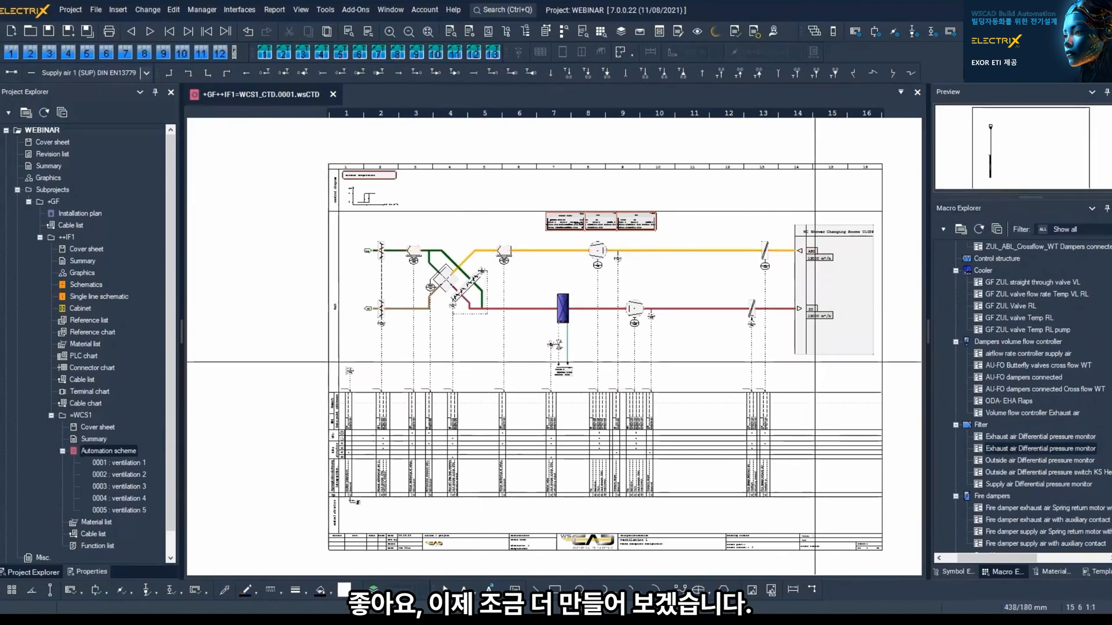
{"action": "scroll", "coordinate": [771, 330], "scroll_direction": "down", "scroll_amount": 2}
{"action": "middle_click_drag", "start_coordinate": [770, 331], "coordinate": [725, 370]}
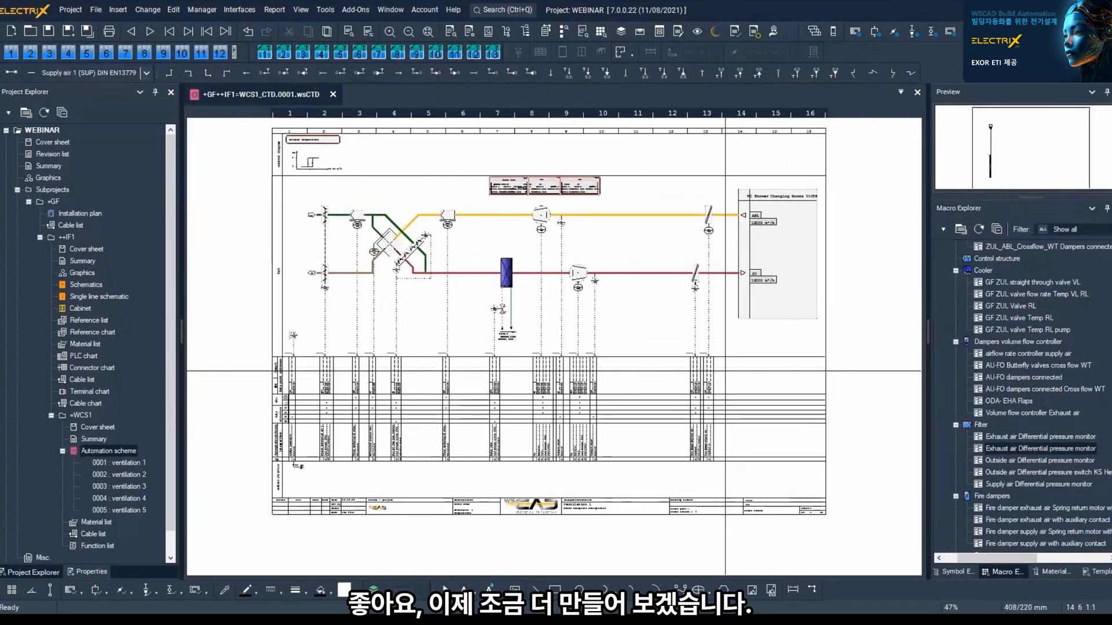
Step: Place the Monitor smoke detector (Max) BMK internal symbol on the red supply air line in column 11
{"action": "left_click", "coordinate": [952, 570]}
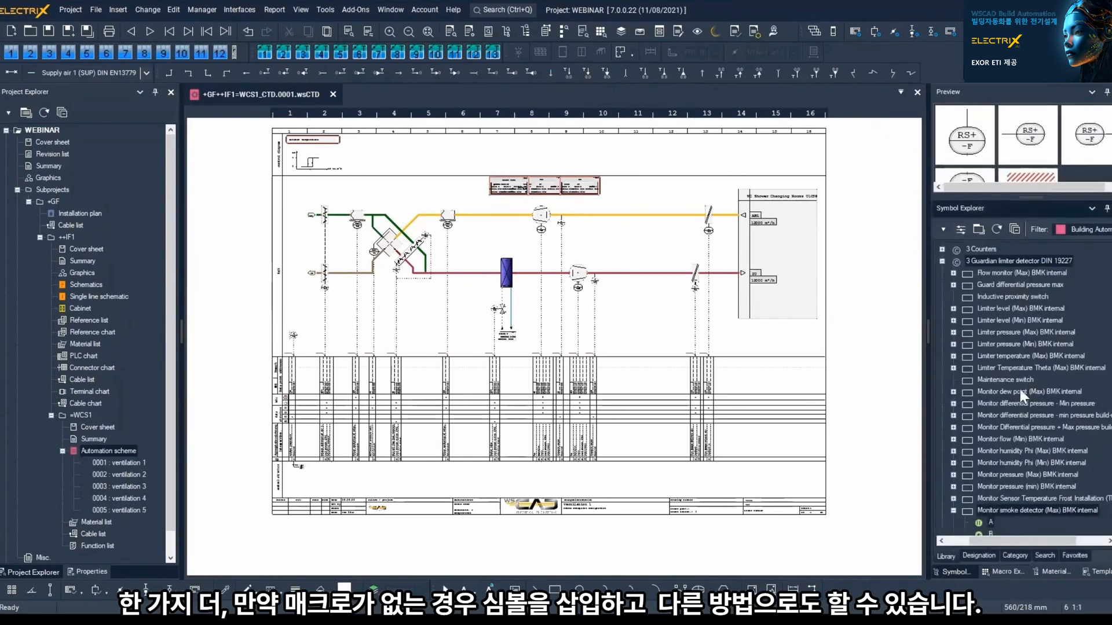
{"action": "double_click", "coordinate": [985, 509]}
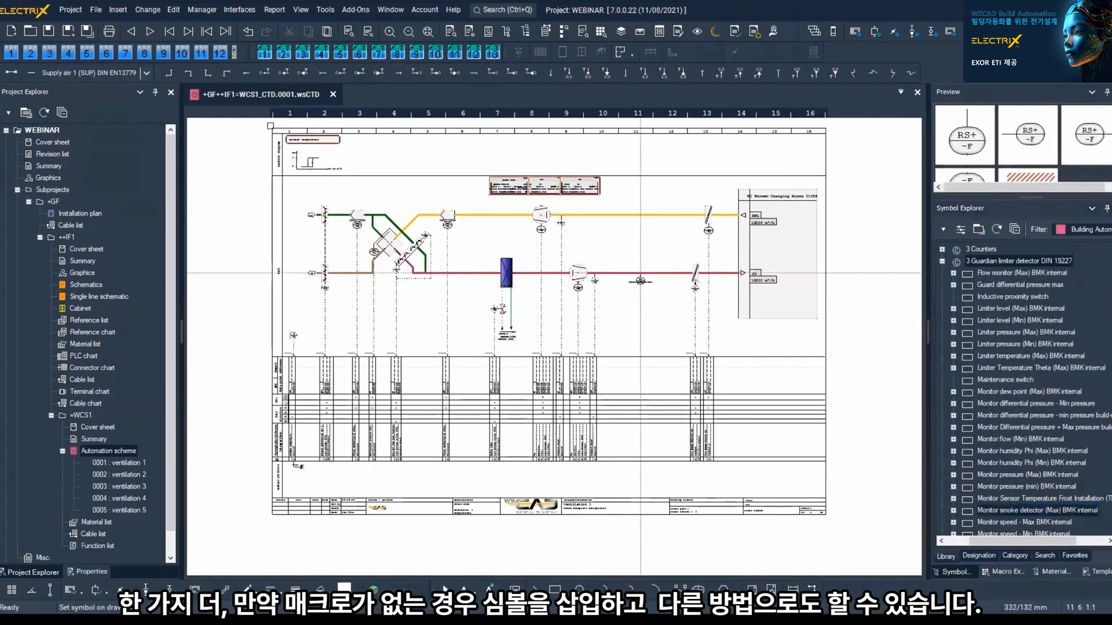
{"action": "left_click", "coordinate": [640, 272]}
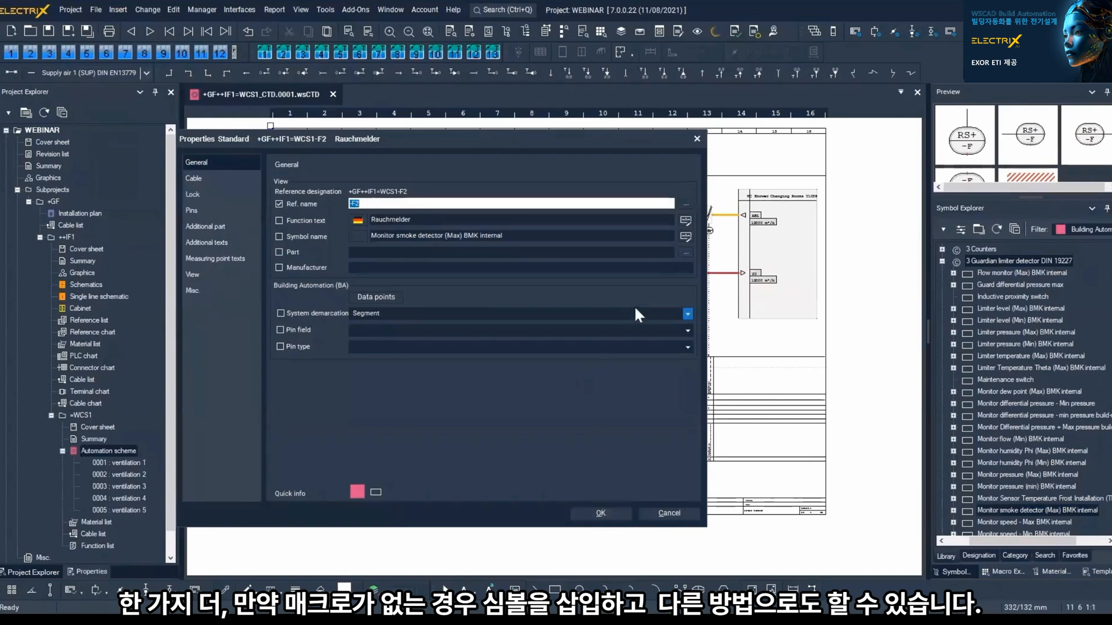
Step: Assign the Neutral part Rauchmelder to the smoke detector, review its BA data points, and accept its properties
{"action": "left_click", "coordinate": [686, 253]}
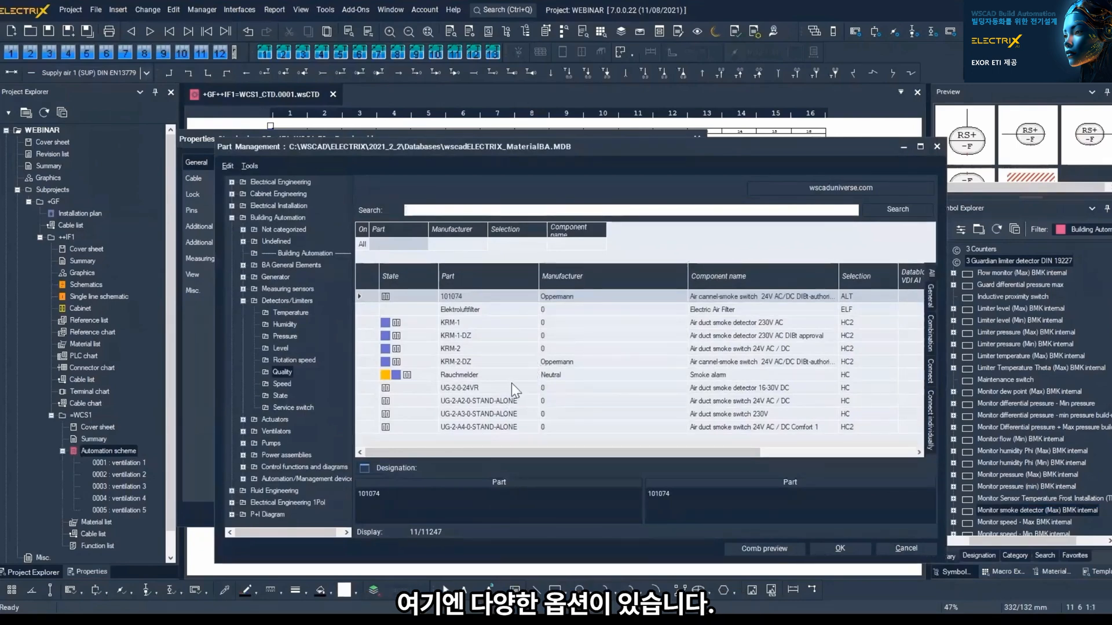
{"action": "left_click", "coordinate": [513, 376]}
{"action": "left_click", "coordinate": [834, 547]}
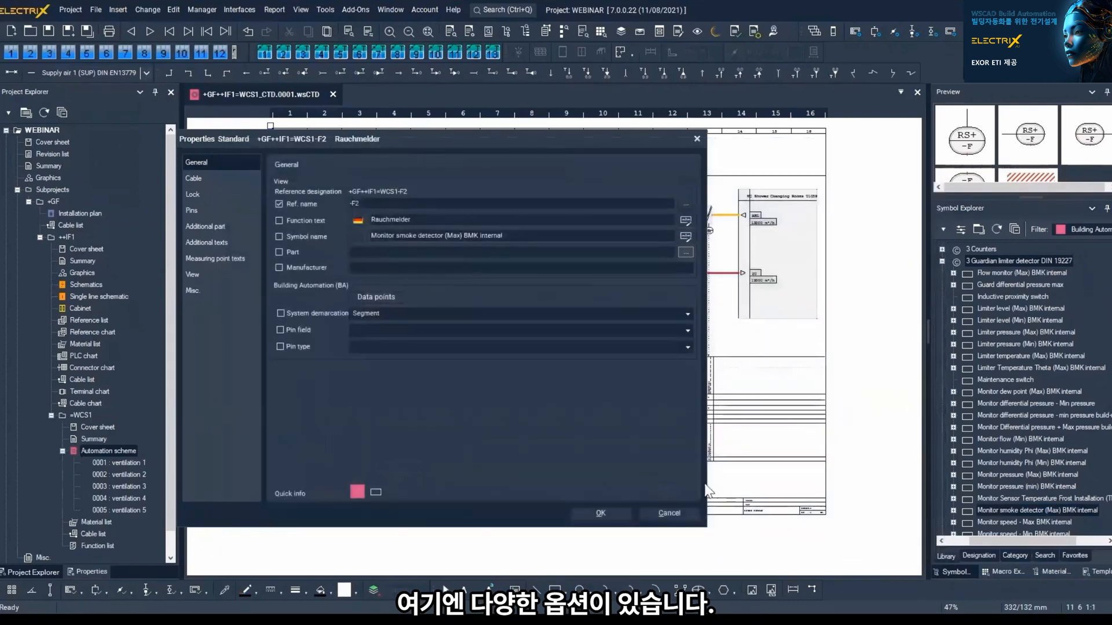
{"action": "left_click", "coordinate": [377, 297]}
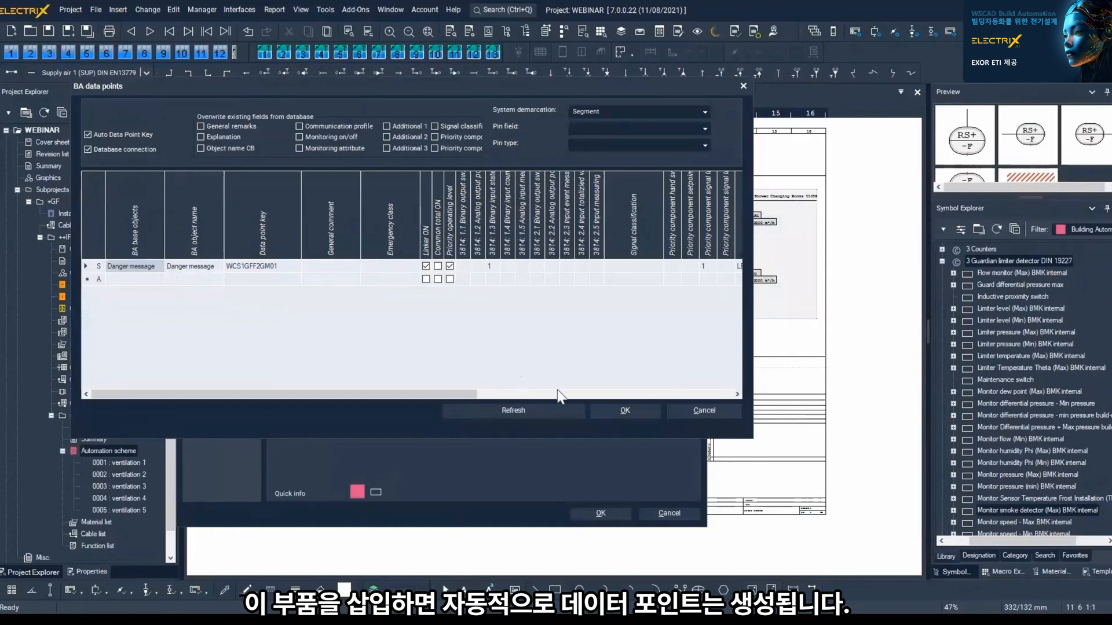
{"action": "left_click", "coordinate": [610, 408]}
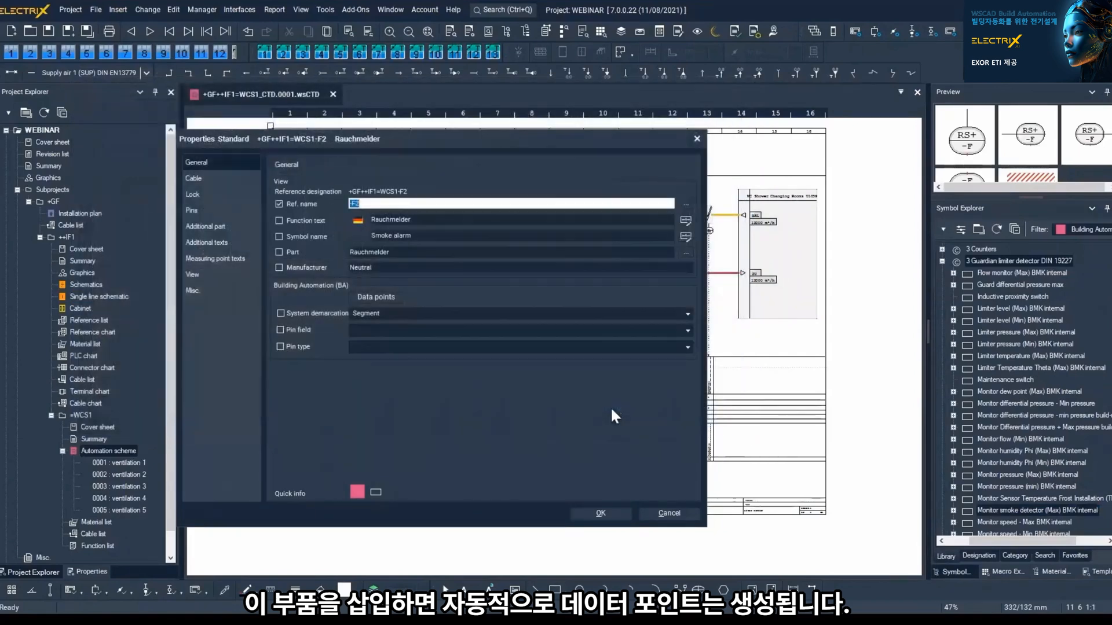
{"action": "left_click", "coordinate": [616, 516]}
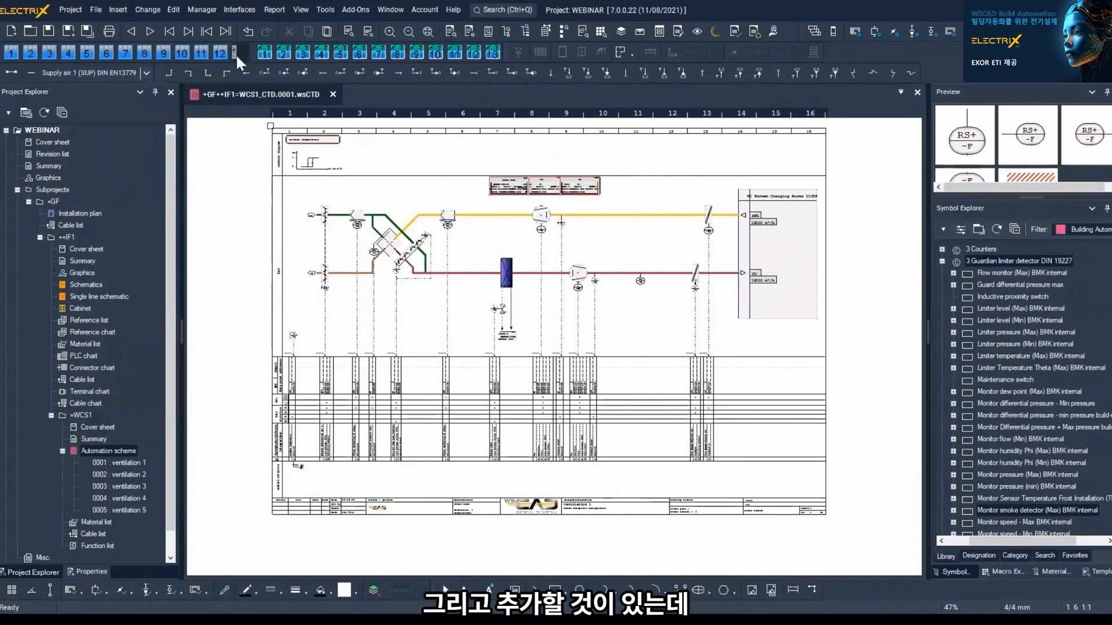
Step: Generate the smoke detector's data point entries in the table below the scheme and check them up close
{"action": "left_click", "coordinate": [283, 73]}
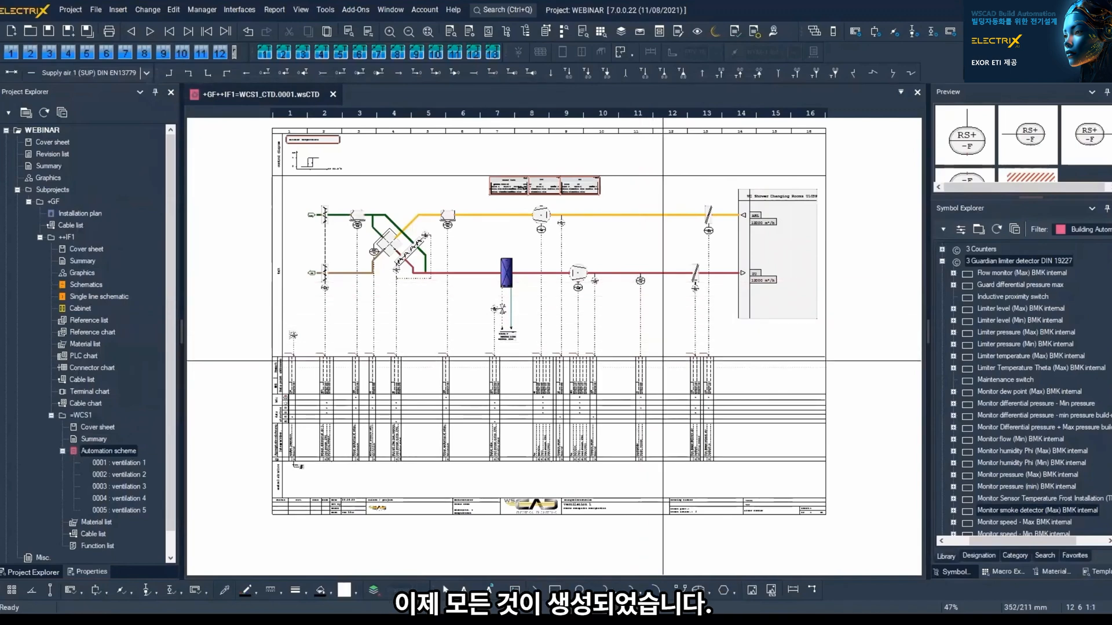
{"action": "scroll", "coordinate": [639, 282], "scroll_direction": "up", "scroll_amount": 4}
{"action": "scroll", "coordinate": [654, 360], "scroll_direction": "up", "scroll_amount": 5}
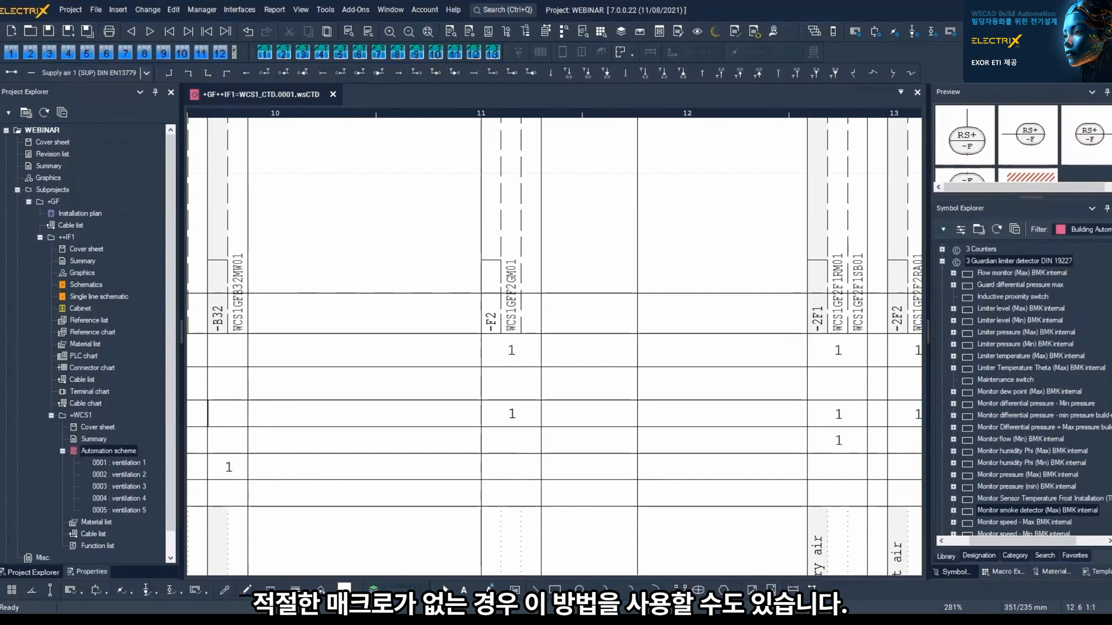
{"action": "scroll", "coordinate": [638, 293], "scroll_direction": "down", "scroll_amount": 2}
{"action": "scroll", "coordinate": [638, 293], "scroll_direction": "down", "scroll_amount": 2}
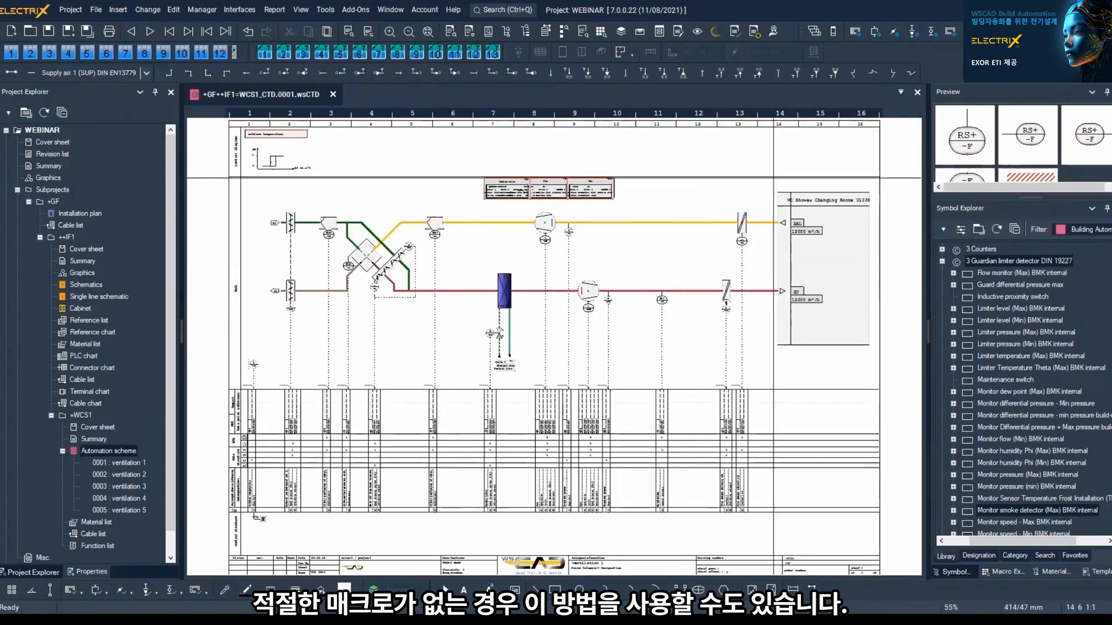
Step: Delete the shower changing room block at the end of the air lines, including its Material Explorer references
{"action": "left_click_drag", "start_coordinate": [854, 316], "coordinate": [885, 384]}
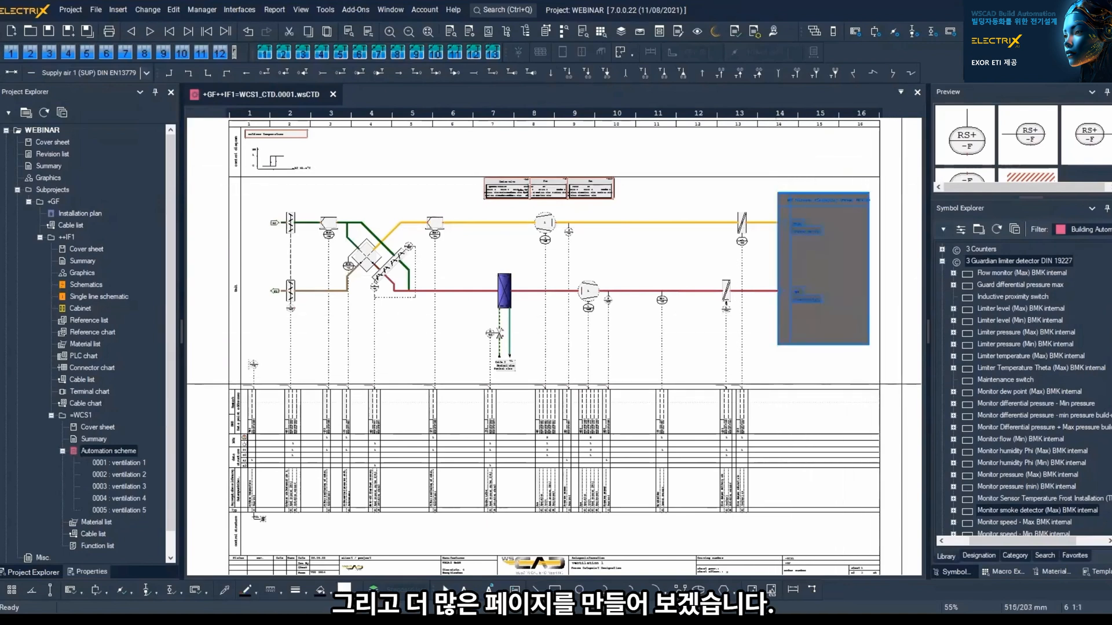
{"action": "key", "text": "Delete"}
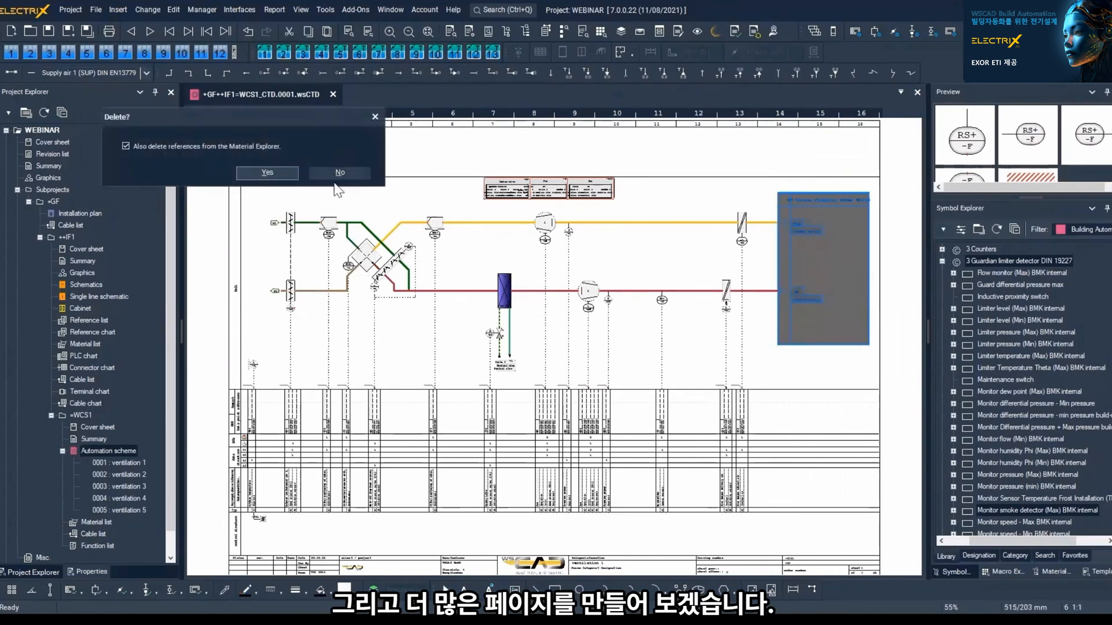
{"action": "left_click", "coordinate": [262, 173]}
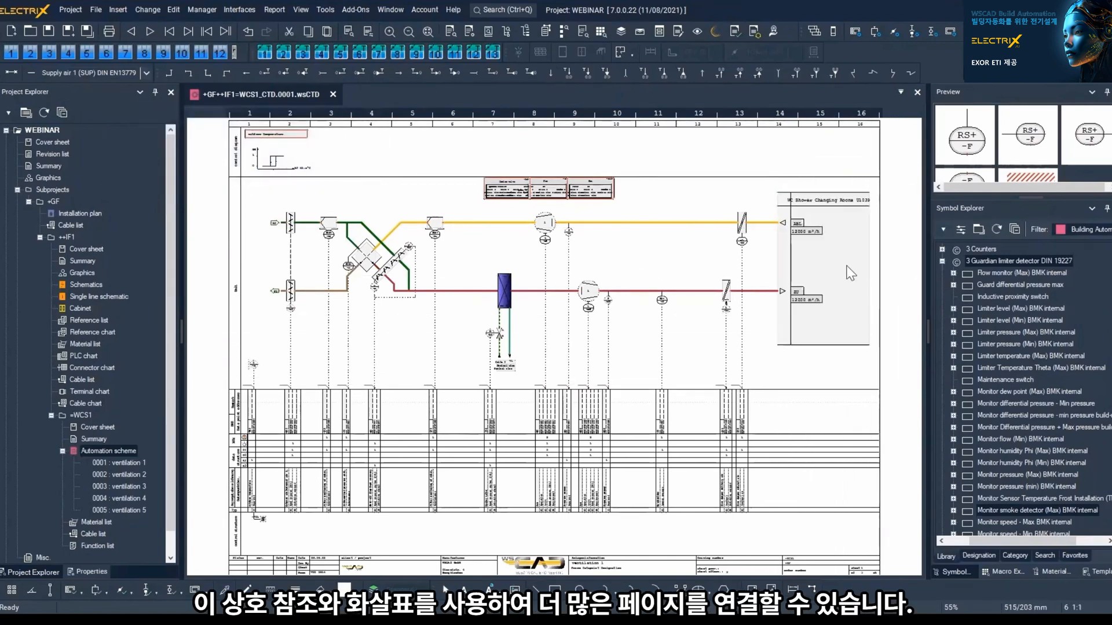
Step: Place an interruption point arrow at the open end of the yellow exhaust air line with line name ABL
{"action": "left_click", "coordinate": [530, 73]}
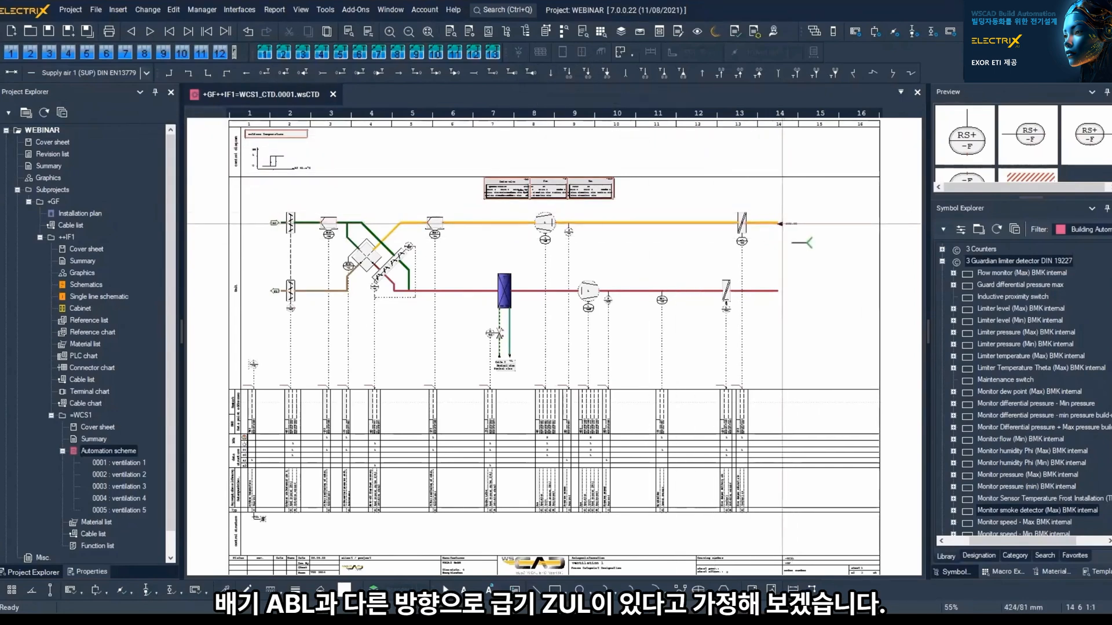
{"action": "left_click", "coordinate": [780, 222]}
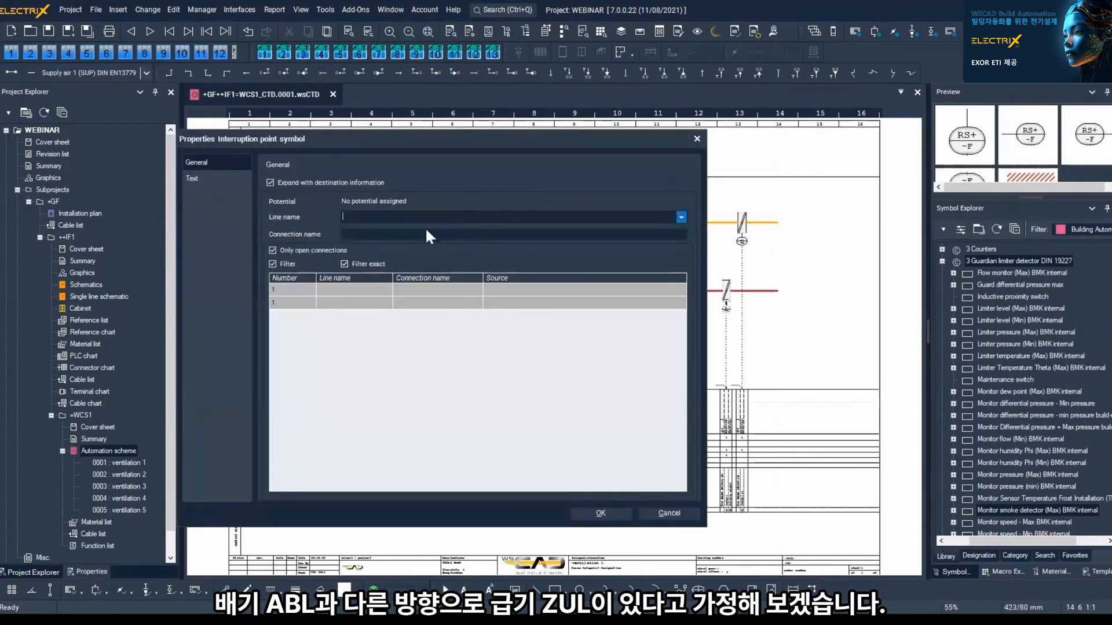
{"action": "type", "text": "ABL"}
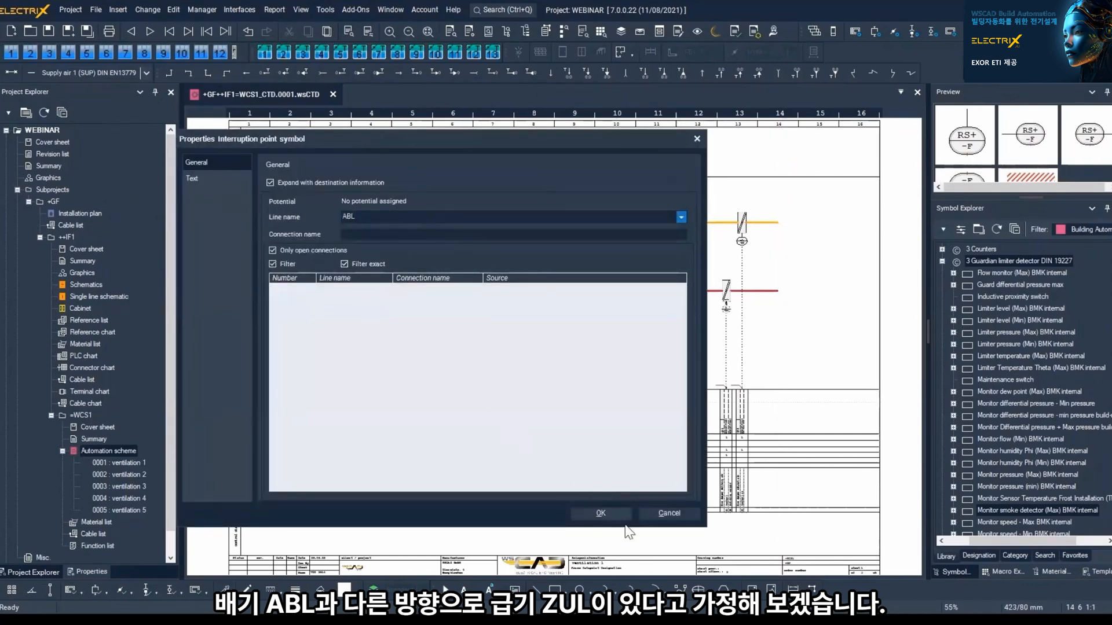
{"action": "left_click", "coordinate": [601, 513]}
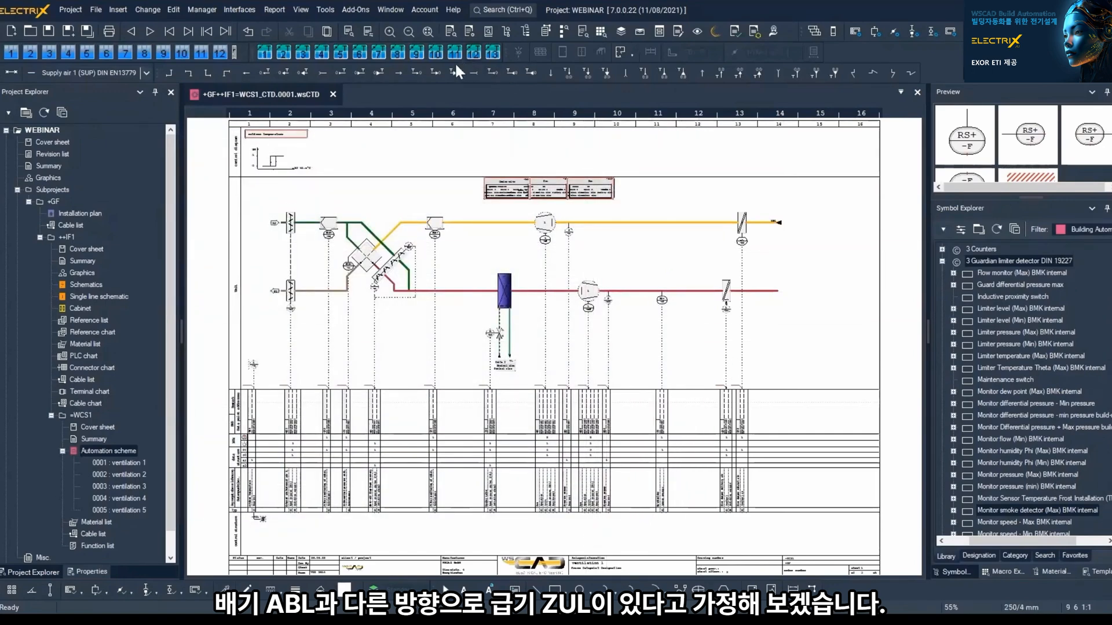
Step: Place an interruption point arrow at the open end of the red supply air line with line name ZUL
{"action": "left_click", "coordinate": [381, 71]}
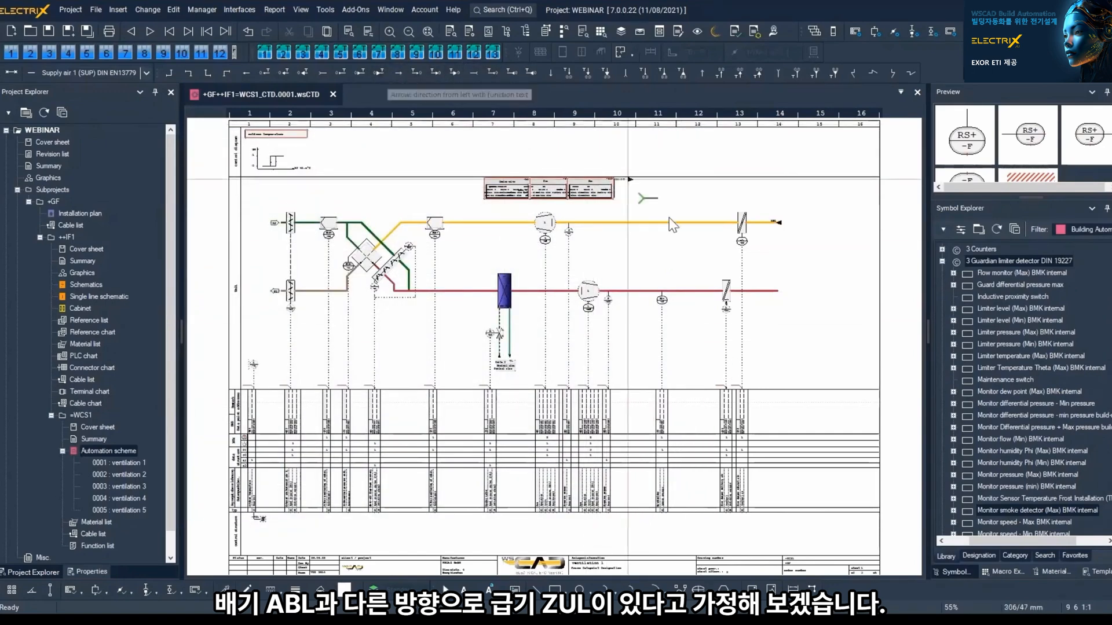
{"action": "left_click", "coordinate": [791, 309]}
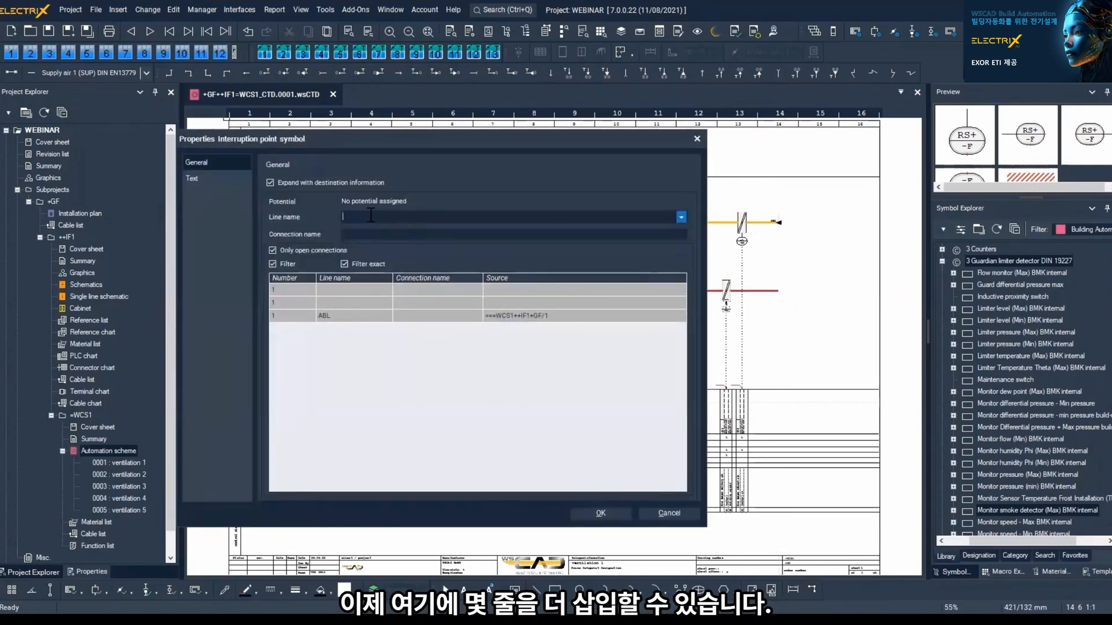
{"action": "type", "text": "ZUL"}
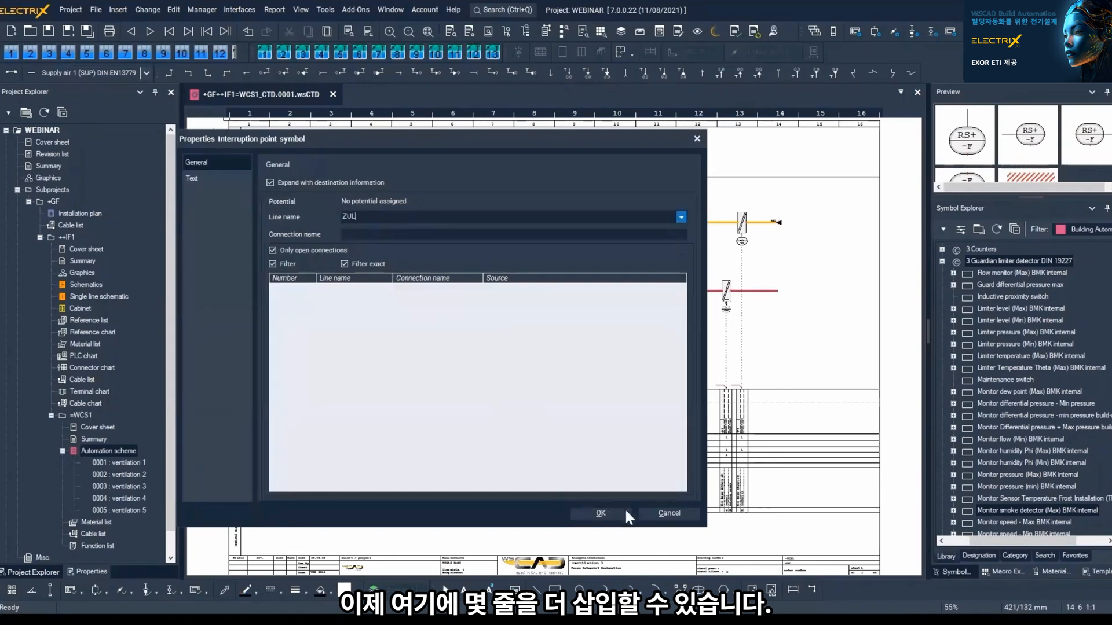
{"action": "left_click", "coordinate": [624, 512]}
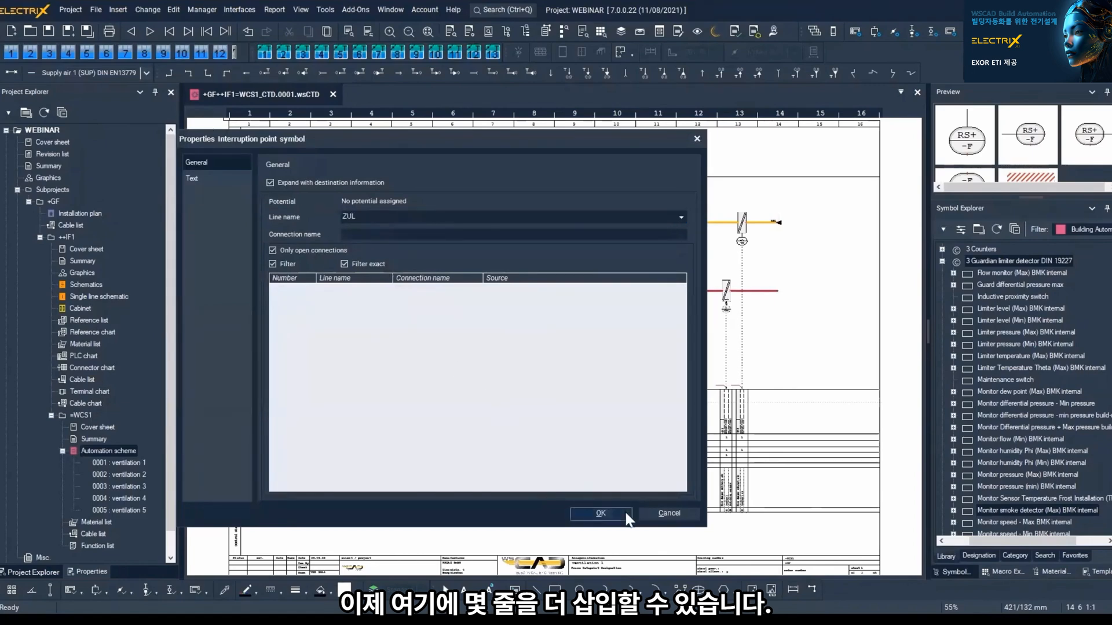
{"action": "scroll", "coordinate": [713, 292], "scroll_direction": "up", "scroll_amount": 4}
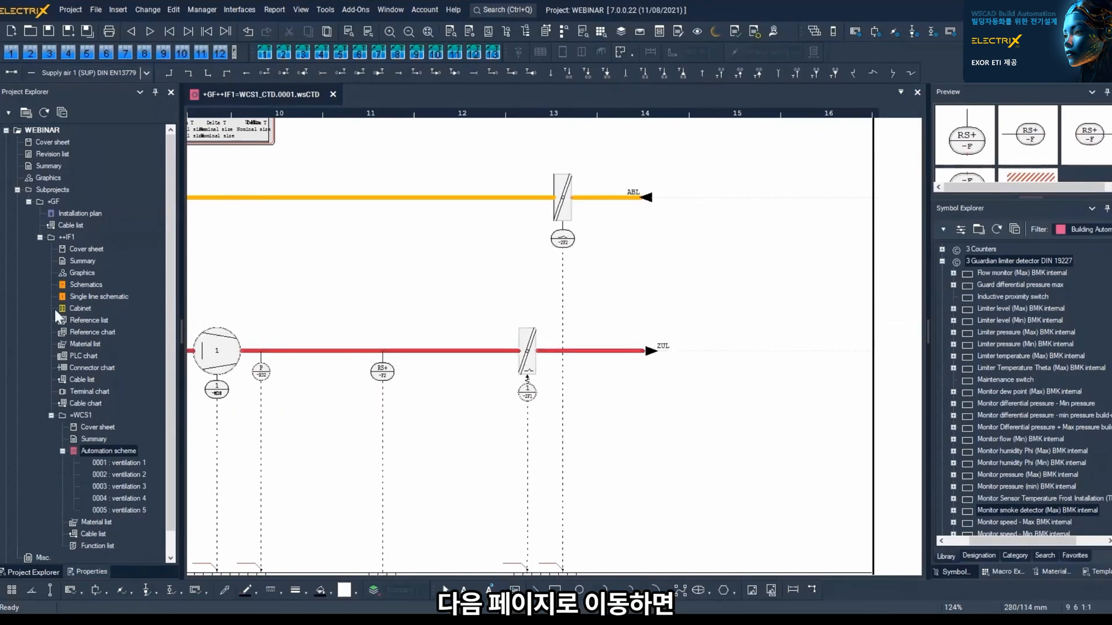
Step: On page 0002 ventilation 2, draw a horizontal Supply air 1 (SUP) line along the lower guide from column 2 to column 15
{"action": "double_click", "coordinate": [123, 473]}
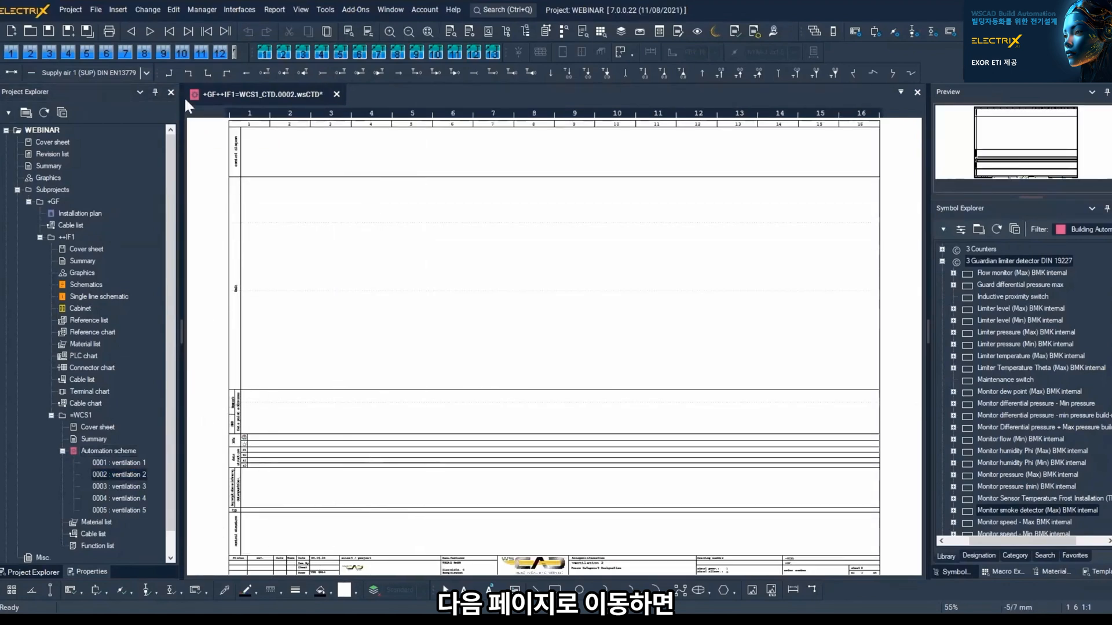
{"action": "left_click", "coordinate": [31, 70]}
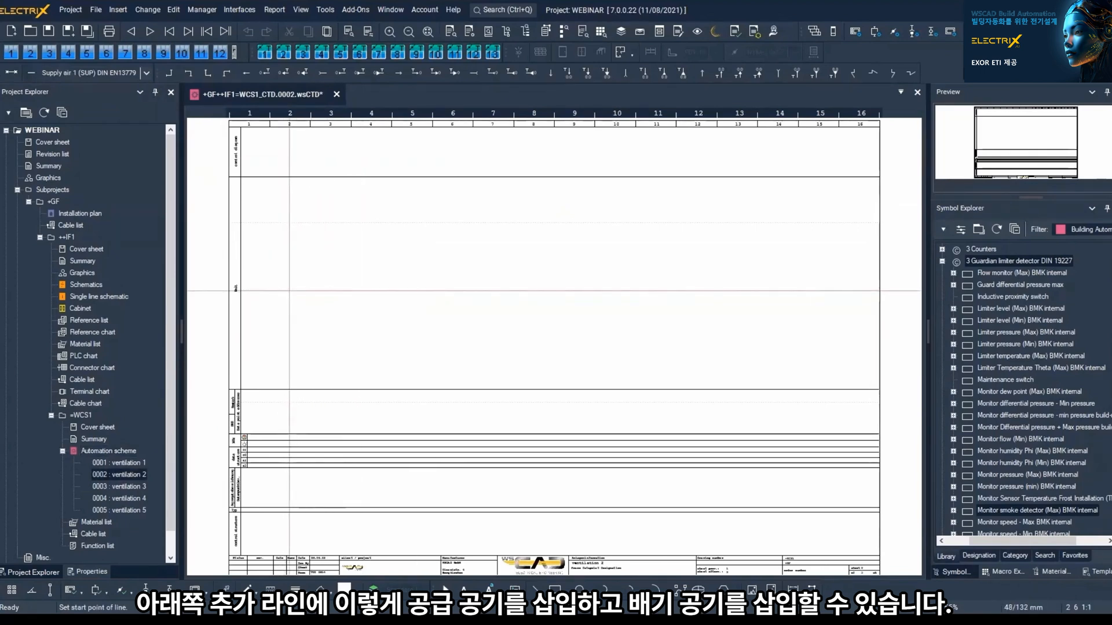
{"action": "left_click", "coordinate": [289, 290]}
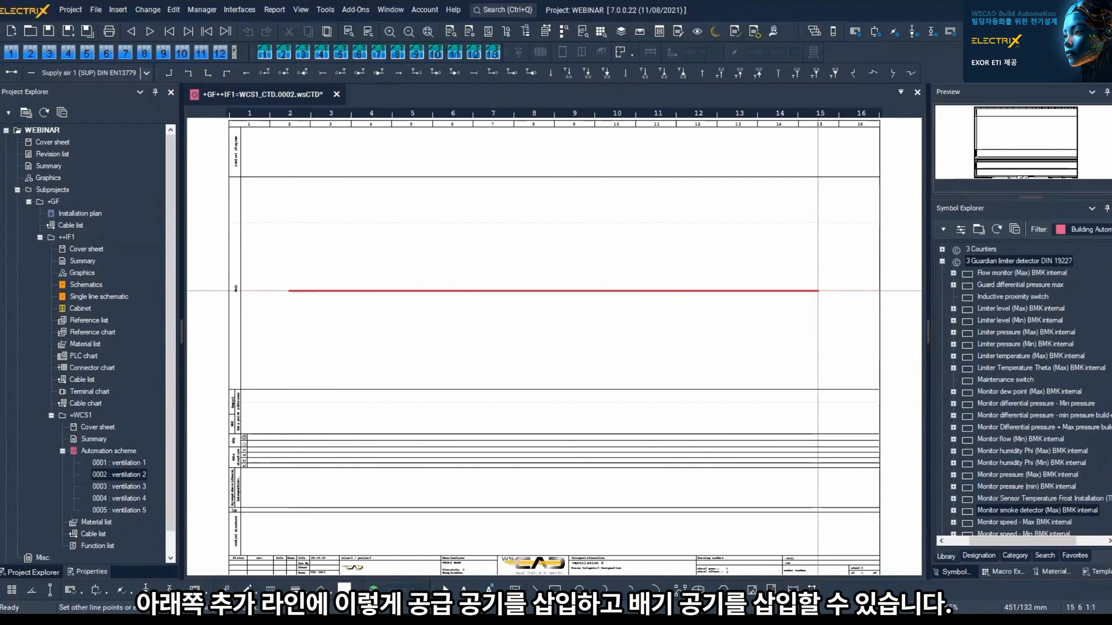
{"action": "left_click", "coordinate": [819, 291]}
{"action": "right_click", "coordinate": [808, 333]}
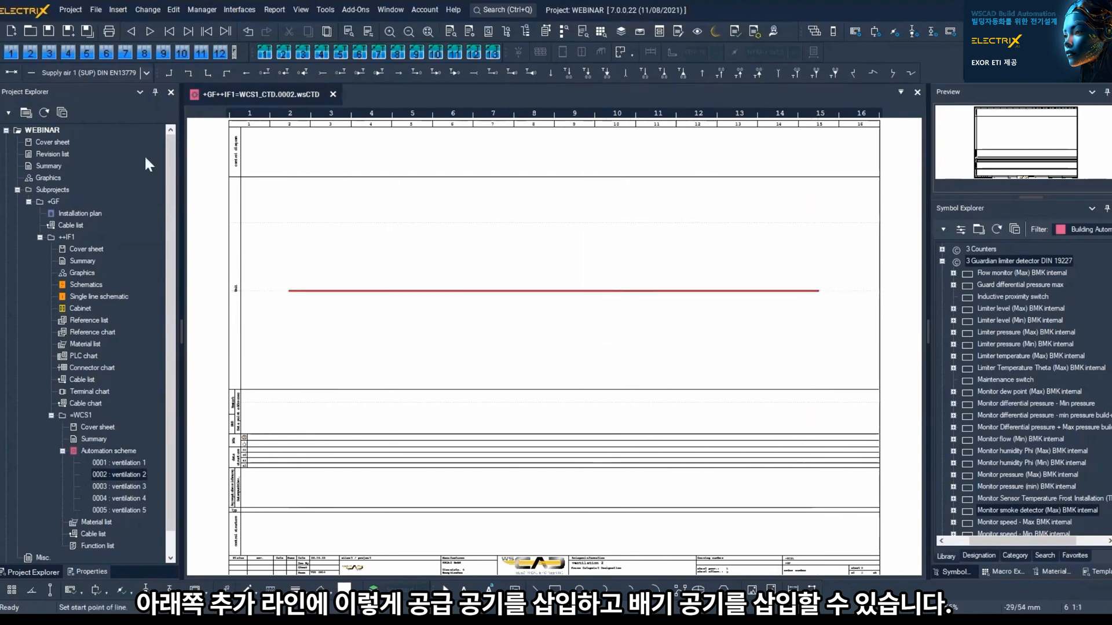
Step: Draw a horizontal Extract air (ETA) DIN EN13779 line along the upper guide from column 2 to column 15, above the supply air line
{"action": "left_click", "coordinate": [147, 73]}
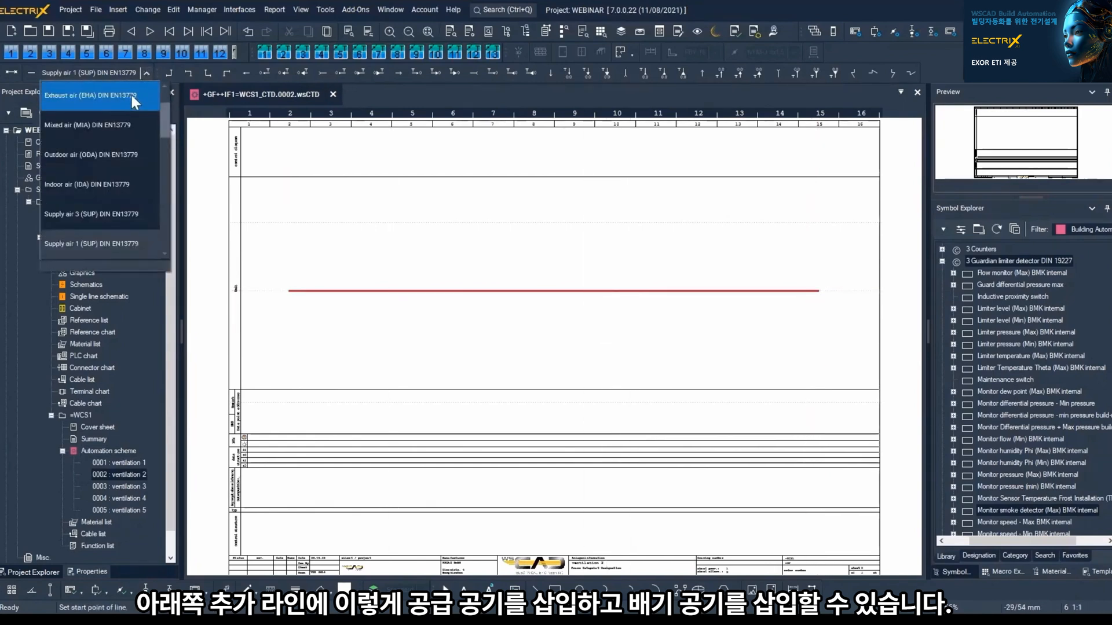
{"action": "left_click", "coordinate": [117, 95]}
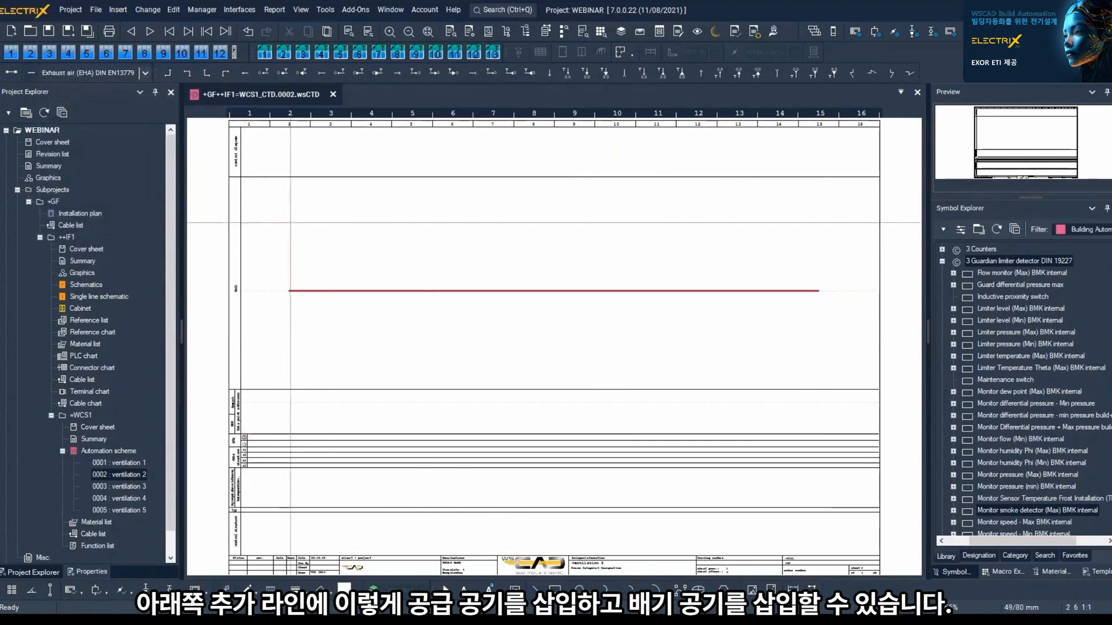
{"action": "left_click", "coordinate": [145, 73]}
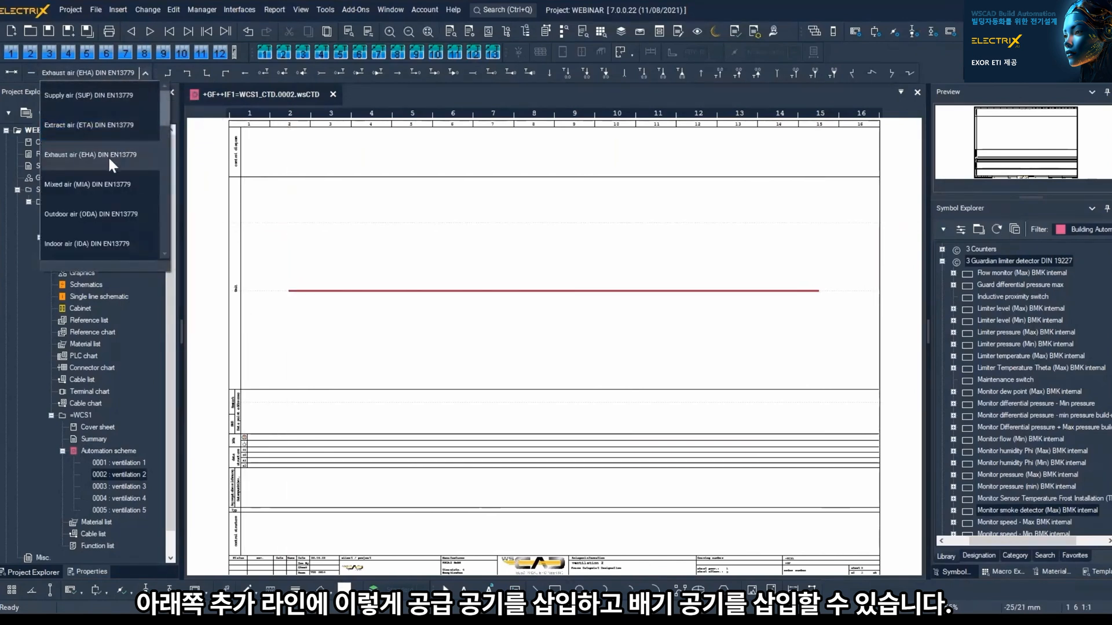
{"action": "left_click", "coordinate": [67, 124]}
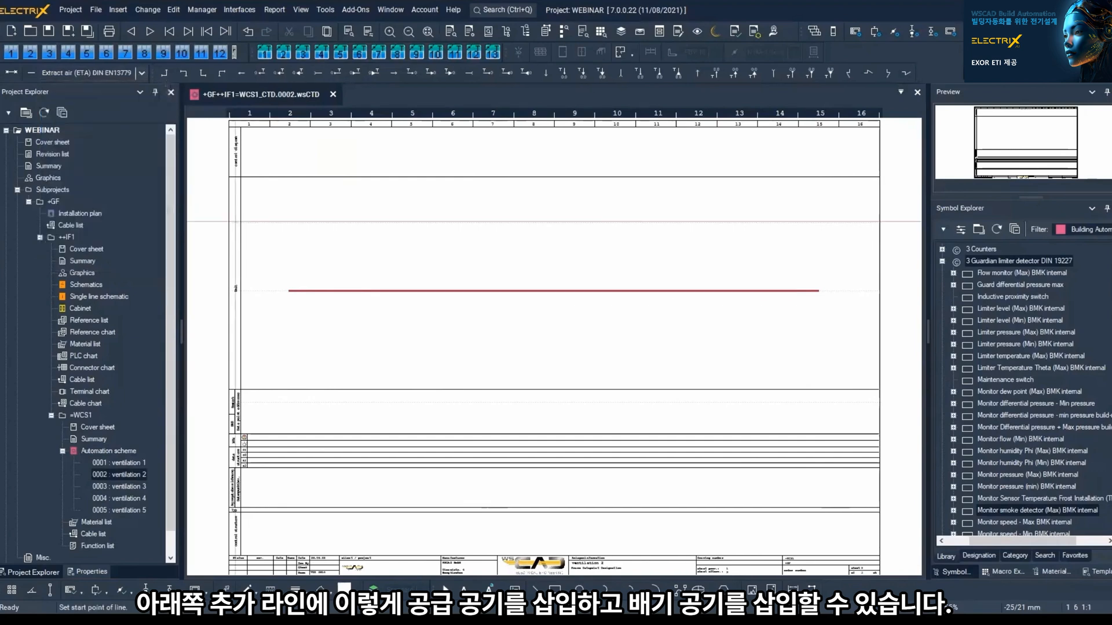
{"action": "left_click", "coordinate": [289, 222]}
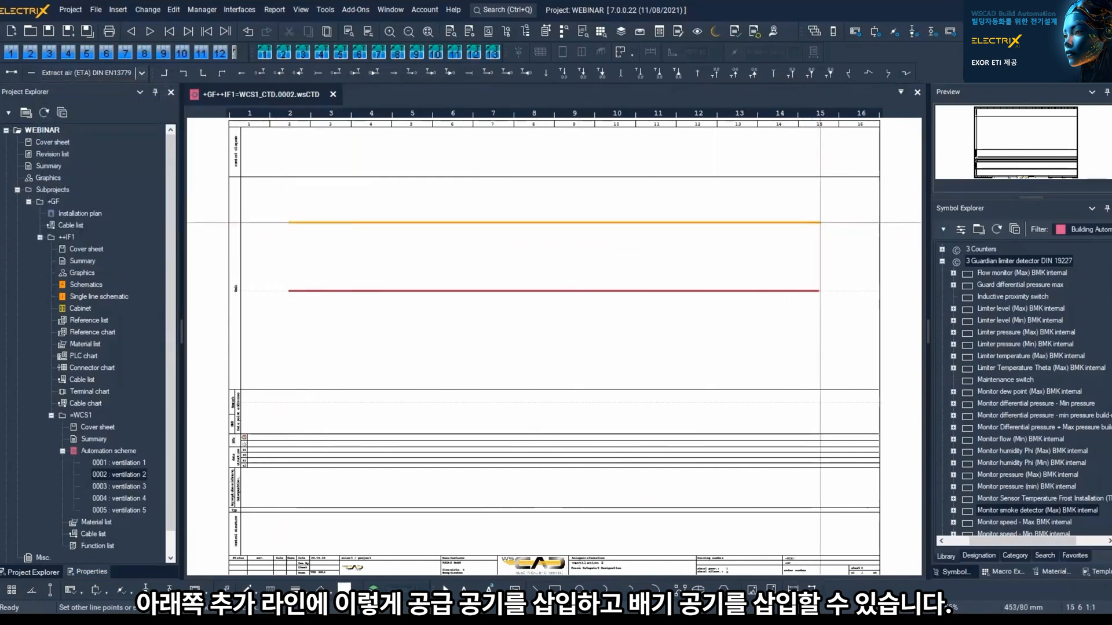
{"action": "left_click", "coordinate": [816, 222]}
{"action": "right_click", "coordinate": [832, 248]}
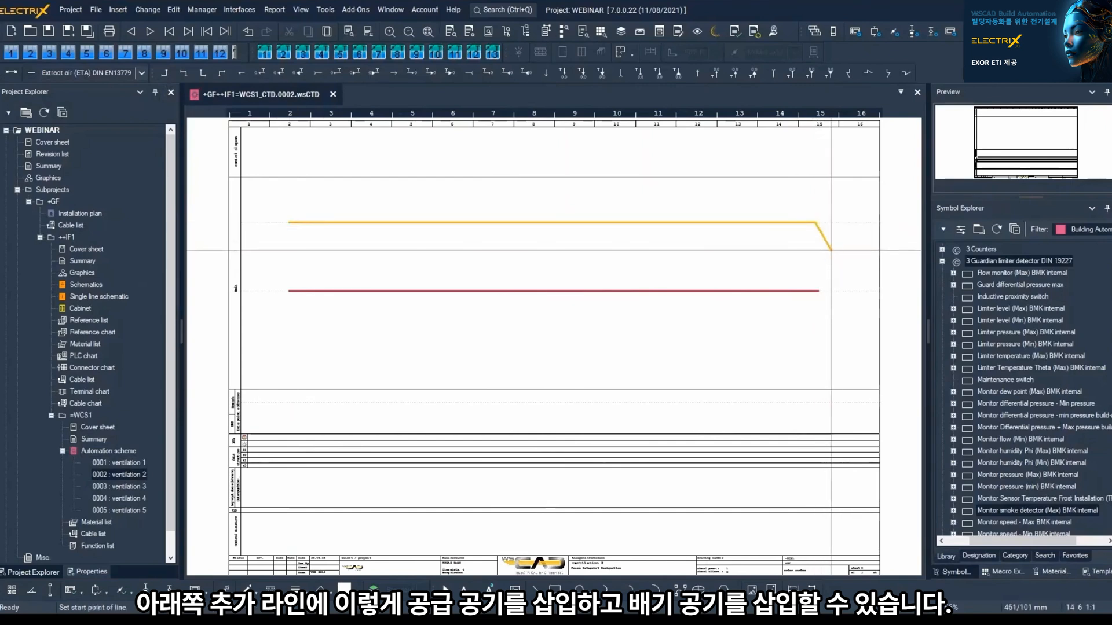
Step: Place an interruption point arrow at the start of the red supply air line and link it to the open ZUL connection
{"action": "left_click", "coordinate": [524, 75]}
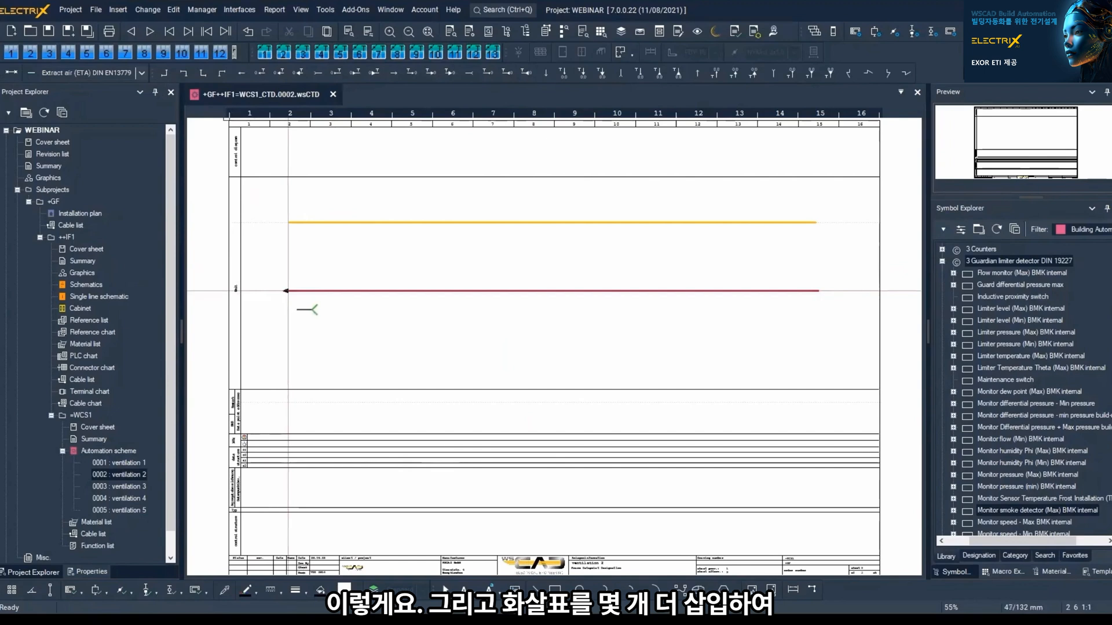
{"action": "left_click", "coordinate": [287, 291]}
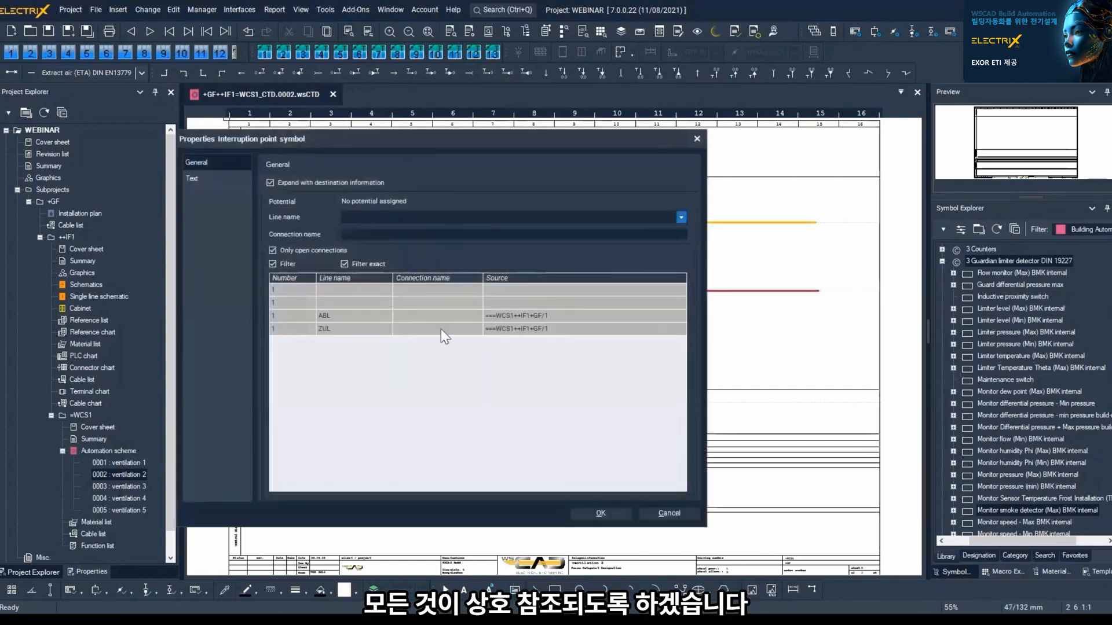
{"action": "double_click", "coordinate": [341, 330]}
Step: Move the ZUL arrow's cross-reference text off the red line to the free space in front of the arrow
{"action": "scroll", "coordinate": [317, 319], "scroll_direction": "up", "scroll_amount": 4}
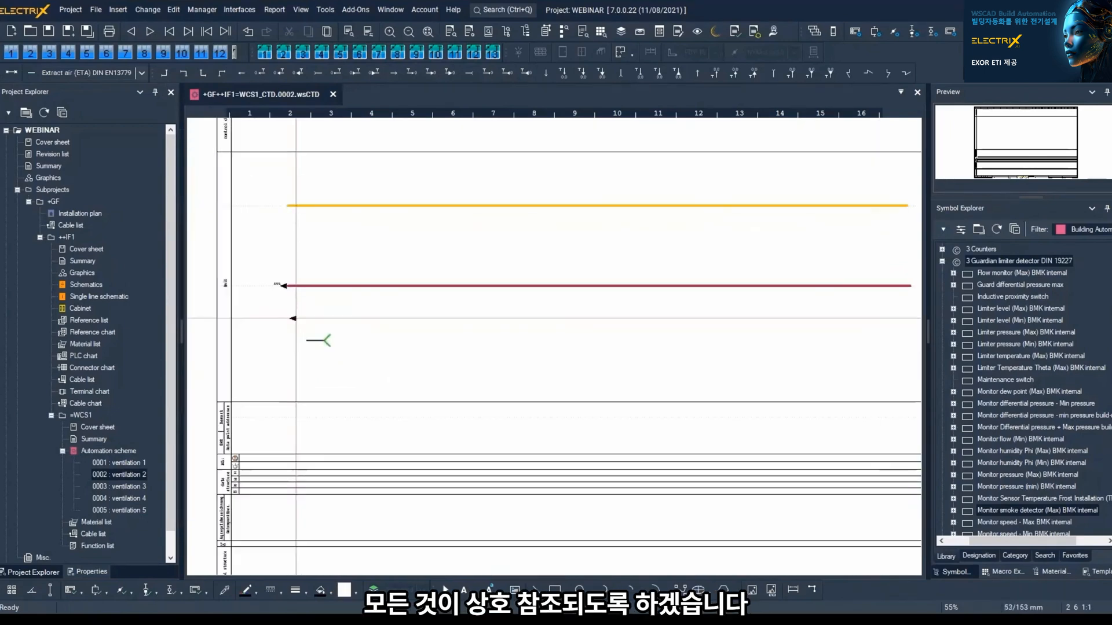
{"action": "scroll", "coordinate": [295, 293], "scroll_direction": "up", "scroll_amount": 5}
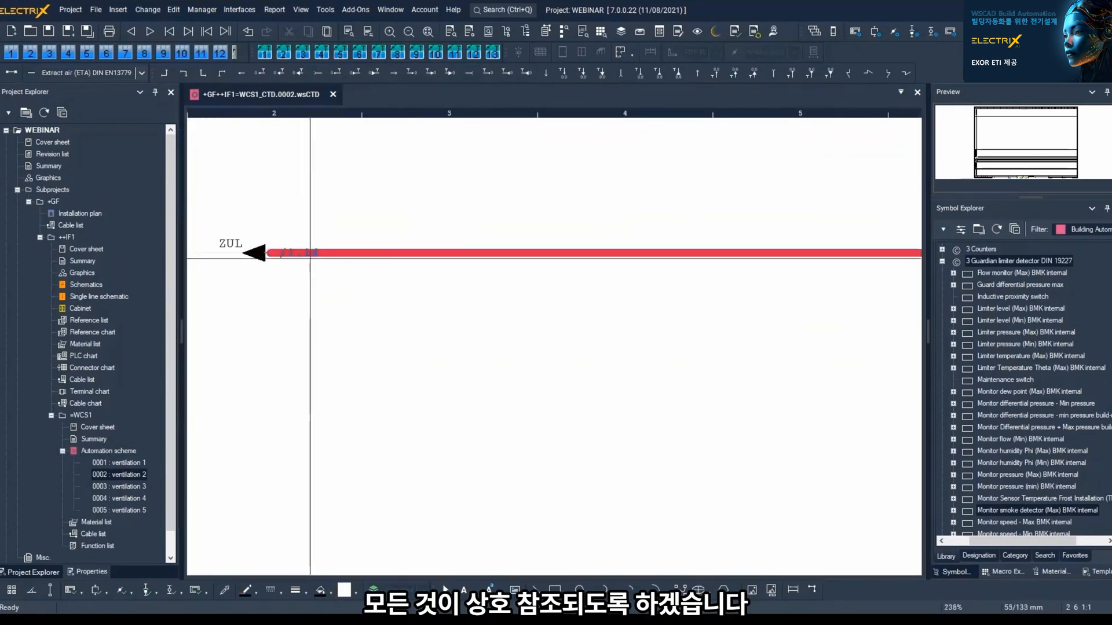
{"action": "left_click", "coordinate": [309, 253]}
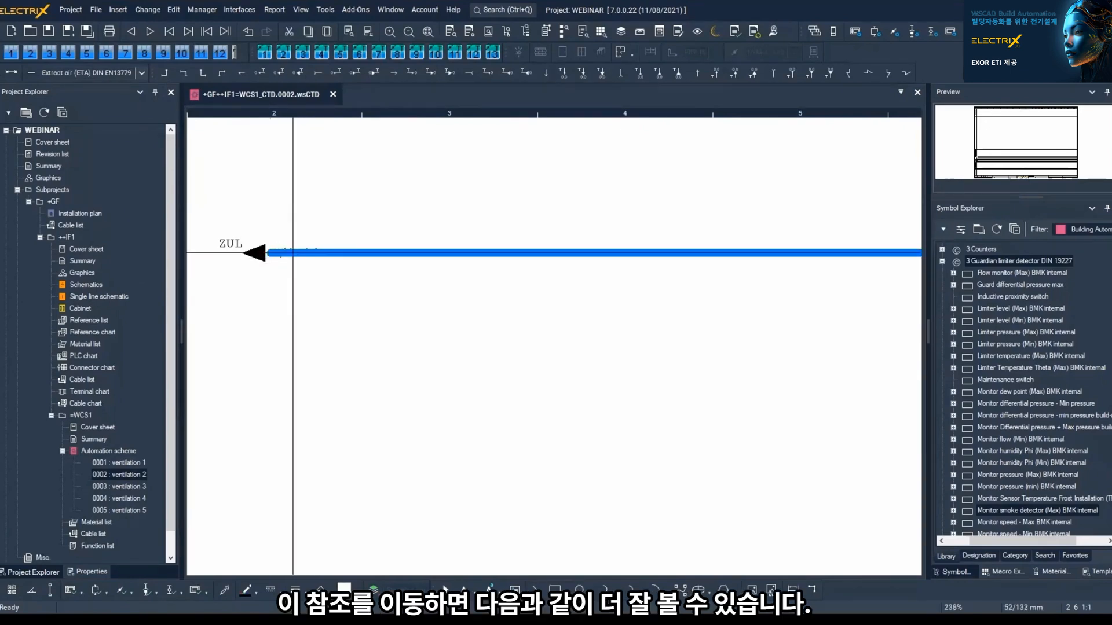
{"action": "double_click", "coordinate": [292, 253]}
{"action": "left_click", "coordinate": [601, 513]}
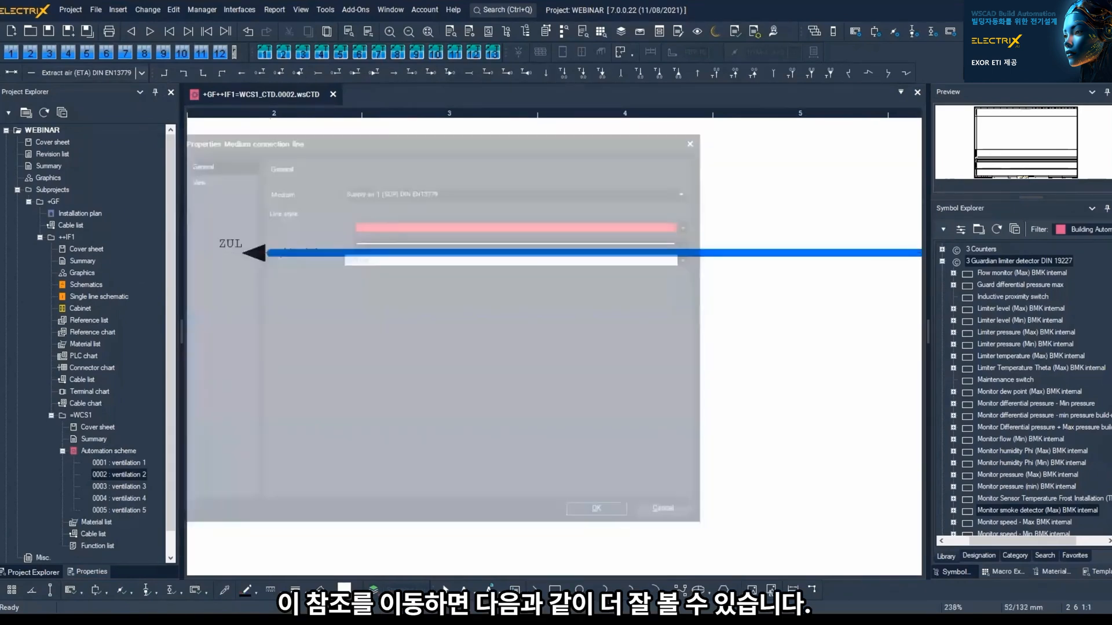
{"action": "scroll", "coordinate": [553, 346], "scroll_direction": "left", "scroll_amount": 3}
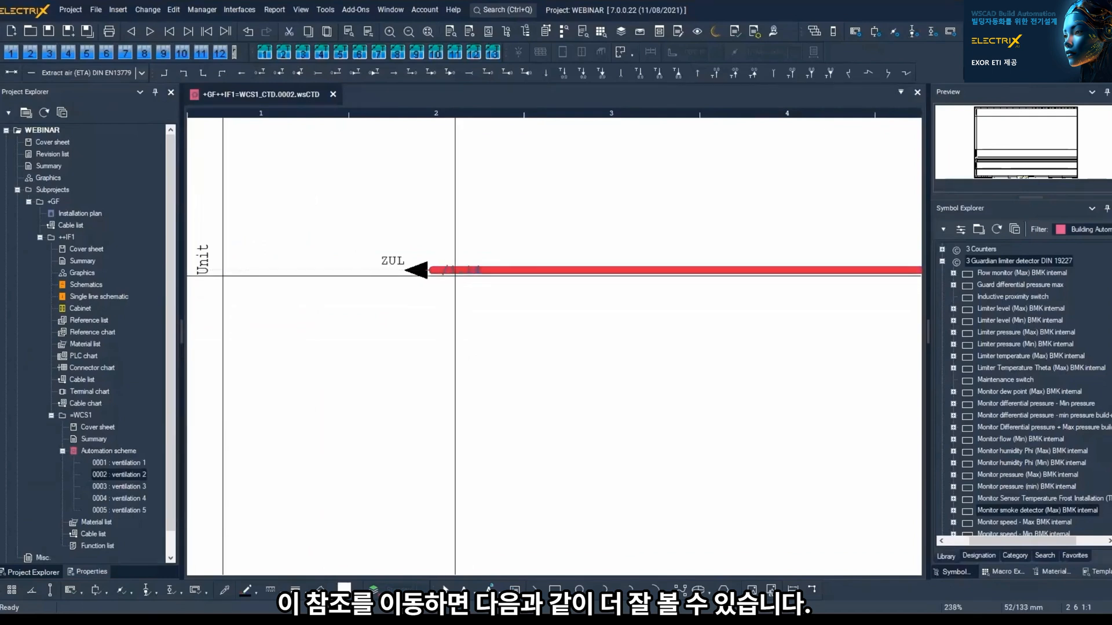
{"action": "left_click", "coordinate": [451, 271]}
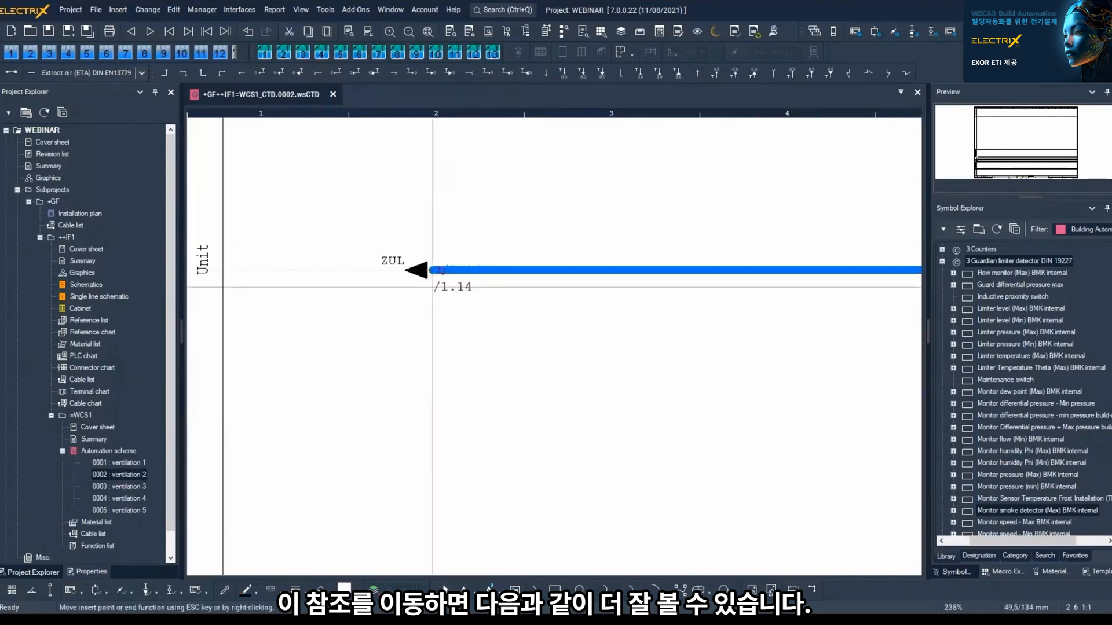
{"action": "left_click", "coordinate": [331, 270]}
Step: Place an incoming interruption point arrow at the start of the yellow extract air line and link it to the open ABL connection
{"action": "scroll", "coordinate": [490, 324], "scroll_direction": "down", "scroll_amount": 2}
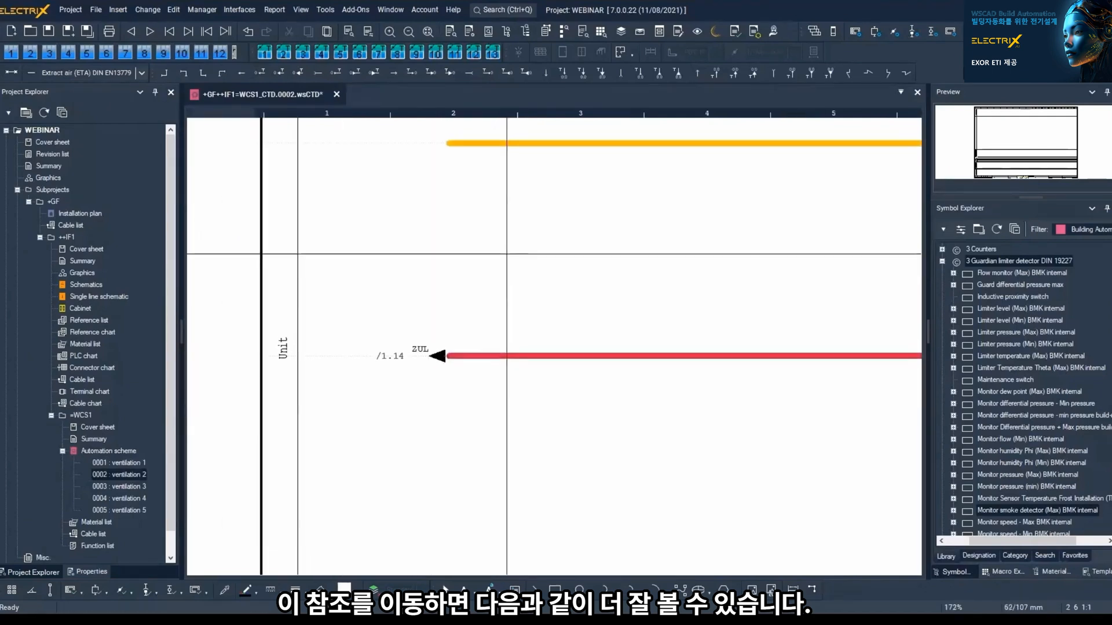
{"action": "middle_click_drag", "start_coordinate": [506, 253], "coordinate": [477, 351]}
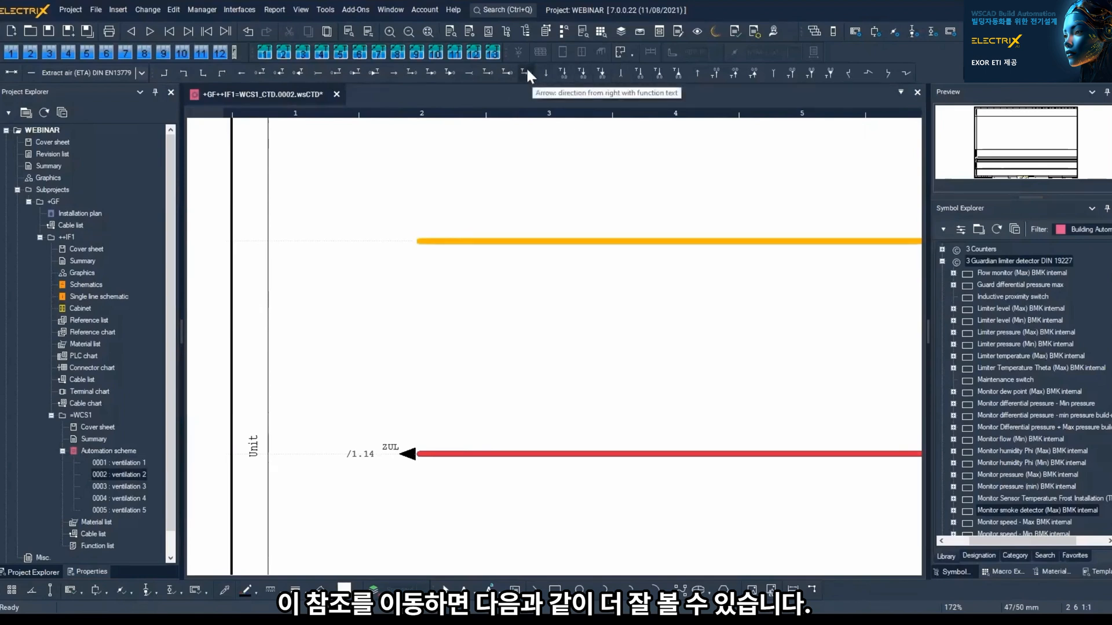
{"action": "left_click", "coordinate": [364, 68]}
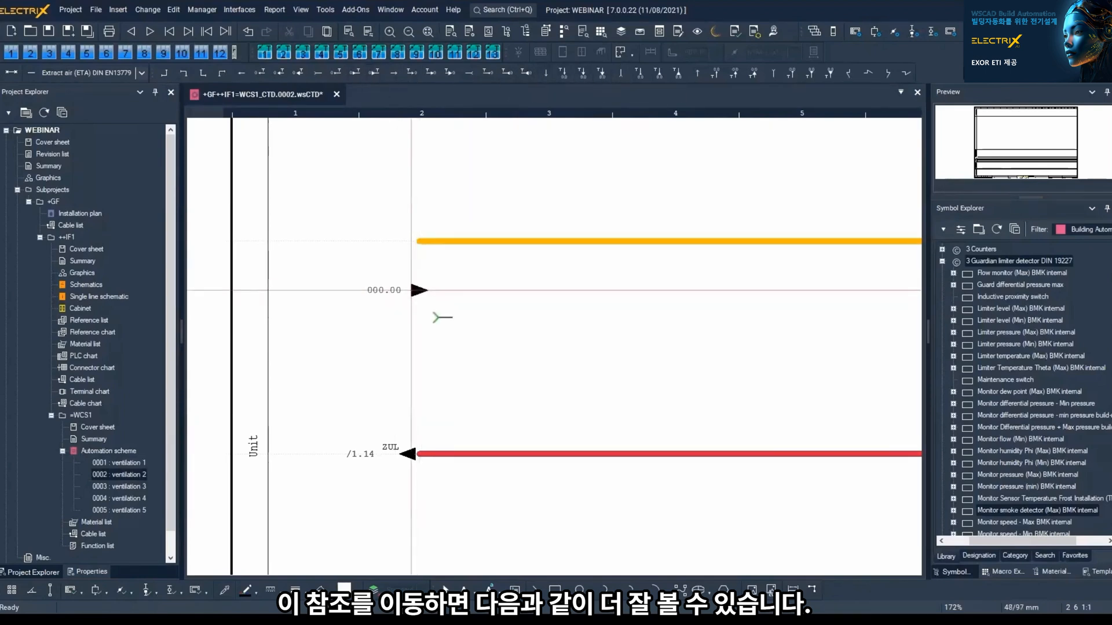
{"action": "left_click", "coordinate": [407, 241]}
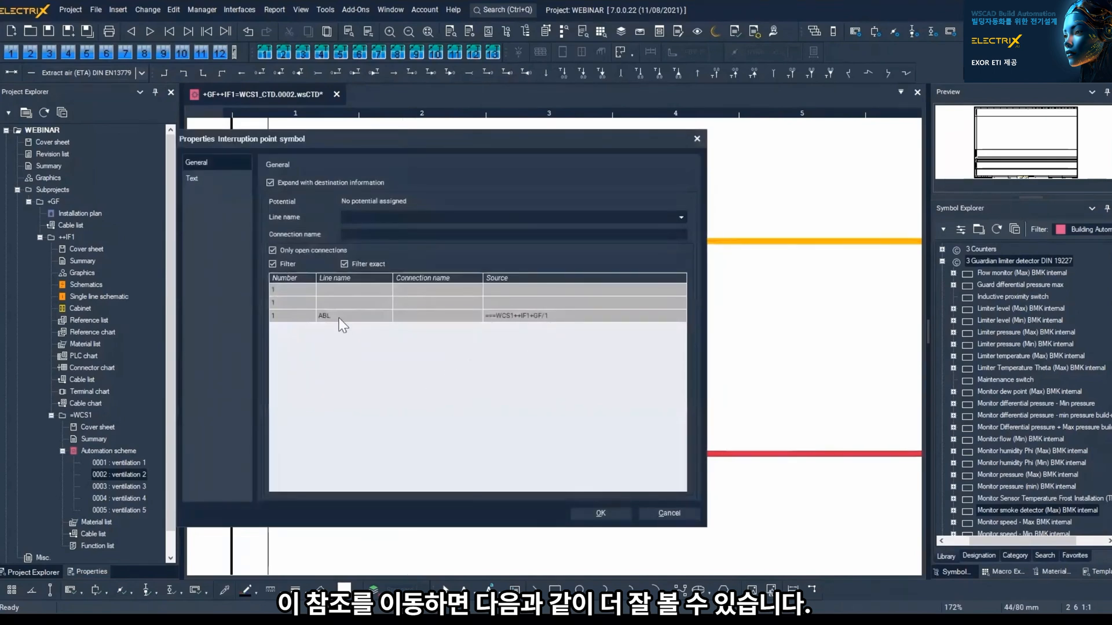
{"action": "double_click", "coordinate": [340, 317]}
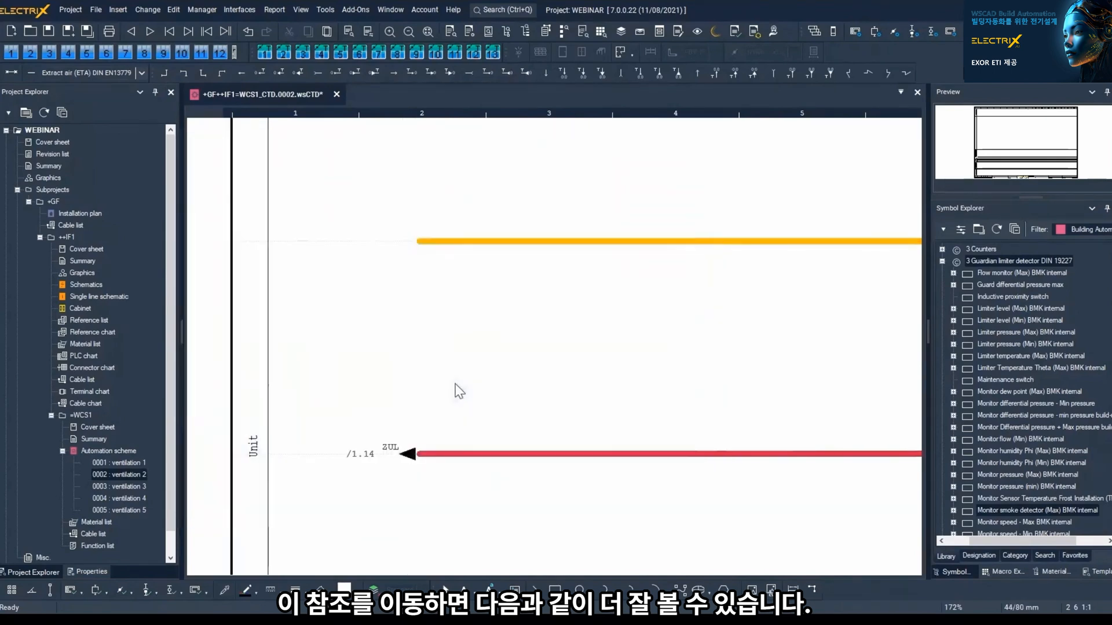
{"action": "scroll", "coordinate": [542, 352], "scroll_direction": "down", "scroll_amount": 3}
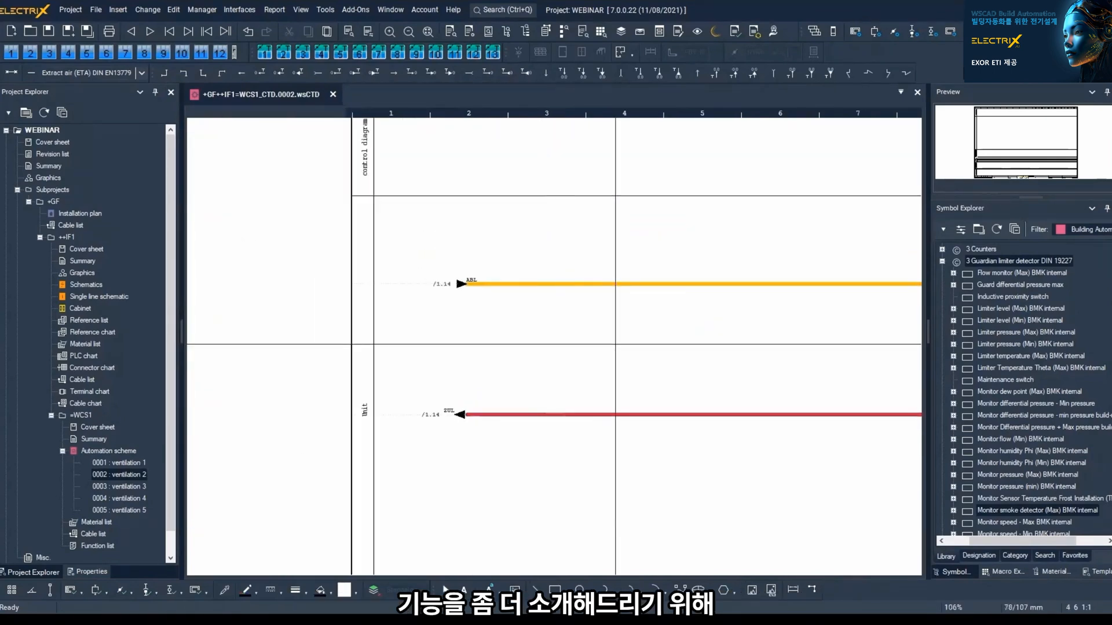
{"action": "middle_click_drag", "start_coordinate": [617, 344], "coordinate": [513, 332]}
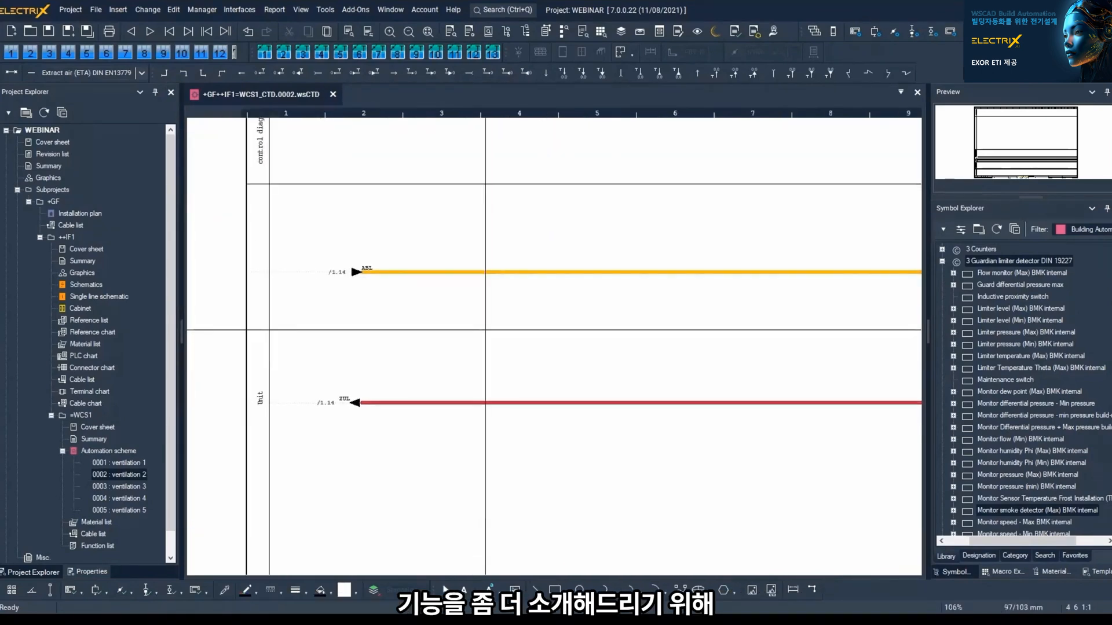
Step: Copy both fire dampers with their data point entries from page ventilation 1 onto the start of the air lines on page ventilation 2
{"action": "left_click", "coordinate": [129, 462]}
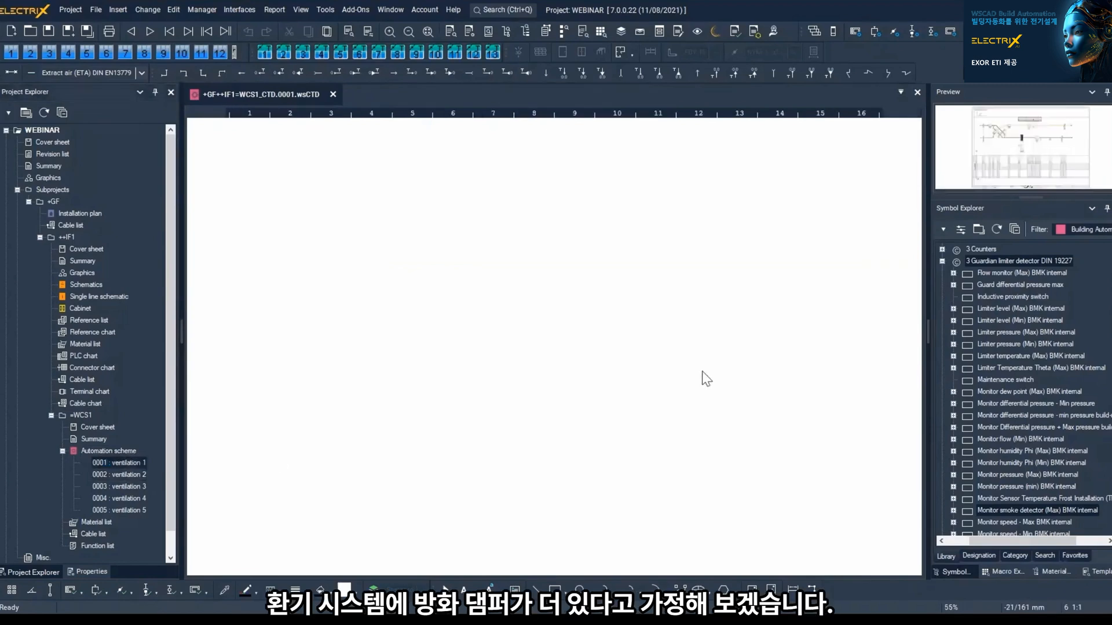
{"action": "left_click_drag", "start_coordinate": [697, 194], "coordinate": [761, 528]}
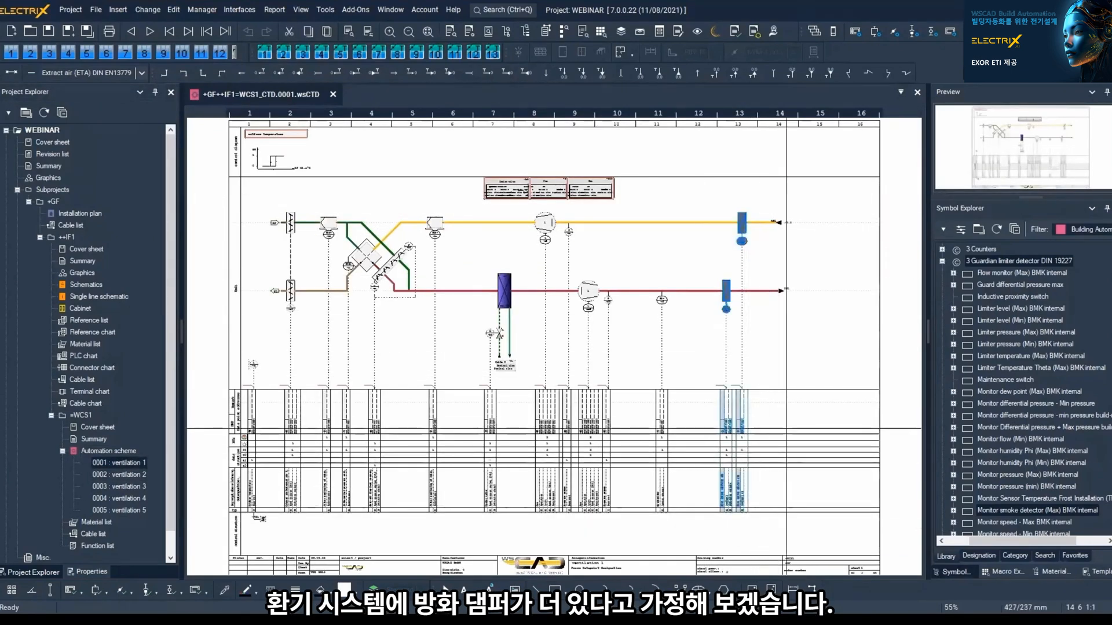
{"action": "left_click", "coordinate": [116, 474]}
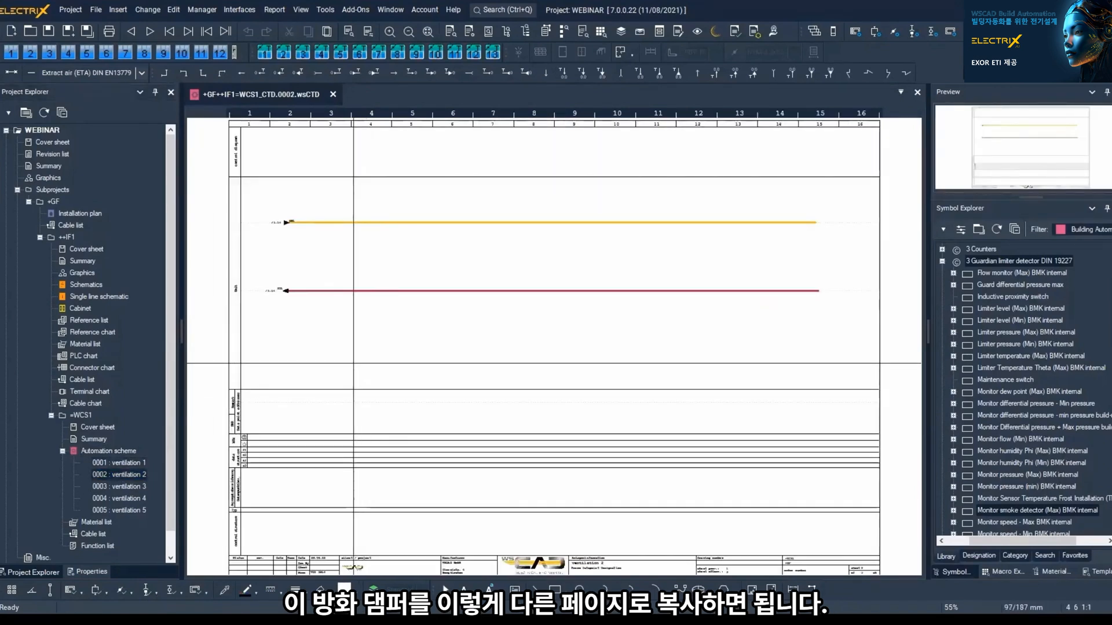
{"action": "key", "text": "ctrl+v"}
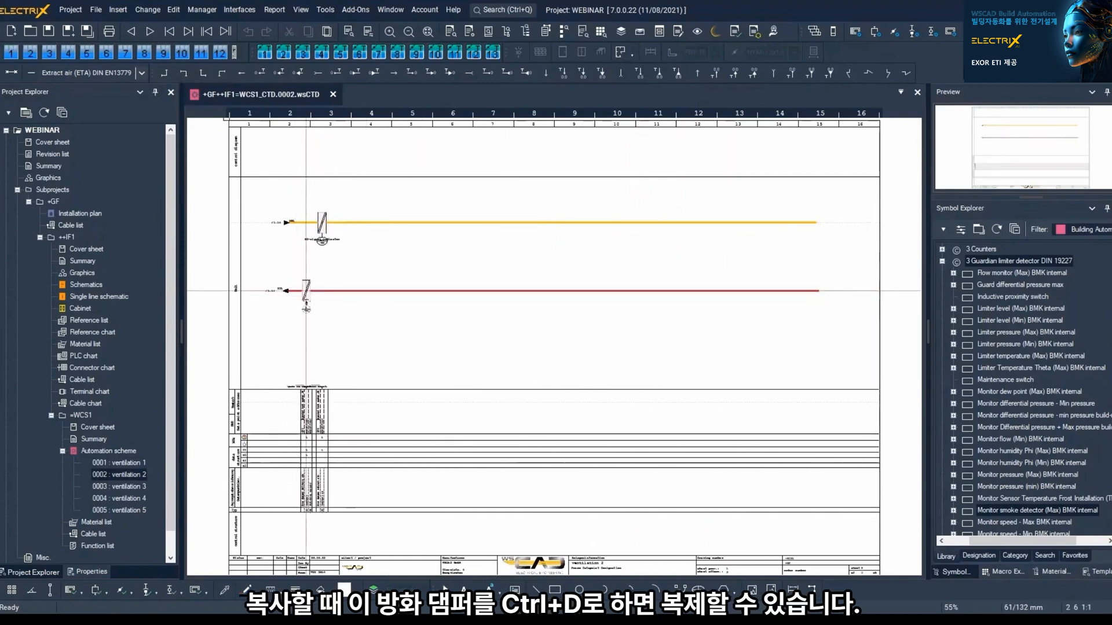
{"action": "left_click", "coordinate": [307, 291]}
{"action": "middle_click_drag", "start_coordinate": [397, 418], "coordinate": [427, 344]}
{"action": "scroll", "coordinate": [428, 343], "scroll_direction": "down", "scroll_amount": 1}
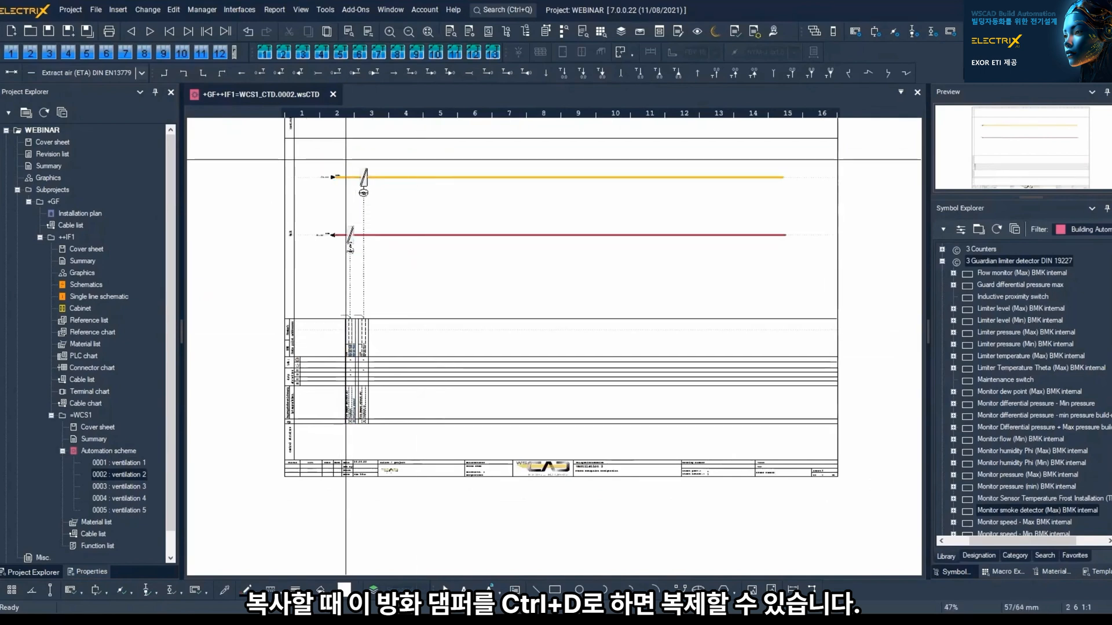
Step: Duplicate both fire dampers with their data point entries as five evenly spaced copies along the air lines of page ventilation 2
{"action": "left_click_drag", "start_coordinate": [345, 159], "coordinate": [403, 435]}
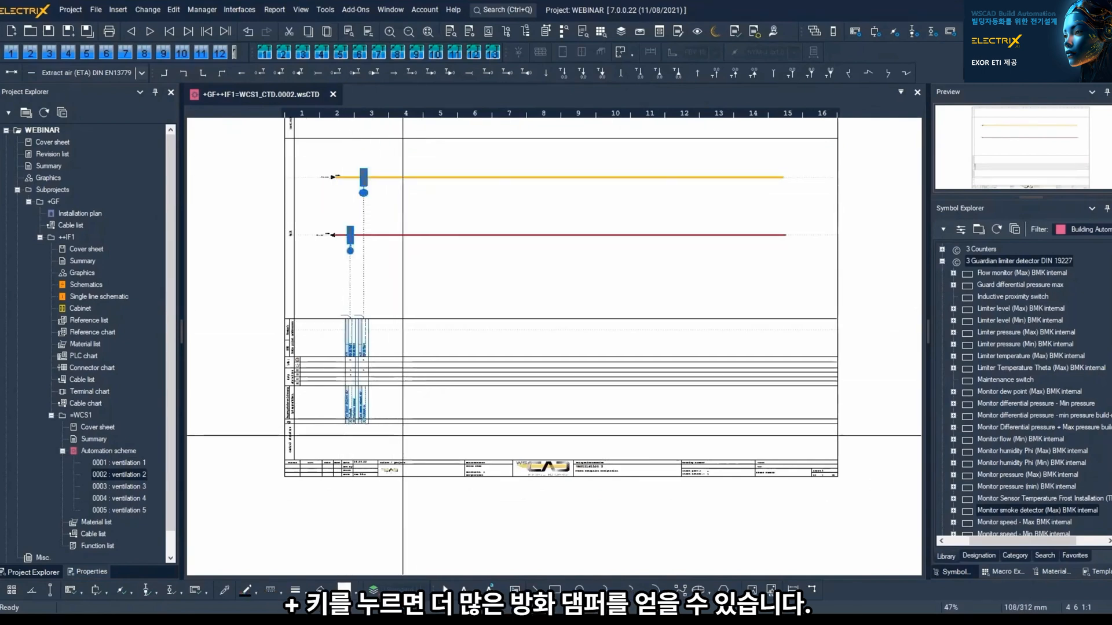
{"action": "key", "text": "ctrl+c"}
{"action": "key", "text": "ctrl+v"}
{"action": "key", "text": "plus"}
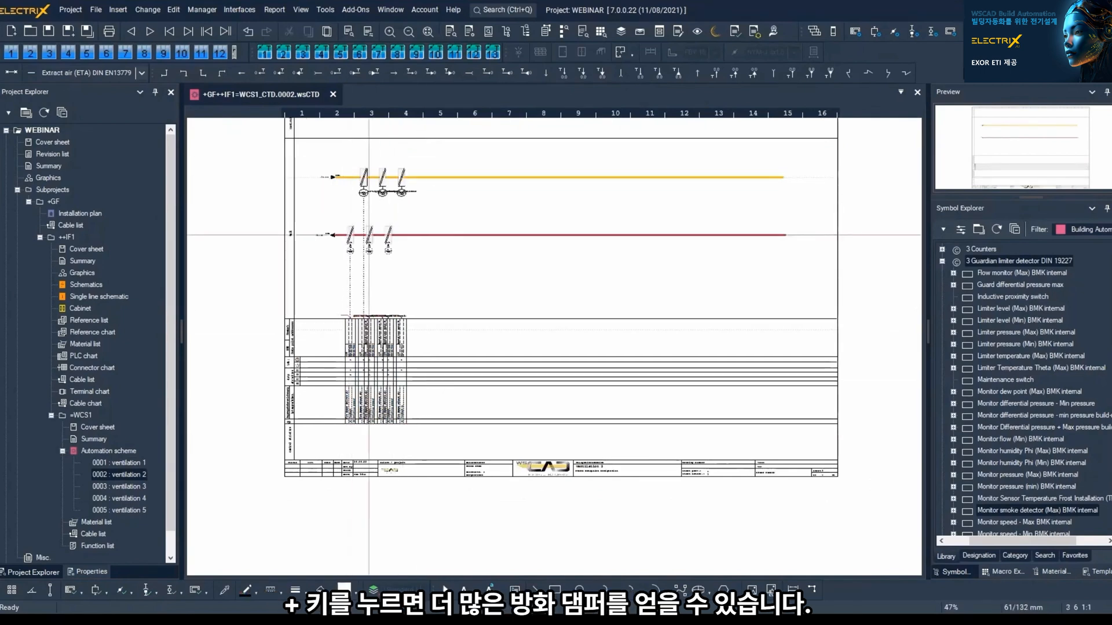
{"action": "key", "text": "plus"}
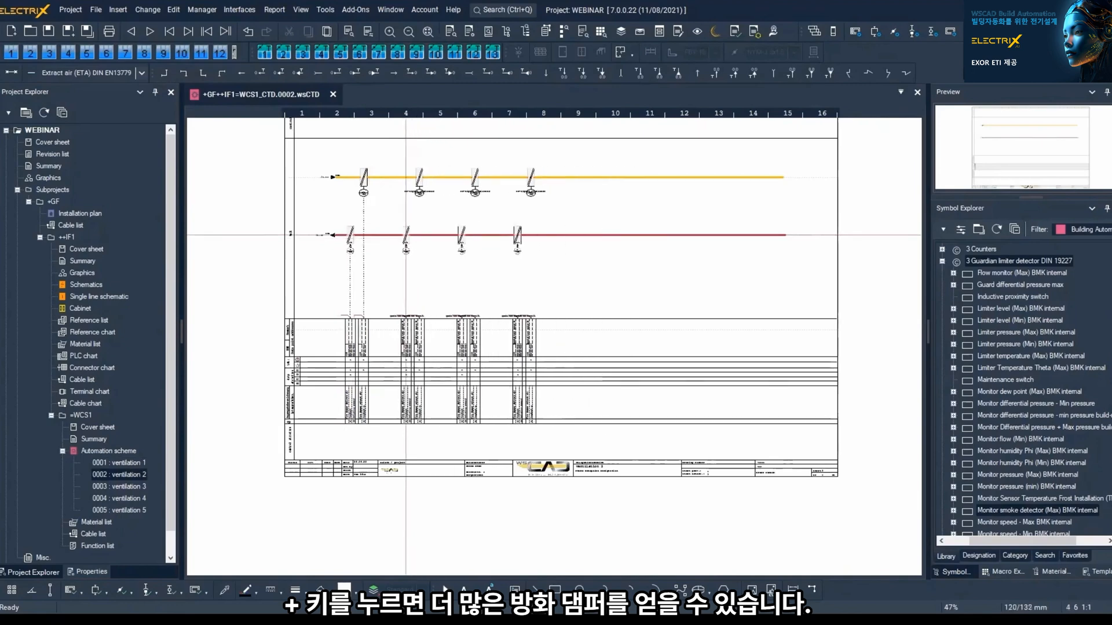
{"action": "key", "text": "plus"}
{"action": "key", "text": "plus"}
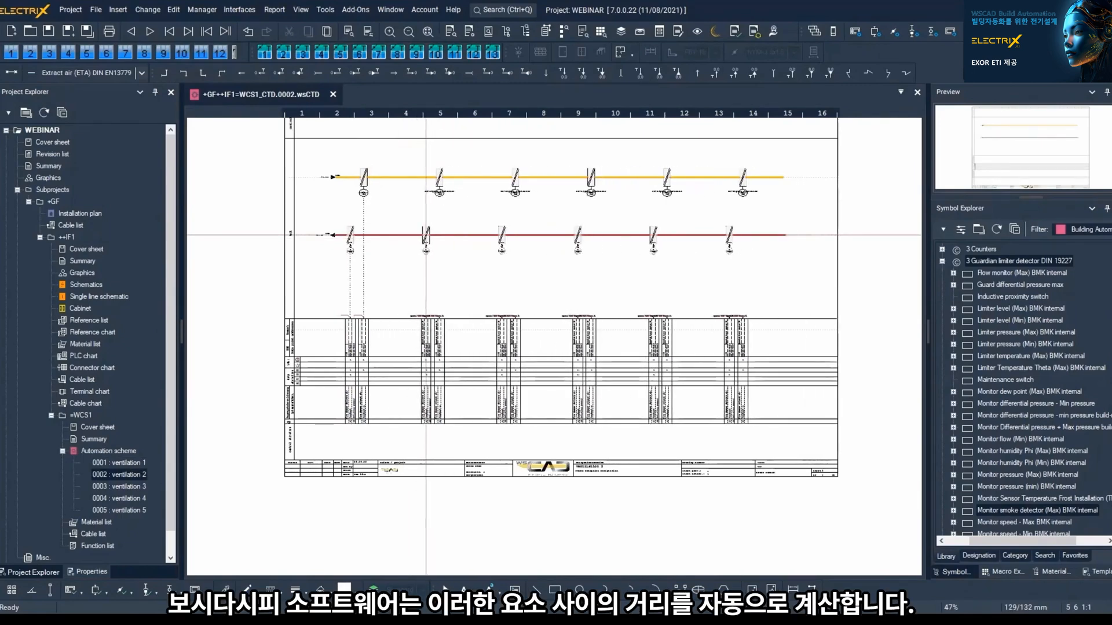
{"action": "left_click", "coordinate": [426, 234]}
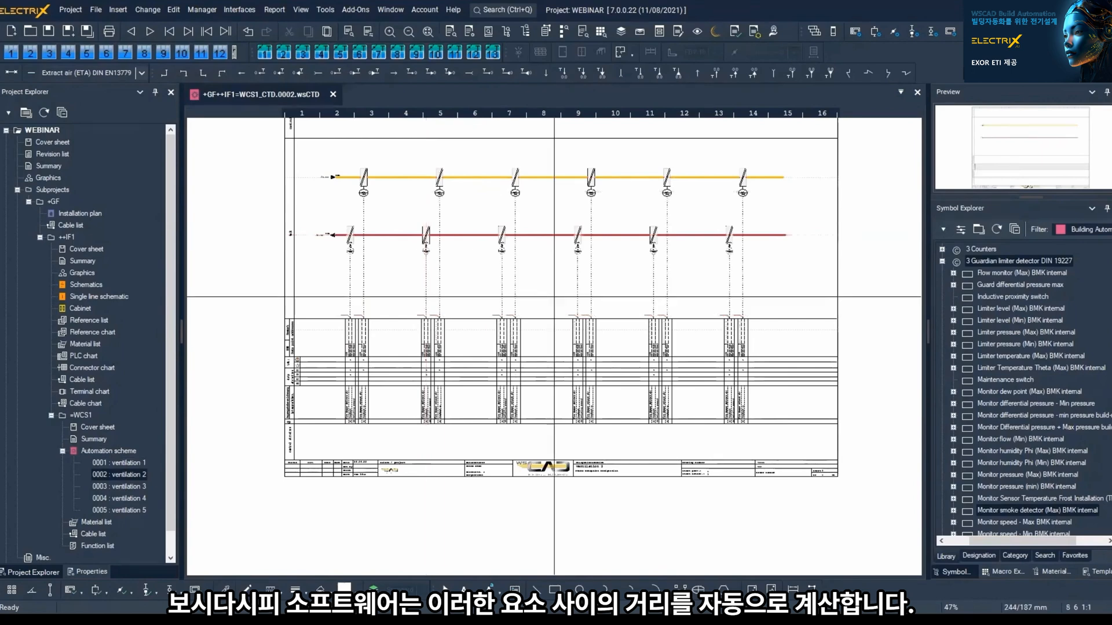
{"action": "scroll", "coordinate": [446, 385], "scroll_direction": "up", "scroll_amount": 4}
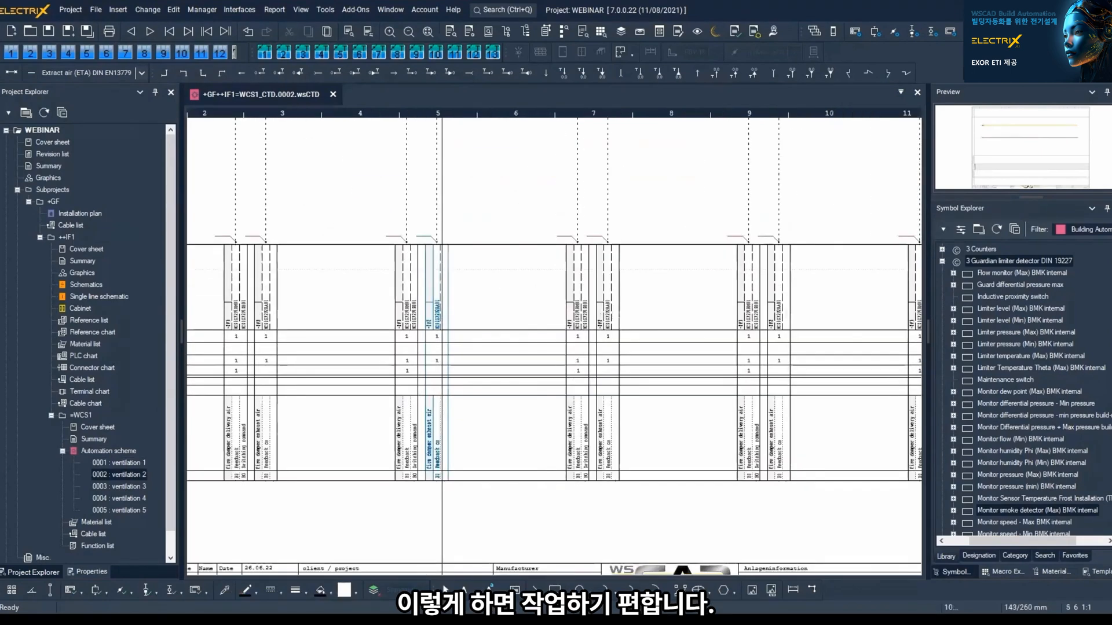
{"action": "scroll", "coordinate": [512, 349], "scroll_direction": "down", "scroll_amount": 3}
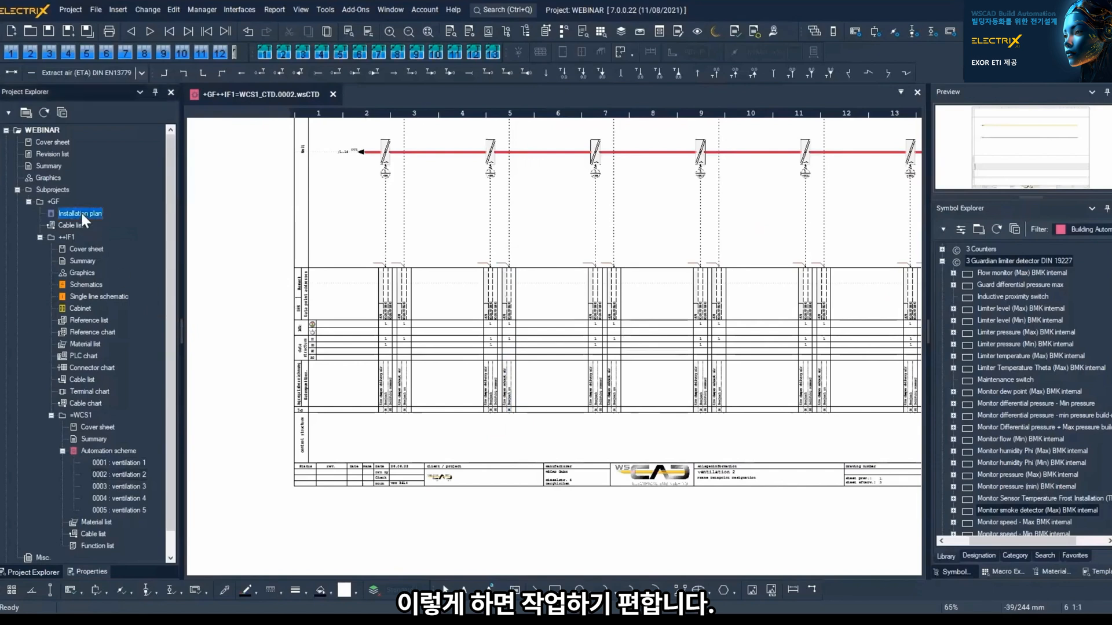
Step: Create one new page, number 1, in the installation plan of +GF
{"action": "right_click", "coordinate": [81, 212]}
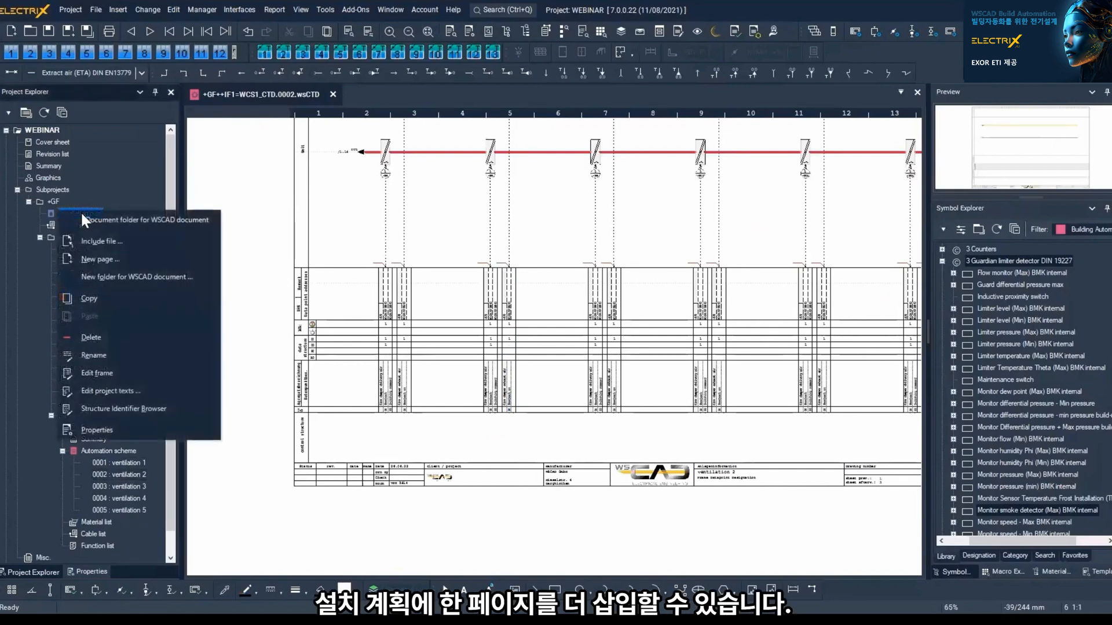
{"action": "left_click", "coordinate": [129, 241]}
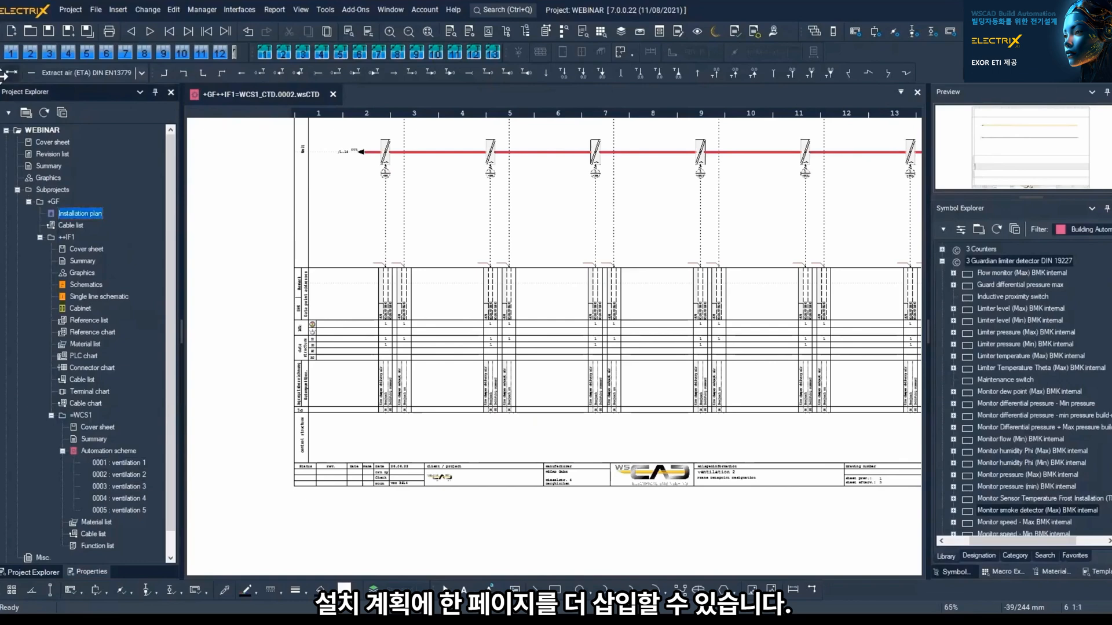
{"action": "right_click", "coordinate": [64, 210]}
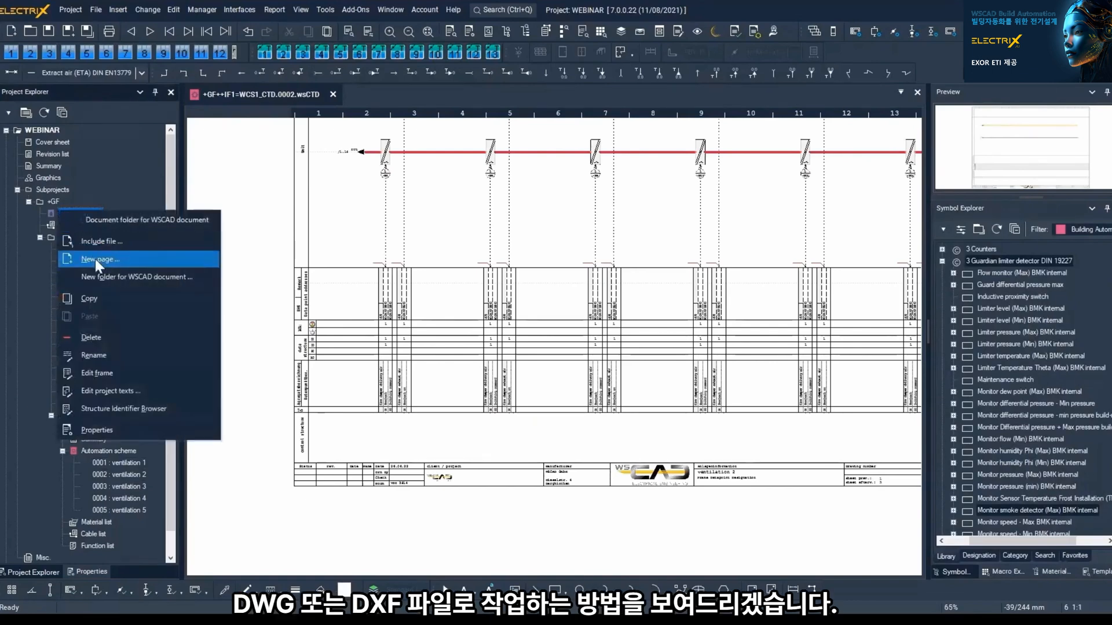
{"action": "left_click", "coordinate": [95, 259]}
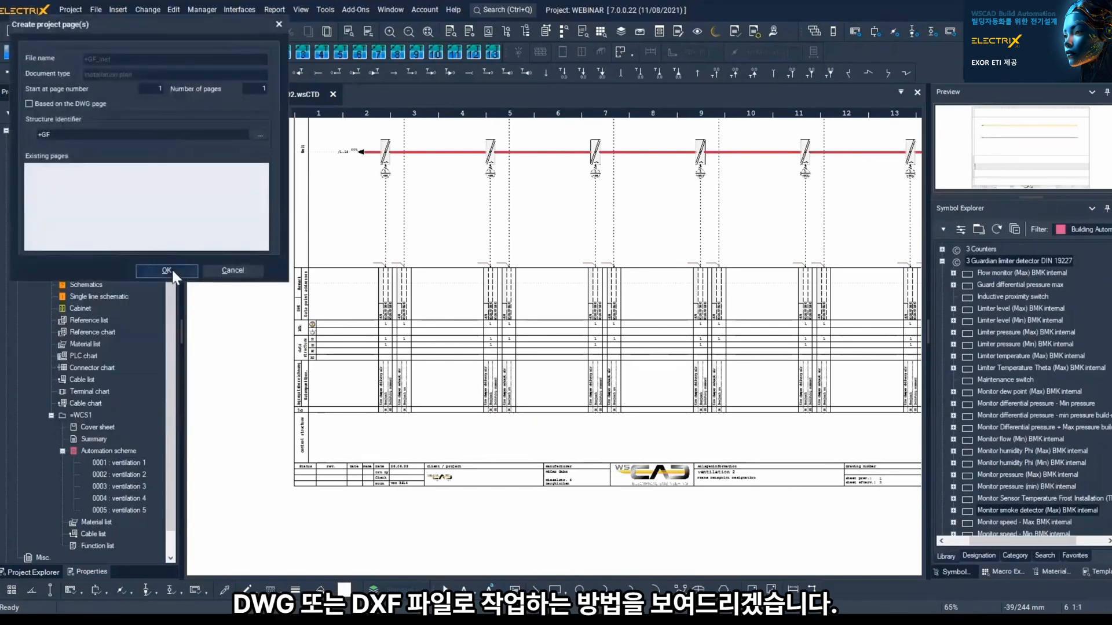
{"action": "left_click", "coordinate": [167, 270]}
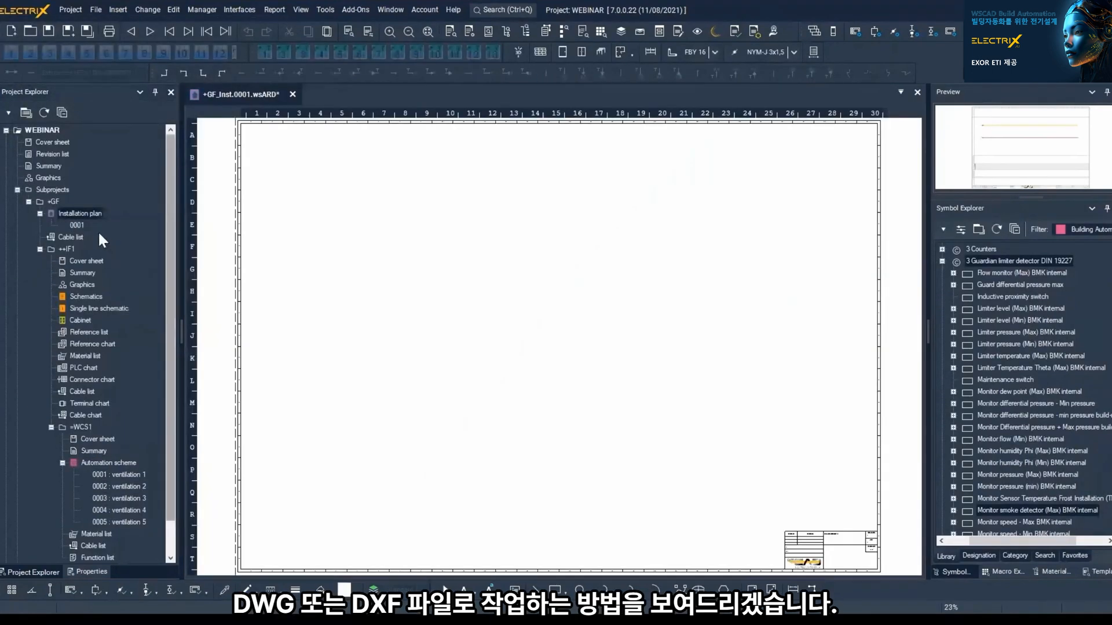
Step: Load Muster UG.dwg for DXF/DWG import onto installation plan page 0001 and fit the drawing to the page at scale 1:300
{"action": "right_click", "coordinate": [72, 224]}
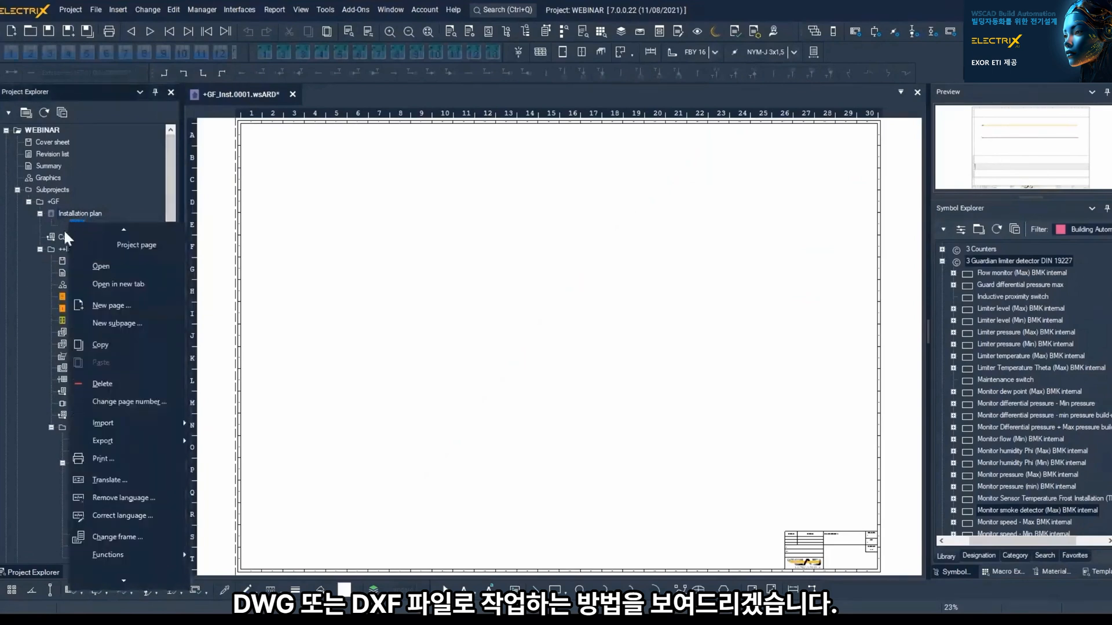
{"action": "mouse_move", "coordinate": [126, 423]}
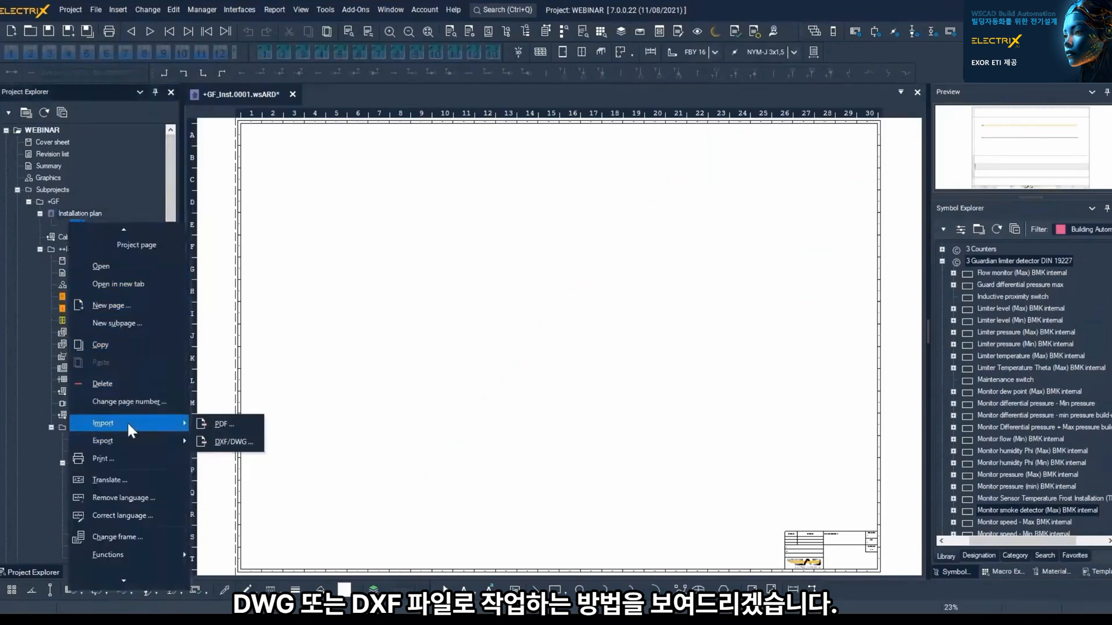
{"action": "left_click", "coordinate": [246, 442]}
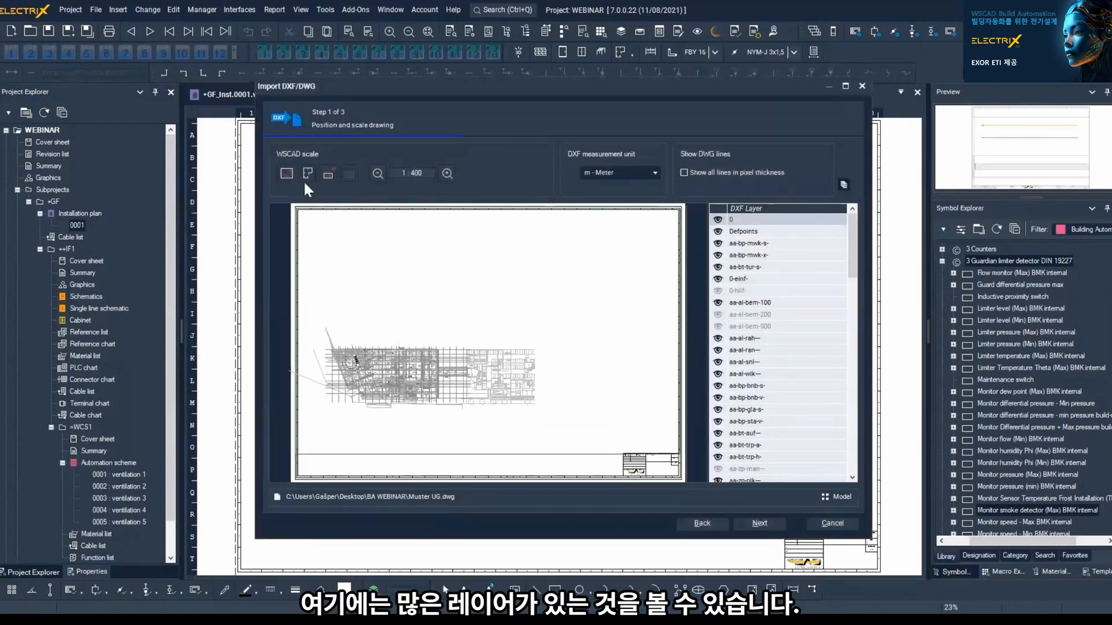
{"action": "left_click", "coordinate": [287, 170]}
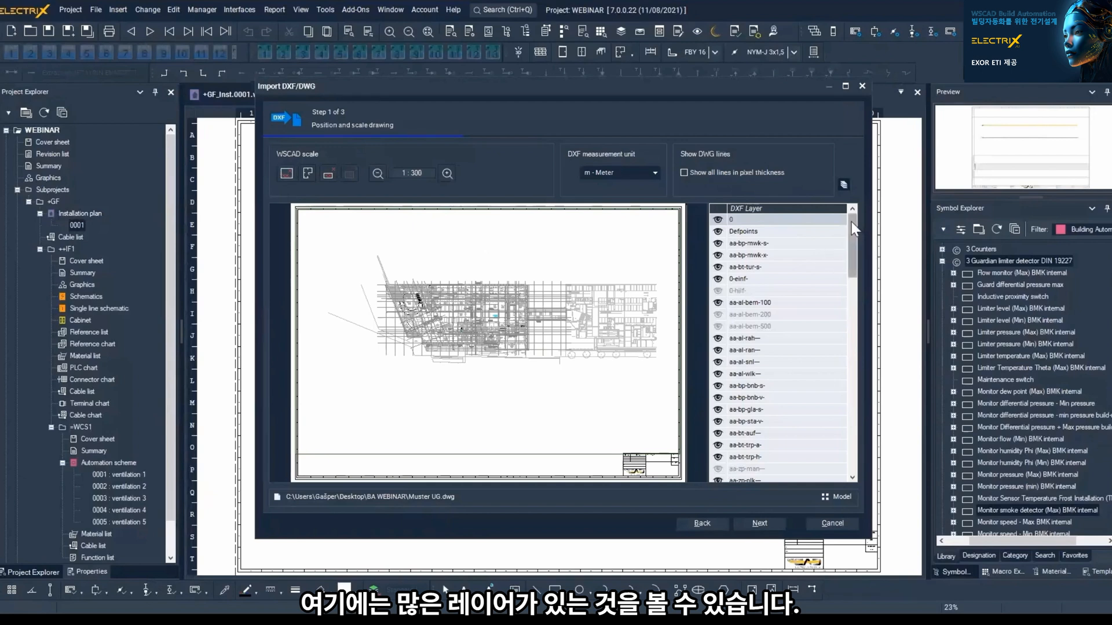
Step: Hide the DXF layer aa-al-bem-100 and complete the import with the drawing embedded in the page
{"action": "left_click_drag", "start_coordinate": [851, 221], "coordinate": [832, 418]}
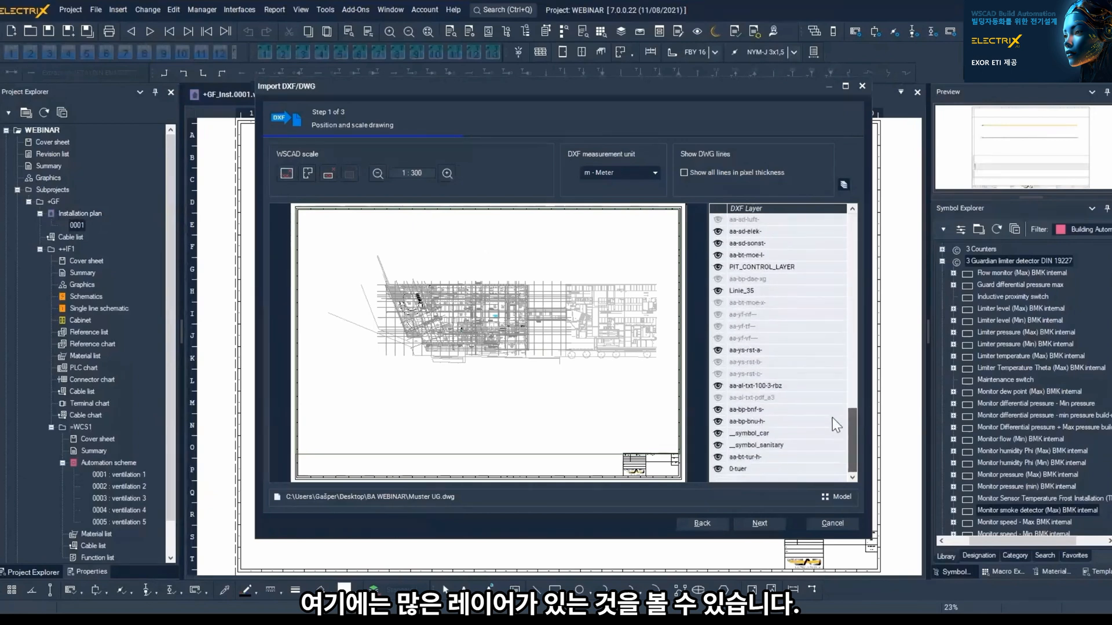
{"action": "scroll", "coordinate": [837, 380], "scroll_direction": "up", "scroll_amount": 10}
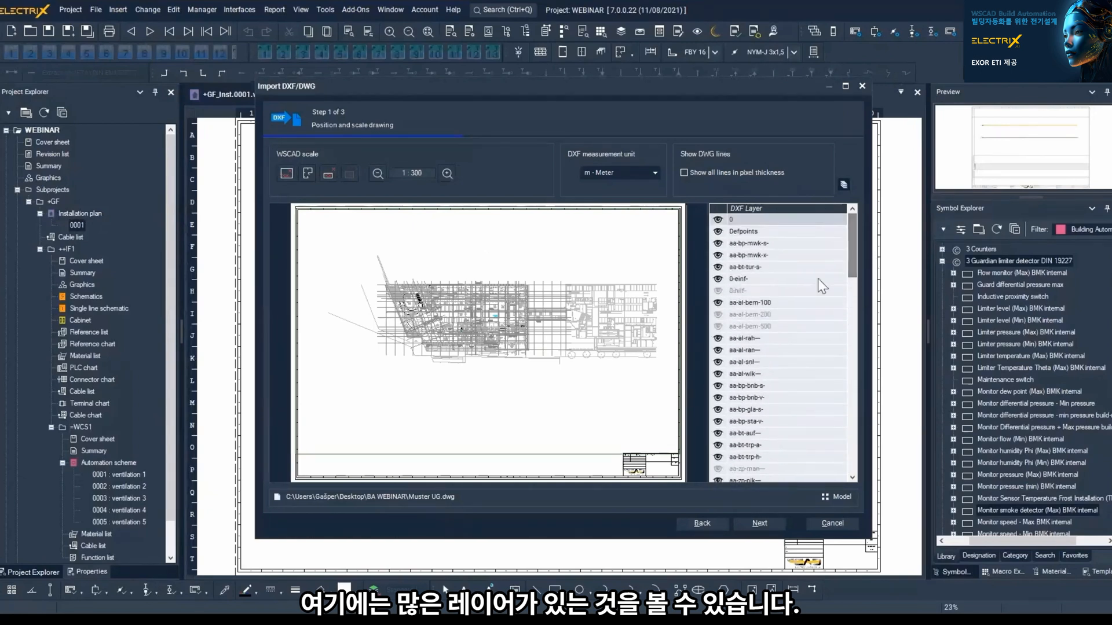
{"action": "left_click", "coordinate": [742, 302]}
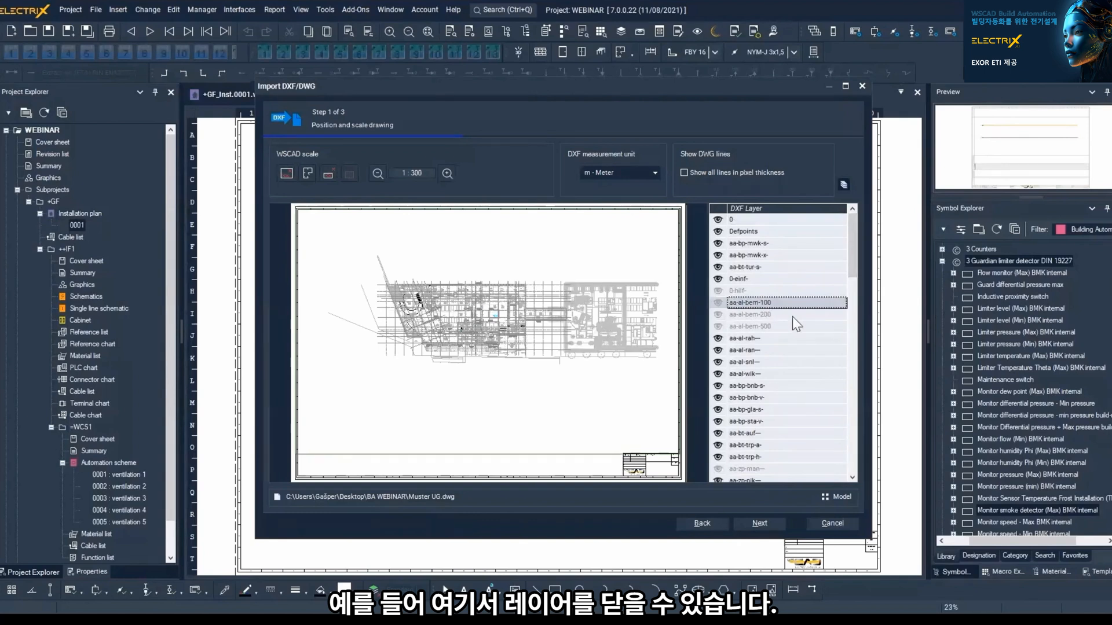
{"action": "left_click", "coordinate": [755, 523]}
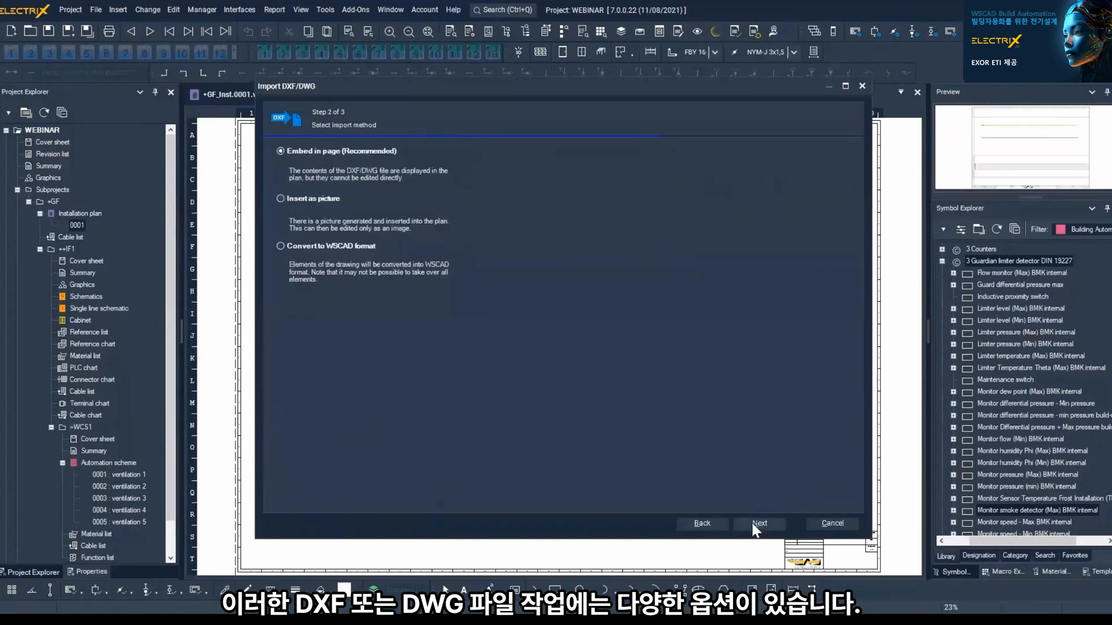
{"action": "left_click", "coordinate": [753, 523]}
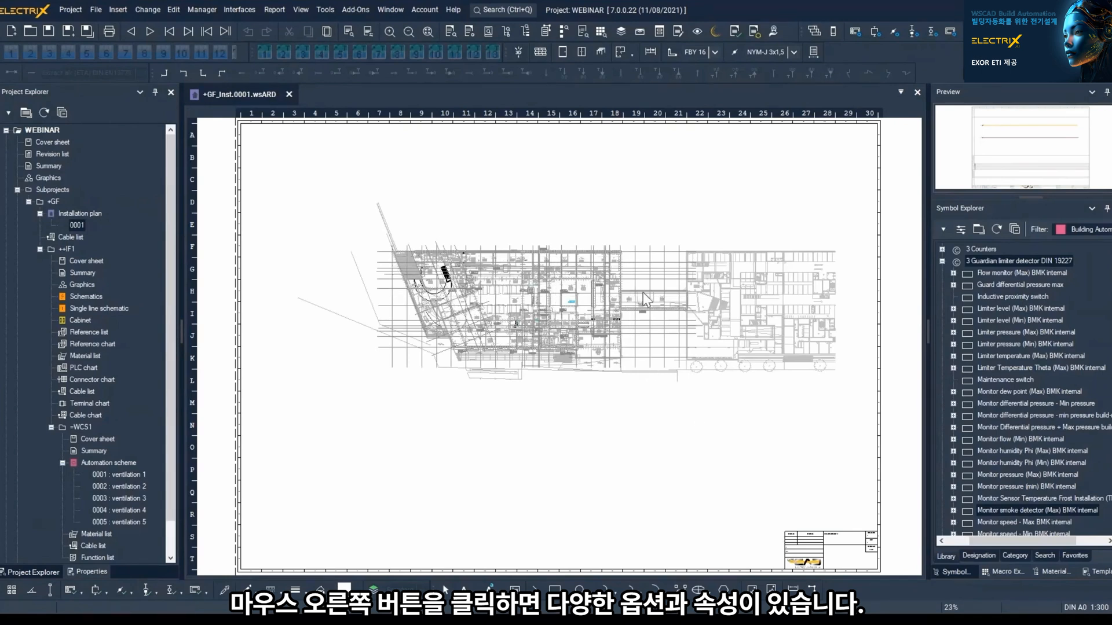
Step: Examine the layer list of the embedded DWG floor plan for layers that can be shown or hidden
{"action": "right_click", "coordinate": [624, 294]}
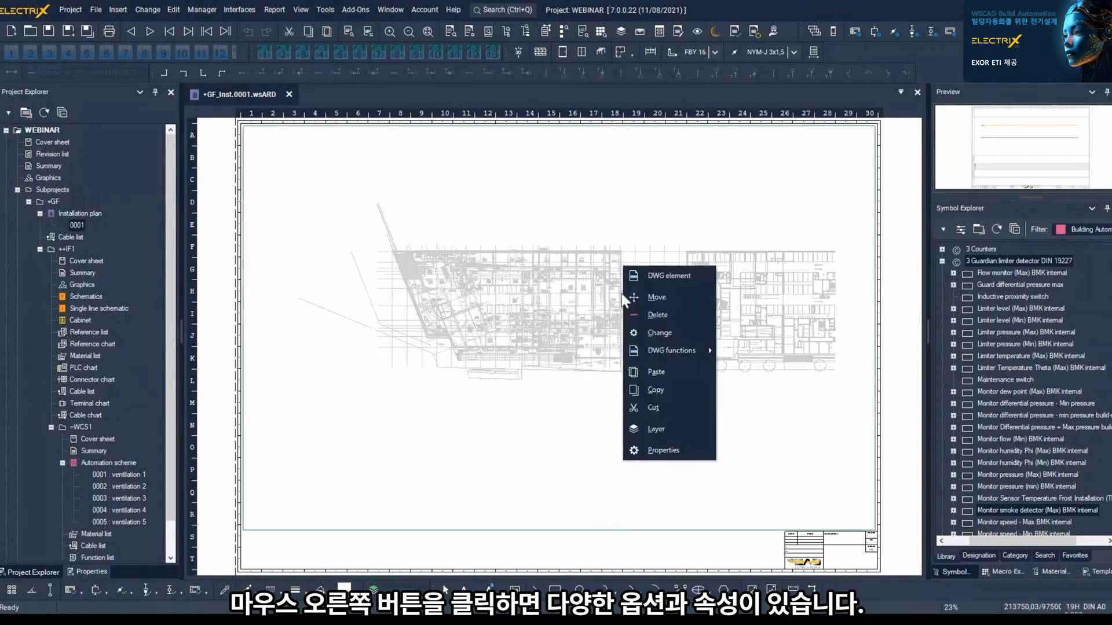
{"action": "mouse_move", "coordinate": [666, 350]}
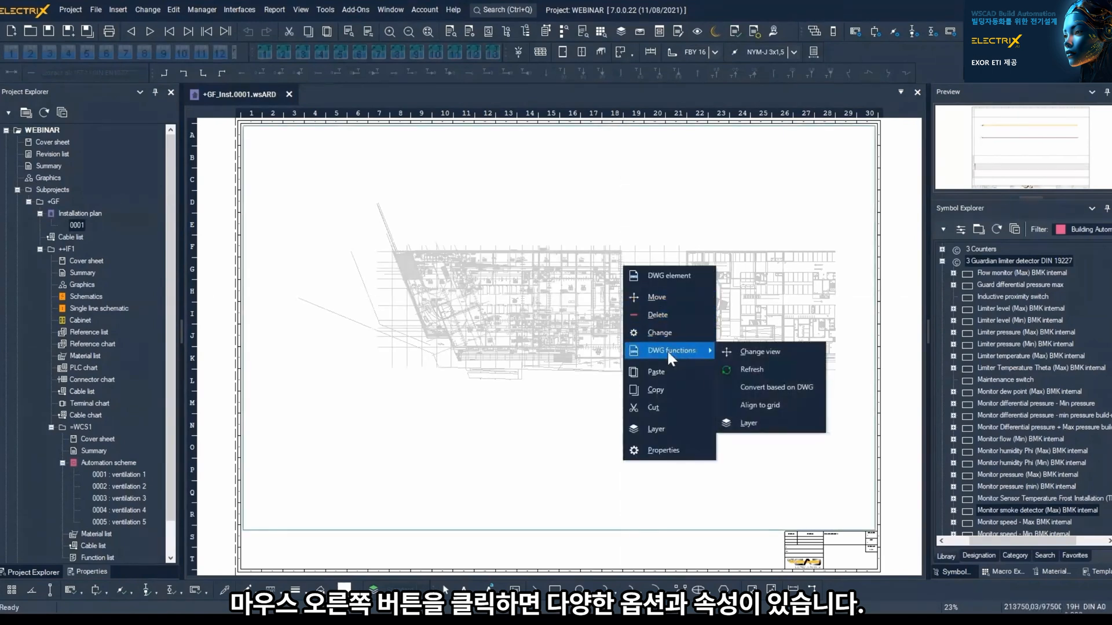
{"action": "left_click", "coordinate": [765, 423]}
{"action": "scroll", "coordinate": [656, 168], "scroll_direction": "down", "scroll_amount": 5}
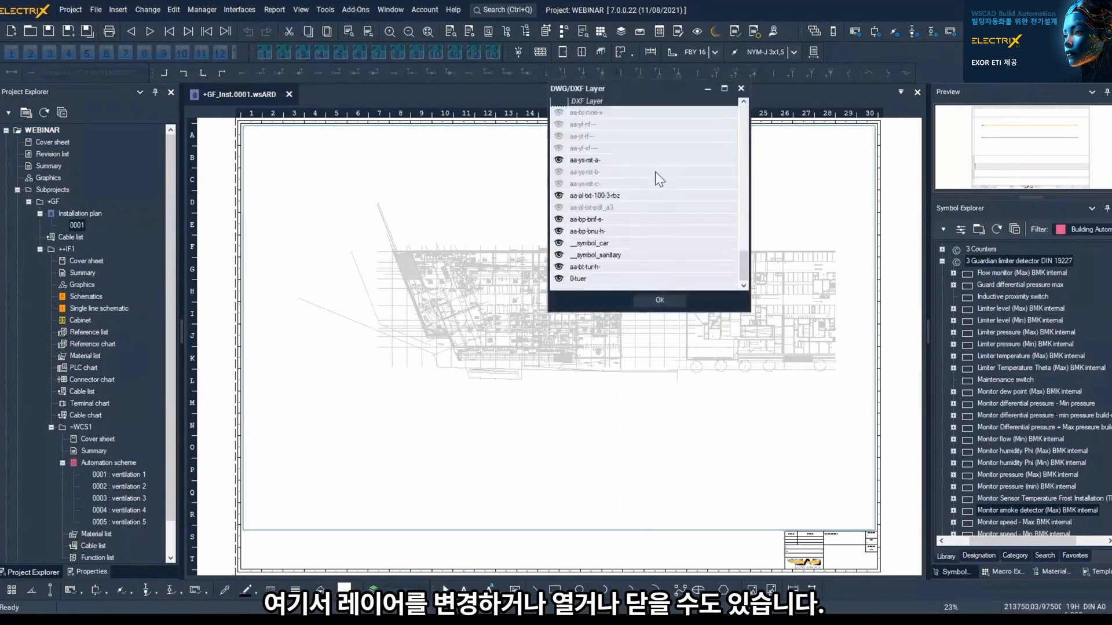
{"action": "scroll", "coordinate": [655, 172], "scroll_direction": "up", "scroll_amount": 5}
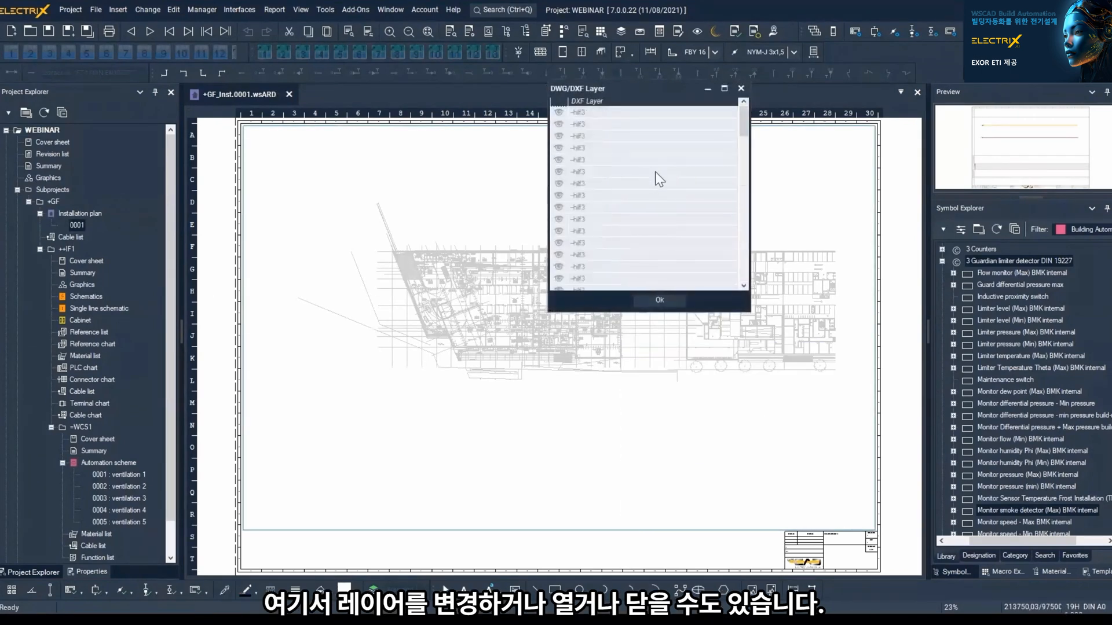
{"action": "left_click", "coordinate": [741, 88]}
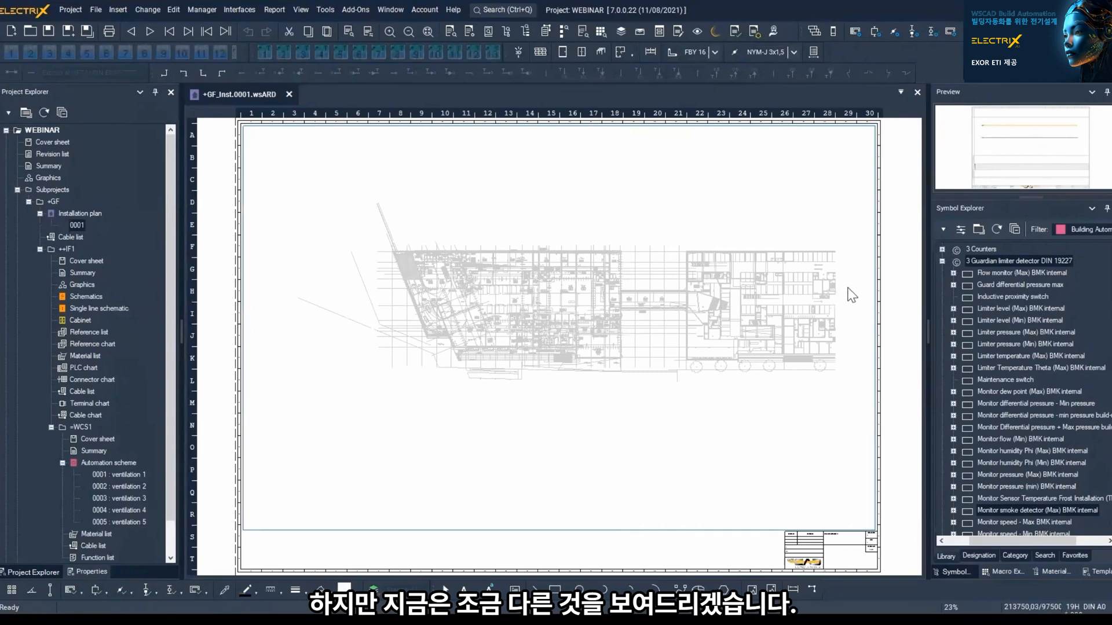
Step: Sort the project materials by descending reference designation and pick fire damper +GF++IF1=WCS1-2F1 for insertion into the floor plan
{"action": "scroll", "coordinate": [818, 298], "scroll_direction": "up", "scroll_amount": 4}
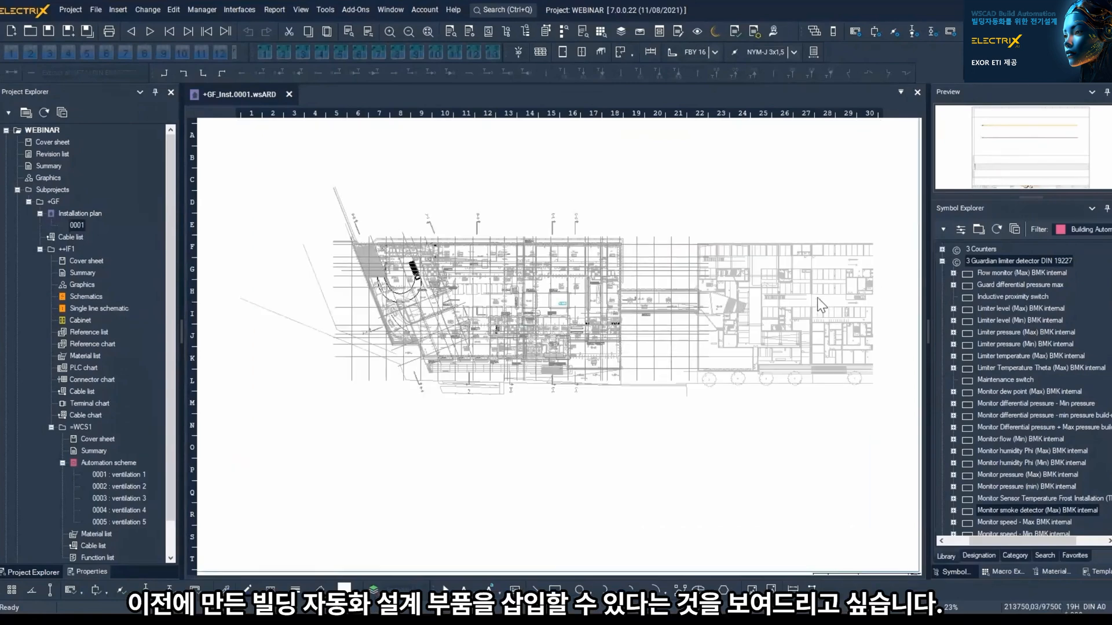
{"action": "scroll", "coordinate": [839, 291], "scroll_direction": "up", "scroll_amount": 3}
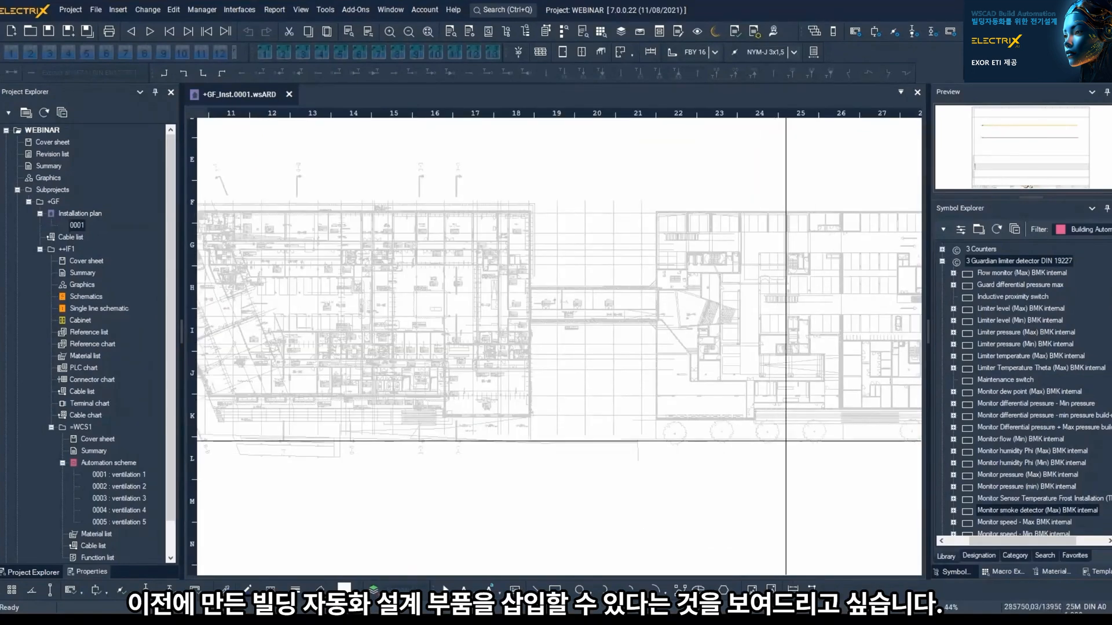
{"action": "middle_click_drag", "start_coordinate": [861, 266], "coordinate": [729, 310]}
{"action": "scroll", "coordinate": [712, 351], "scroll_direction": "up", "scroll_amount": 5}
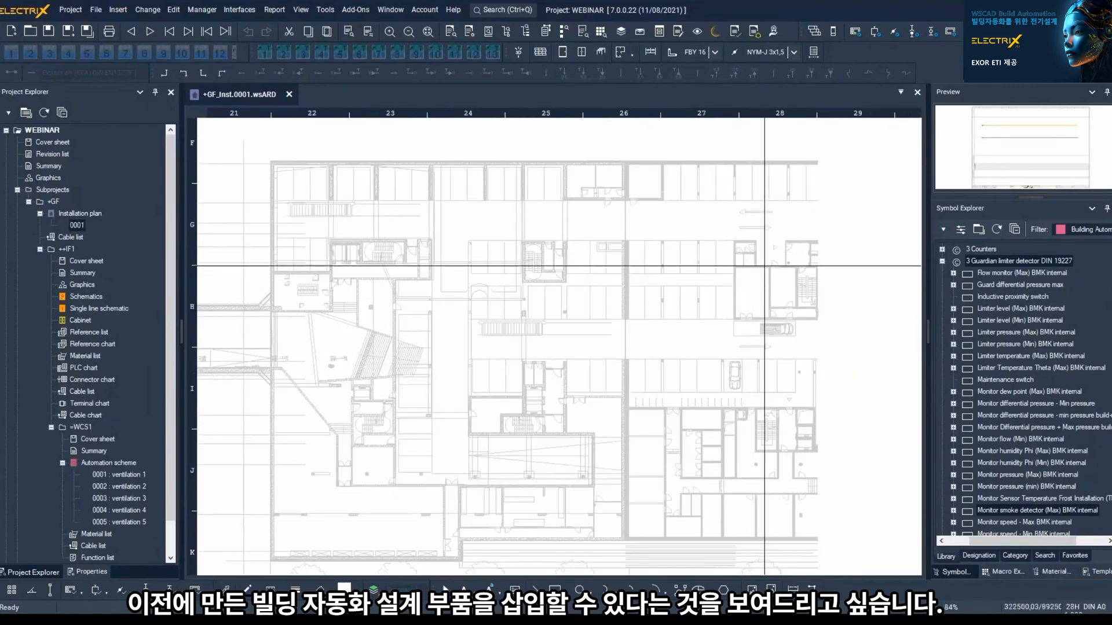
{"action": "left_click", "coordinate": [1048, 571]}
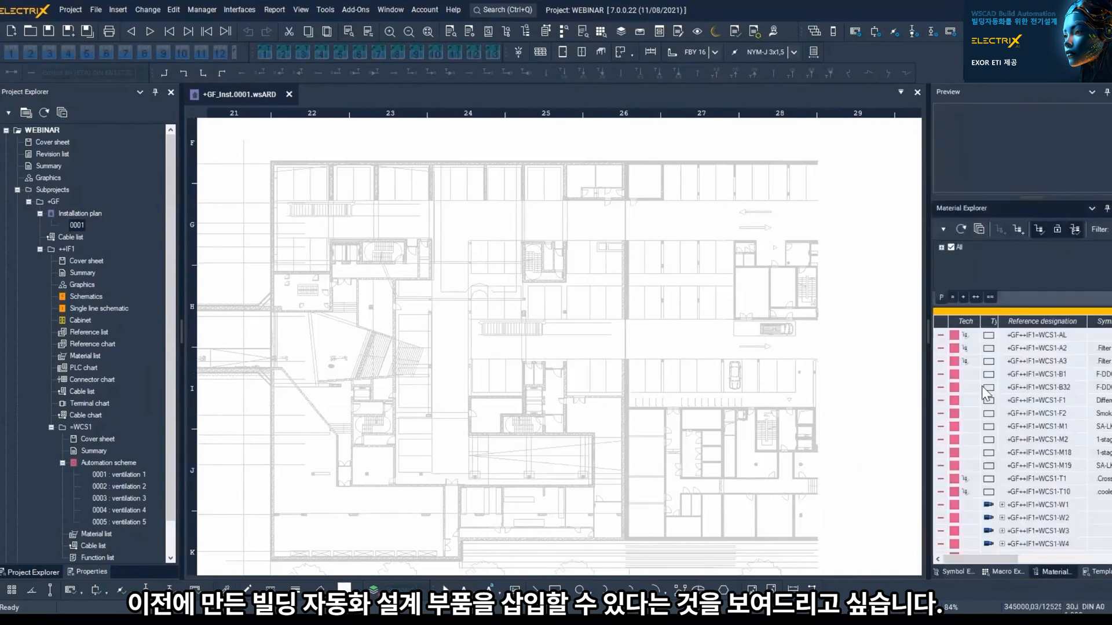
{"action": "left_click", "coordinate": [1030, 323]}
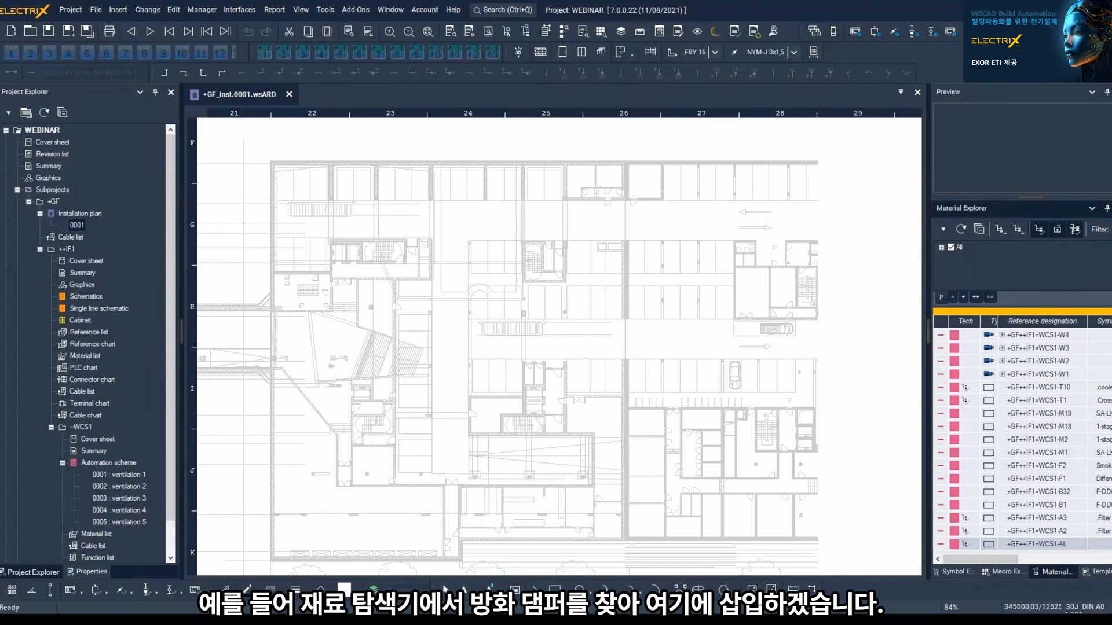
{"action": "scroll", "coordinate": [1022, 440], "scroll_direction": "down", "scroll_amount": 3}
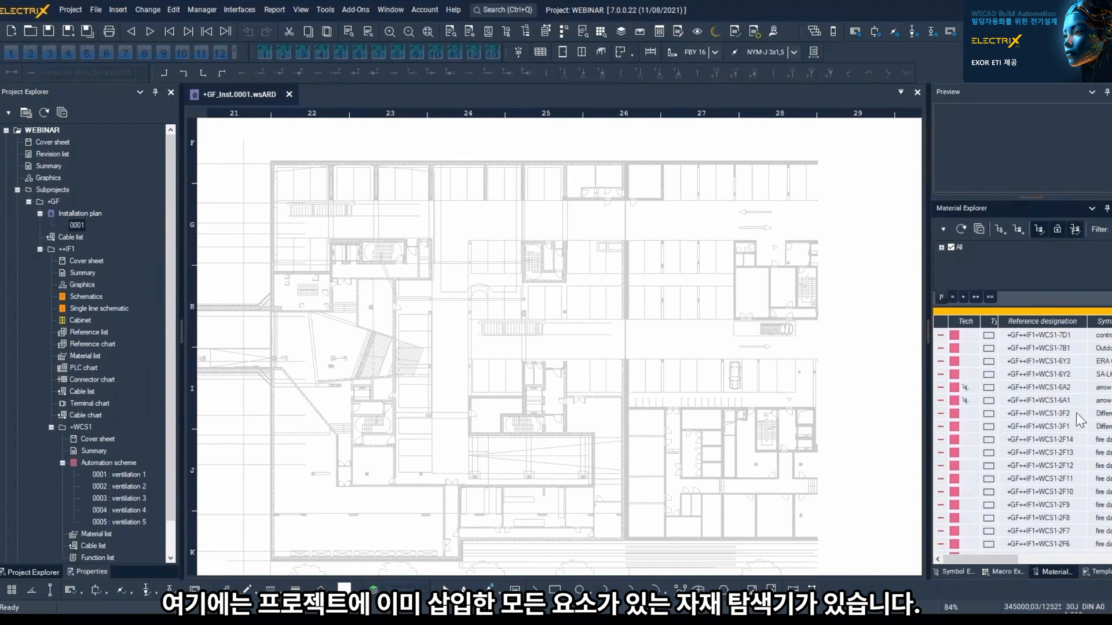
{"action": "scroll", "coordinate": [1069, 455], "scroll_direction": "down", "scroll_amount": 2}
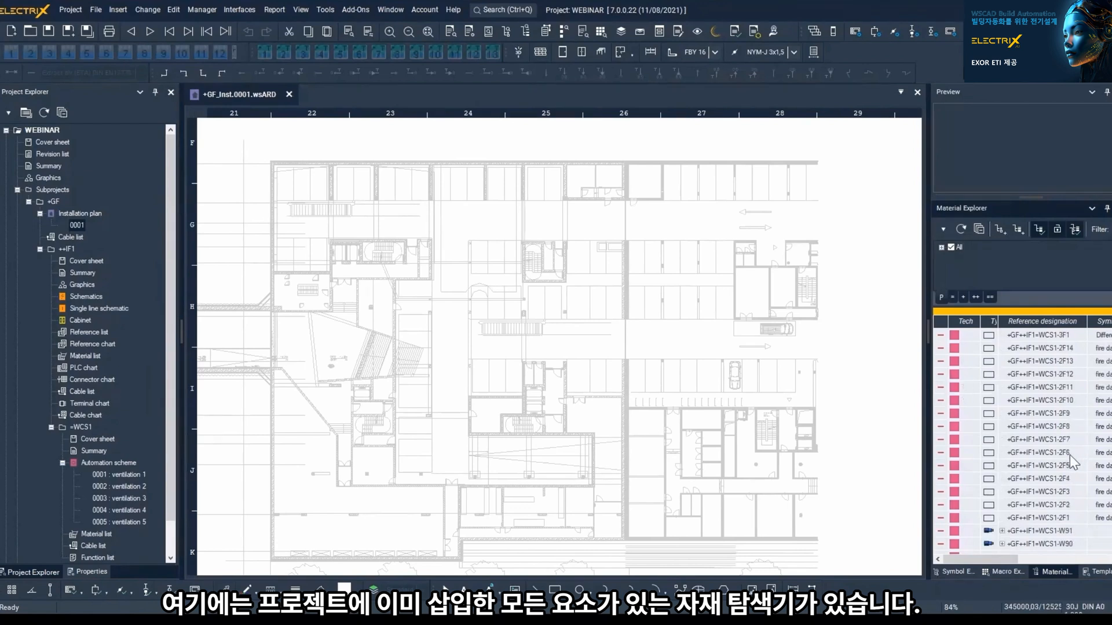
{"action": "left_click", "coordinate": [1027, 514]}
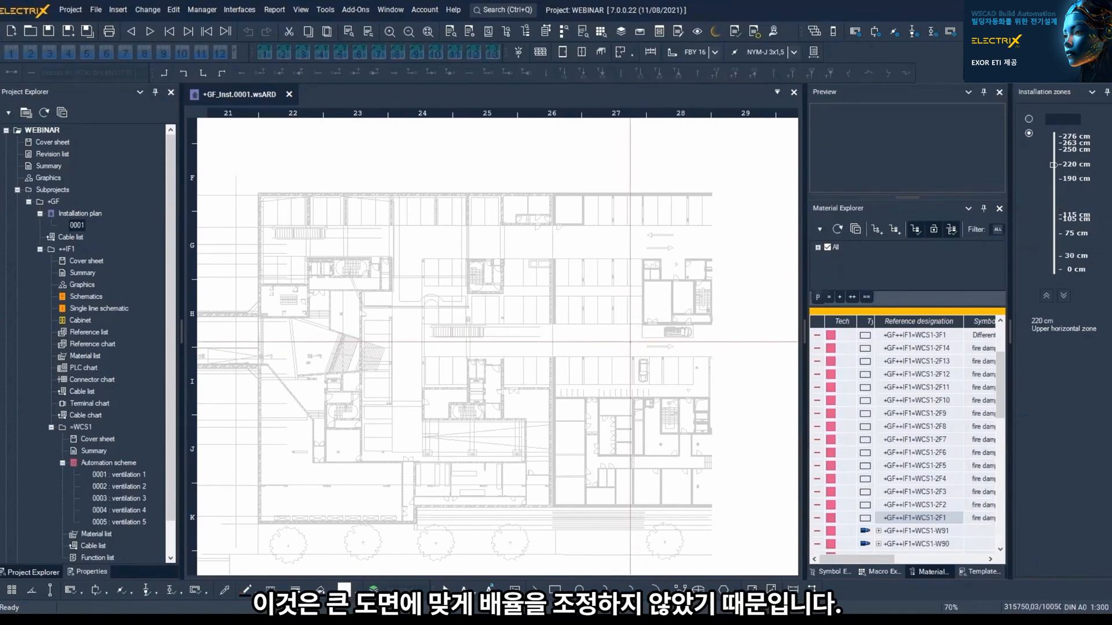
Step: Place fire damper 2F1 at the 250 cm UK ceiling height in the corridor near column 28, slightly clear of the small rooms' wall
{"action": "scroll", "coordinate": [630, 341], "scroll_direction": "up", "scroll_amount": 3}
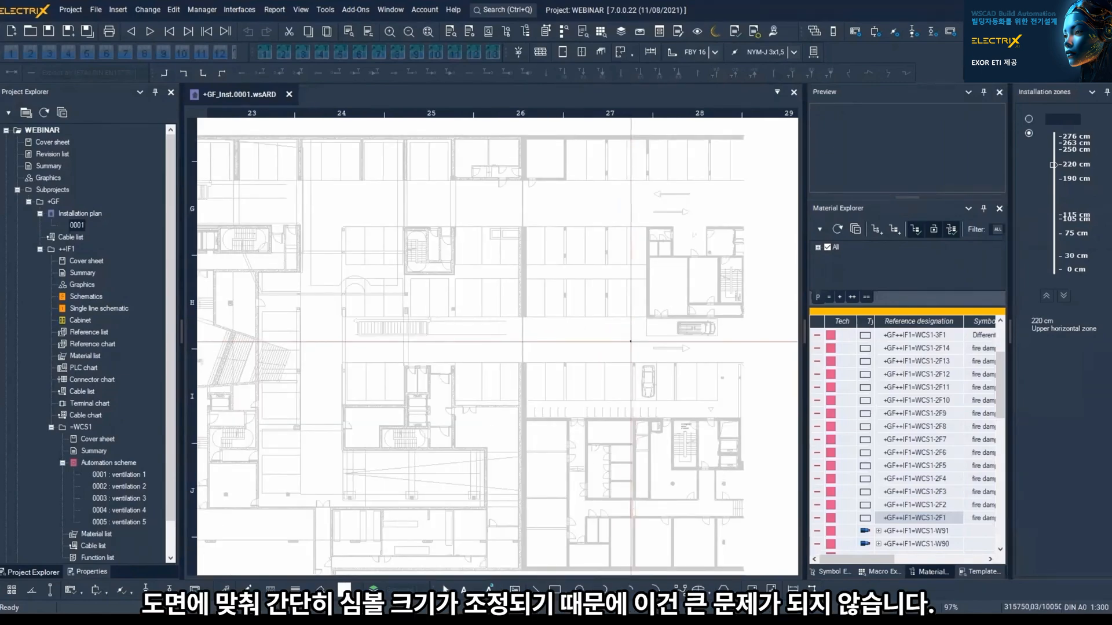
{"action": "scroll", "coordinate": [688, 242], "scroll_direction": "up", "scroll_amount": 3}
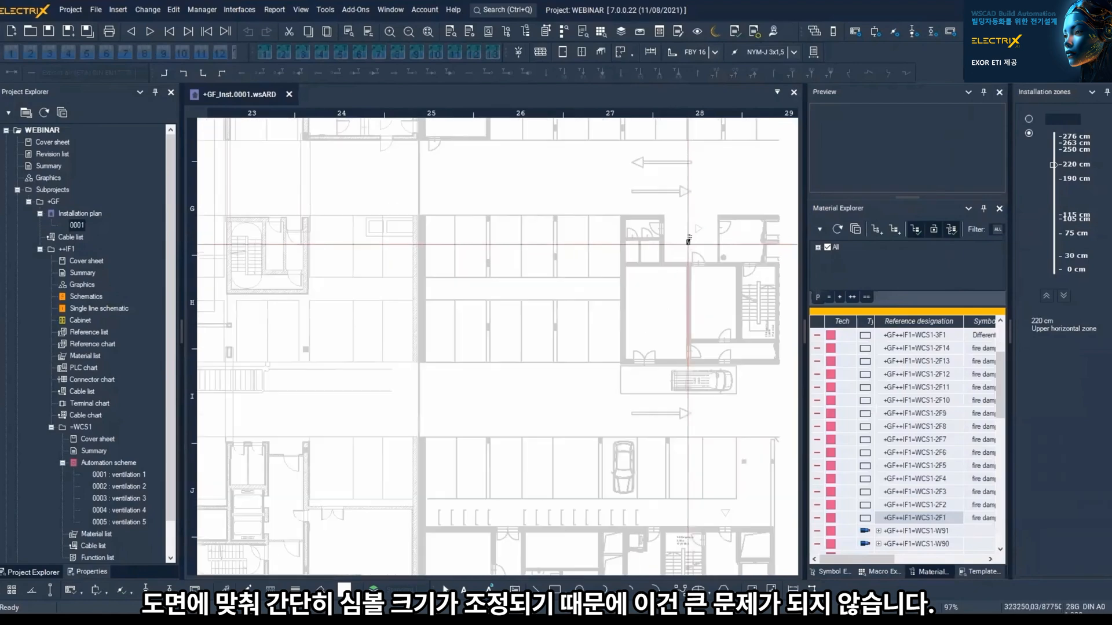
{"action": "scroll", "coordinate": [689, 242], "scroll_direction": "up", "scroll_amount": 5}
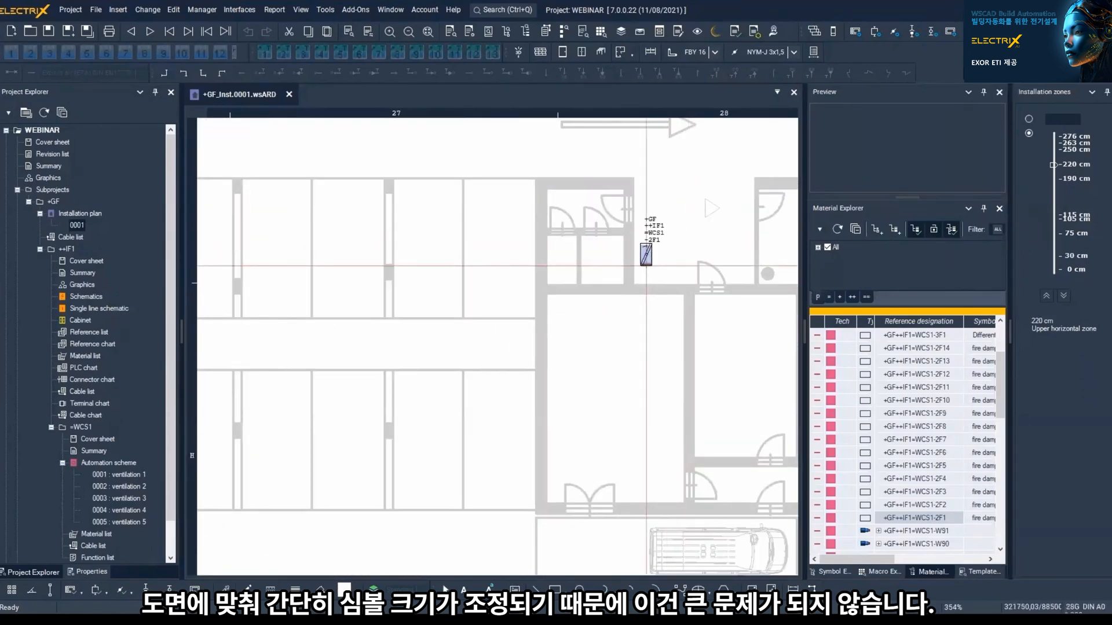
{"action": "key", "text": "Page_Down"}
{"action": "key", "text": "Page_Down"}
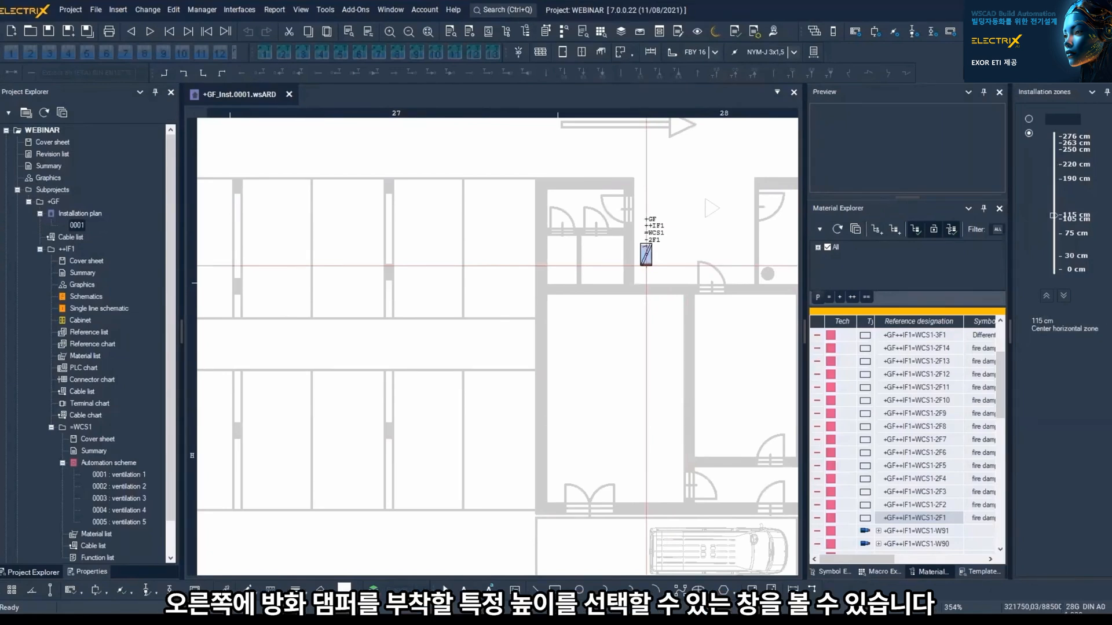
{"action": "key", "text": "Page_Up"}
{"action": "key", "text": "Page_Up"}
{"action": "key", "text": "Page_Up"}
{"action": "left_click", "coordinate": [646, 266]}
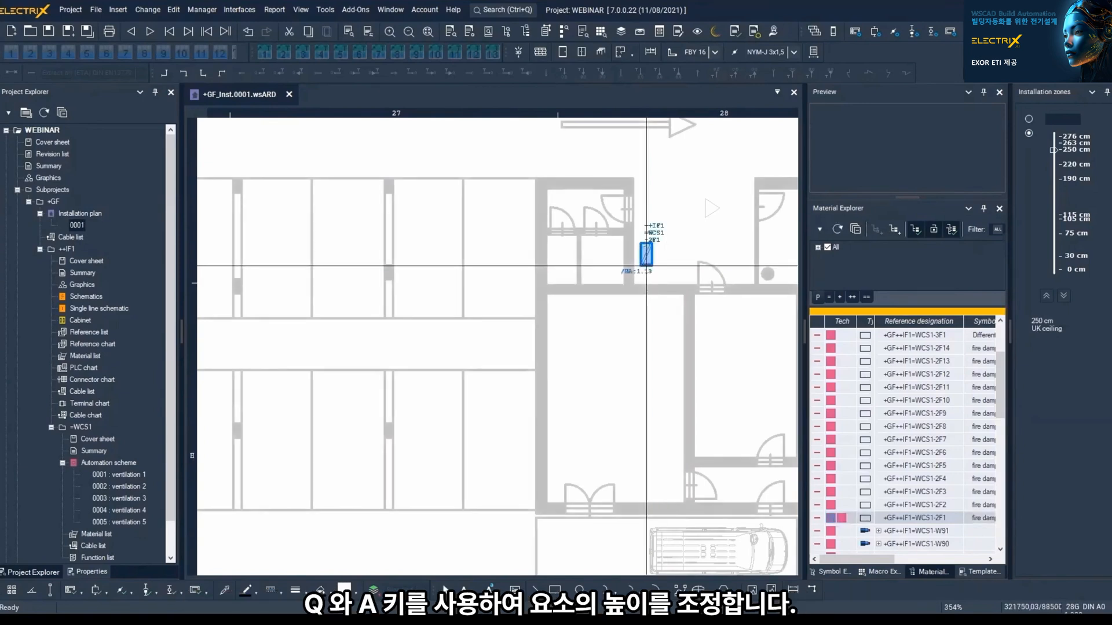
{"action": "left_click_drag", "start_coordinate": [646, 264], "coordinate": [667, 266]}
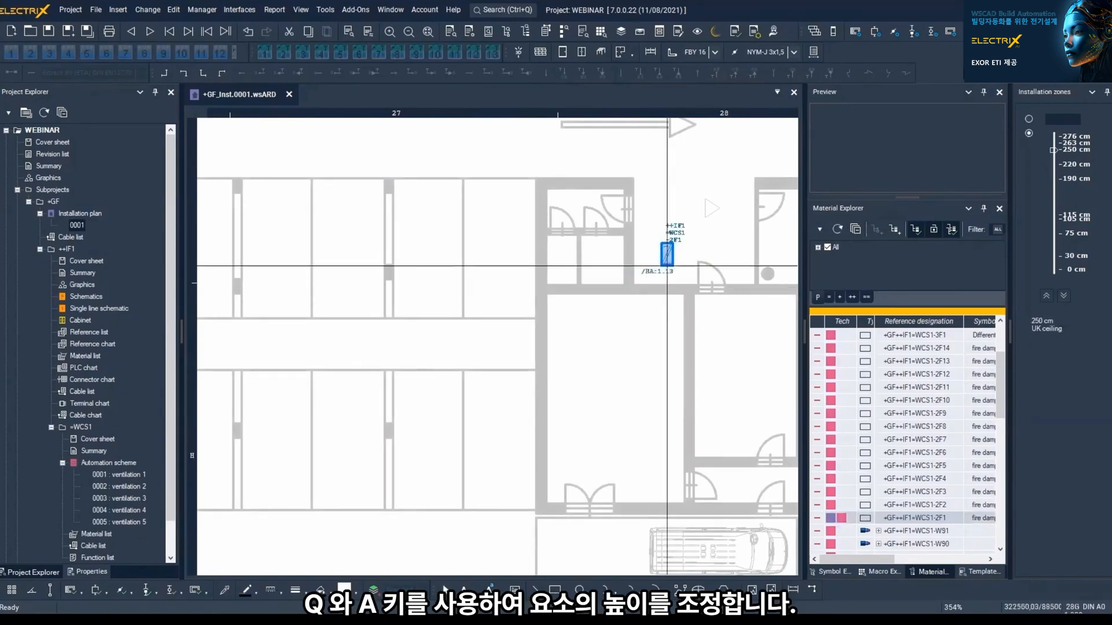
Step: Examine the placed fire damper's properties and its building automation data points
{"action": "double_click", "coordinate": [667, 265]}
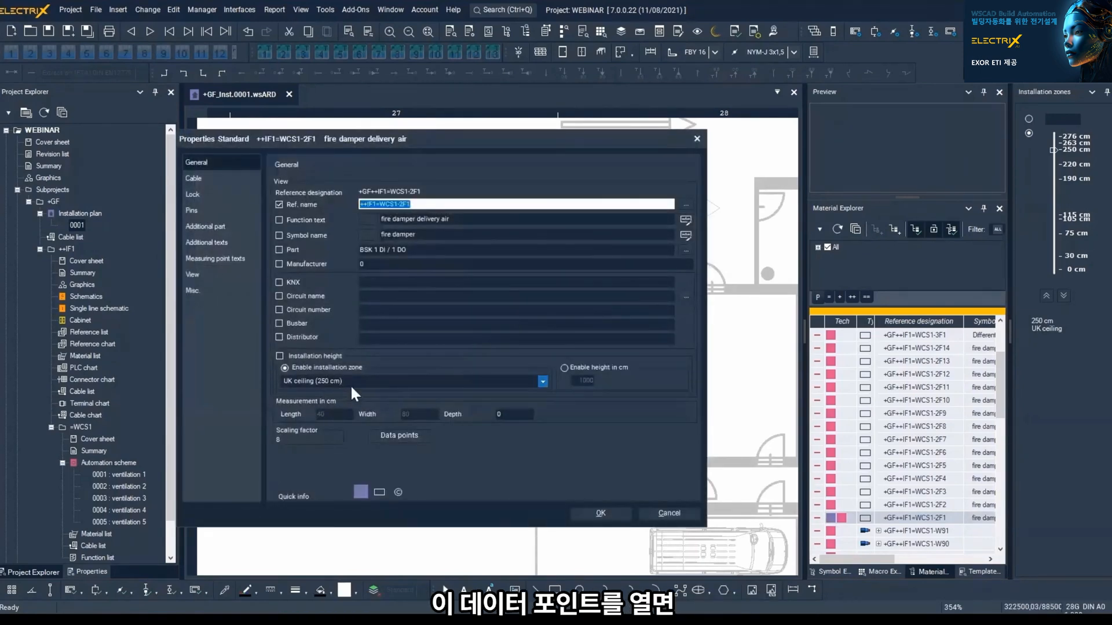
{"action": "left_click", "coordinate": [391, 435]}
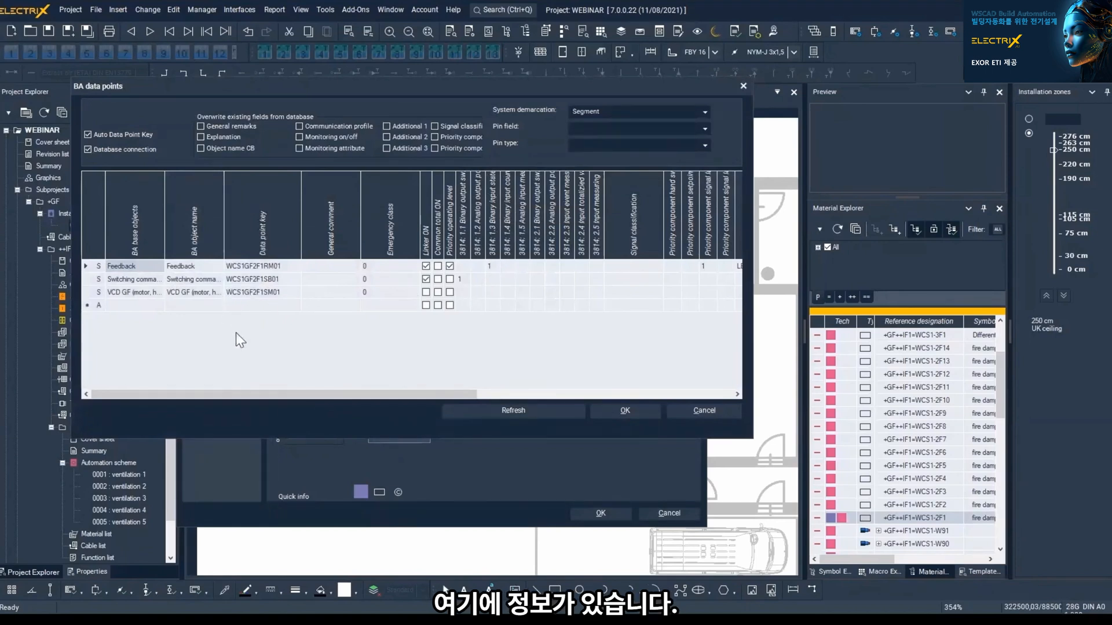
{"action": "left_click", "coordinate": [643, 413]}
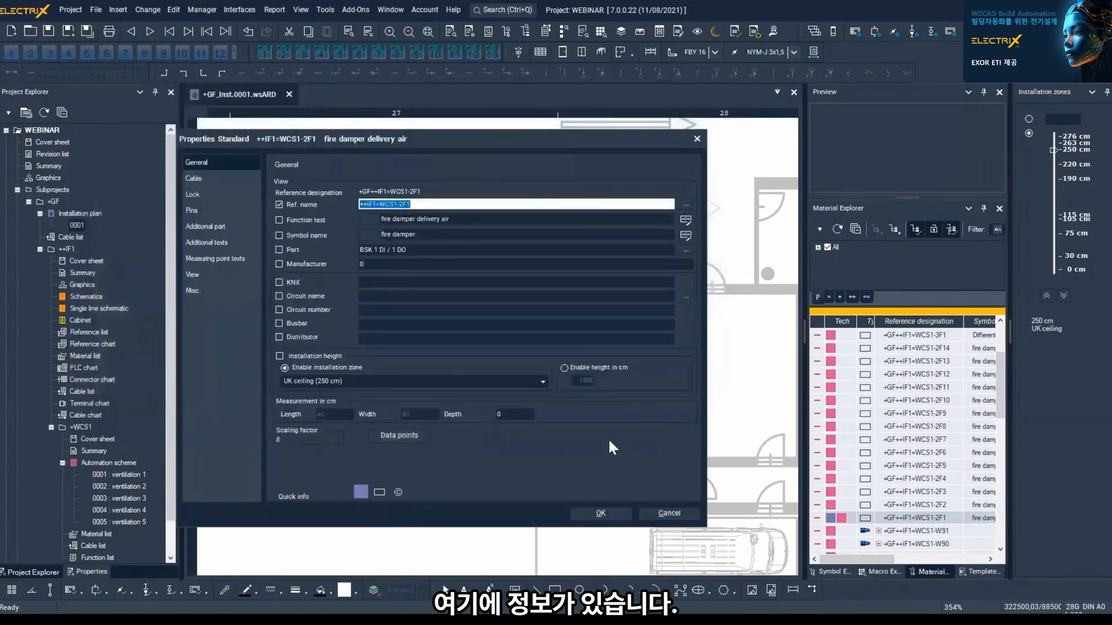
{"action": "left_click", "coordinate": [601, 511]}
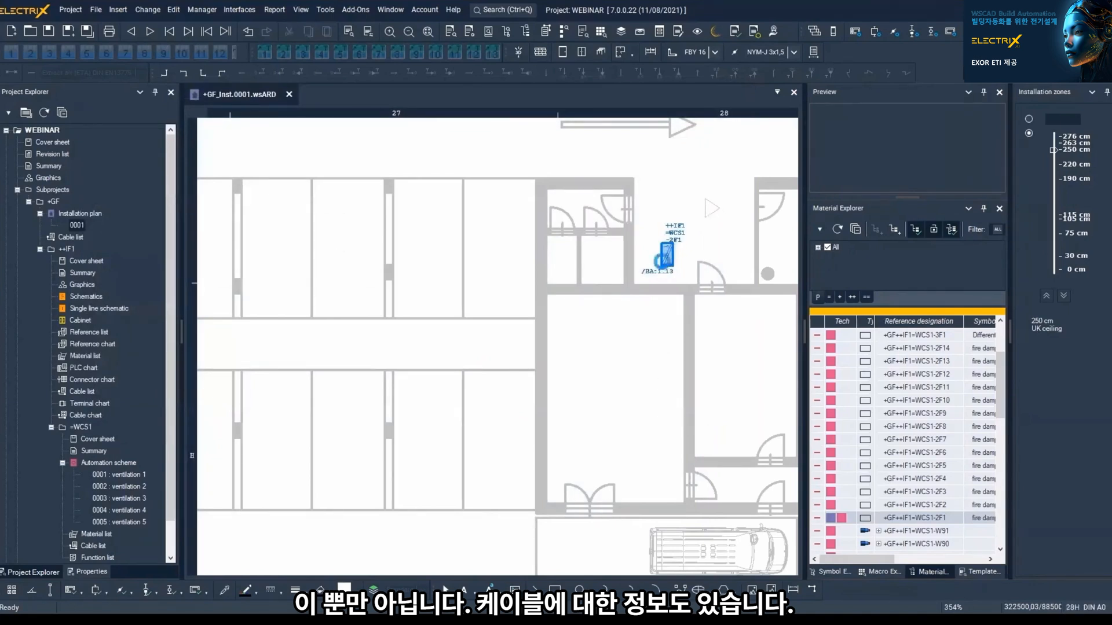
Step: Jump from the placed fire damper to its counterpart in the automation scheme with the Technology Navigator
{"action": "right_click", "coordinate": [661, 262]}
{"action": "mouse_move", "coordinate": [734, 561]}
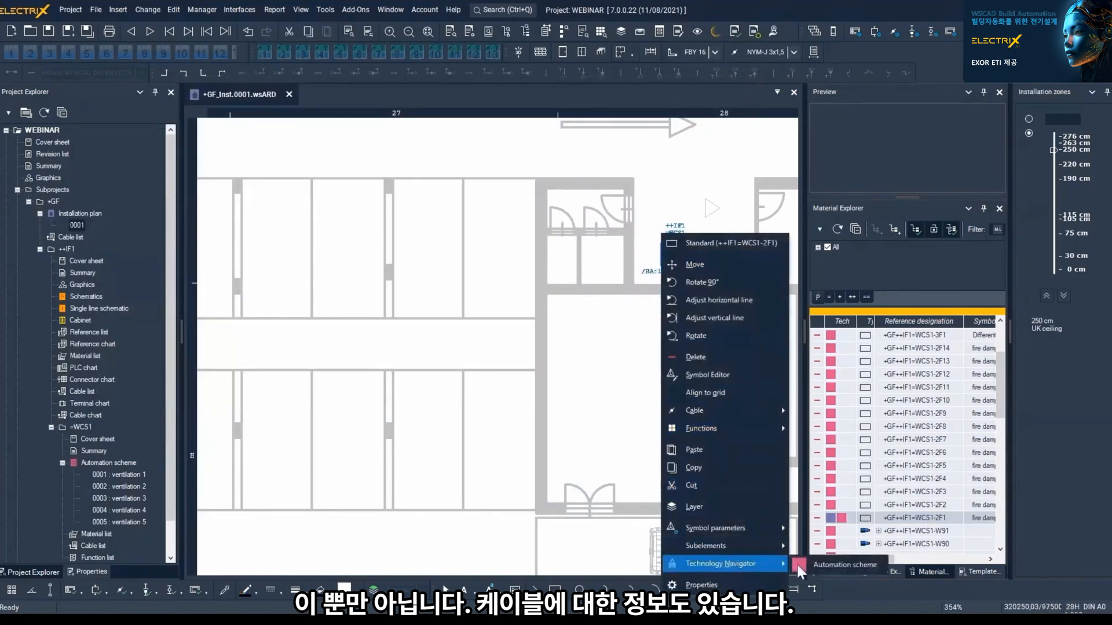
{"action": "left_click", "coordinate": [831, 560]}
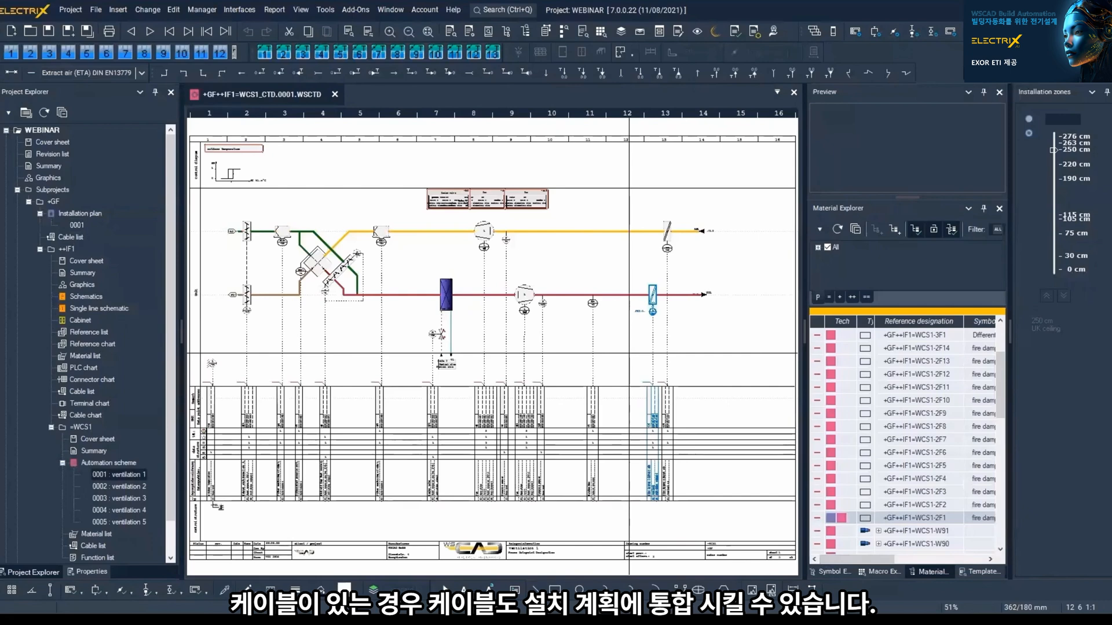
Step: Create 27 new schematic pages under ++IF1, starting at page number 1
{"action": "left_click", "coordinate": [92, 299]}
{"action": "right_click", "coordinate": [91, 300]}
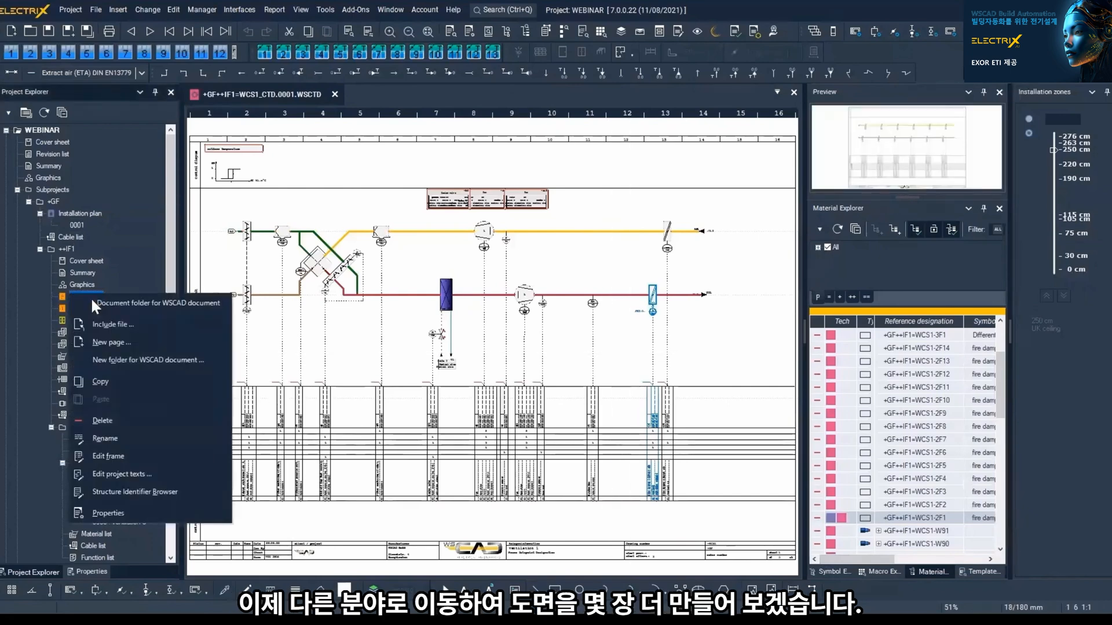
{"action": "left_click", "coordinate": [109, 337]}
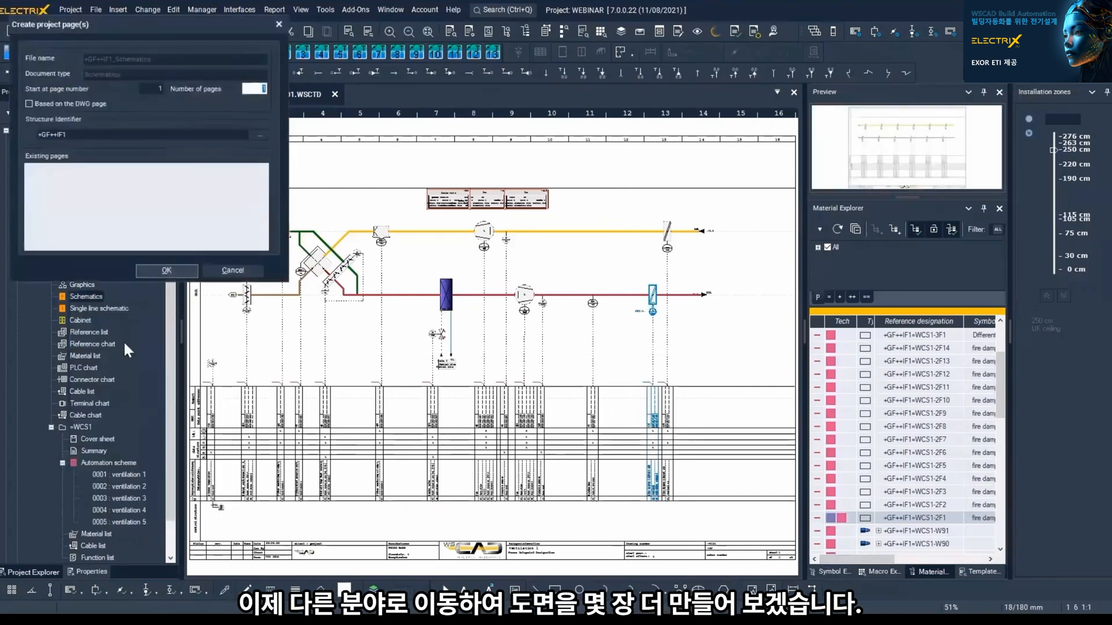
{"action": "type", "text": "27"}
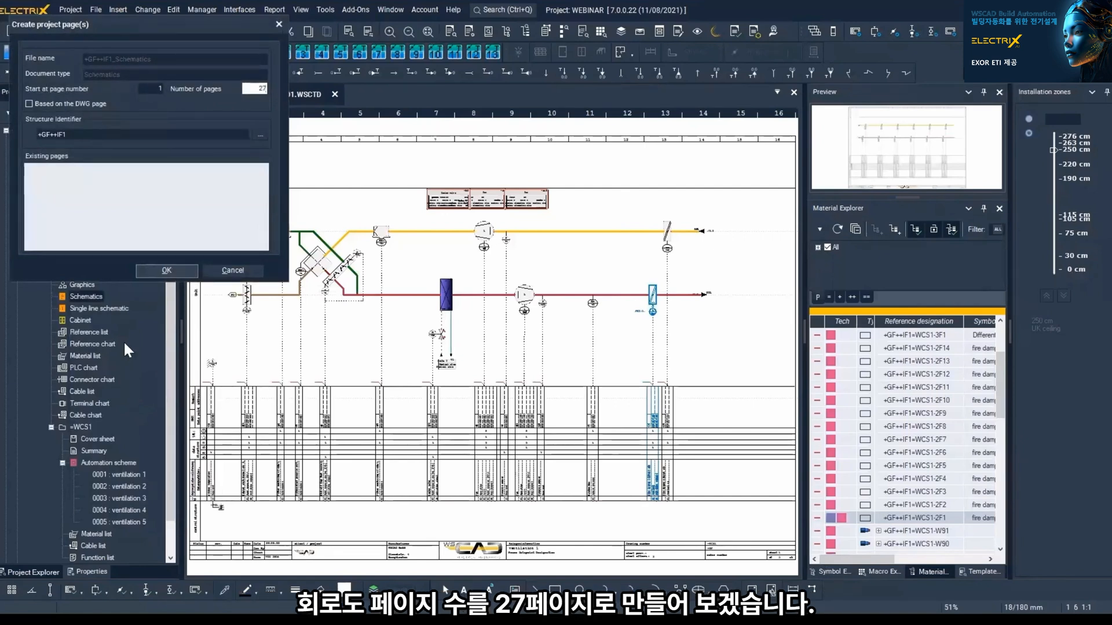
{"action": "left_click", "coordinate": [165, 270]}
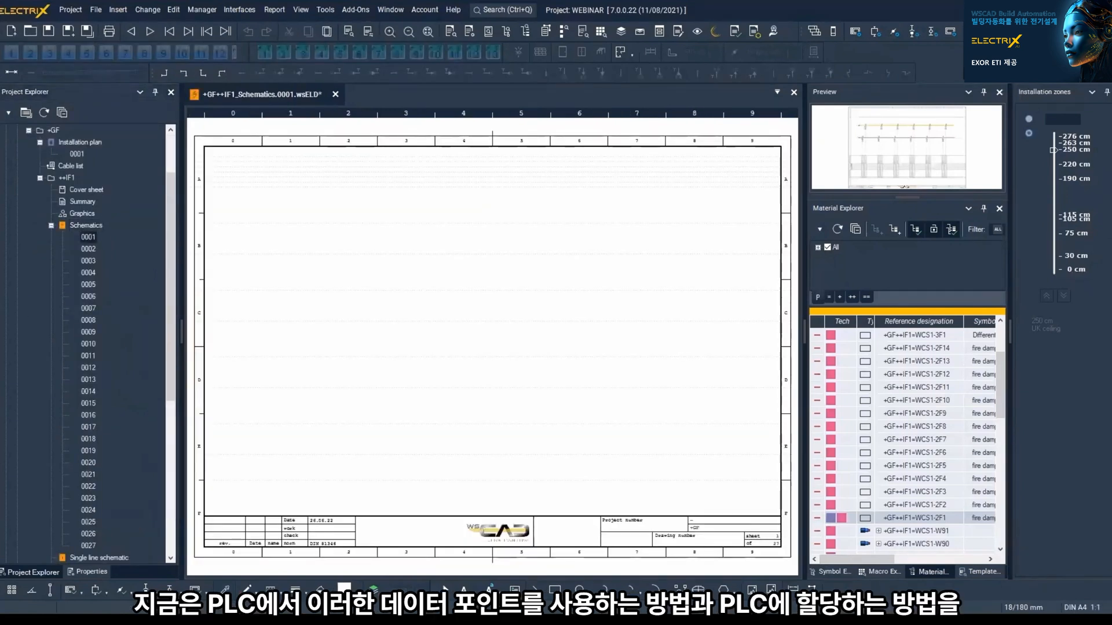
Step: Enter the file contents PLC overview, Pressure sensors and Fire dampers for schematic pages 0008, 0009 and 0010 in the project texts
{"action": "right_click", "coordinate": [83, 224]}
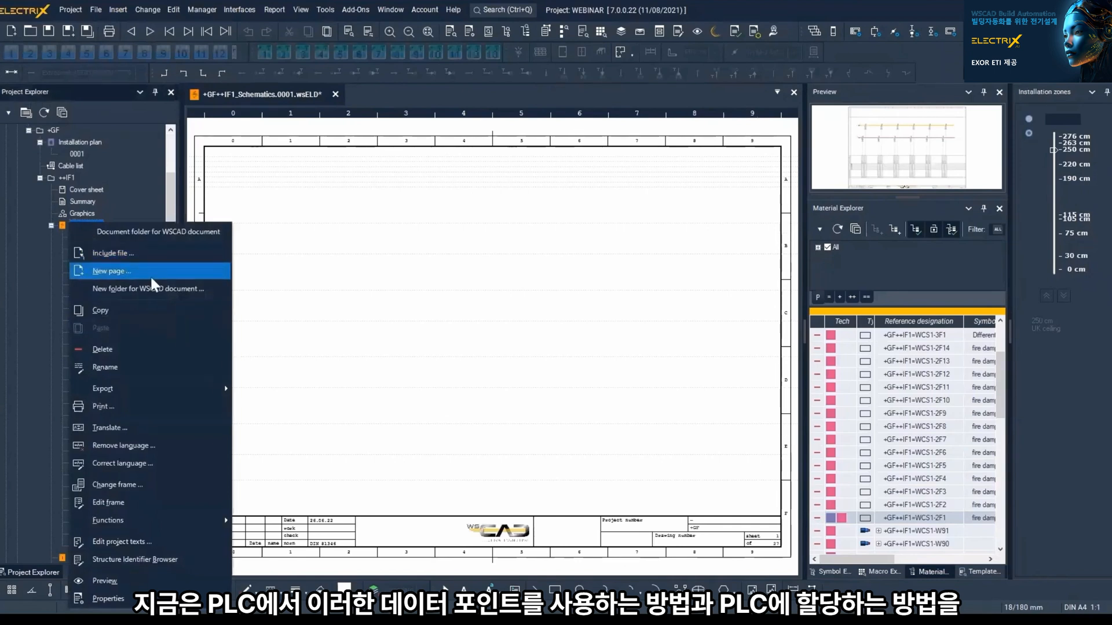
{"action": "left_click", "coordinate": [153, 543]}
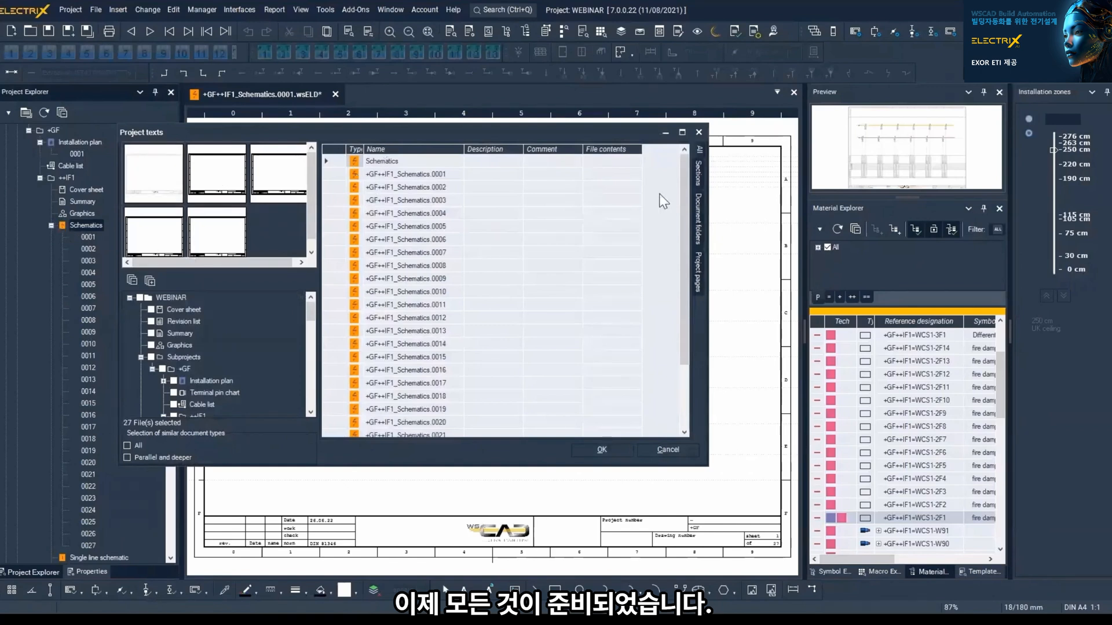
{"action": "left_click", "coordinate": [608, 265]}
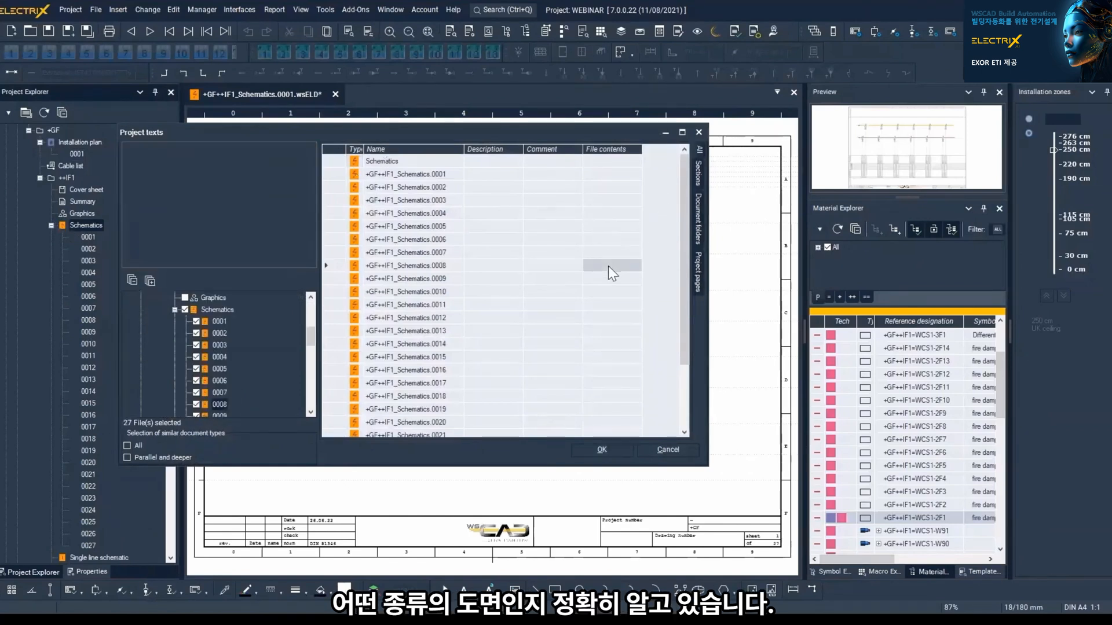
{"action": "left_click", "coordinate": [608, 266]}
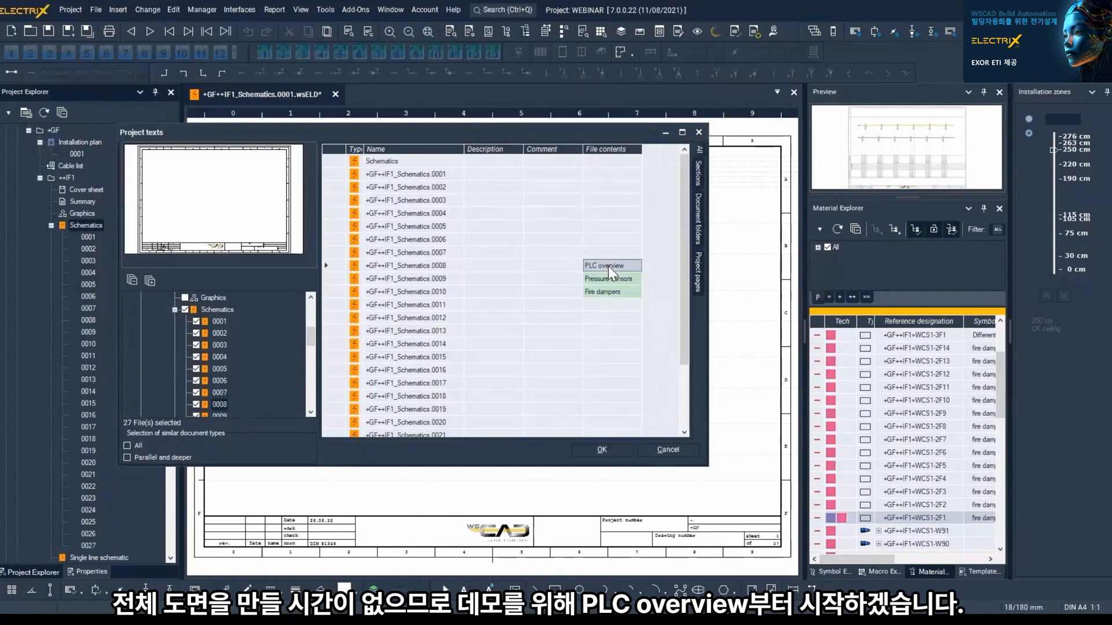
{"action": "left_click", "coordinate": [597, 450]}
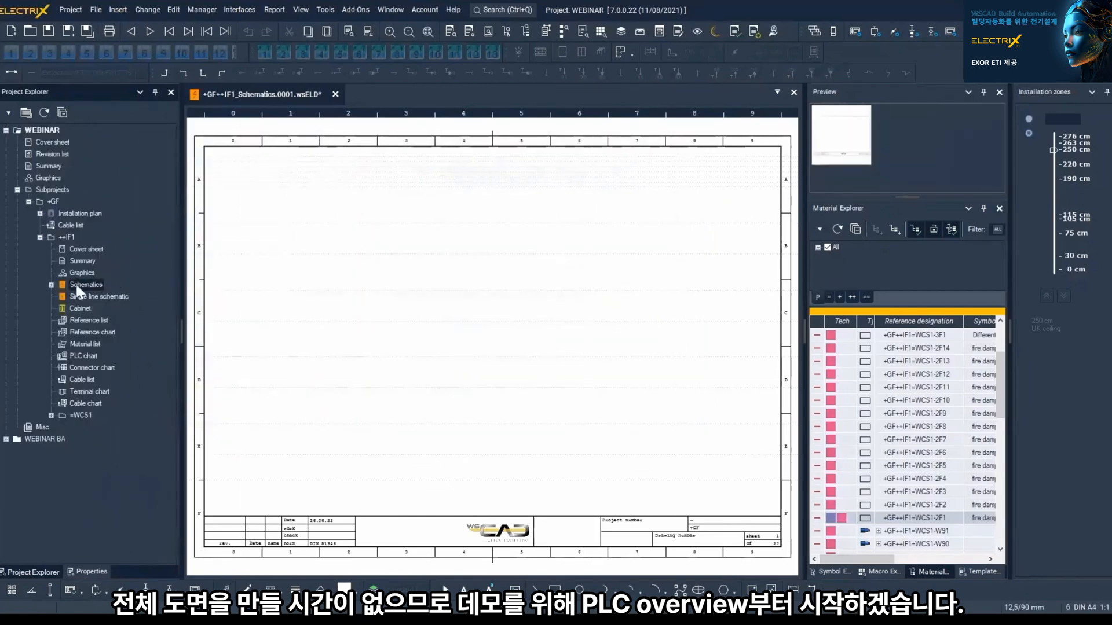
Step: Place the PLC overview page macro from the WEBINAR BA macro folder on schematic page 0008
{"action": "left_click", "coordinate": [50, 284]}
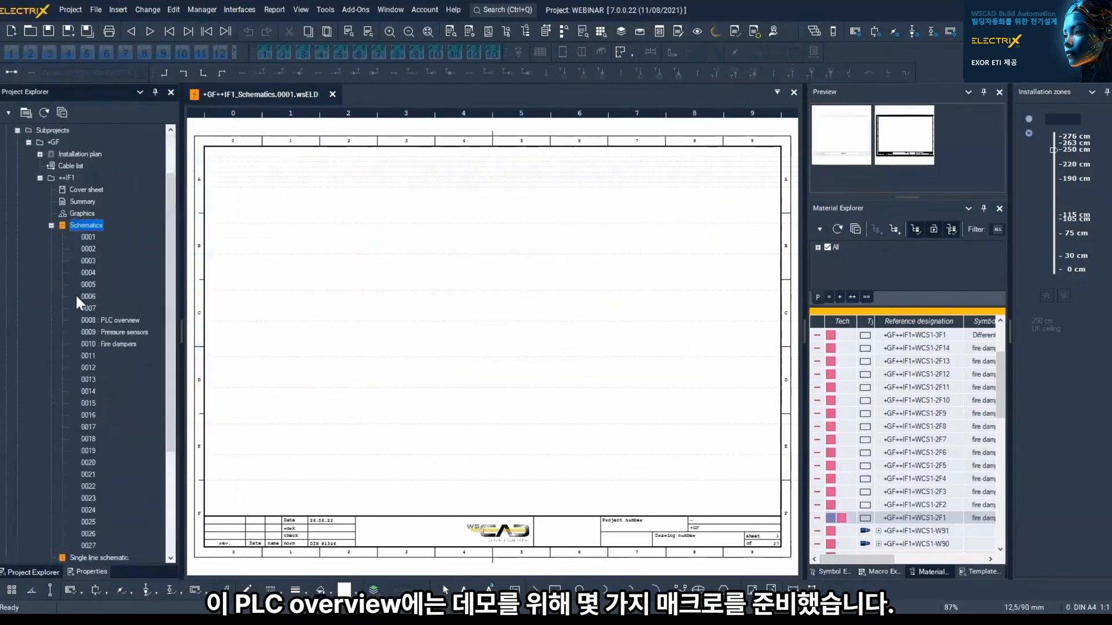
{"action": "double_click", "coordinate": [122, 318]}
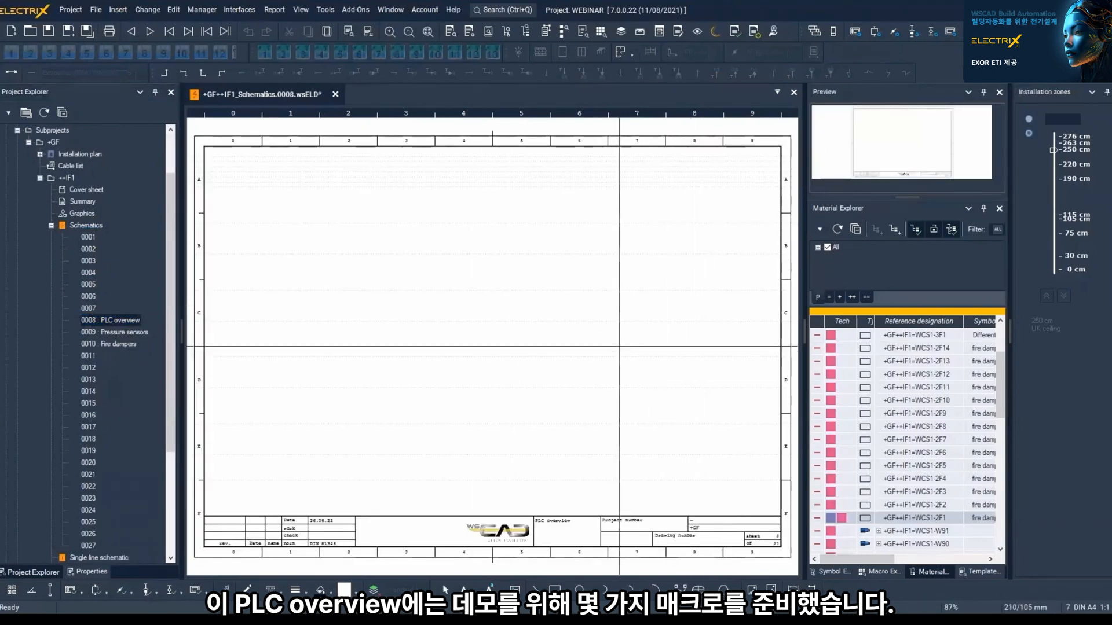
{"action": "left_click", "coordinate": [874, 572]}
{"action": "left_click", "coordinate": [828, 259]}
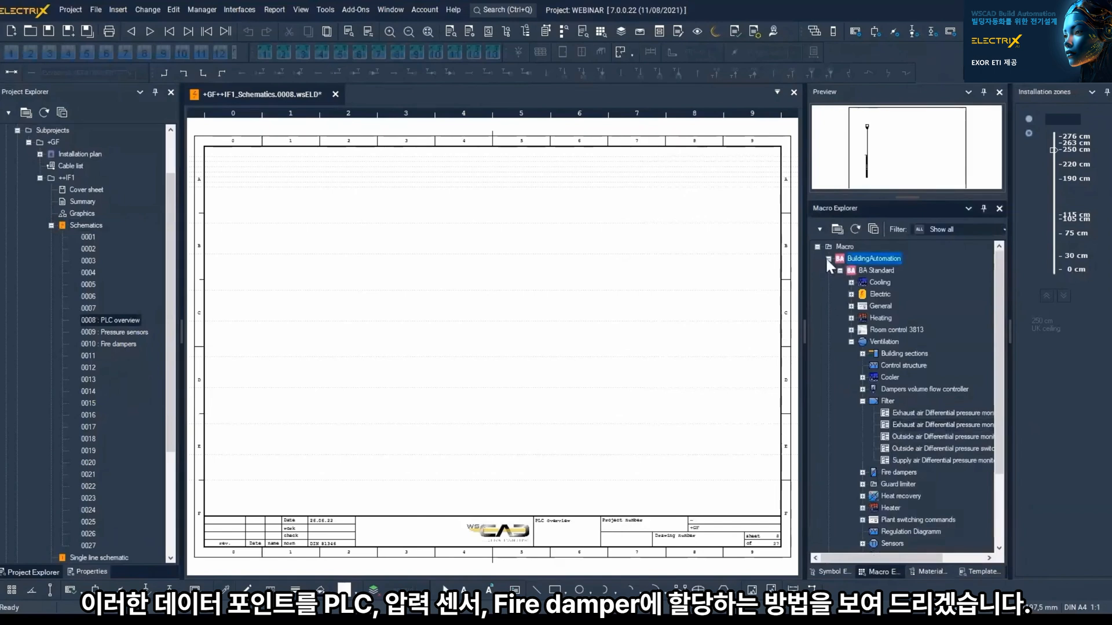
{"action": "left_click", "coordinate": [829, 342]}
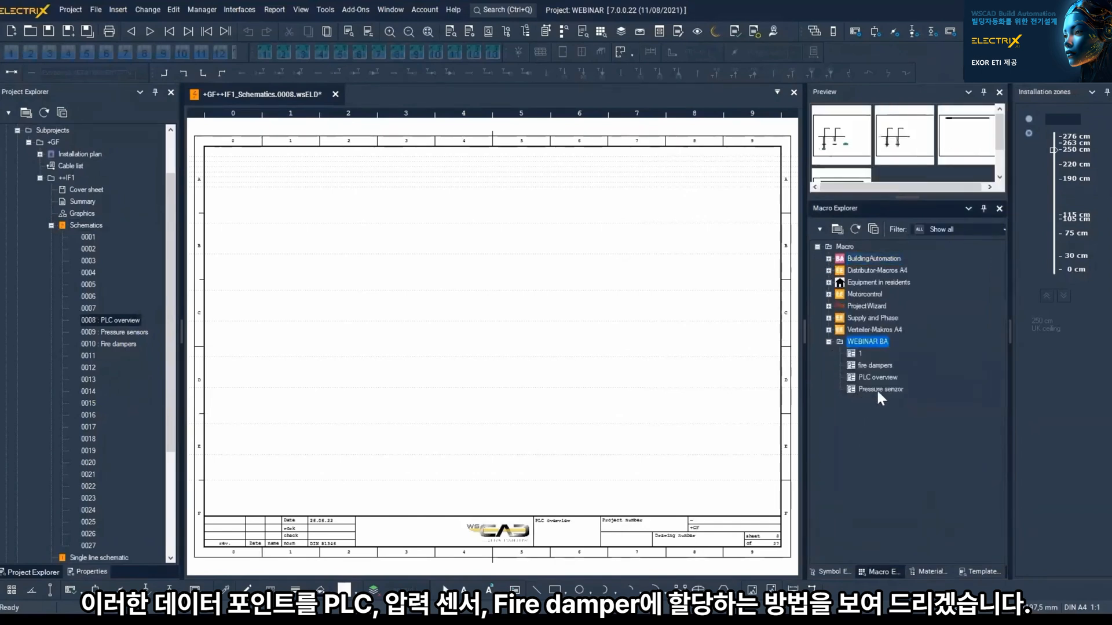
{"action": "right_click", "coordinate": [873, 375]}
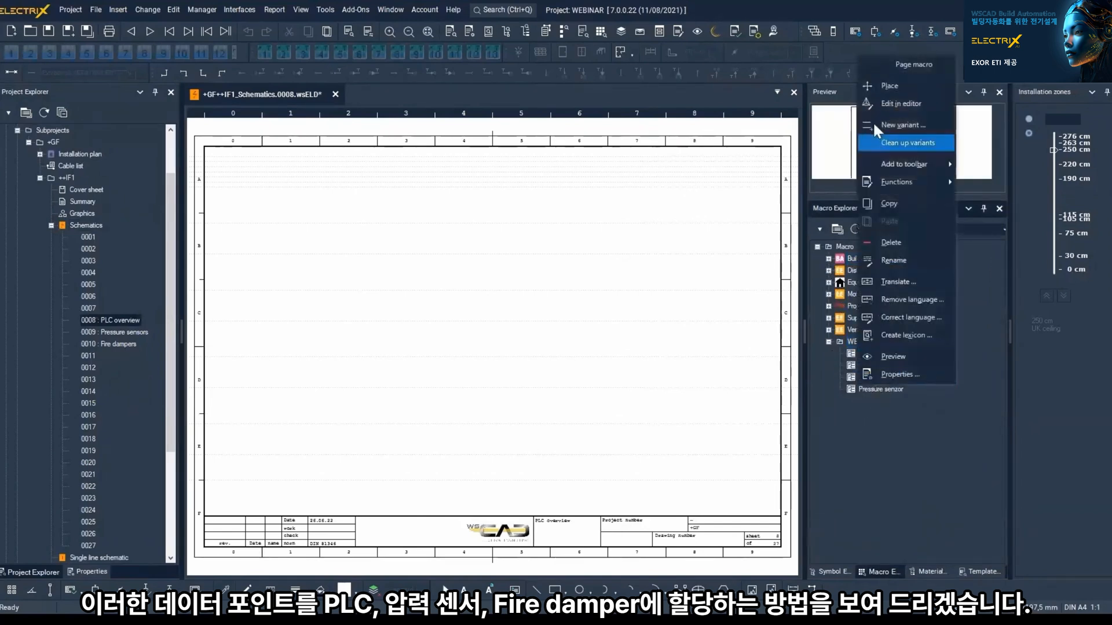
{"action": "left_click", "coordinate": [876, 86]}
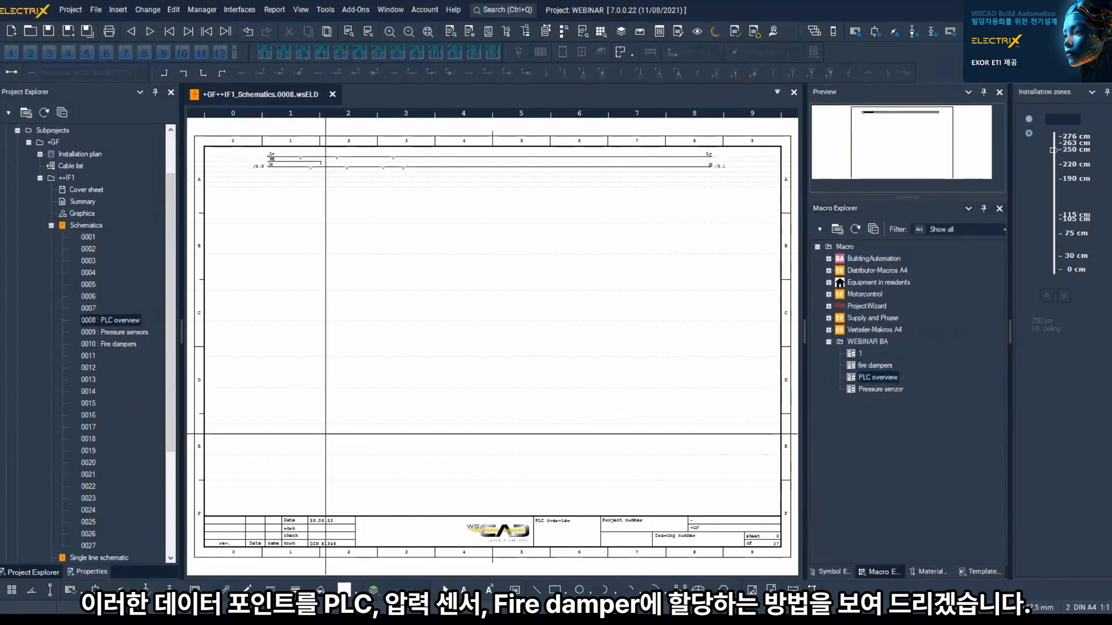
Step: Place the Pressure senzor page macro from the WEBINAR BA macro folder on schematic page 0009
{"action": "left_click", "coordinate": [130, 332]}
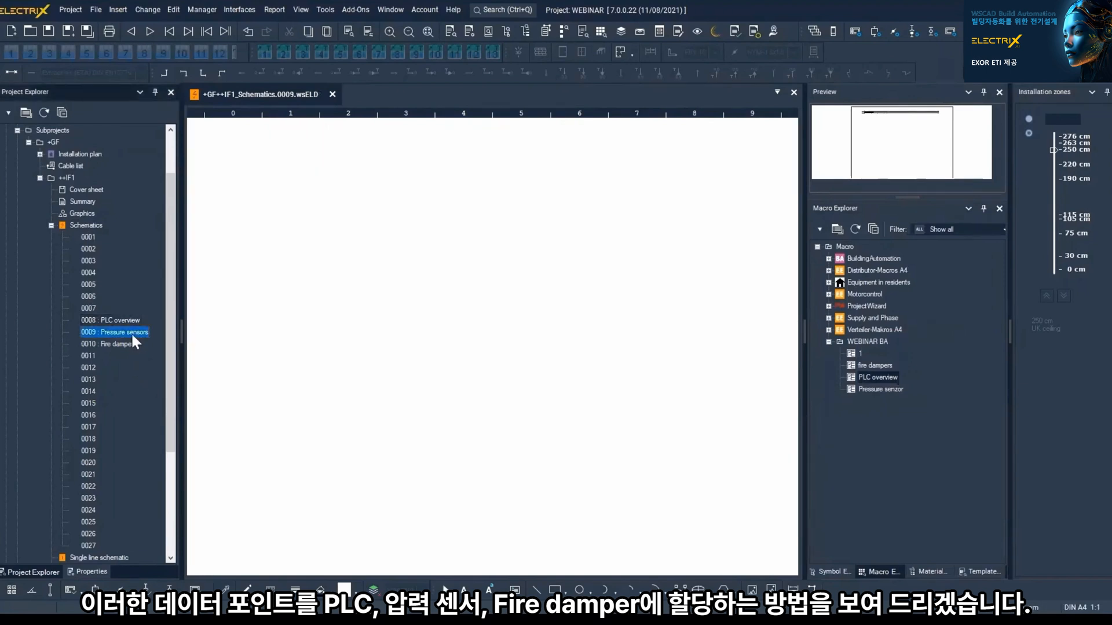
{"action": "right_click", "coordinate": [870, 389]}
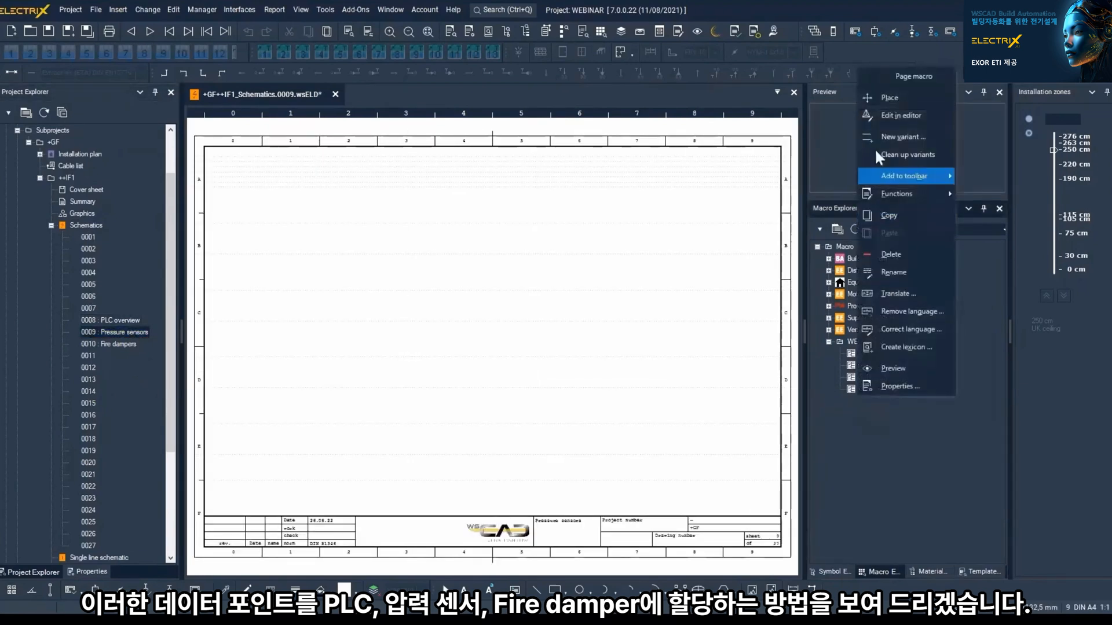
{"action": "left_click", "coordinate": [889, 98]}
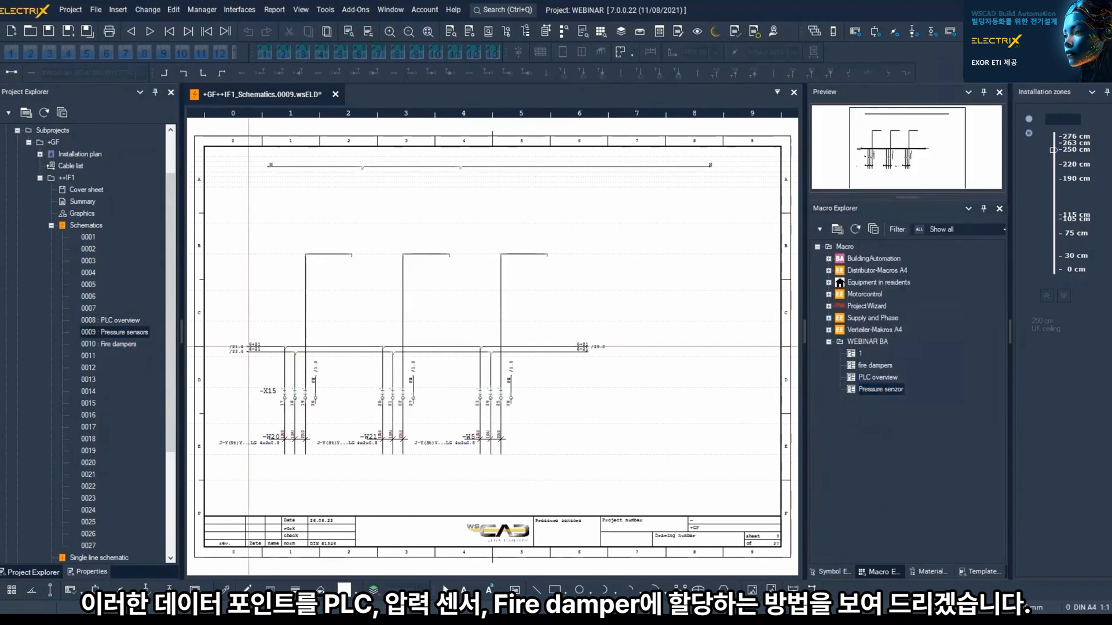
{"action": "left_click", "coordinate": [249, 346]}
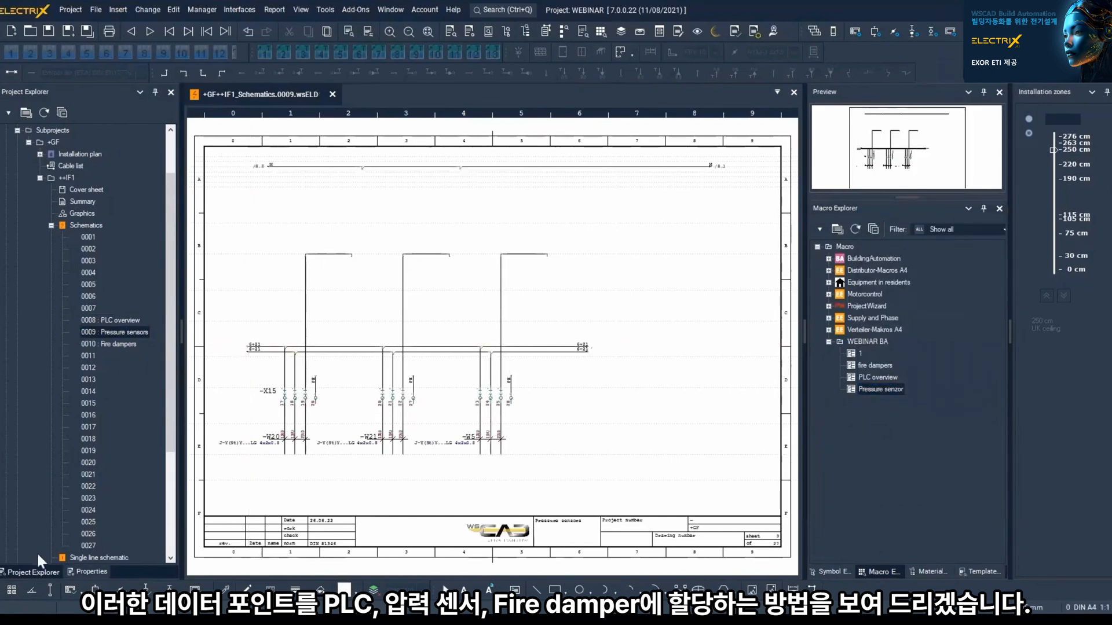
Step: Place the fire dampers page macro from the WEBINAR BA macro folder on schematic page 0010
{"action": "double_click", "coordinate": [106, 341]}
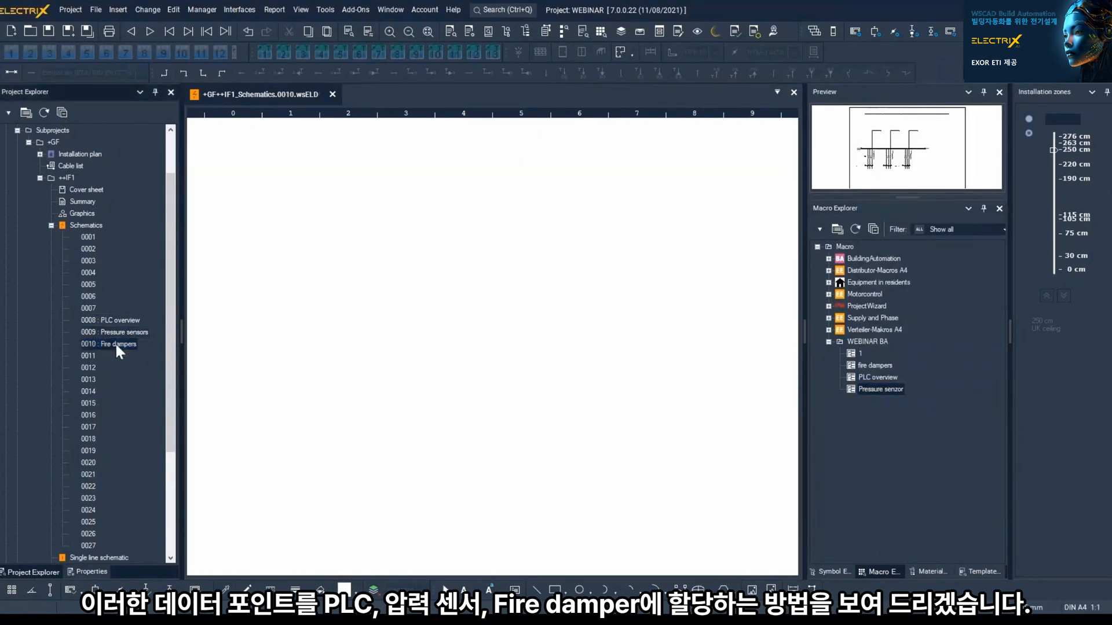
{"action": "right_click", "coordinate": [857, 363]}
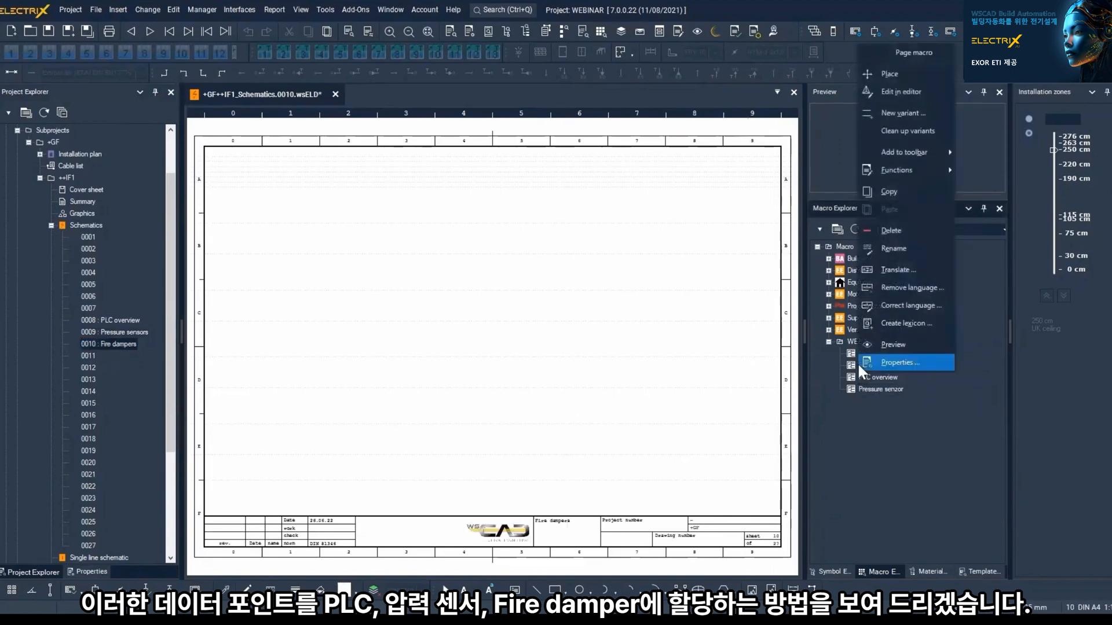
{"action": "left_click", "coordinate": [904, 74]}
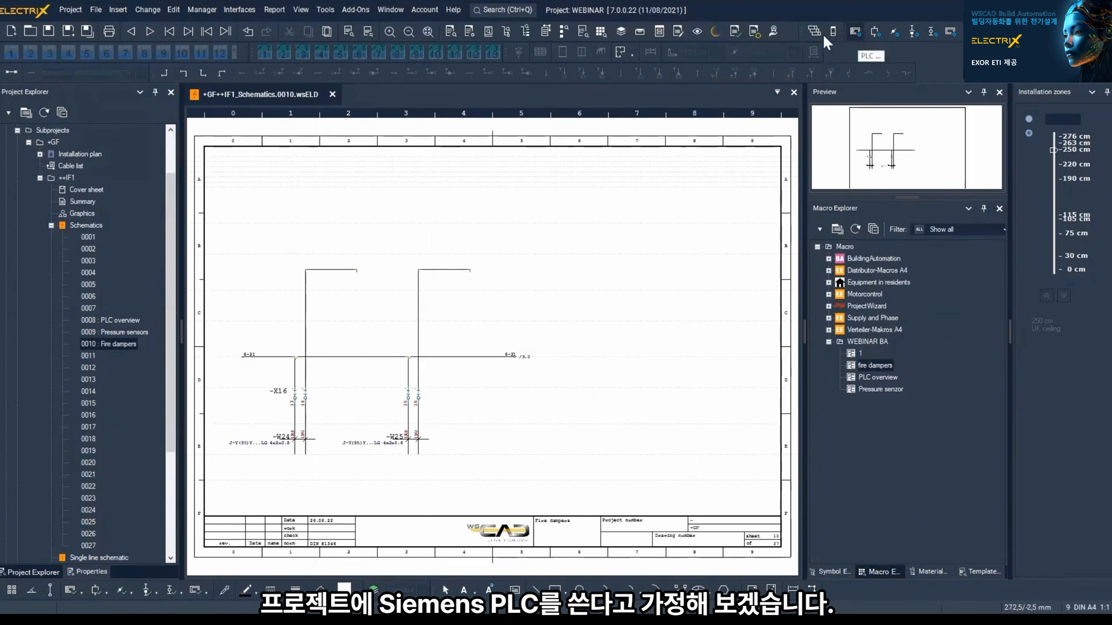
Step: Insert the Siemens CPU part 6ES7212-1AE40-0XB0 below the supply lines on schematic page 0008 with reference name K1
{"action": "left_click", "coordinate": [118, 9]}
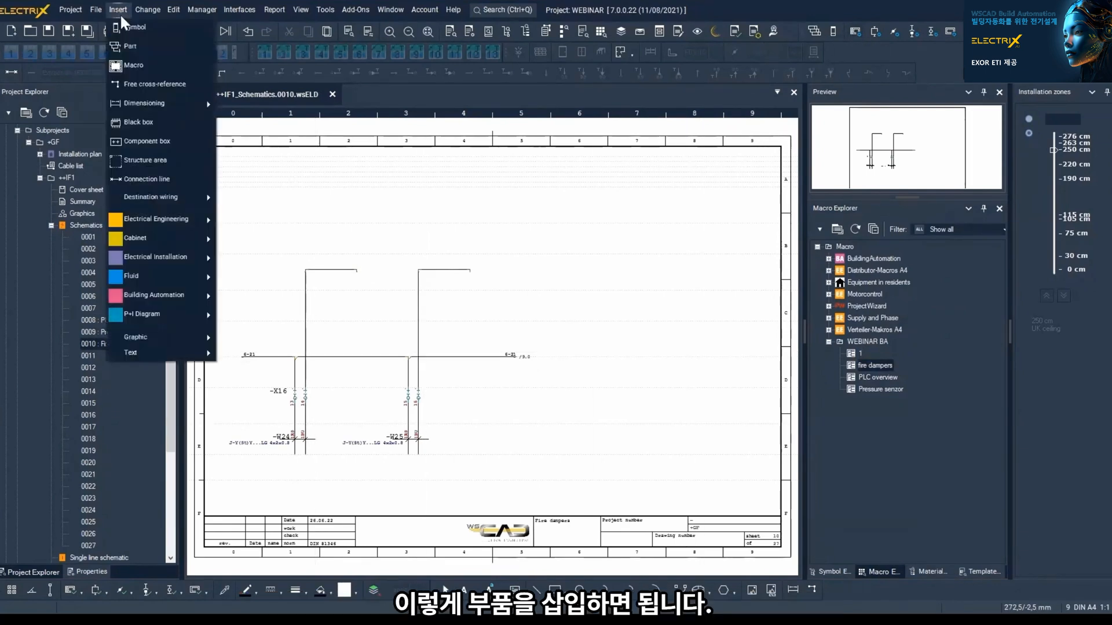
{"action": "left_click", "coordinate": [135, 45]}
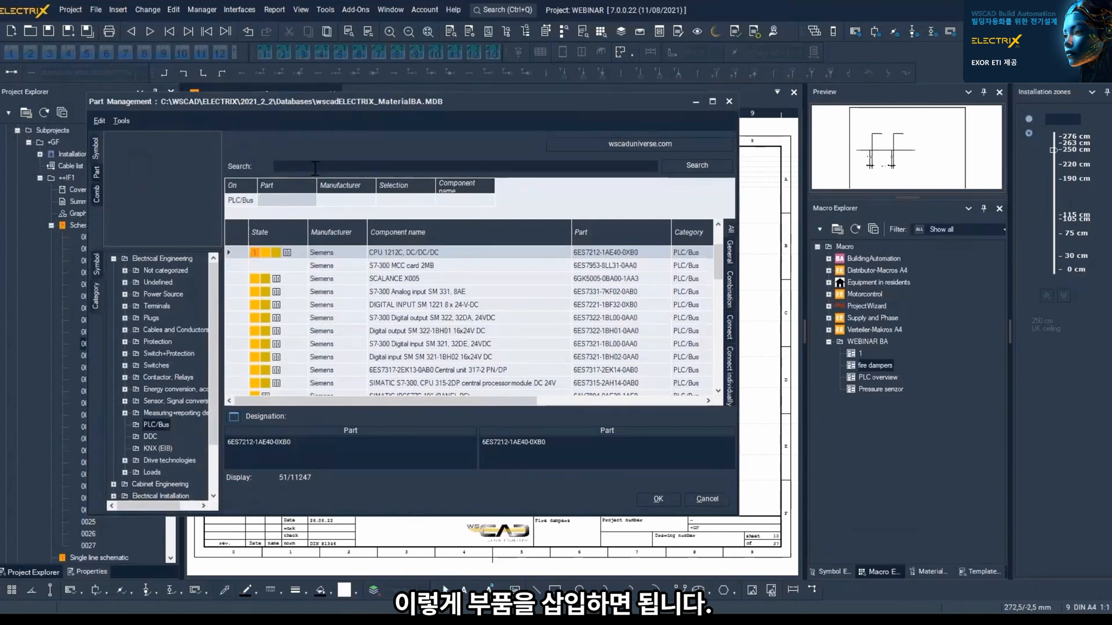
{"action": "left_click", "coordinate": [348, 166]}
{"action": "type", "text": "6ES7212-1AE40-0XB0"}
{"action": "key", "text": "Return"}
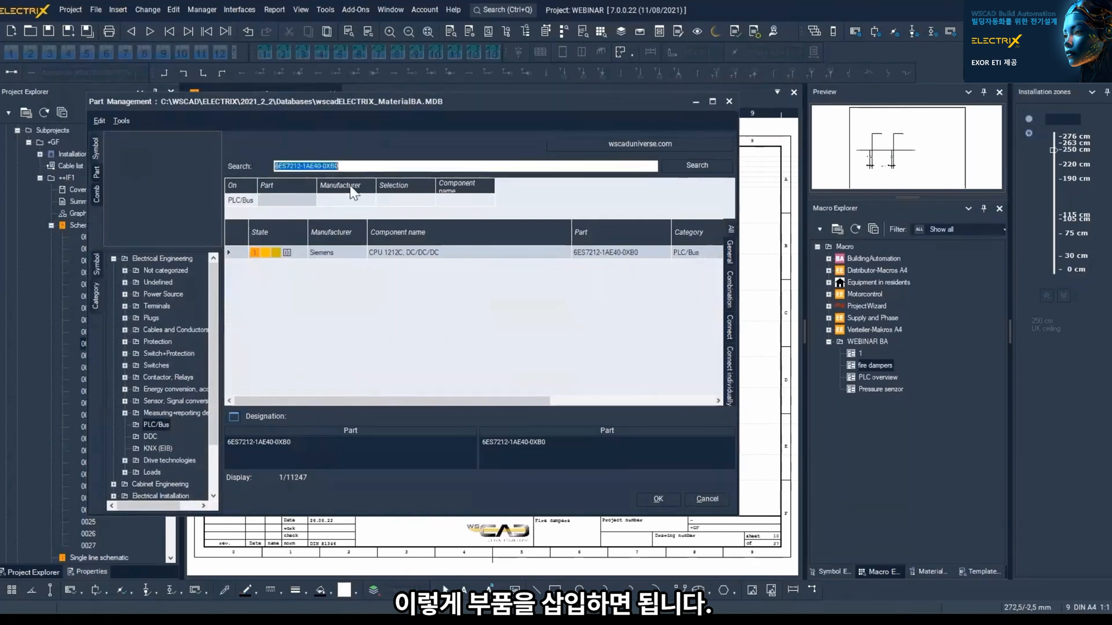
{"action": "double_click", "coordinate": [356, 255]}
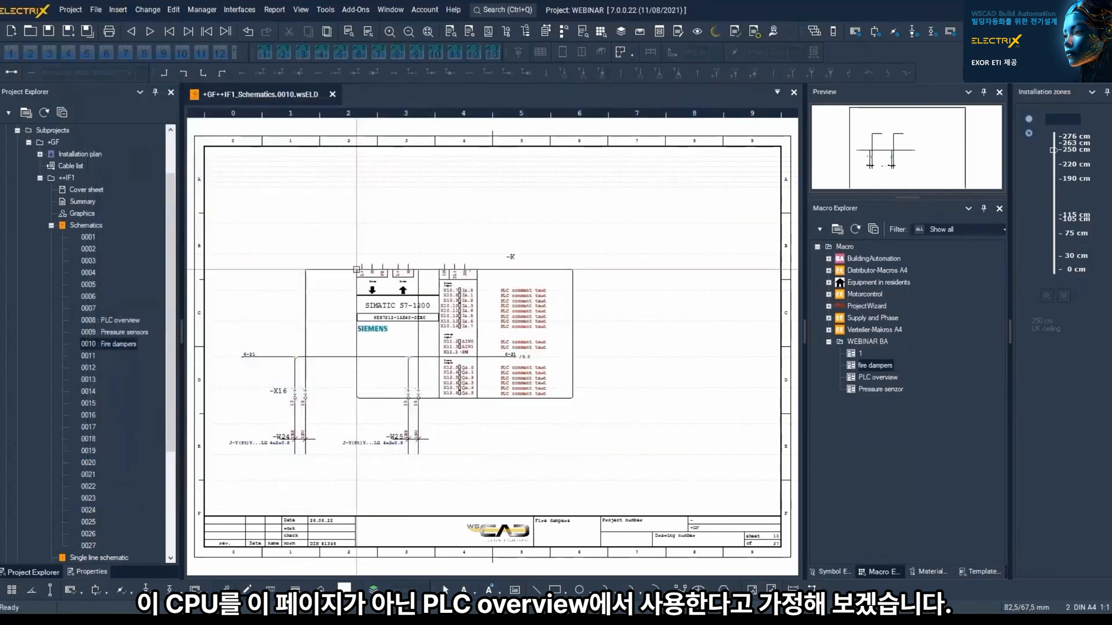
{"action": "double_click", "coordinate": [114, 319]}
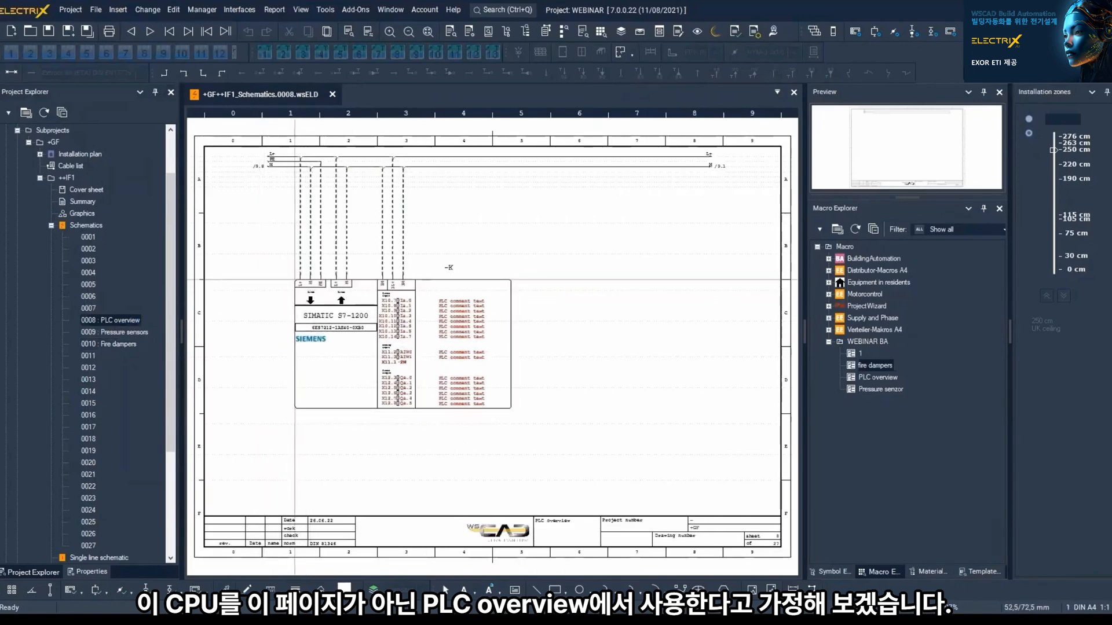
{"action": "left_click", "coordinate": [296, 280]}
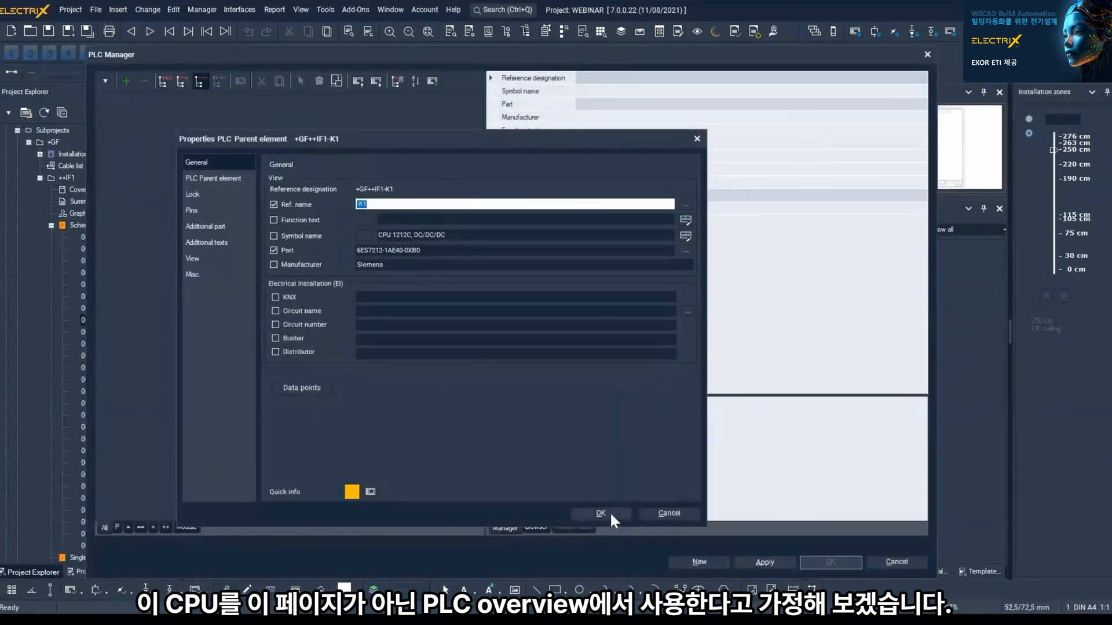
{"action": "left_click", "coordinate": [602, 513]}
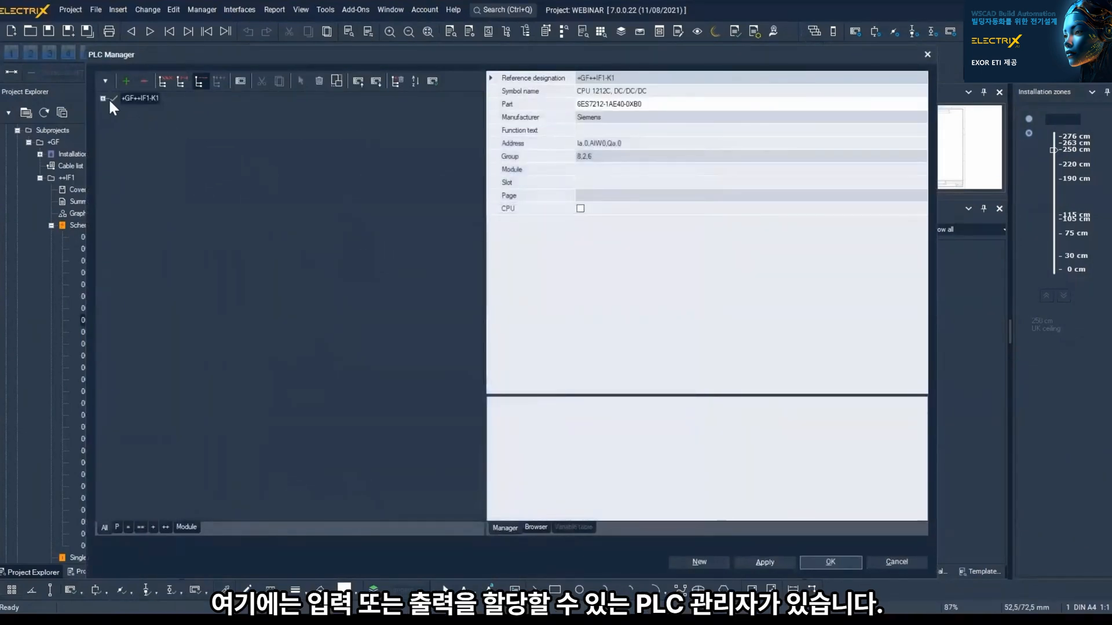
Step: Expand the CPU's digital input and output channel groups and set its address to I0.0,AIW0,Q0.0
{"action": "left_click", "coordinate": [103, 98]}
{"action": "left_click", "coordinate": [114, 110]}
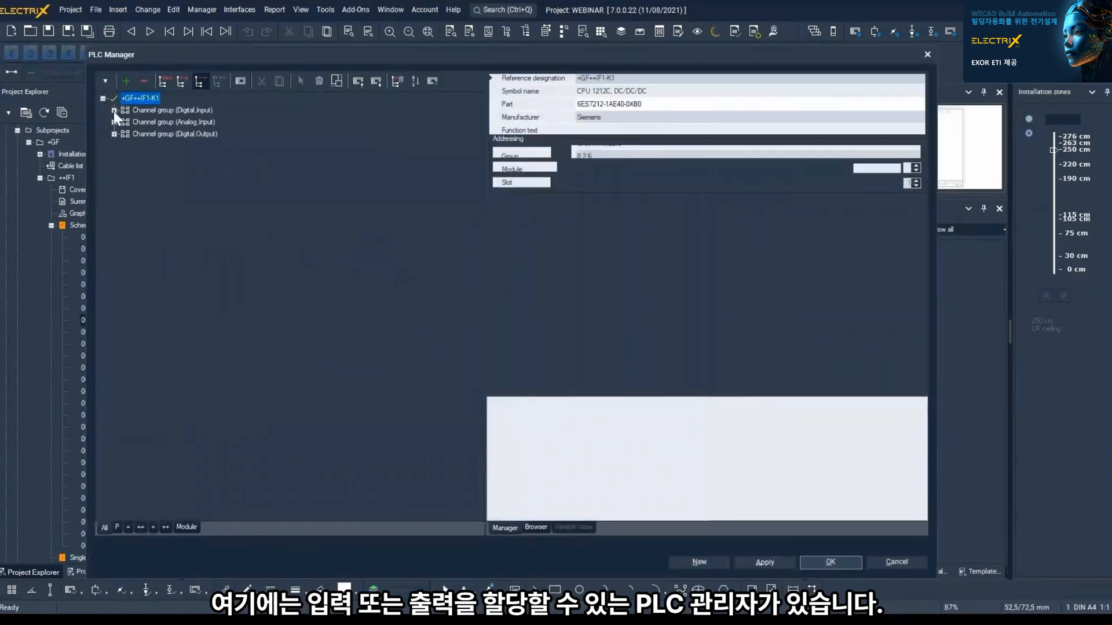
{"action": "left_click", "coordinate": [113, 228]}
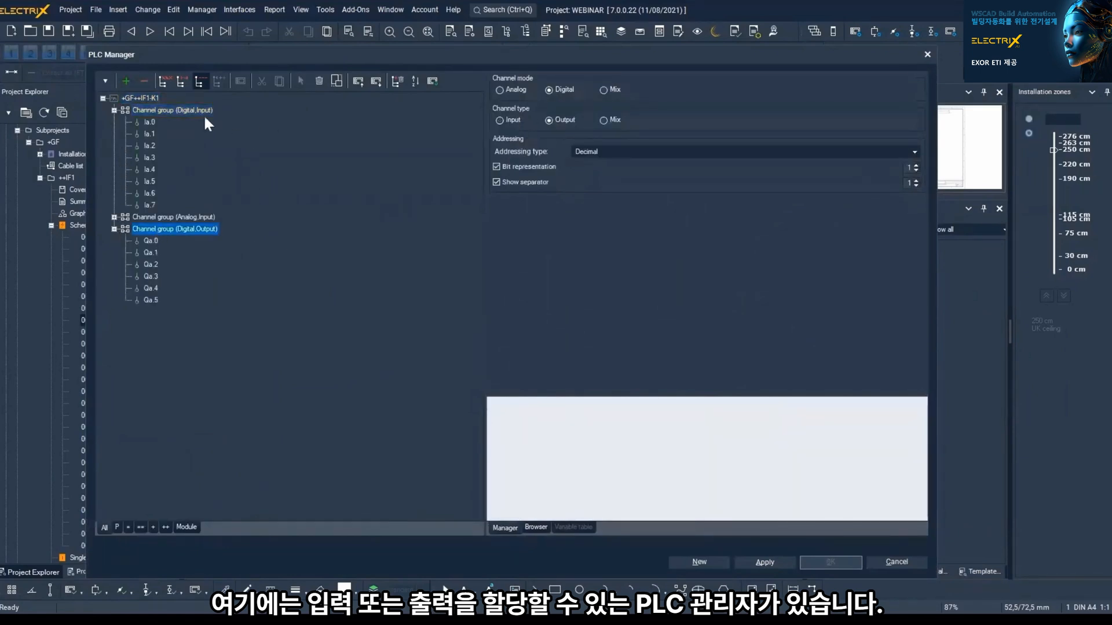
{"action": "left_click", "coordinate": [145, 98]}
{"action": "left_click", "coordinate": [584, 145]}
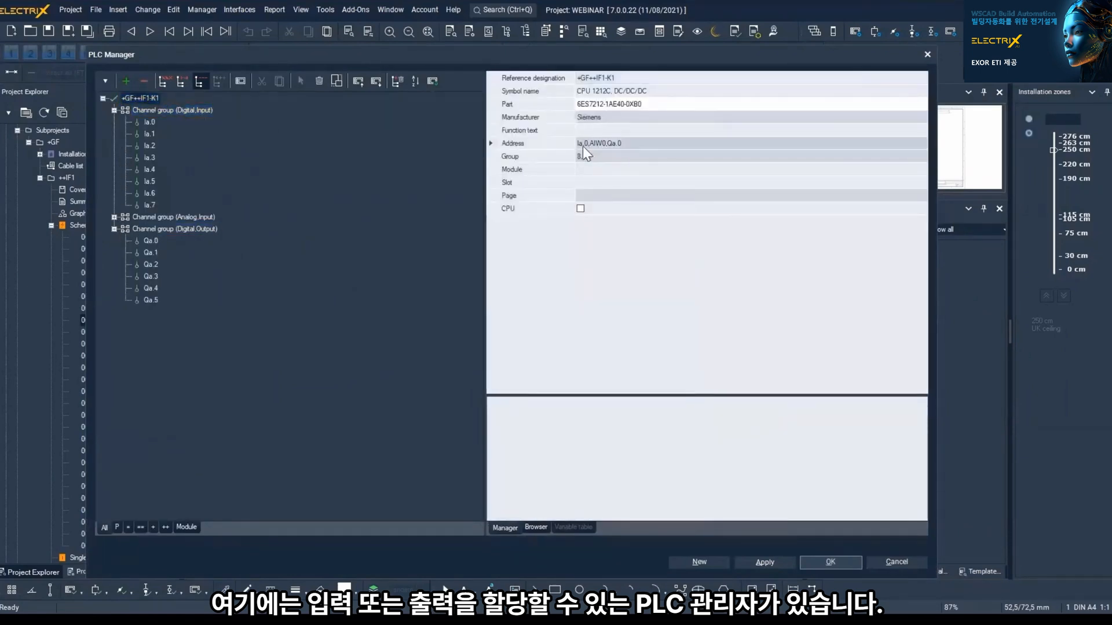
{"action": "left_click", "coordinate": [584, 145]}
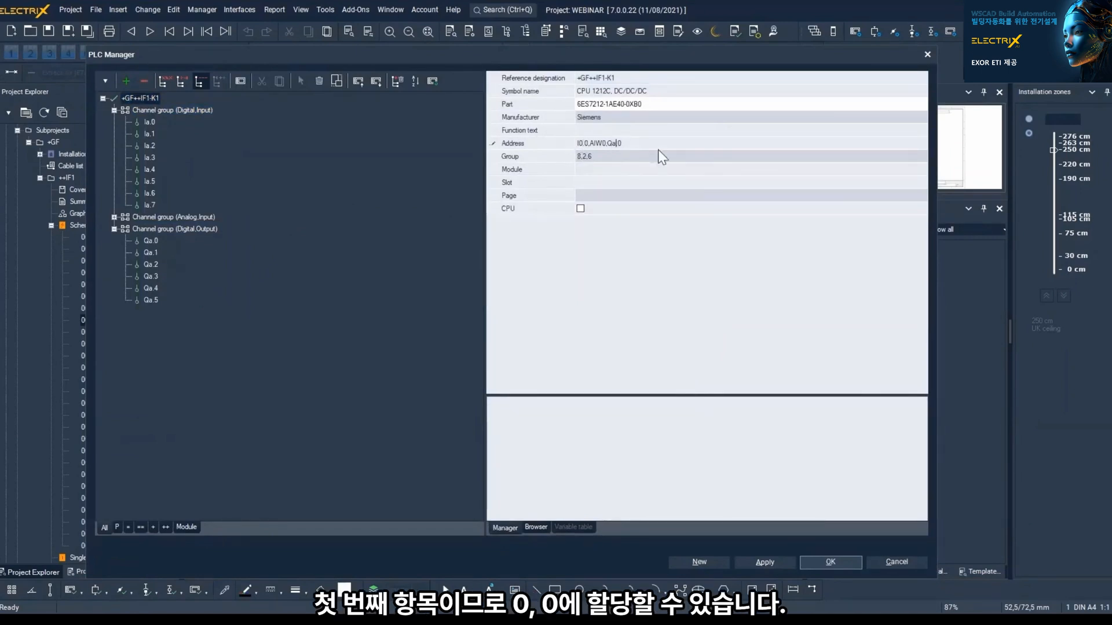
{"action": "type", "text": ".0"}
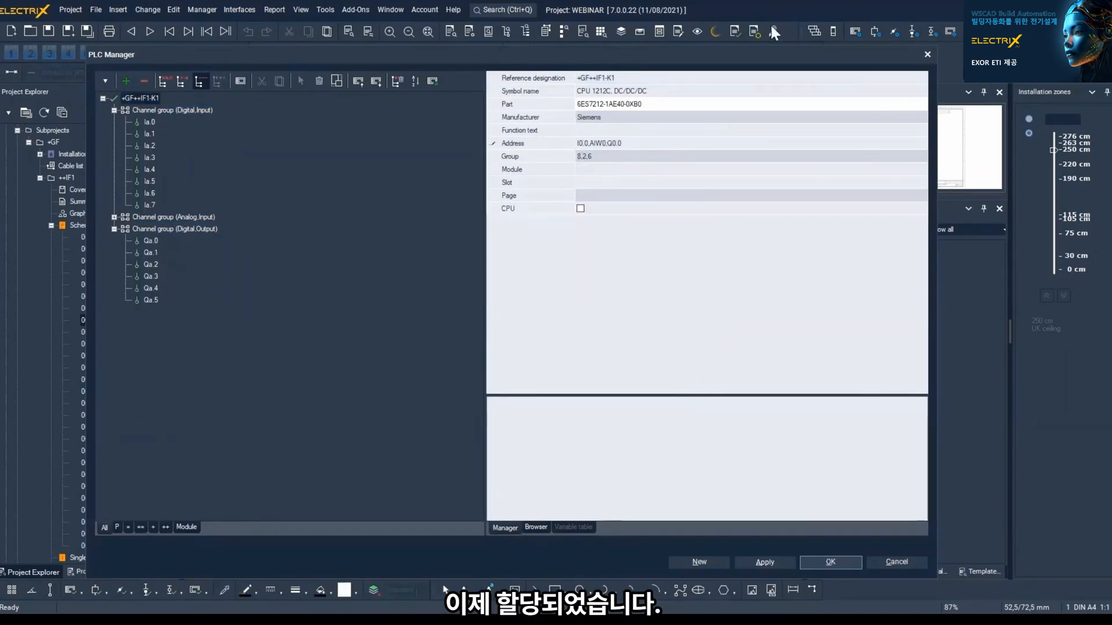
{"action": "left_click", "coordinate": [682, 169]}
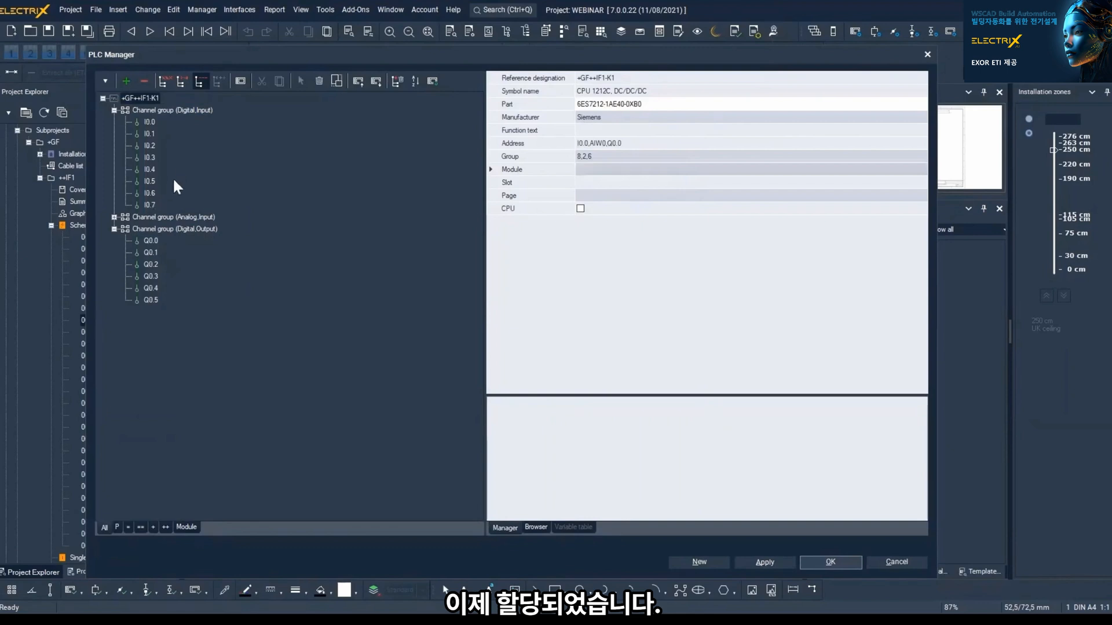
Step: Assign data point WCS1GFB1MW01 of sensor -B1 to the CPU's analog input channel AIW0
{"action": "left_click", "coordinate": [114, 217]}
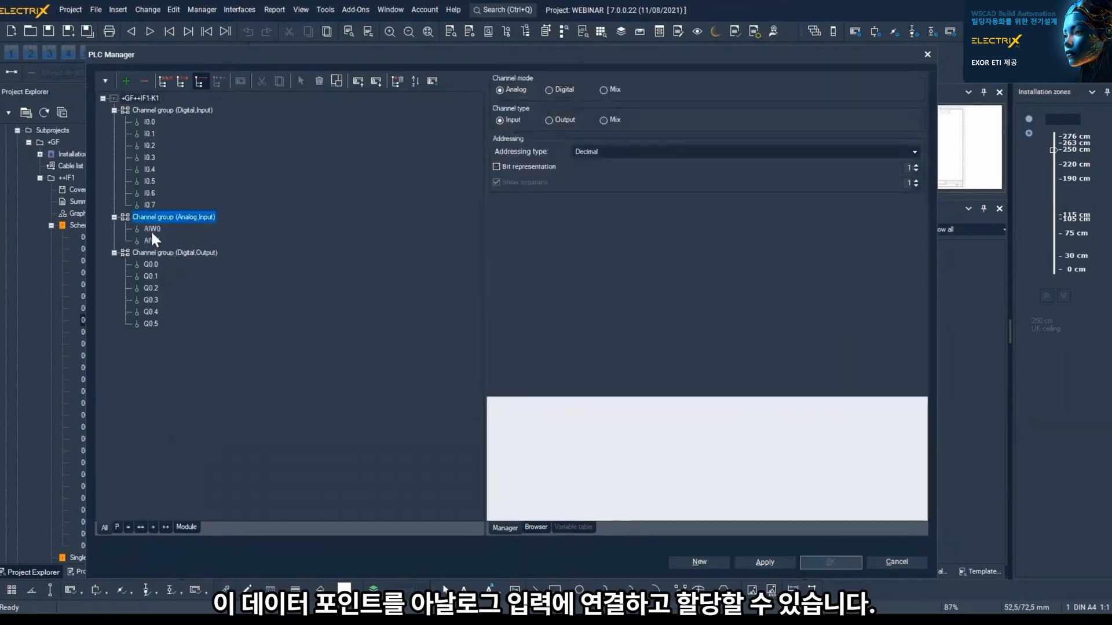
{"action": "right_click", "coordinate": [152, 228]}
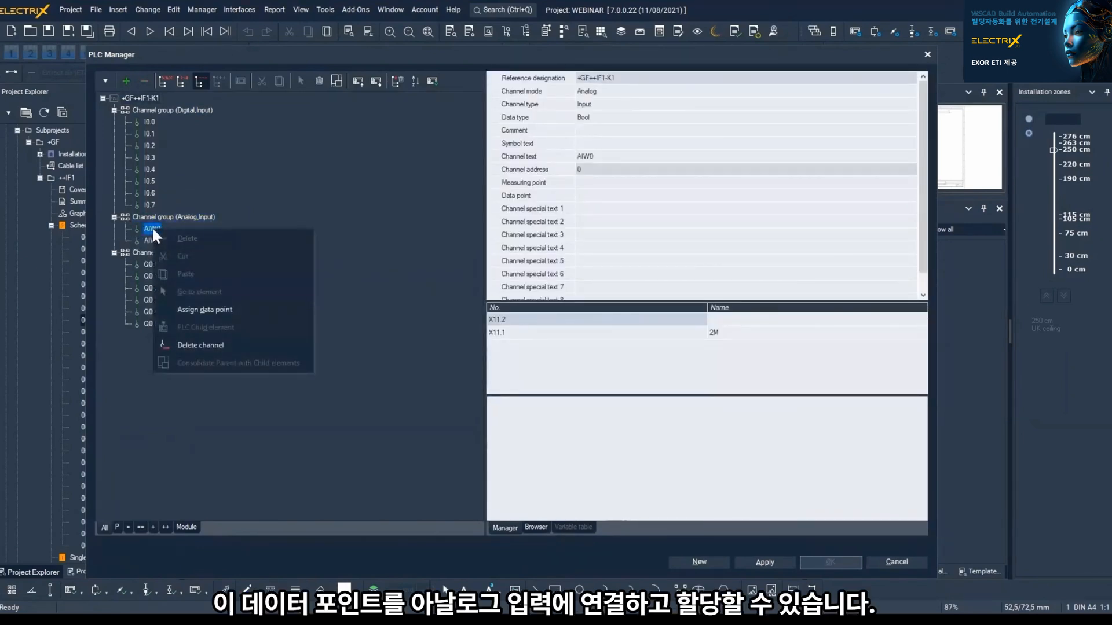
{"action": "left_click", "coordinate": [218, 309]}
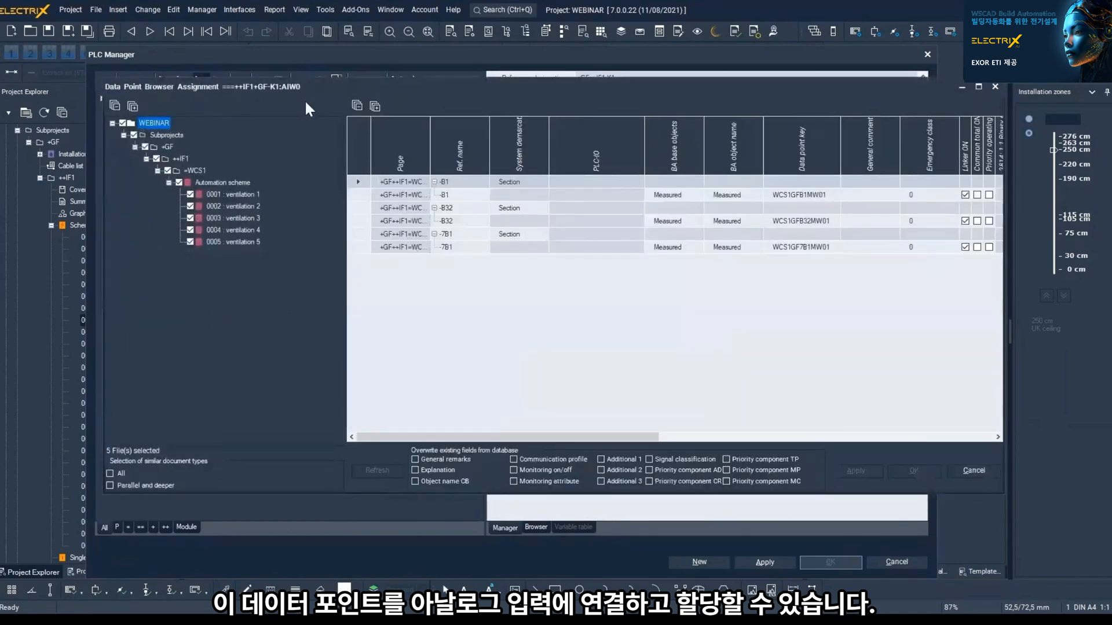
{"action": "left_click_drag", "start_coordinate": [349, 99], "coordinate": [444, 96]}
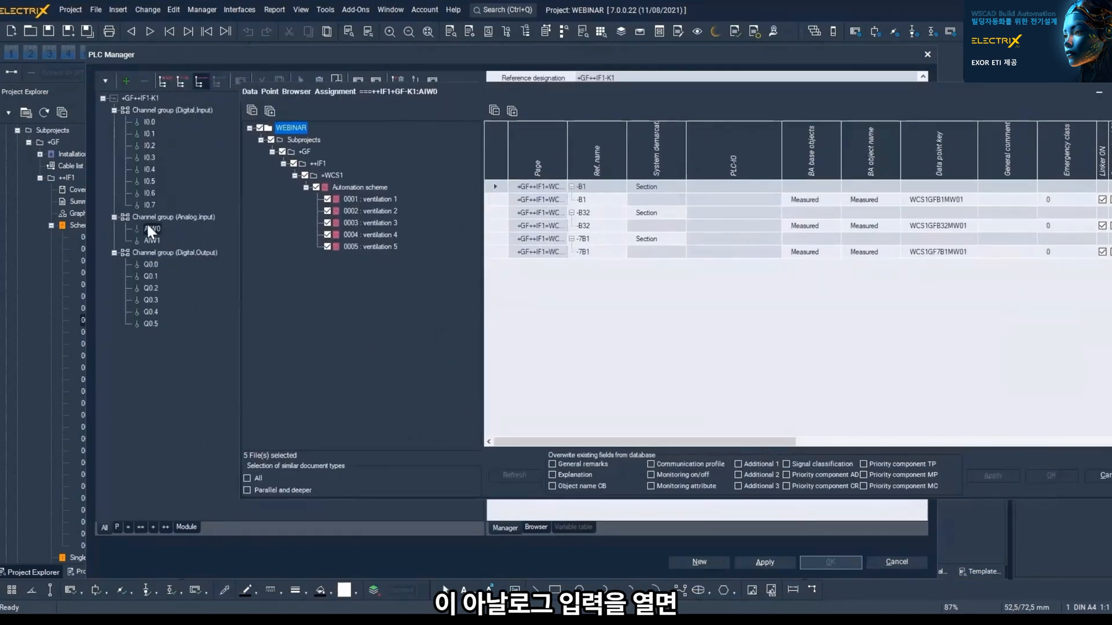
{"action": "left_click_drag", "start_coordinate": [485, 92], "coordinate": [329, 77]}
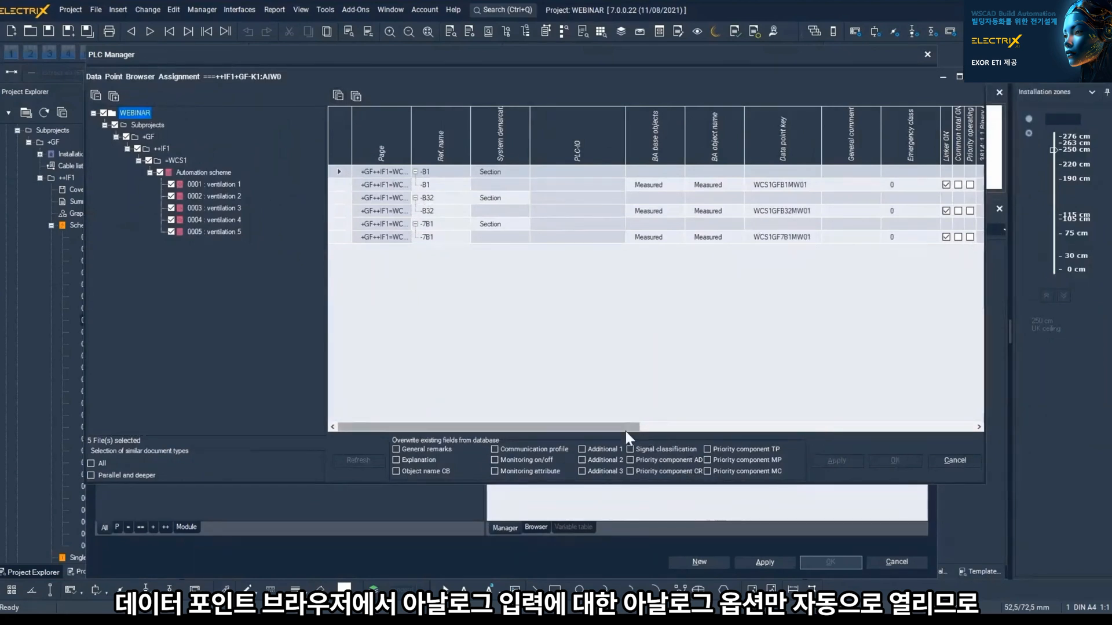
{"action": "left_click_drag", "start_coordinate": [624, 428], "coordinate": [731, 425]}
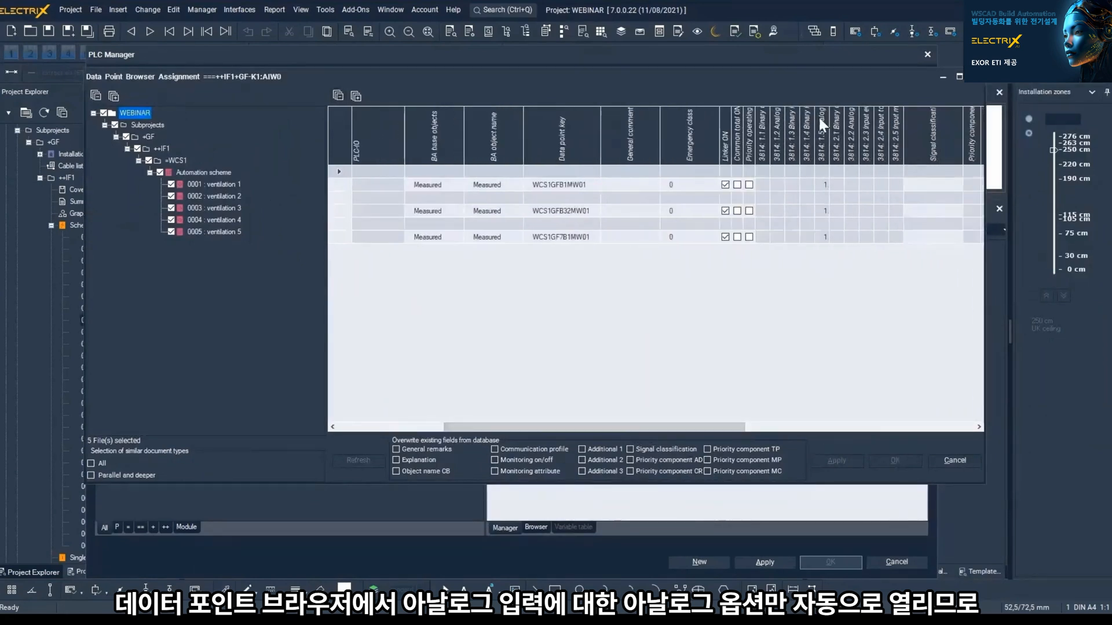
{"action": "left_click", "coordinate": [819, 184]}
{"action": "left_click_drag", "start_coordinate": [819, 184], "coordinate": [818, 190]}
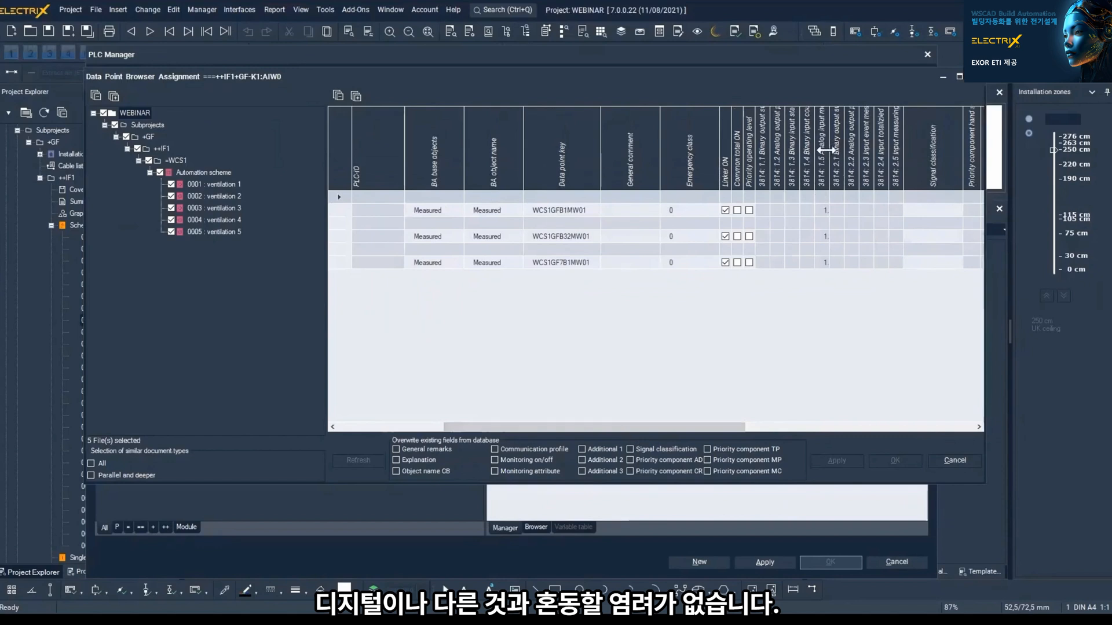
{"action": "left_click_drag", "start_coordinate": [718, 429], "coordinate": [618, 429]}
{"action": "left_click", "coordinate": [576, 211]}
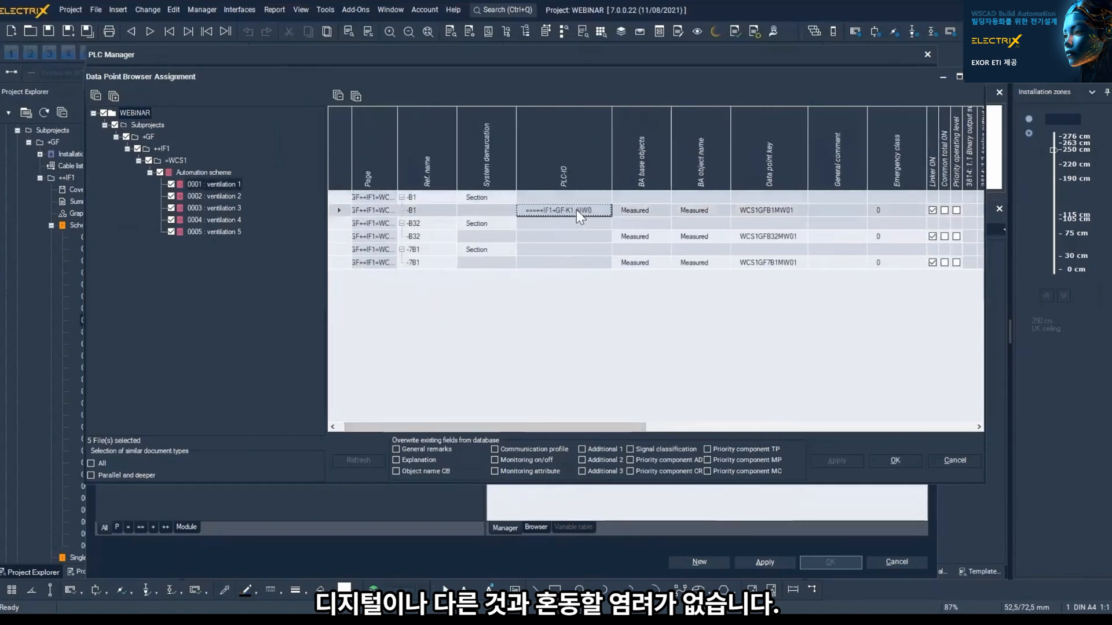
{"action": "left_click", "coordinate": [900, 457]}
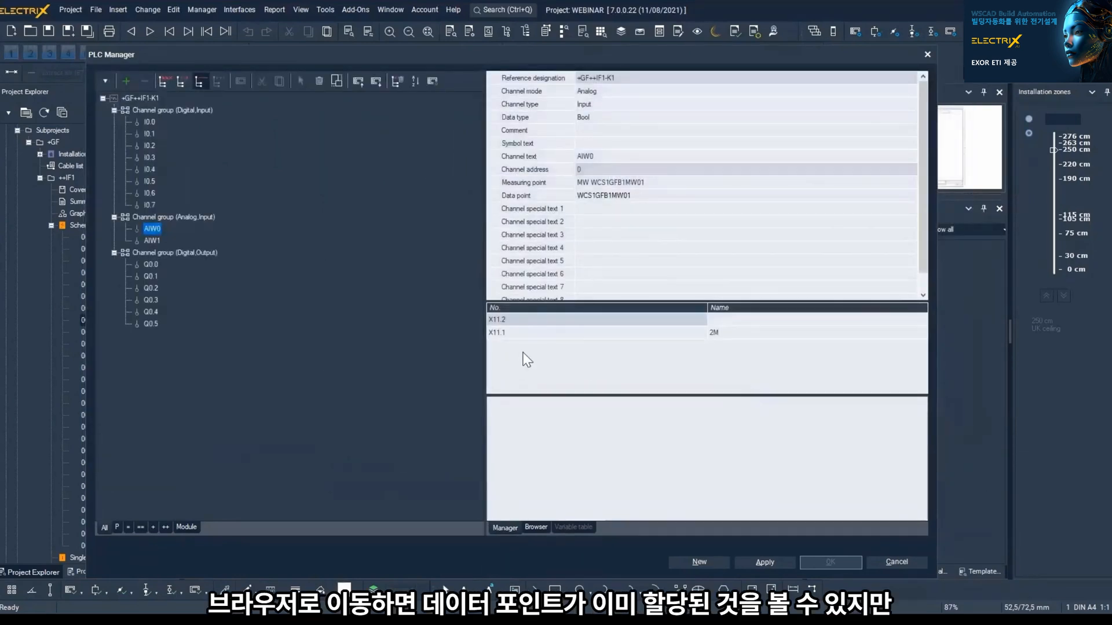
Step: Review the channel and data point assignments in the PLC Manager's browser view and close it without saving the changes
{"action": "left_click", "coordinate": [533, 527]}
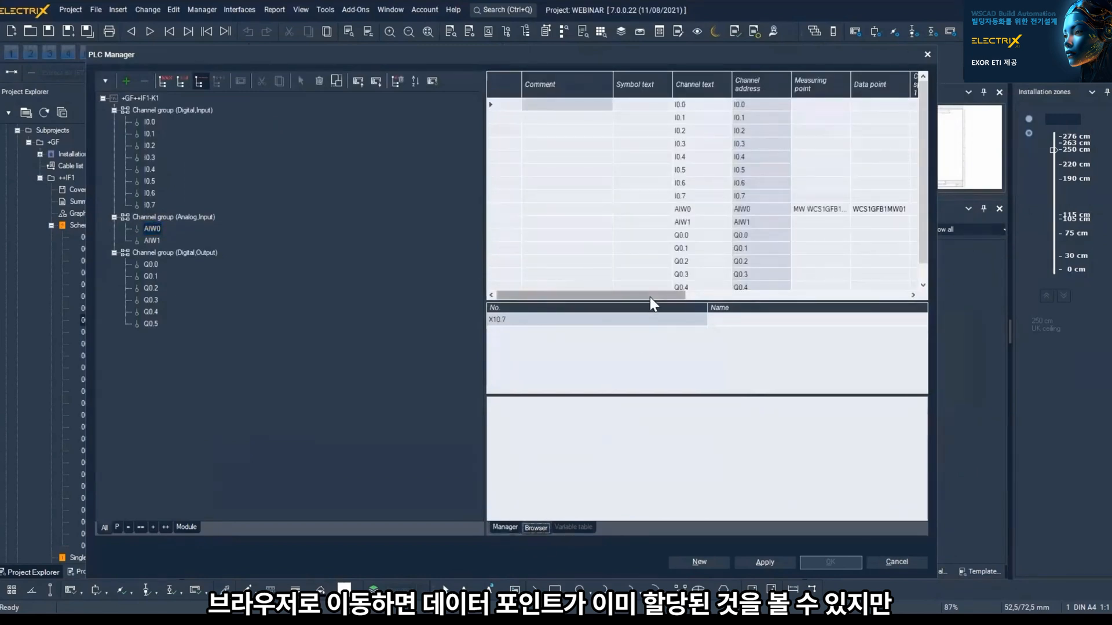
{"action": "left_click_drag", "start_coordinate": [650, 296], "coordinate": [609, 295]}
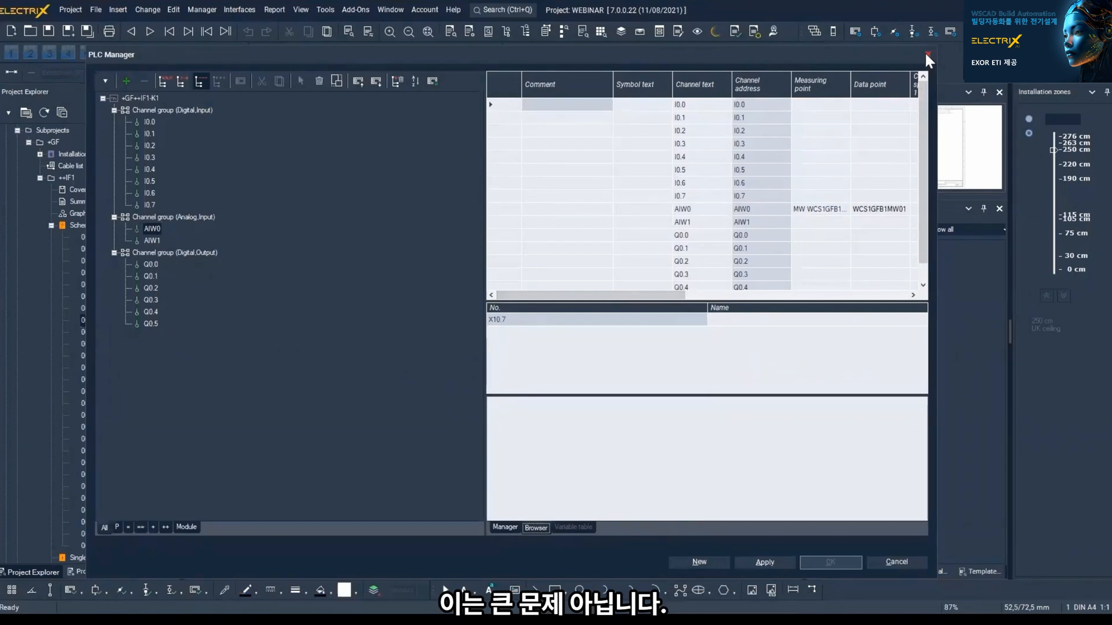
{"action": "left_click", "coordinate": [891, 561]}
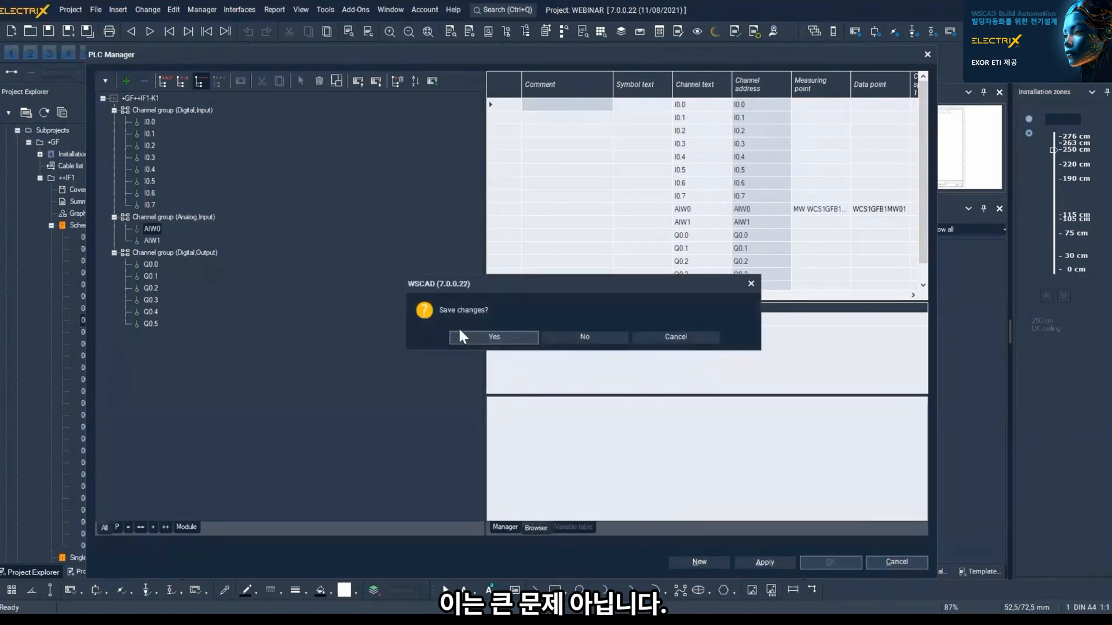
{"action": "left_click", "coordinate": [576, 340]}
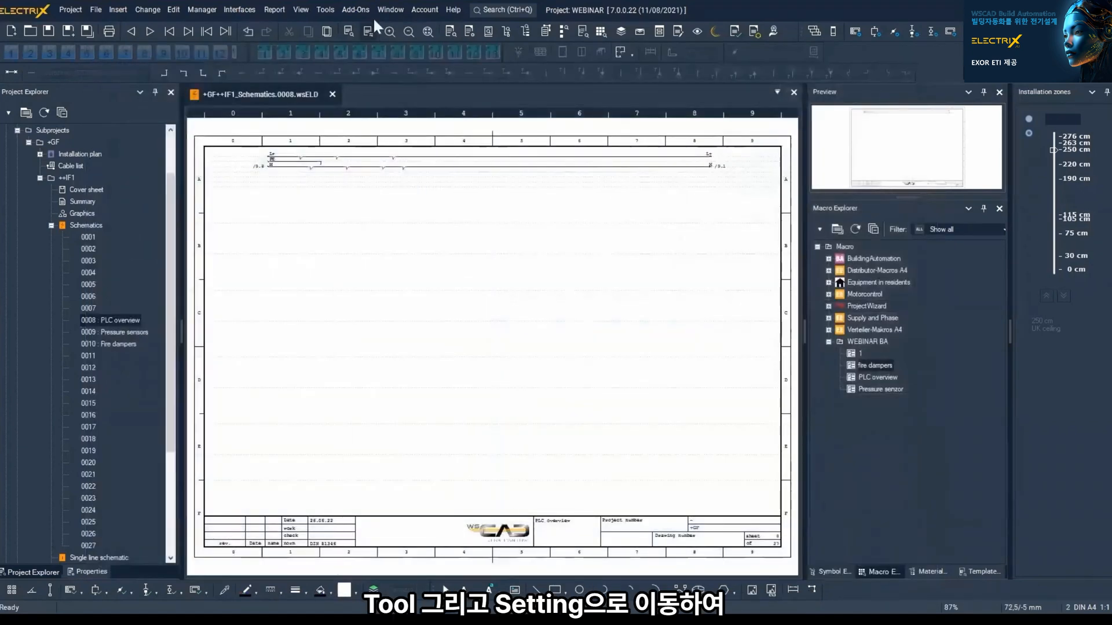
Step: Map Special text 1 to the BA base object BA ID in the PLC special texts settings
{"action": "left_click", "coordinate": [325, 10]}
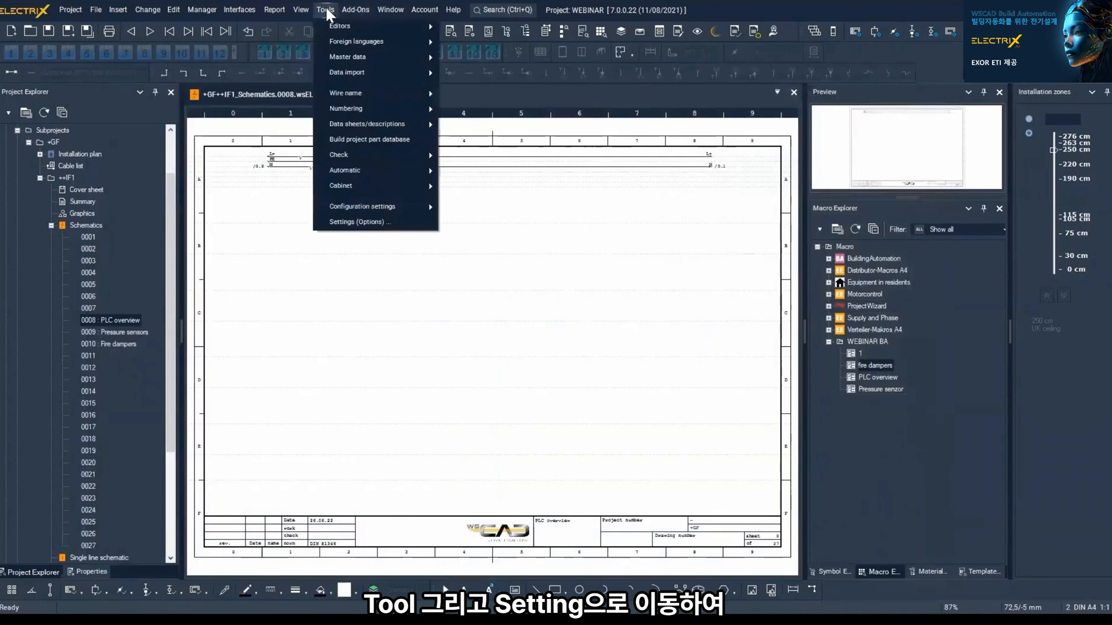
{"action": "left_click", "coordinate": [352, 221]}
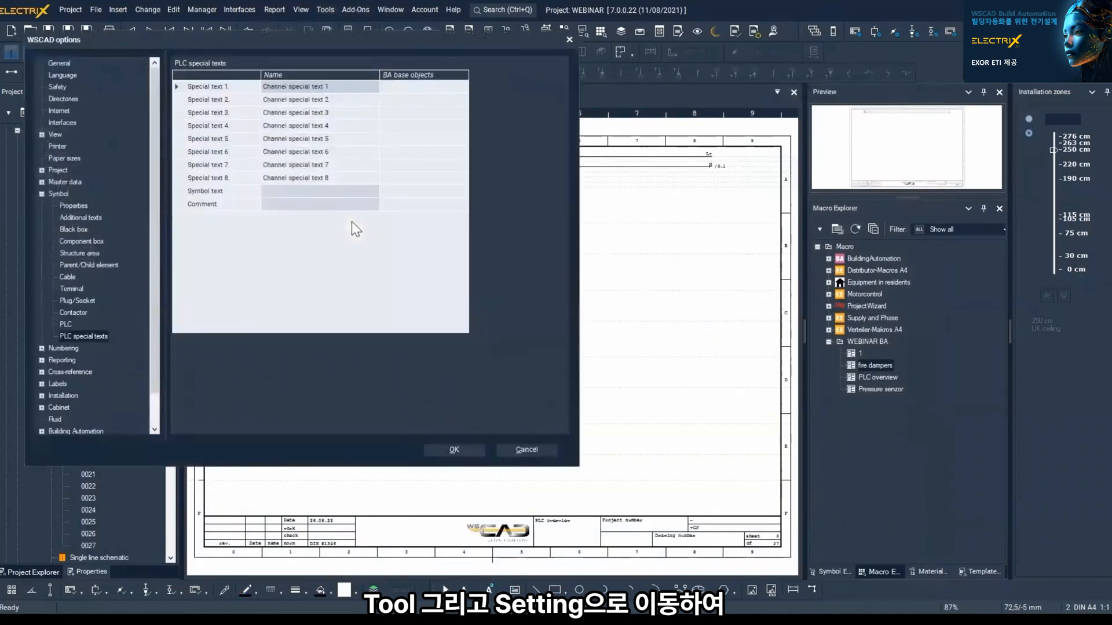
{"action": "left_click", "coordinate": [401, 88]}
{"action": "left_click", "coordinate": [402, 87]}
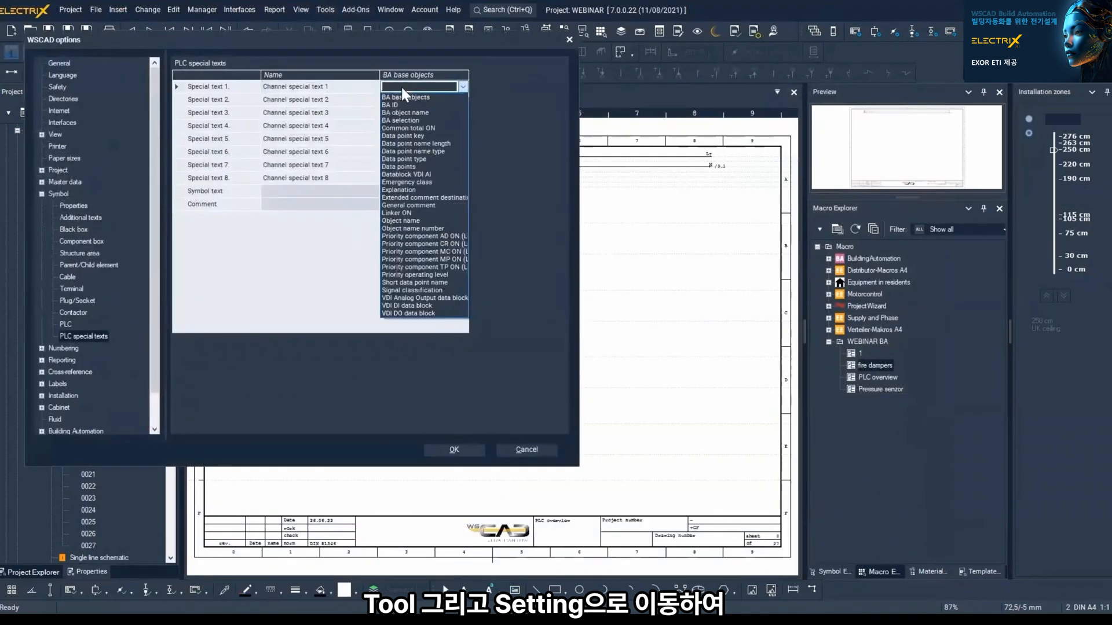
{"action": "key", "text": "Return"}
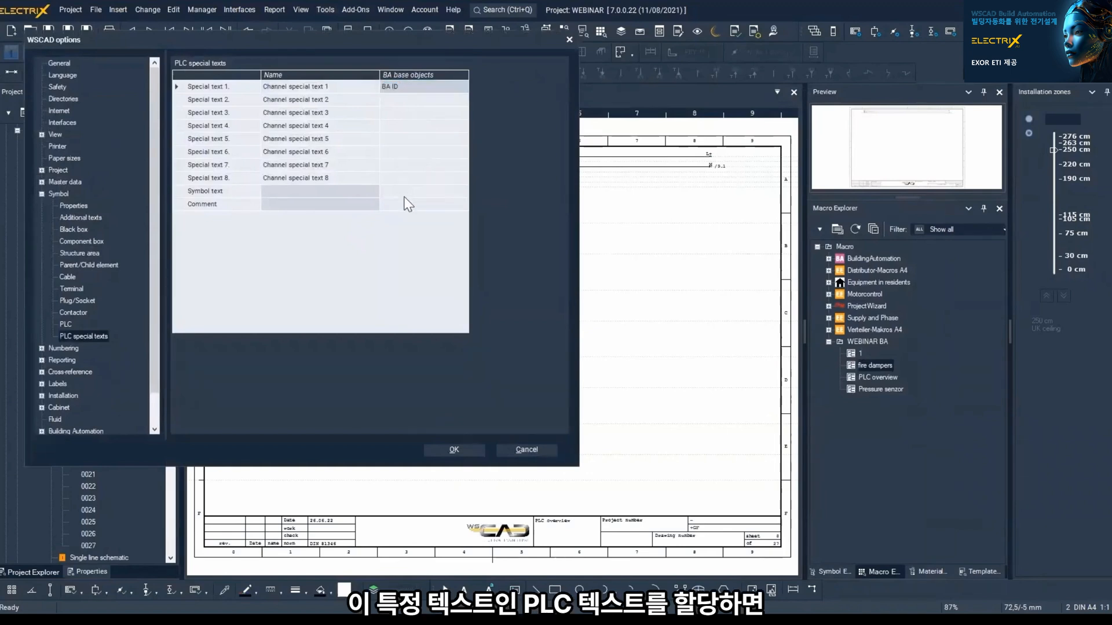
Step: Map the PLC symbol text to Data point key and the comment to BA object name, and apply the settings
{"action": "left_click", "coordinate": [405, 195]}
{"action": "left_click", "coordinate": [404, 195]}
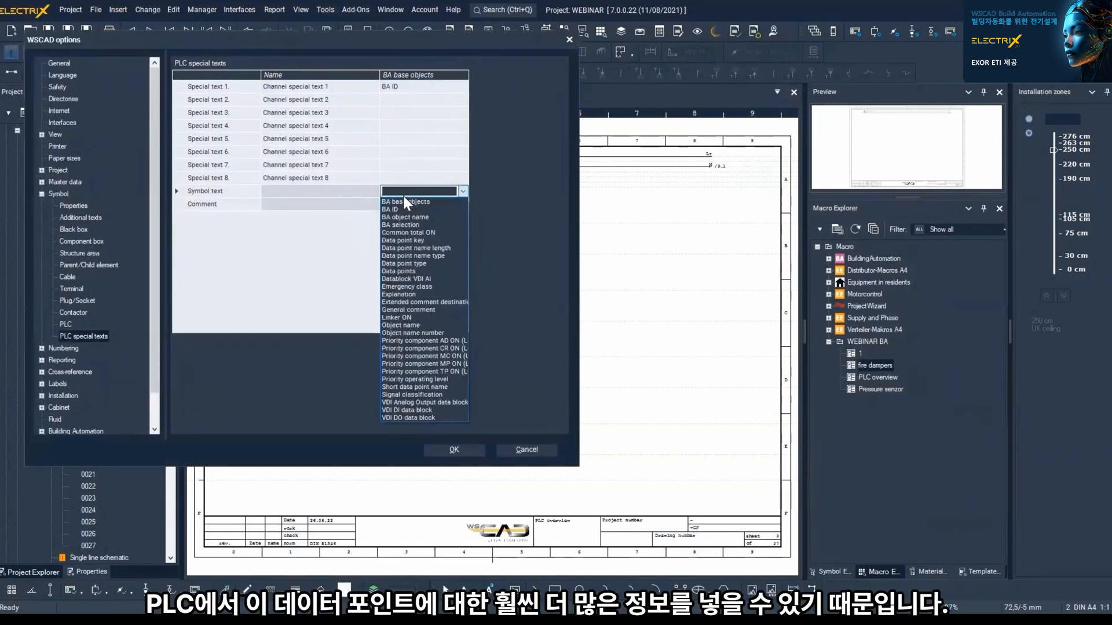
{"action": "left_click", "coordinate": [440, 241]}
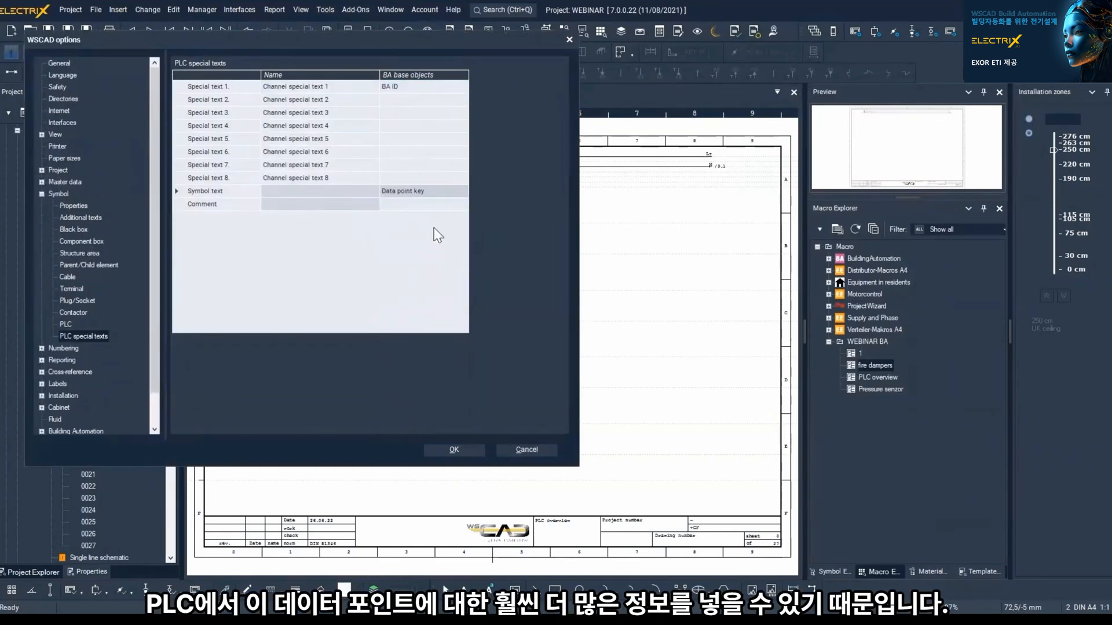
{"action": "left_click", "coordinate": [419, 203]}
{"action": "left_click", "coordinate": [419, 203]}
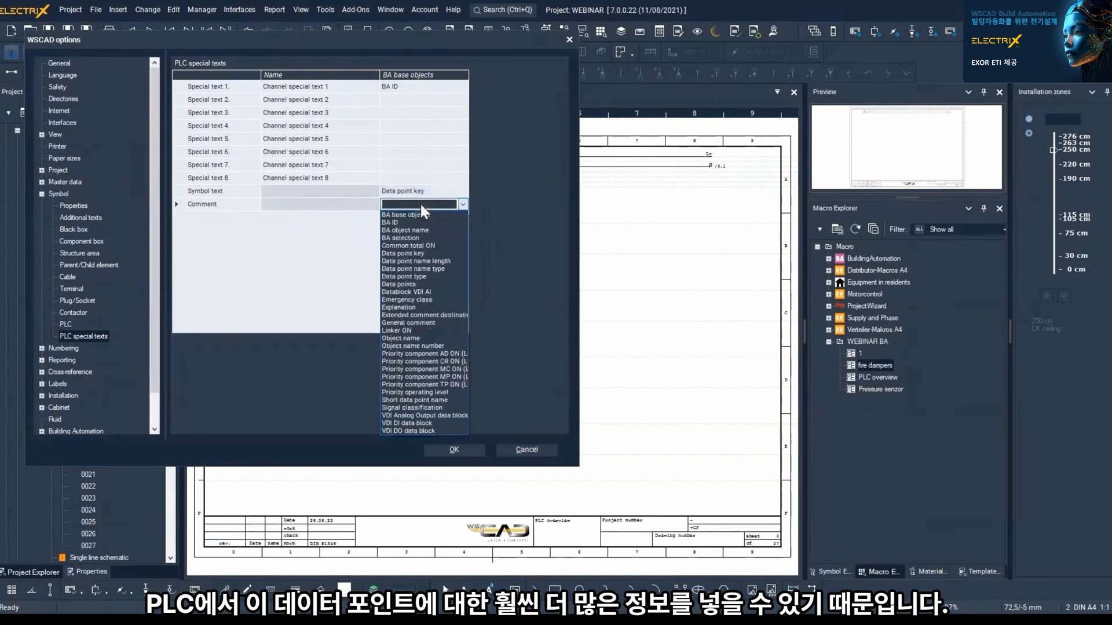
{"action": "left_click", "coordinate": [426, 230]}
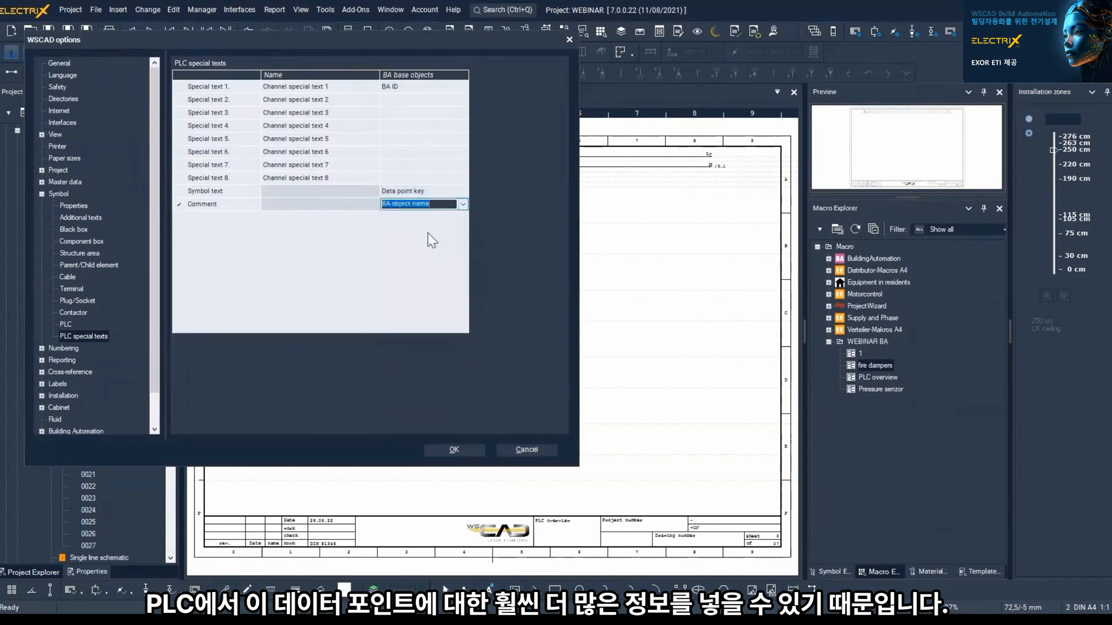
{"action": "left_click", "coordinate": [470, 450]}
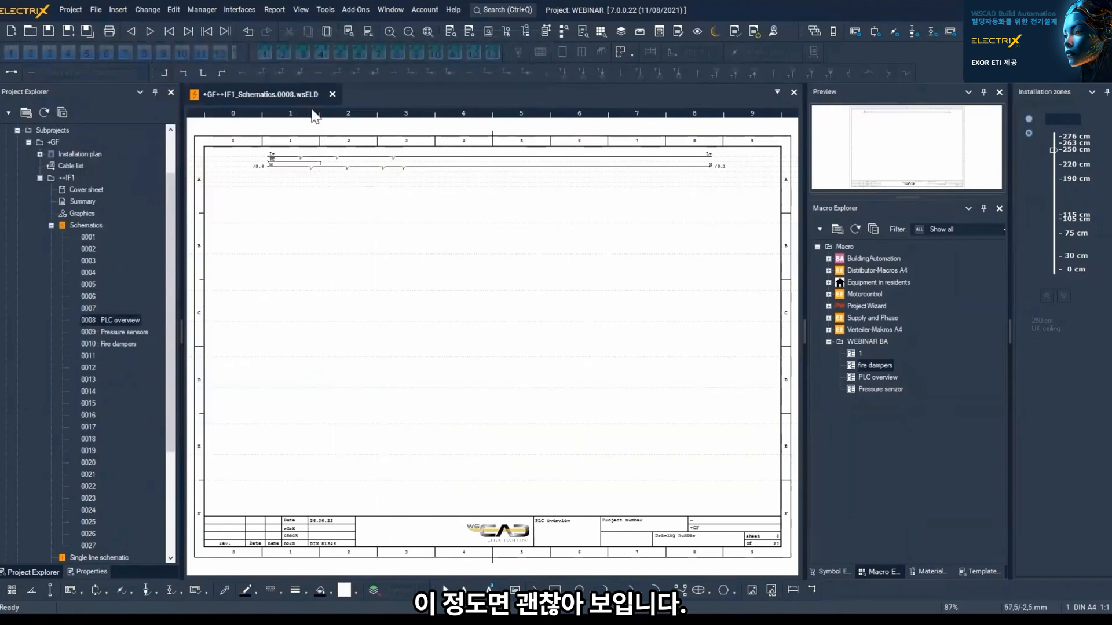
Step: Place the Siemens CPU 1212C, part 6ES7212-1AE40-0XB0, under the supply lines on page 0008 with reference name K1
{"action": "left_click", "coordinate": [116, 9]}
{"action": "left_click", "coordinate": [139, 45]}
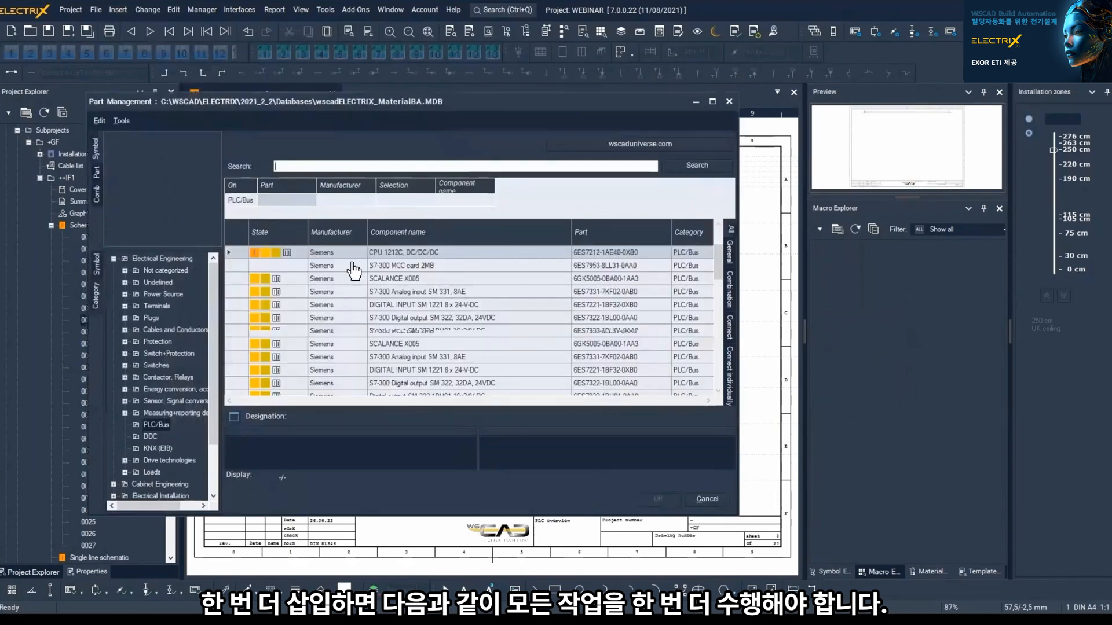
{"action": "double_click", "coordinate": [391, 259]}
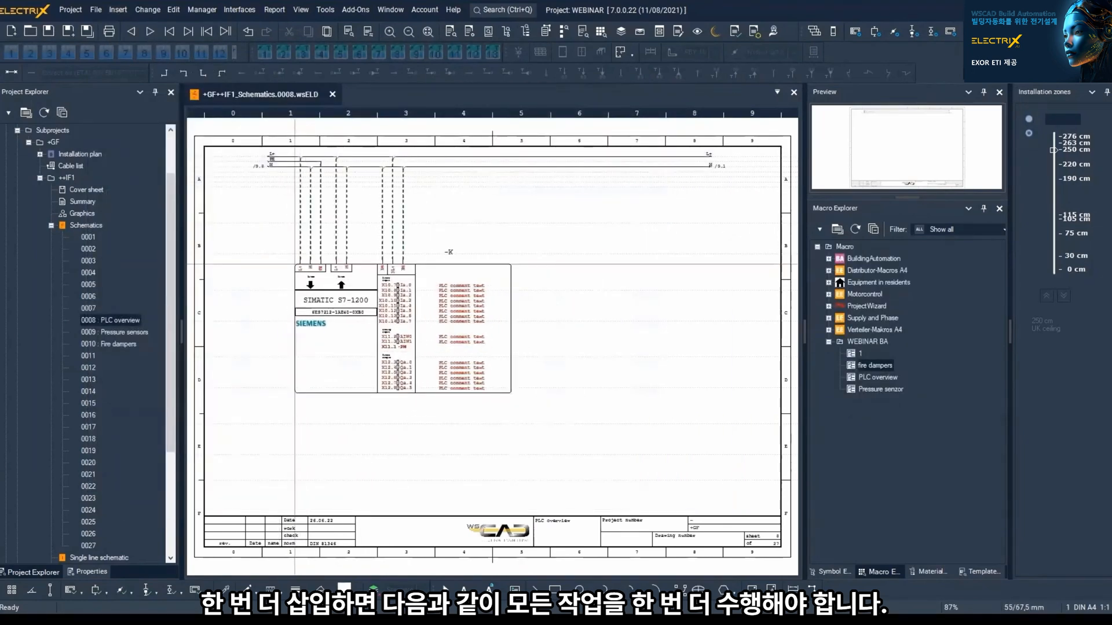
{"action": "left_click", "coordinate": [294, 265]}
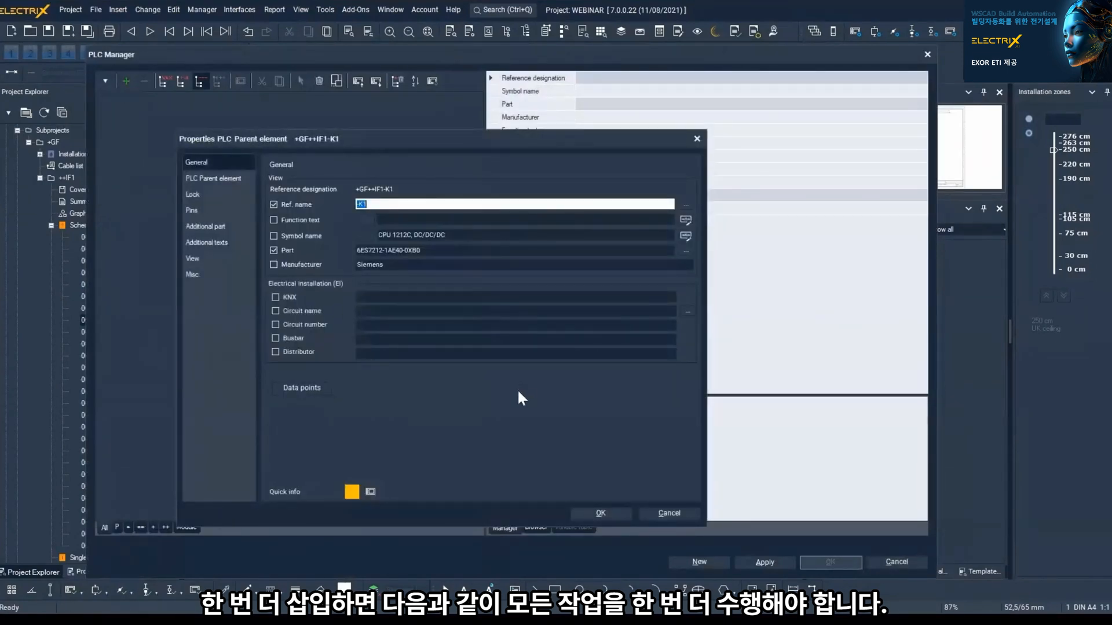
{"action": "left_click", "coordinate": [608, 512]}
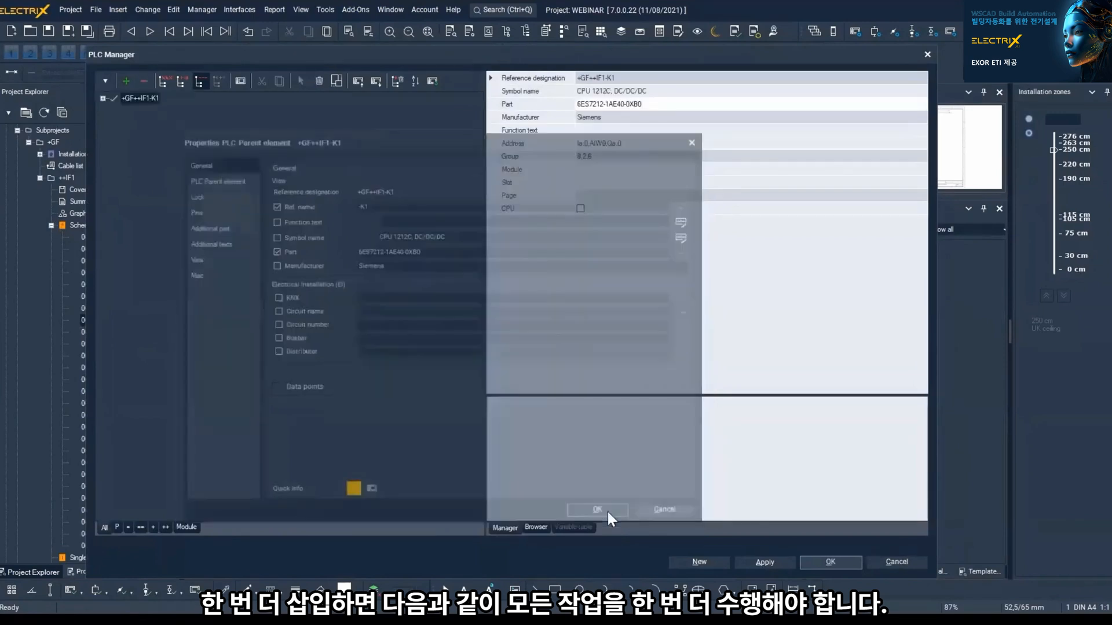
Step: Expand the digital channel groups of K1 and set the CPU address to I0.0,AIW0,Q0.0
{"action": "left_click", "coordinate": [102, 97]}
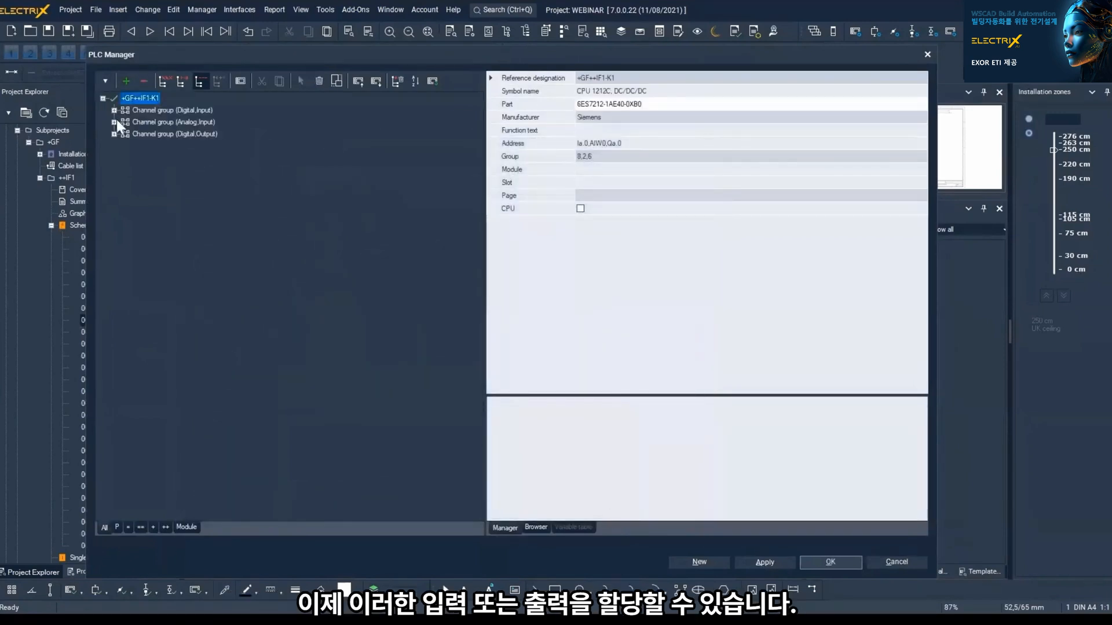
{"action": "left_click", "coordinate": [115, 111]}
{"action": "left_click", "coordinate": [115, 228]}
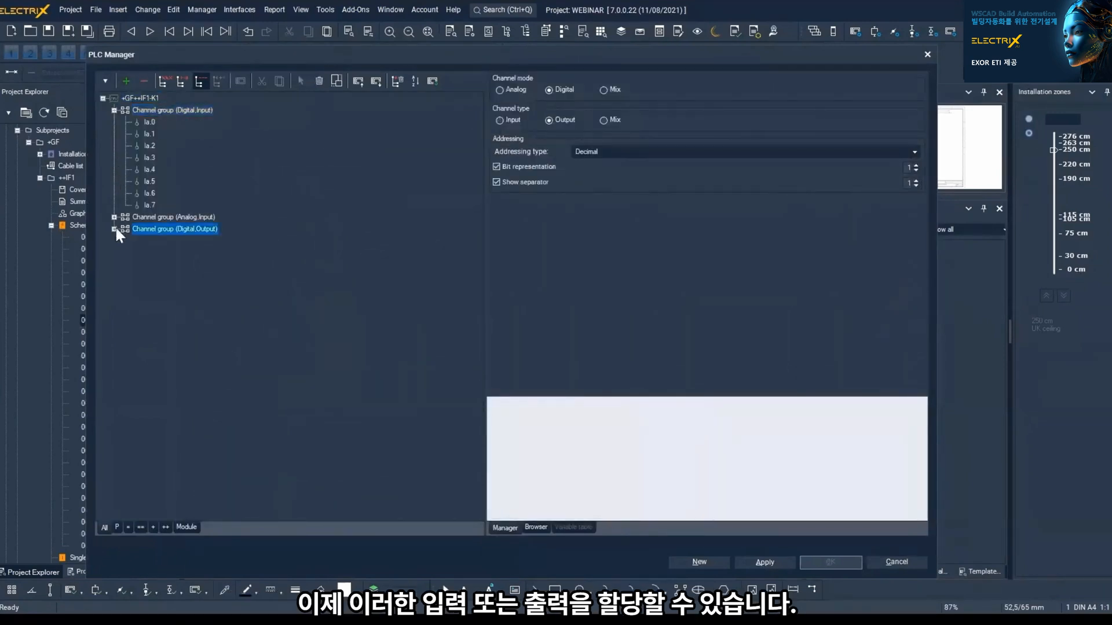
{"action": "left_click", "coordinate": [141, 99]}
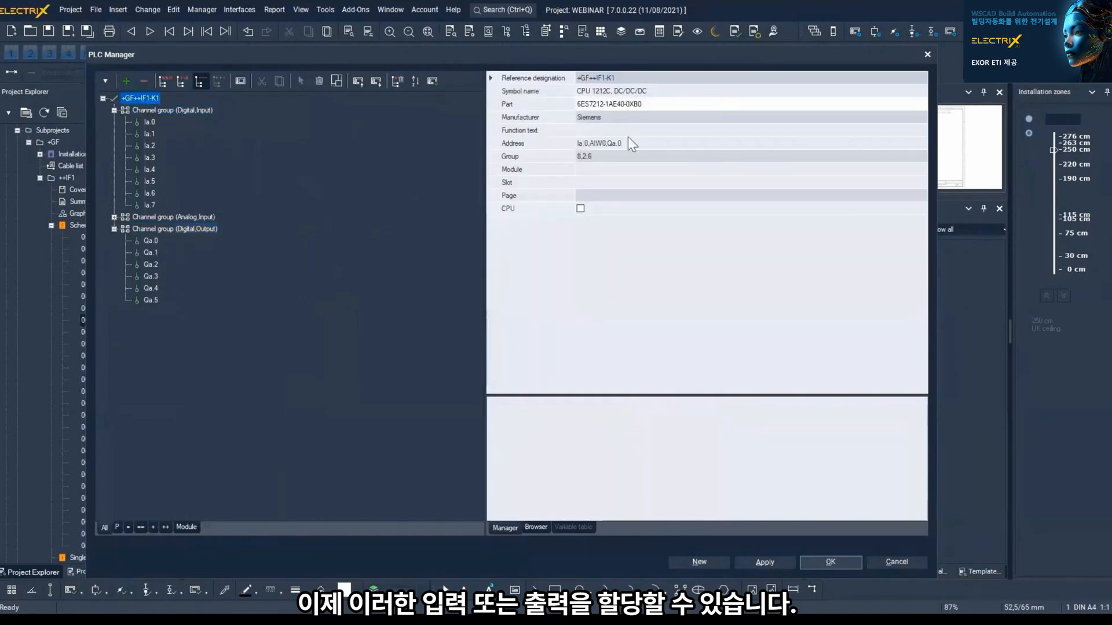
{"action": "left_click", "coordinate": [582, 144]}
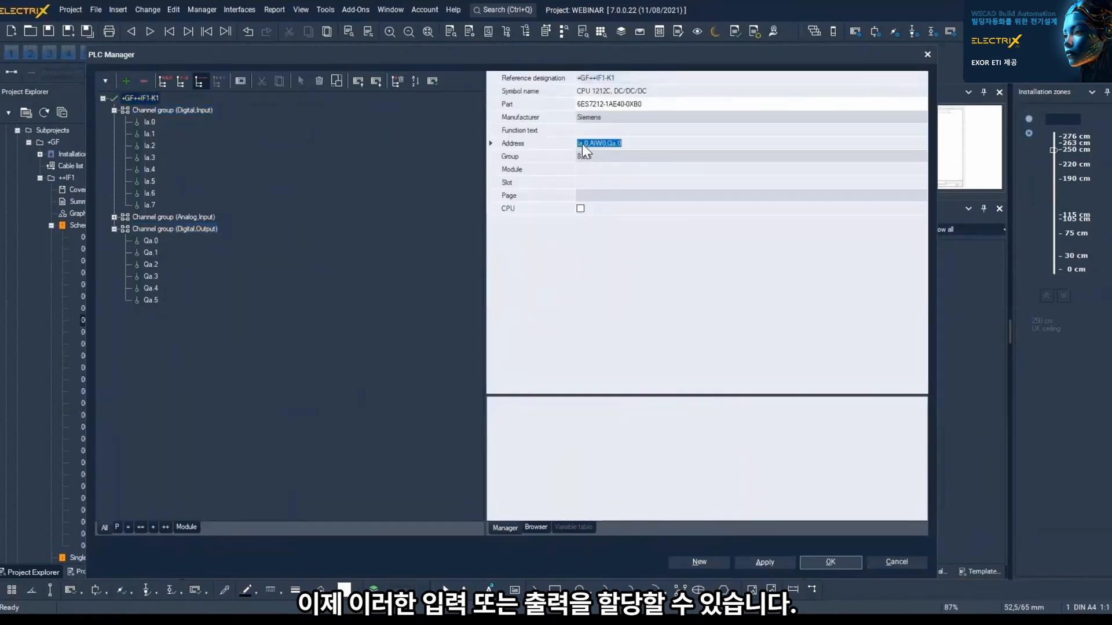
{"action": "left_click", "coordinate": [582, 143]}
{"action": "key", "text": "BackSpace"}
{"action": "type", "text": "0"}
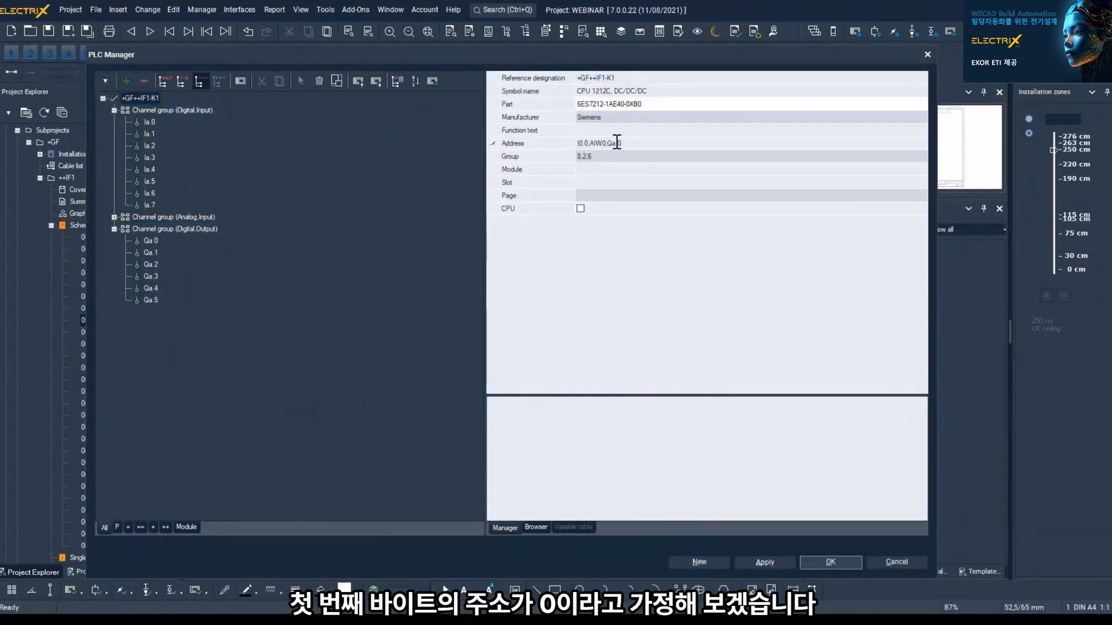
{"action": "key", "text": "shift+Left"}
{"action": "type", "text": "0"}
{"action": "left_click", "coordinate": [682, 177]}
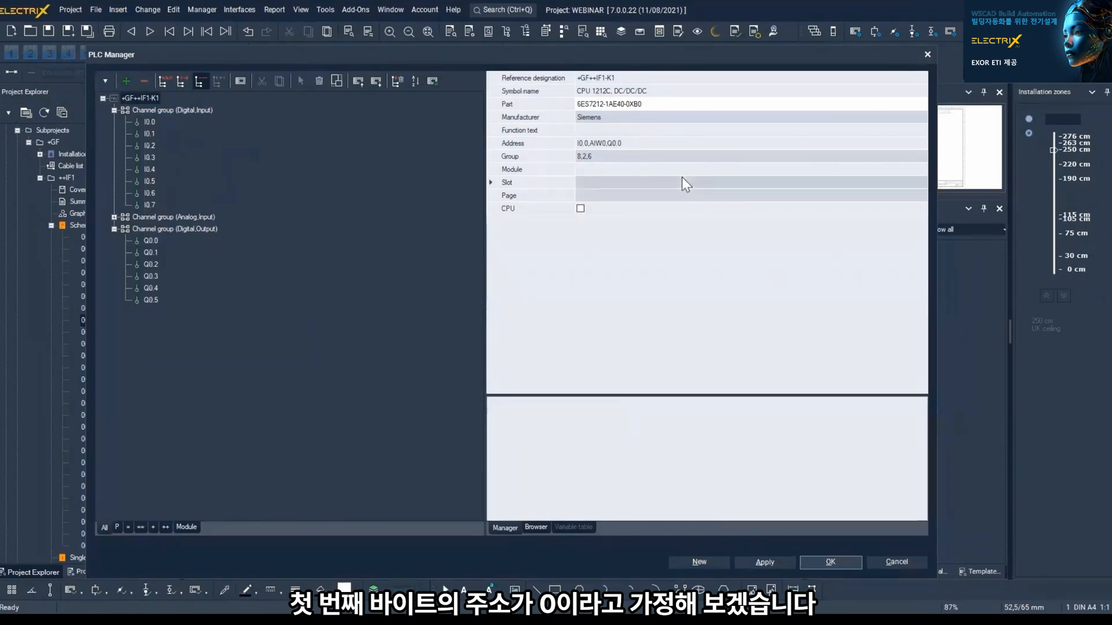
Step: Assign sensor -B1's data point WCS1GFB1MW01 to analog input AIW0 of K1
{"action": "double_click", "coordinate": [127, 217]}
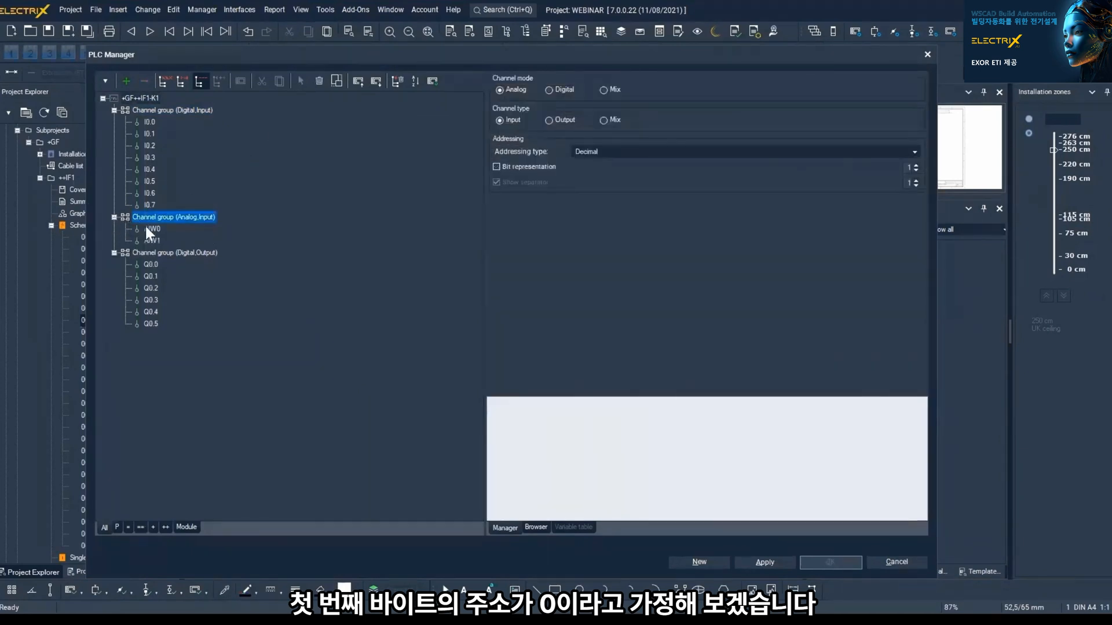
{"action": "left_click", "coordinate": [150, 229]}
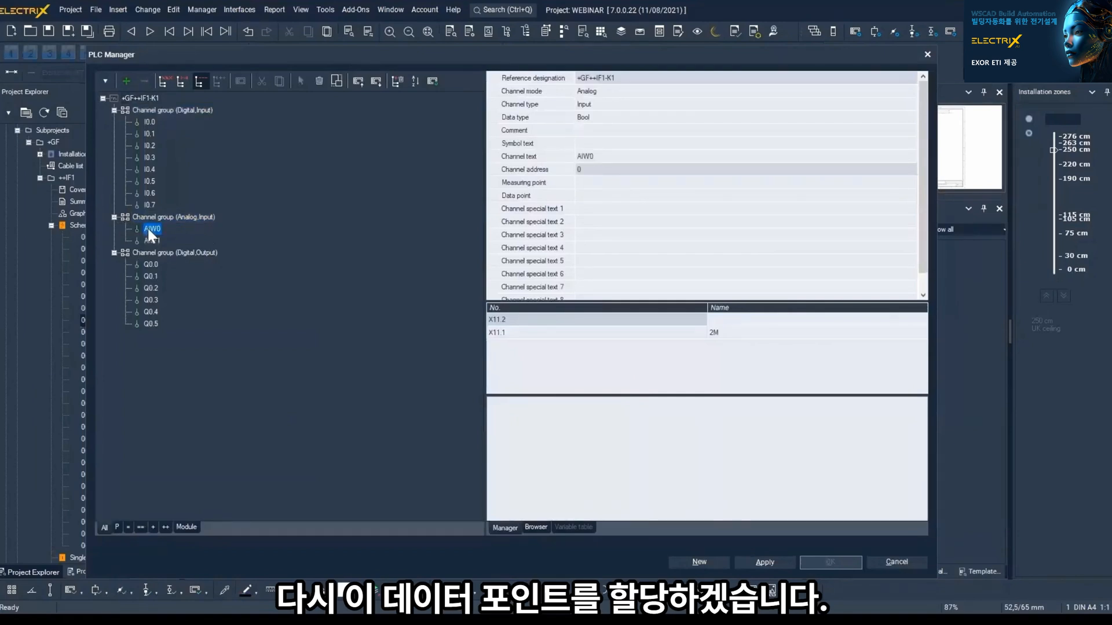
{"action": "right_click", "coordinate": [149, 229]}
{"action": "left_click", "coordinate": [189, 310]}
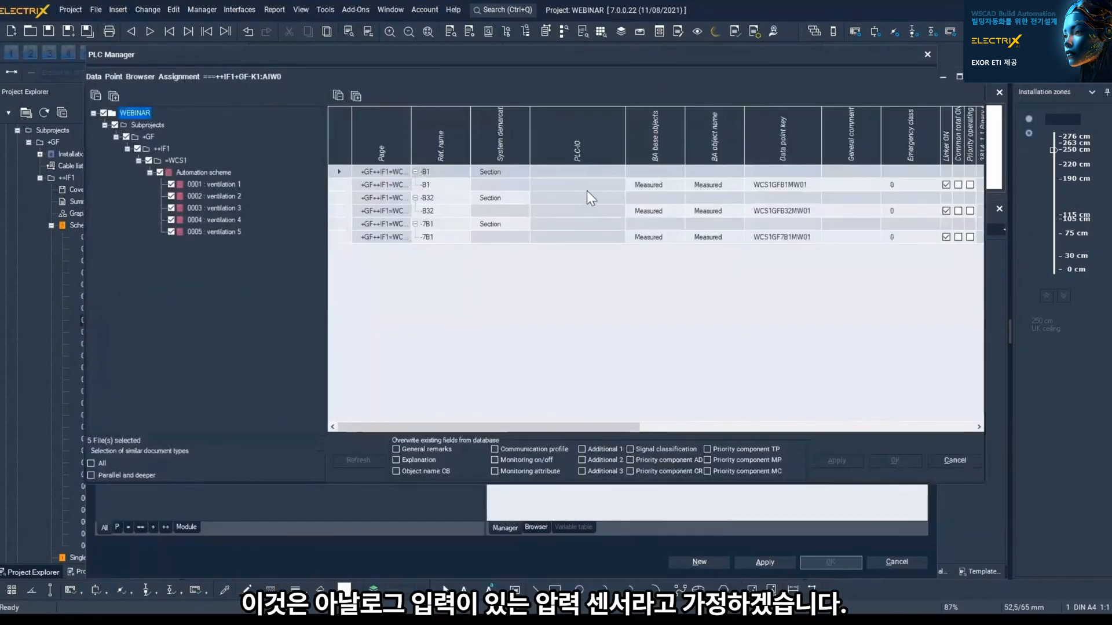
{"action": "double_click", "coordinate": [588, 187]}
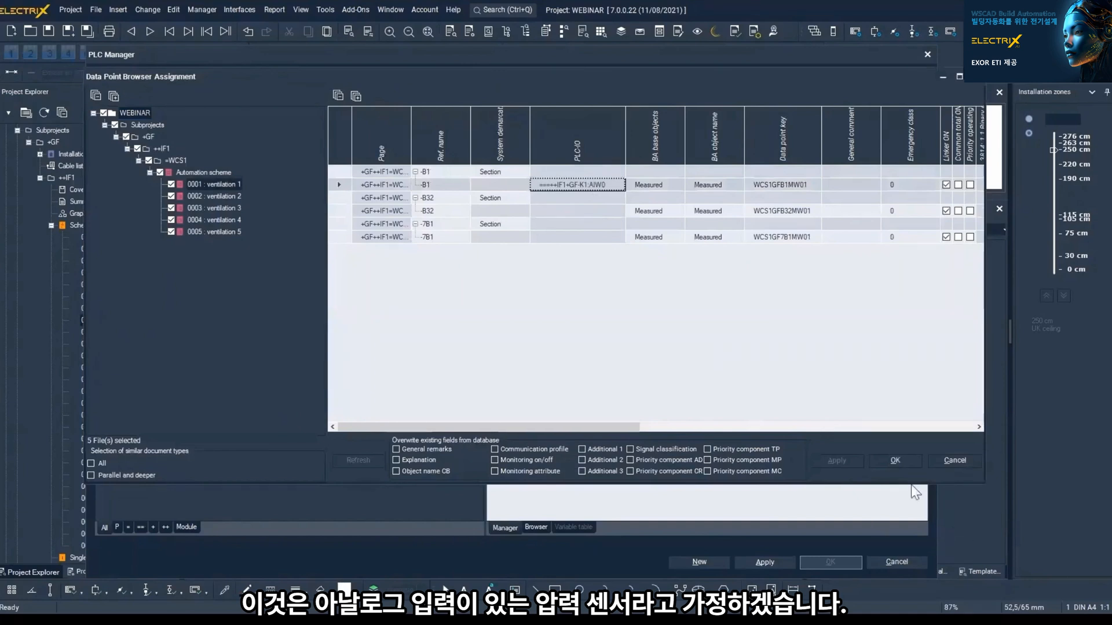
{"action": "left_click", "coordinate": [902, 456]}
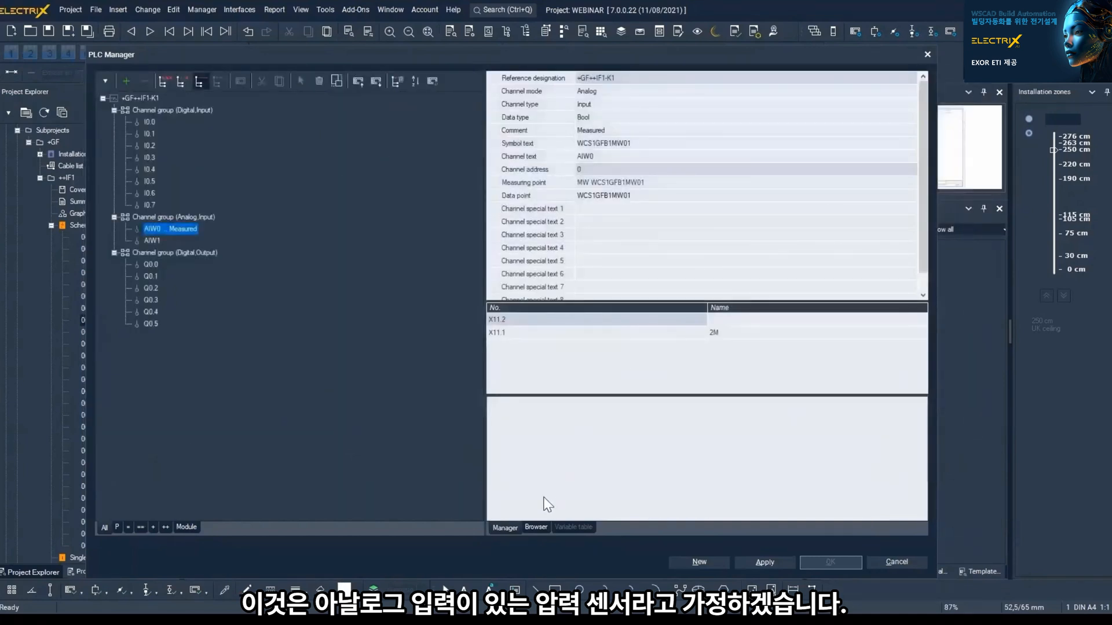
Step: Assign sensor -B32's data point WCS1GFB32MW01 to analog input AIW1 from the PLC Manager's browser view, and save the PLC assignments
{"action": "left_click", "coordinate": [530, 526]}
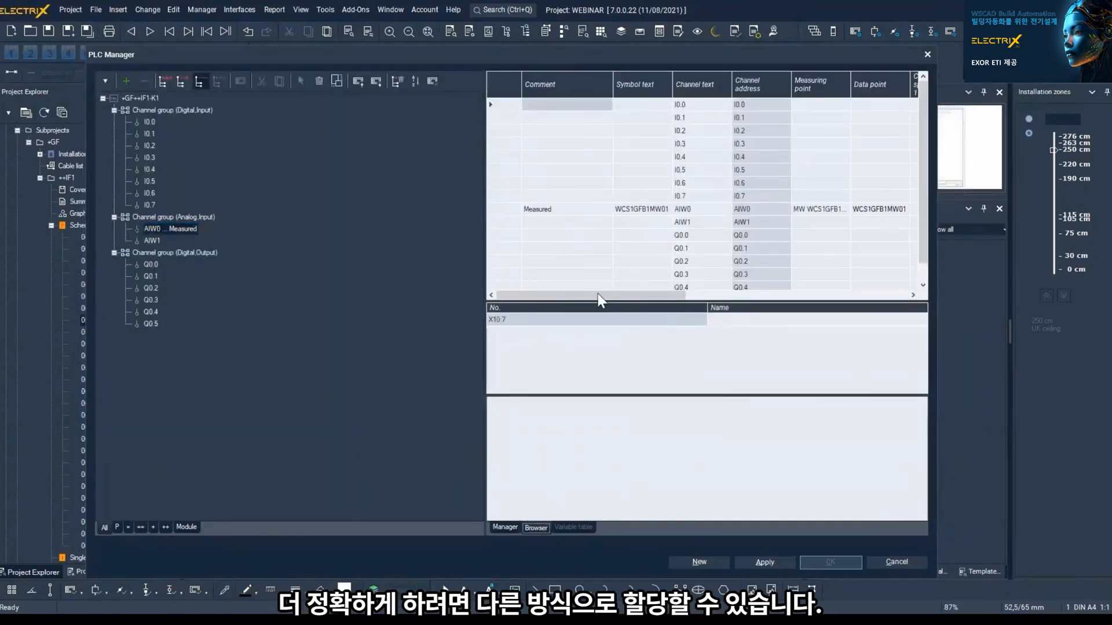
{"action": "left_click_drag", "start_coordinate": [605, 296], "coordinate": [703, 256]}
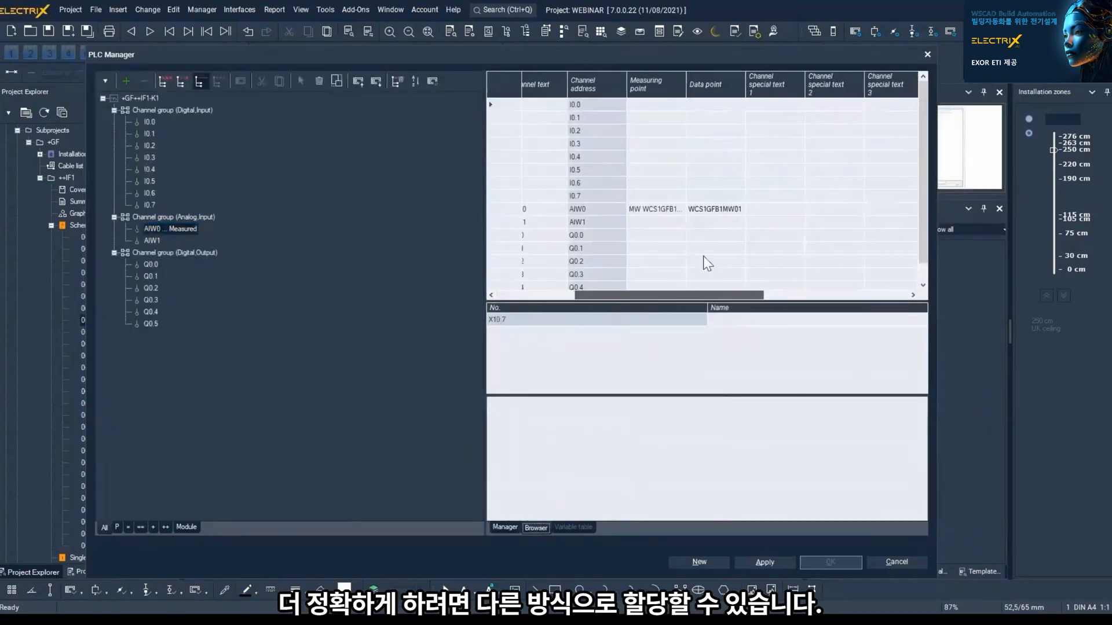
{"action": "left_click", "coordinate": [693, 222]}
{"action": "left_click", "coordinate": [723, 223]}
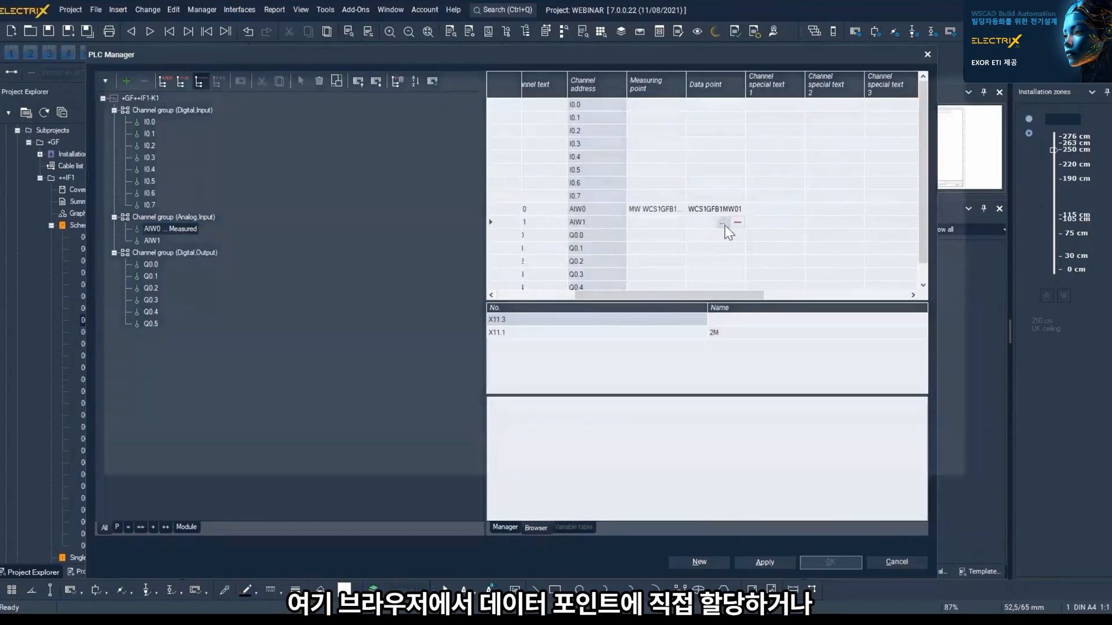
{"action": "double_click", "coordinate": [596, 209]}
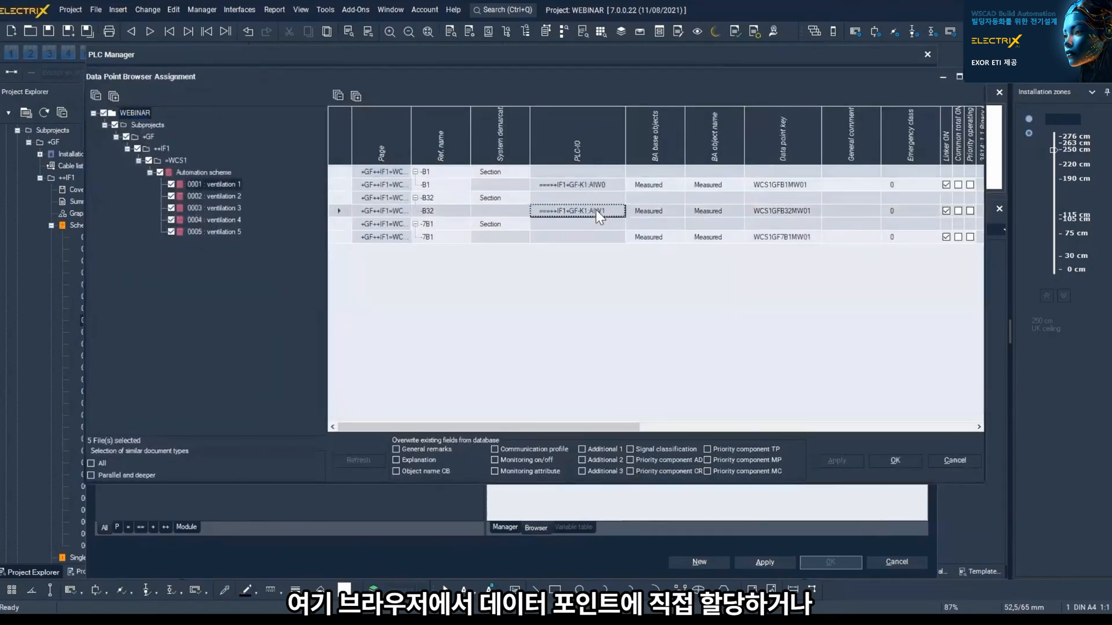
{"action": "left_click", "coordinate": [895, 460]}
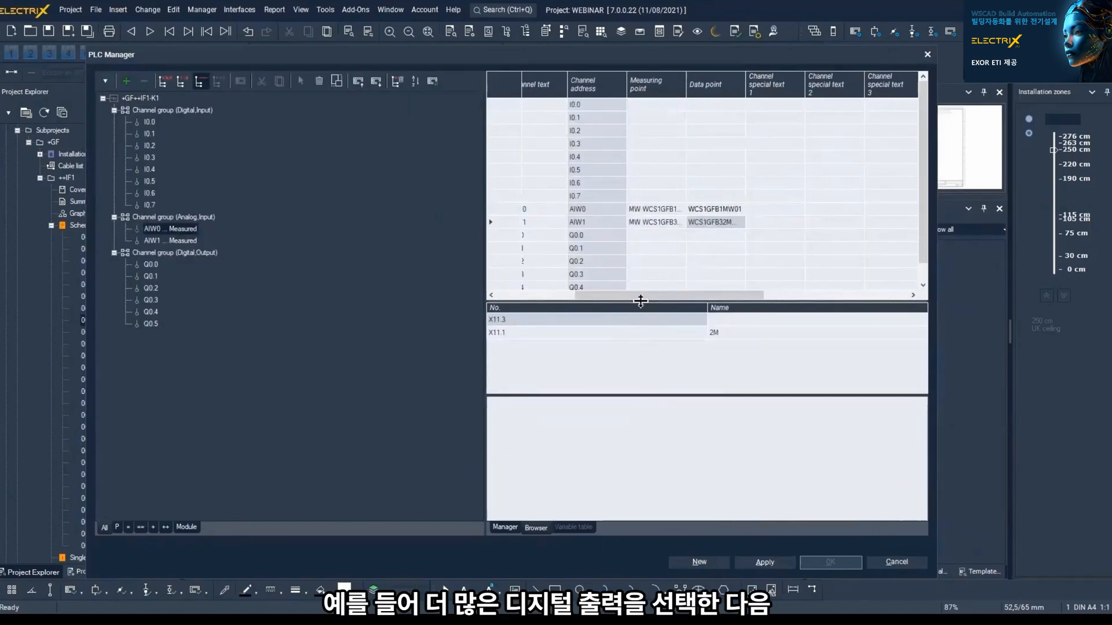
{"action": "left_click_drag", "start_coordinate": [618, 295], "coordinate": [534, 294]}
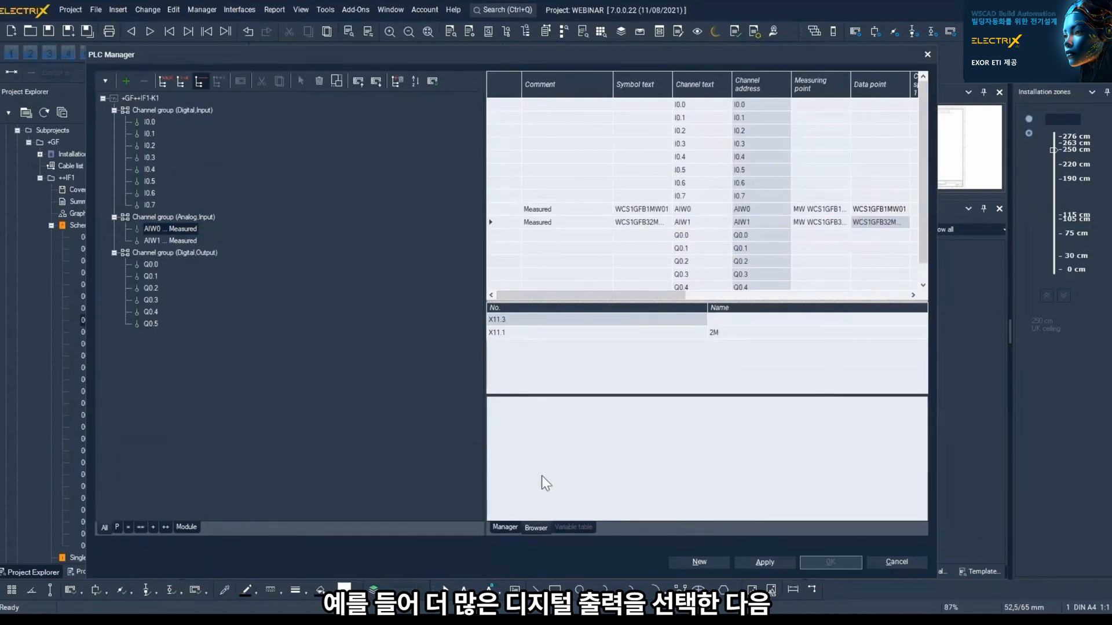
{"action": "left_click", "coordinate": [143, 98]}
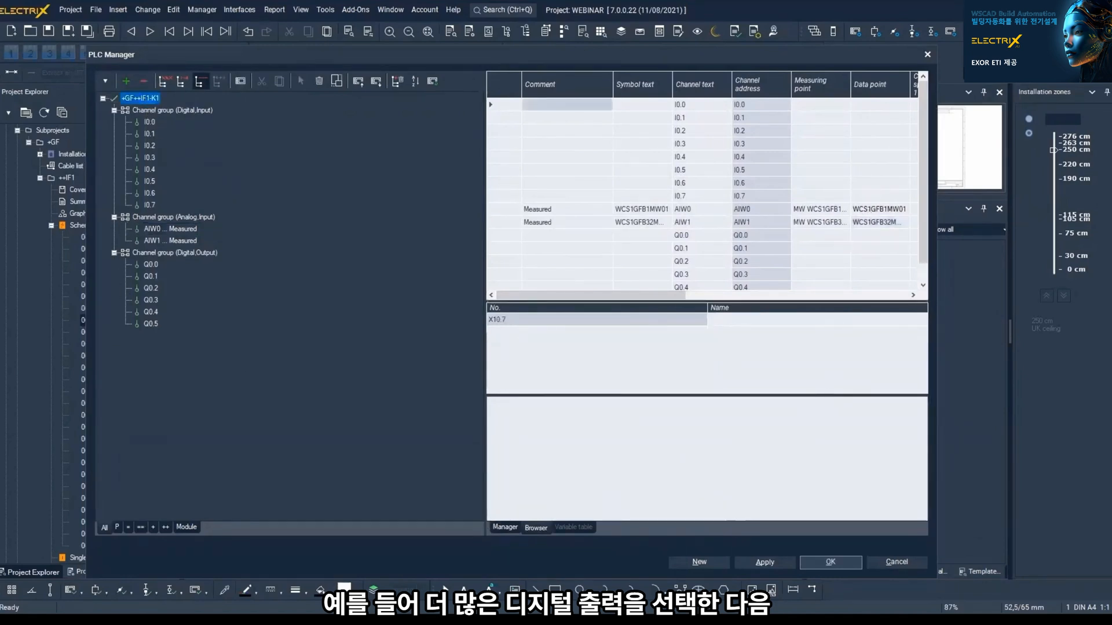
{"action": "left_click", "coordinate": [840, 563]}
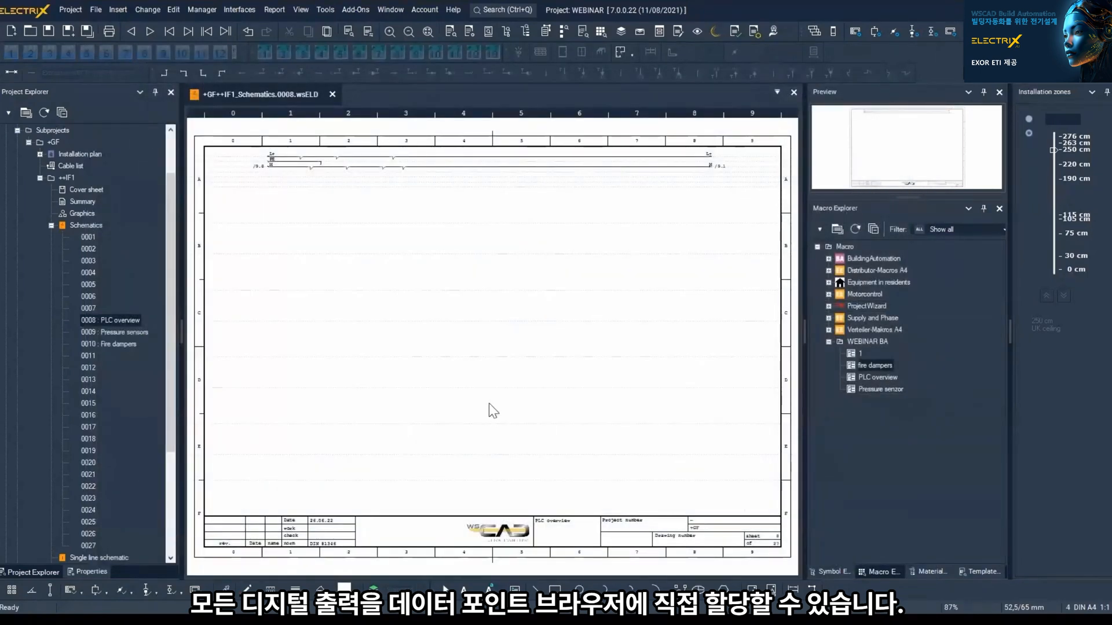
Step: Inspect the comments beside analog inputs AIW0 and AIW1 on page 0008 and select CPU K1
{"action": "scroll", "coordinate": [449, 311], "scroll_direction": "up", "scroll_amount": 3}
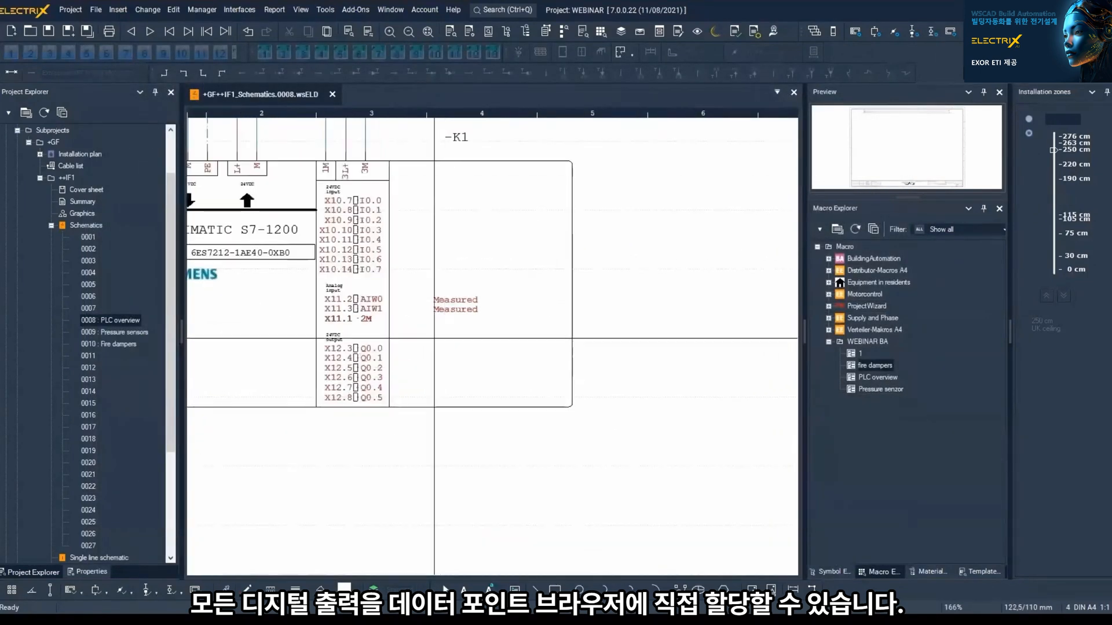
{"action": "middle_click_drag", "start_coordinate": [464, 329], "coordinate": [514, 354]}
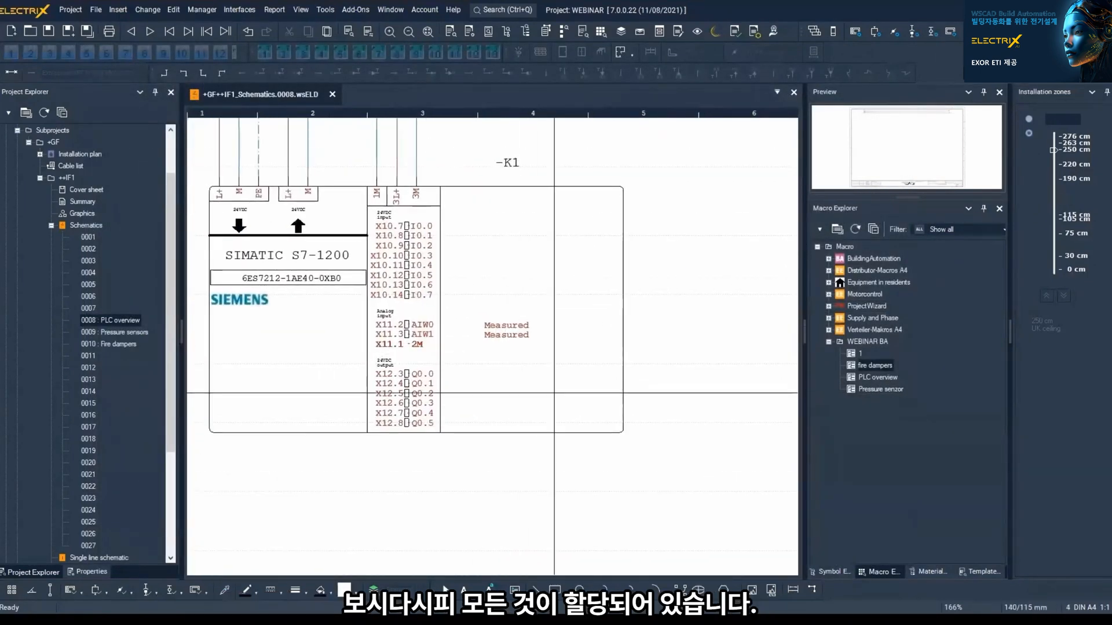
{"action": "left_click", "coordinate": [515, 334]}
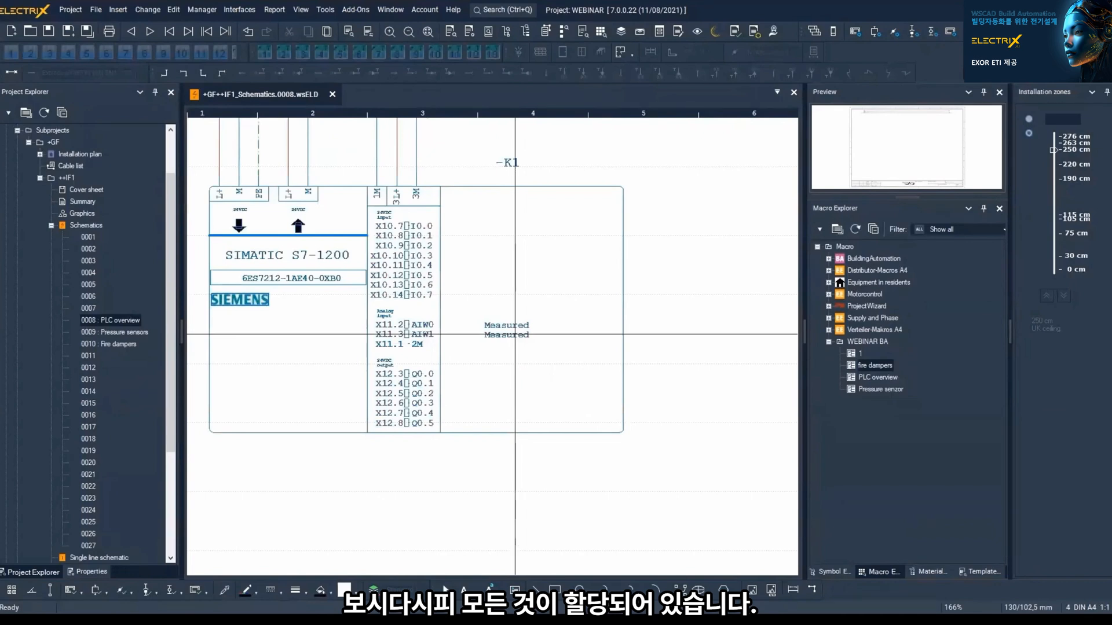
Step: Open schematic page 0009 Pressure sensors and sort the project's material list by reference designation
{"action": "double_click", "coordinate": [116, 332]}
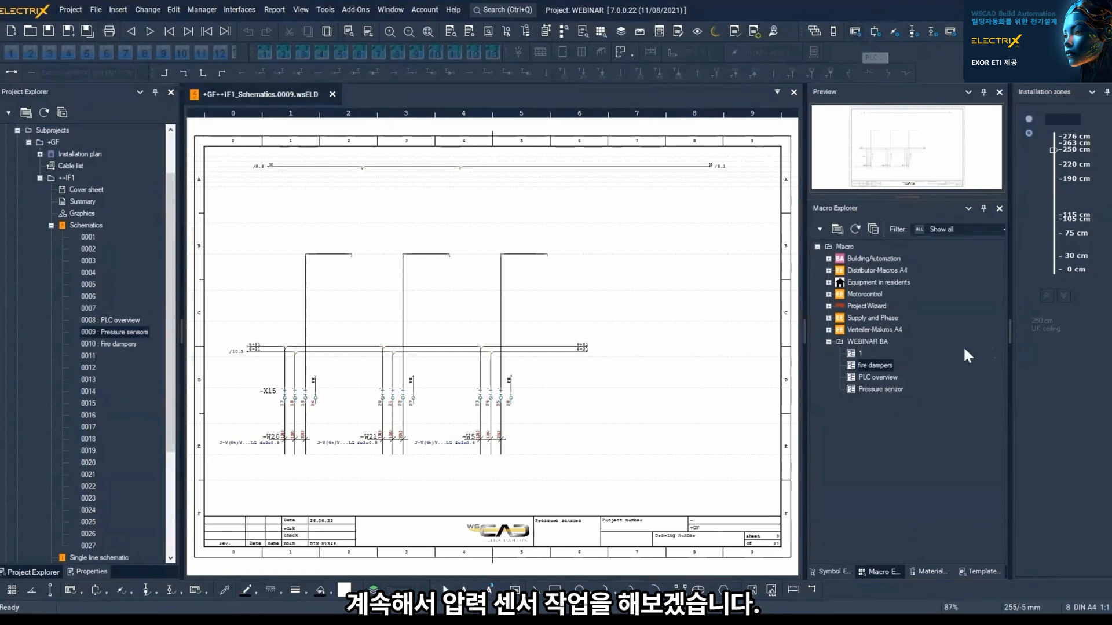
{"action": "left_click", "coordinate": [928, 572]}
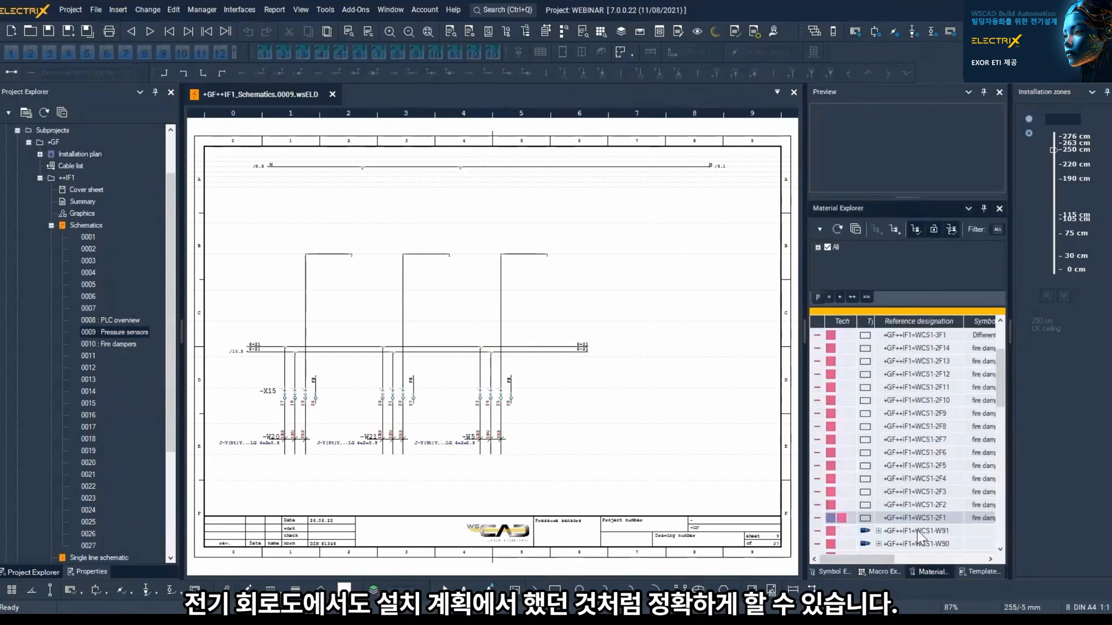
{"action": "scroll", "coordinate": [926, 530], "scroll_direction": "down", "scroll_amount": 2}
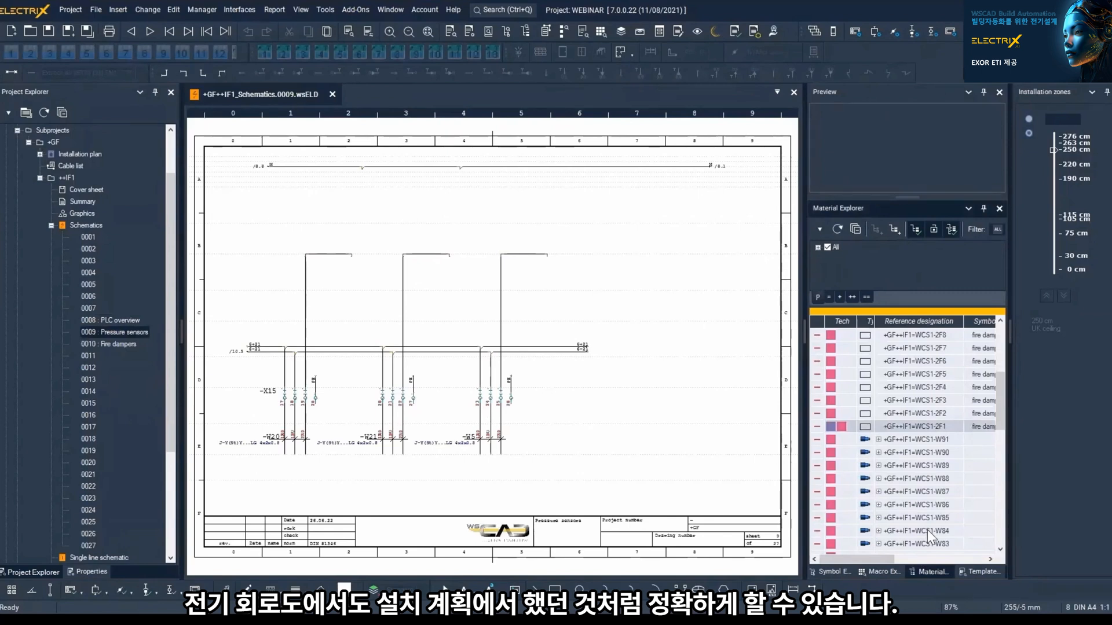
{"action": "scroll", "coordinate": [929, 407], "scroll_direction": "up", "scroll_amount": 1}
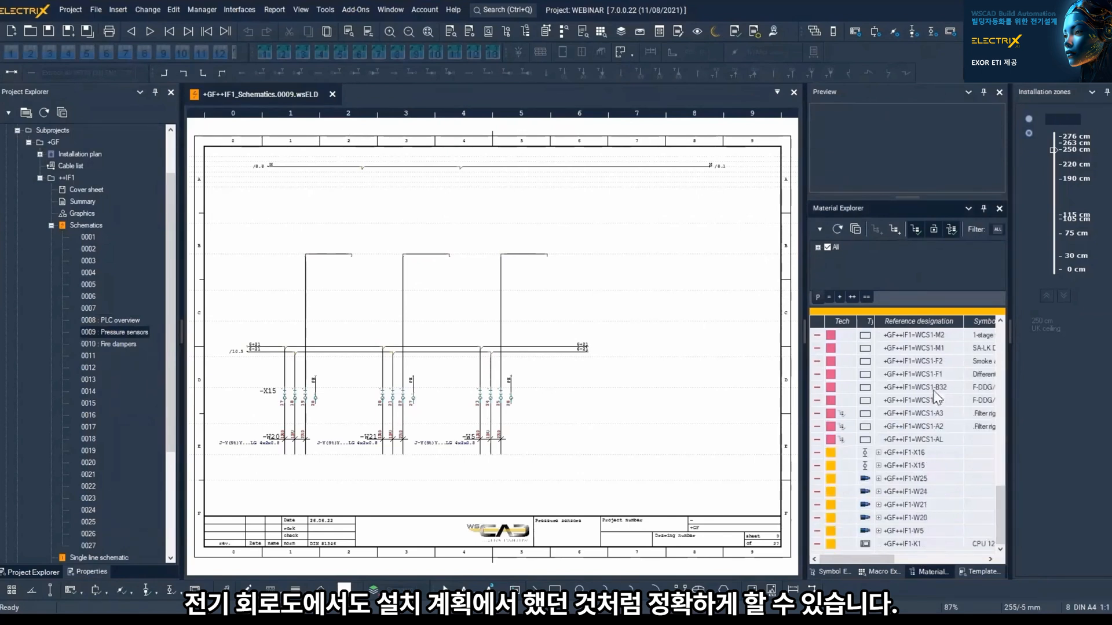
{"action": "scroll", "coordinate": [932, 390], "scroll_direction": "up", "scroll_amount": 1}
{"action": "scroll", "coordinate": [933, 390], "scroll_direction": "up", "scroll_amount": 2}
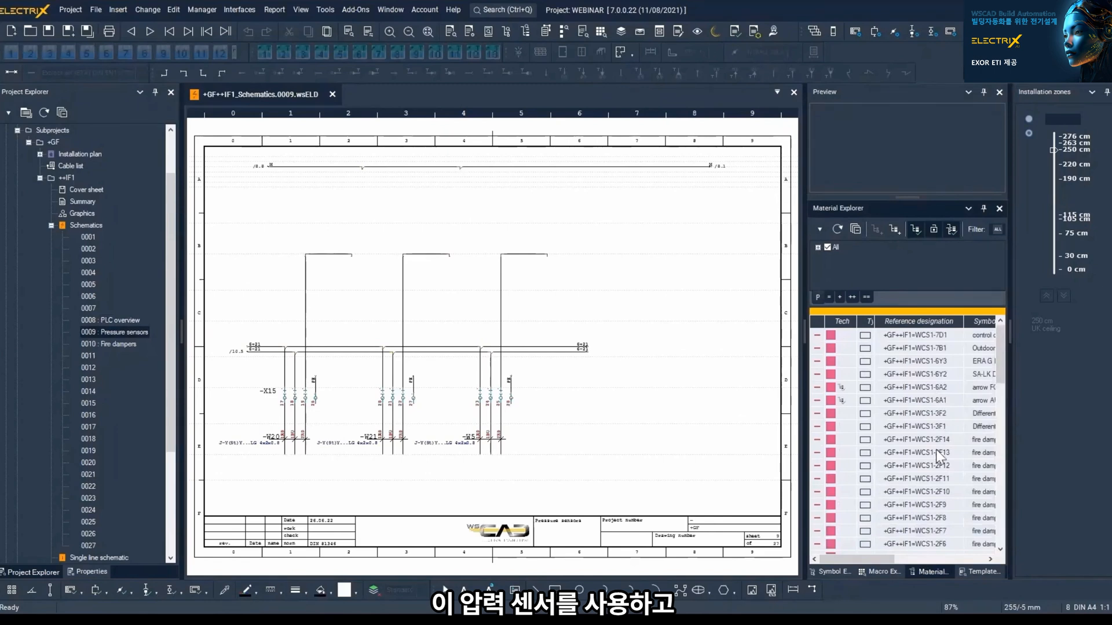
{"action": "scroll", "coordinate": [924, 327], "scroll_direction": "down", "scroll_amount": 2}
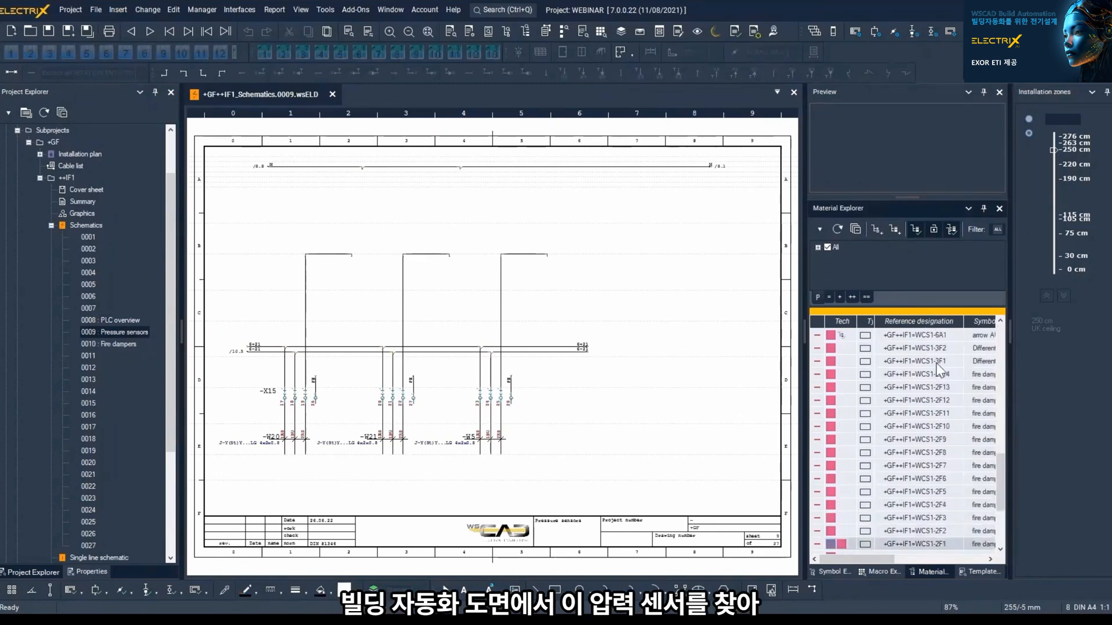
{"action": "scroll", "coordinate": [936, 363], "scroll_direction": "down", "scroll_amount": 3}
{"action": "scroll", "coordinate": [939, 370], "scroll_direction": "up", "scroll_amount": 7}
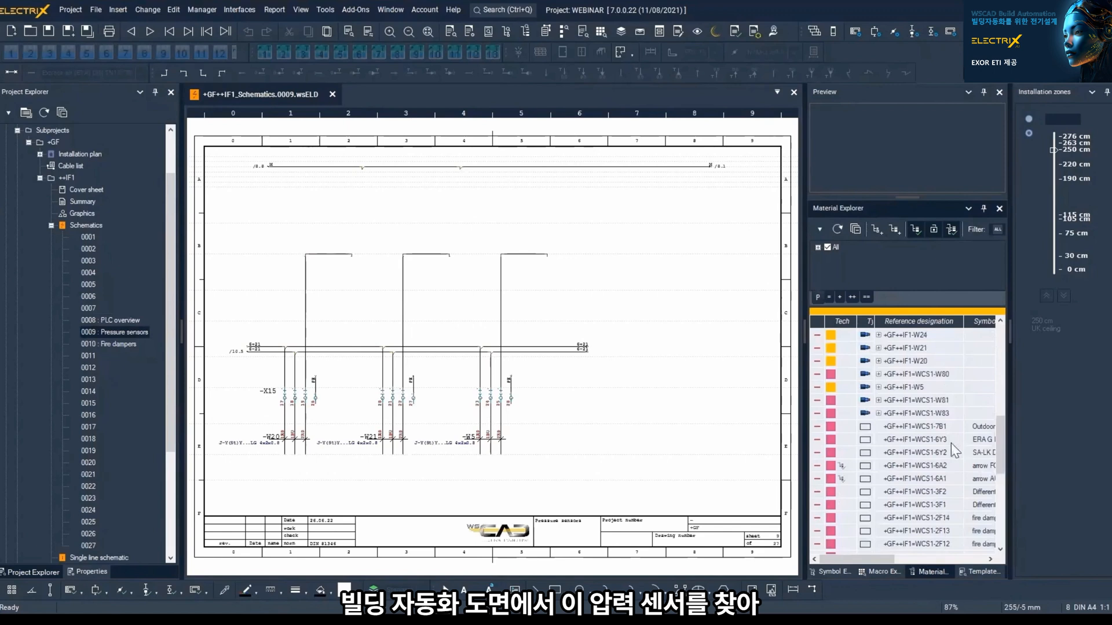
{"action": "scroll", "coordinate": [950, 443], "scroll_direction": "up", "scroll_amount": 5}
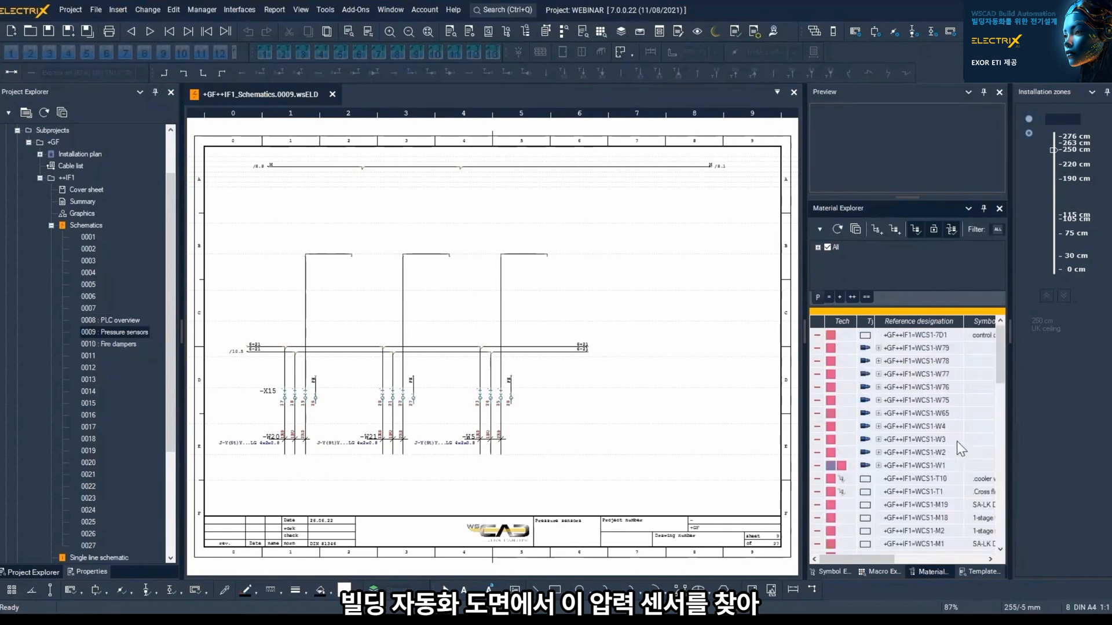
{"action": "left_click", "coordinate": [926, 320]}
Step: Place pressure sensors -B1 and -B32 from the material list at the ends of cables -W20 and -W21
{"action": "scroll", "coordinate": [936, 349], "scroll_direction": "down", "scroll_amount": 7}
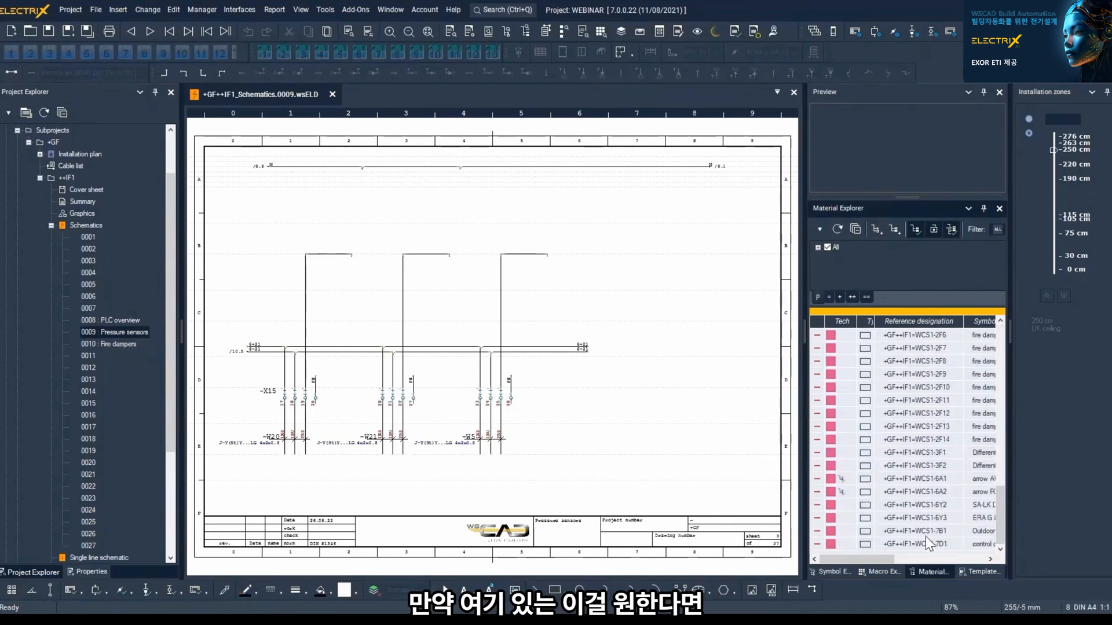
{"action": "scroll", "coordinate": [926, 536], "scroll_direction": "down", "scroll_amount": 6}
{"action": "scroll", "coordinate": [925, 536], "scroll_direction": "up", "scroll_amount": 3}
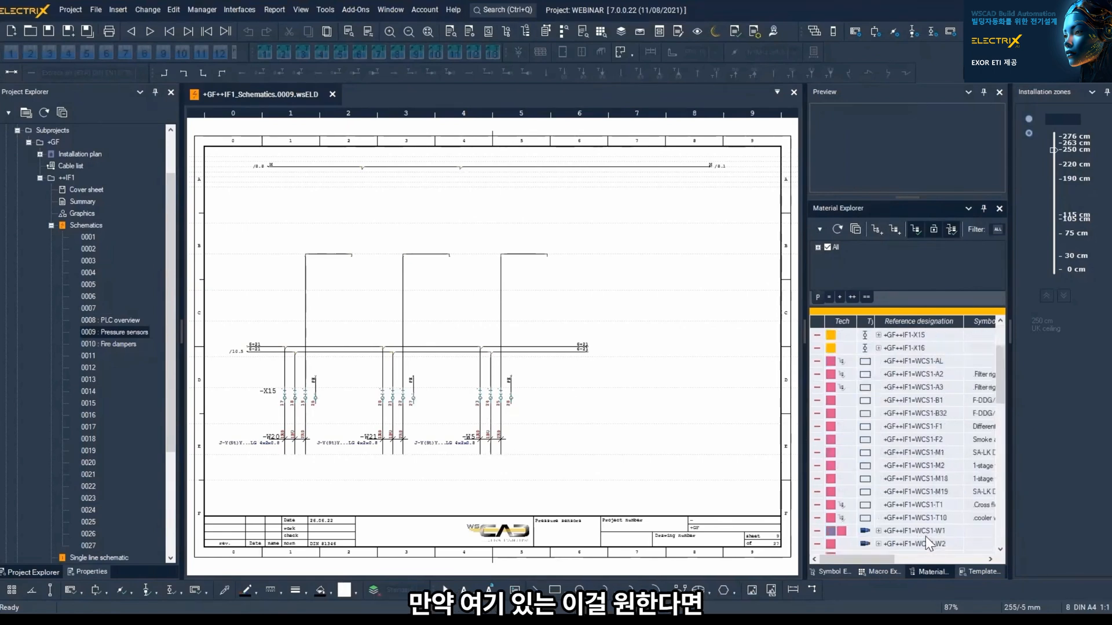
{"action": "left_click_drag", "start_coordinate": [929, 401], "coordinate": [574, 466]}
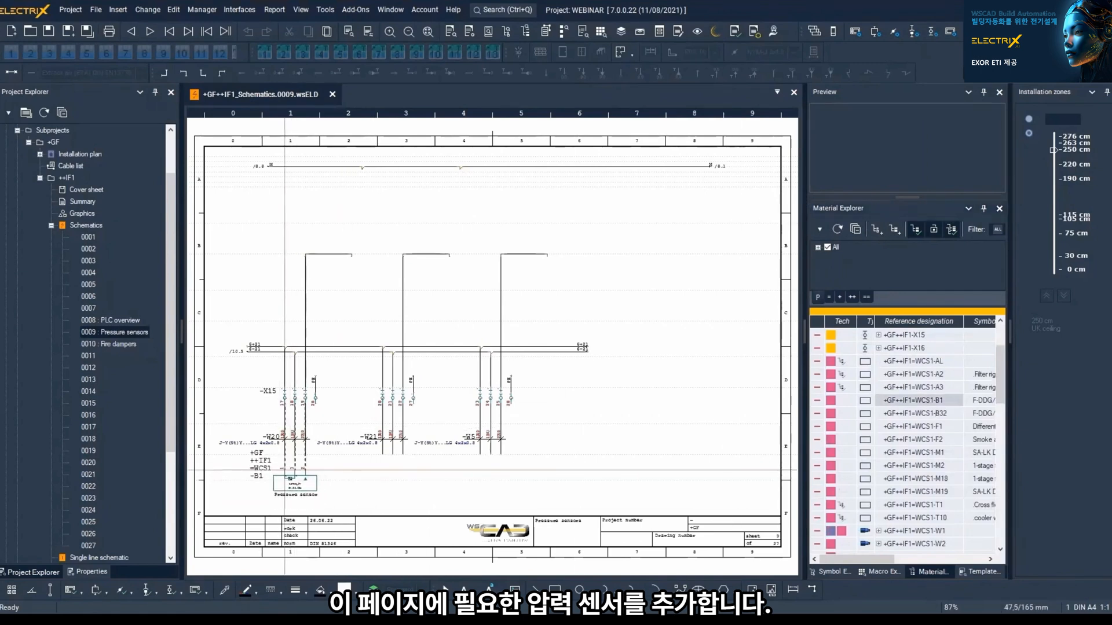
{"action": "left_click", "coordinate": [284, 470]}
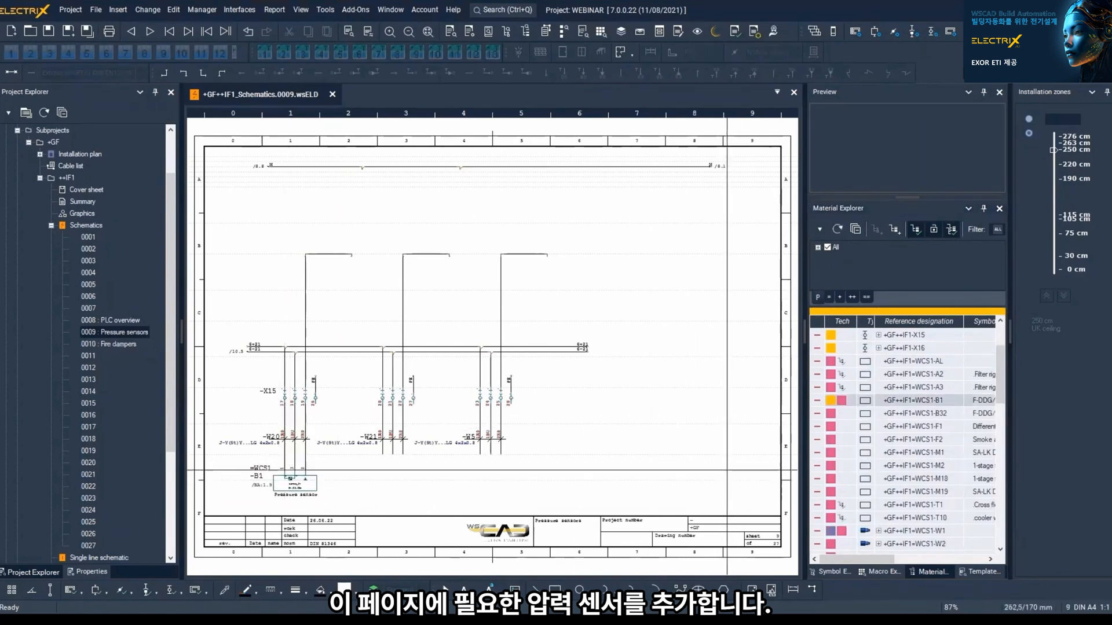
{"action": "left_click", "coordinate": [930, 412]}
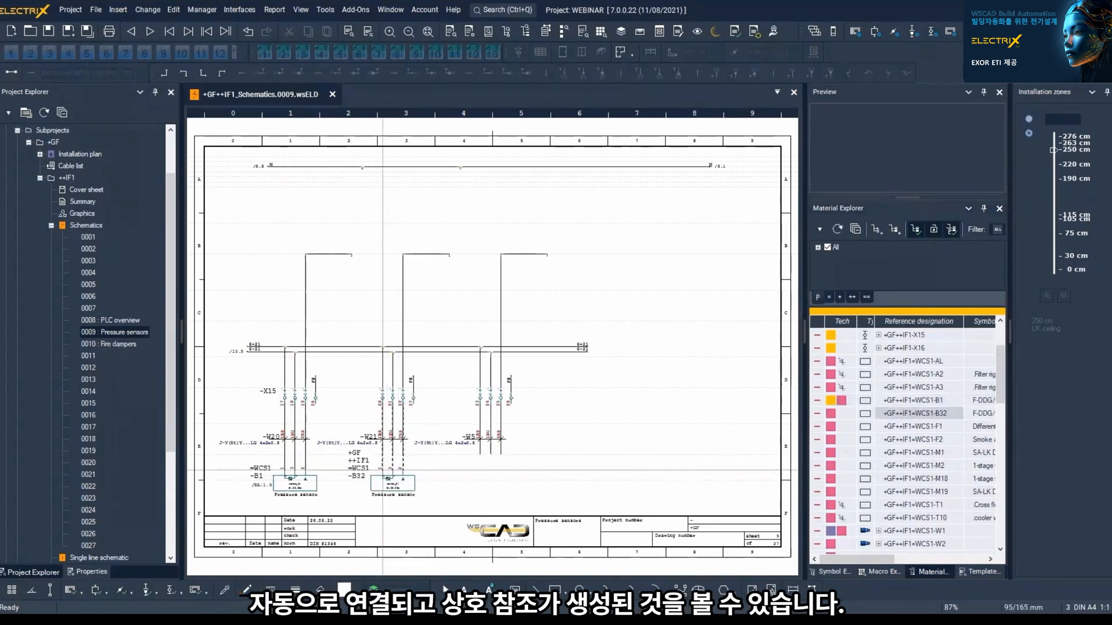
{"action": "left_click", "coordinate": [382, 469]}
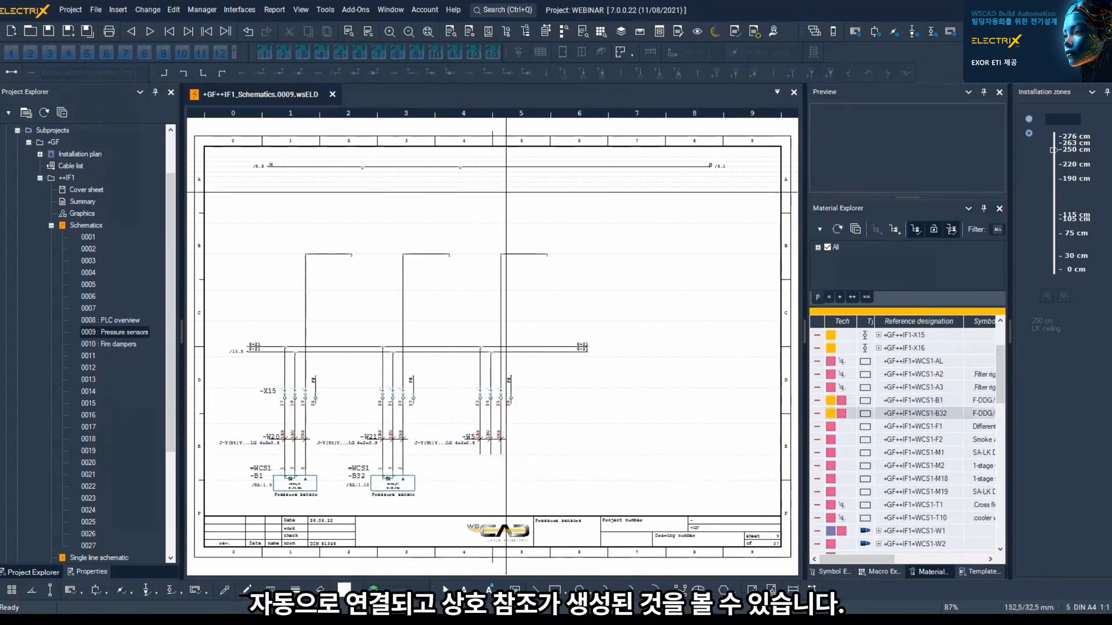
Step: Create a PLC child element automatically for K1's analog input AIW0 and place it on sensor -B1's open signal line
{"action": "left_click", "coordinate": [854, 32]}
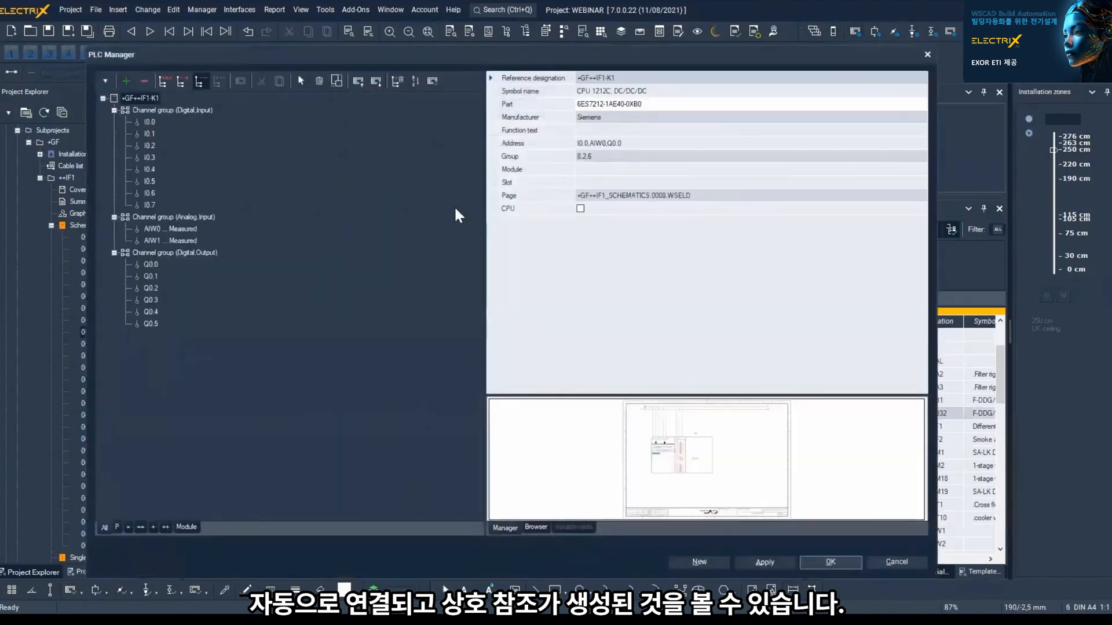
{"action": "left_click", "coordinate": [176, 226]}
{"action": "right_click", "coordinate": [176, 226]}
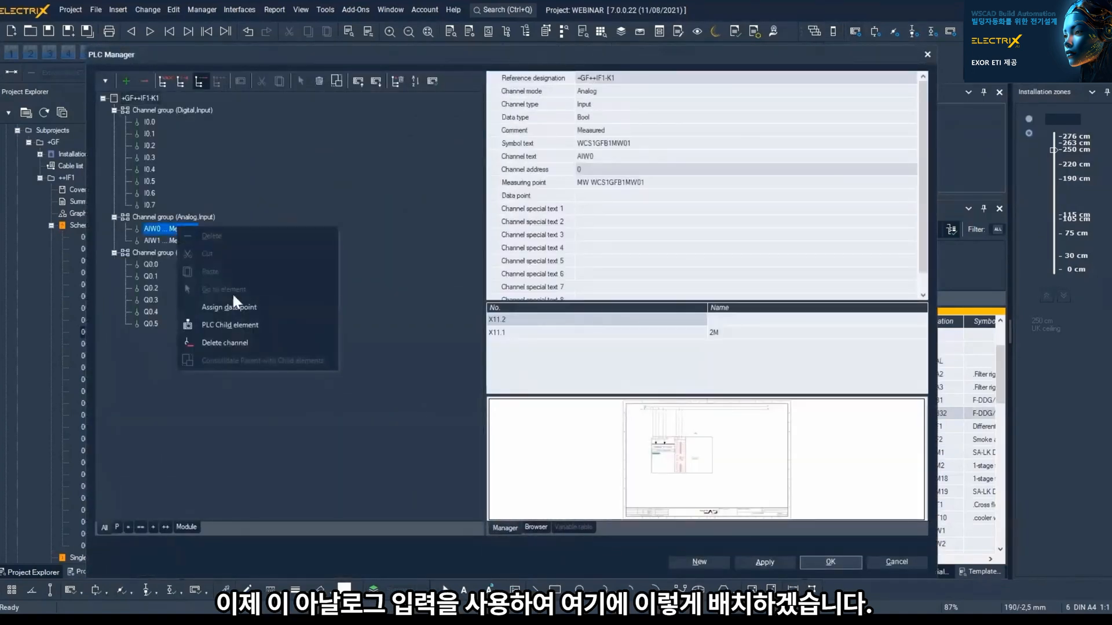
{"action": "left_click", "coordinate": [235, 326]}
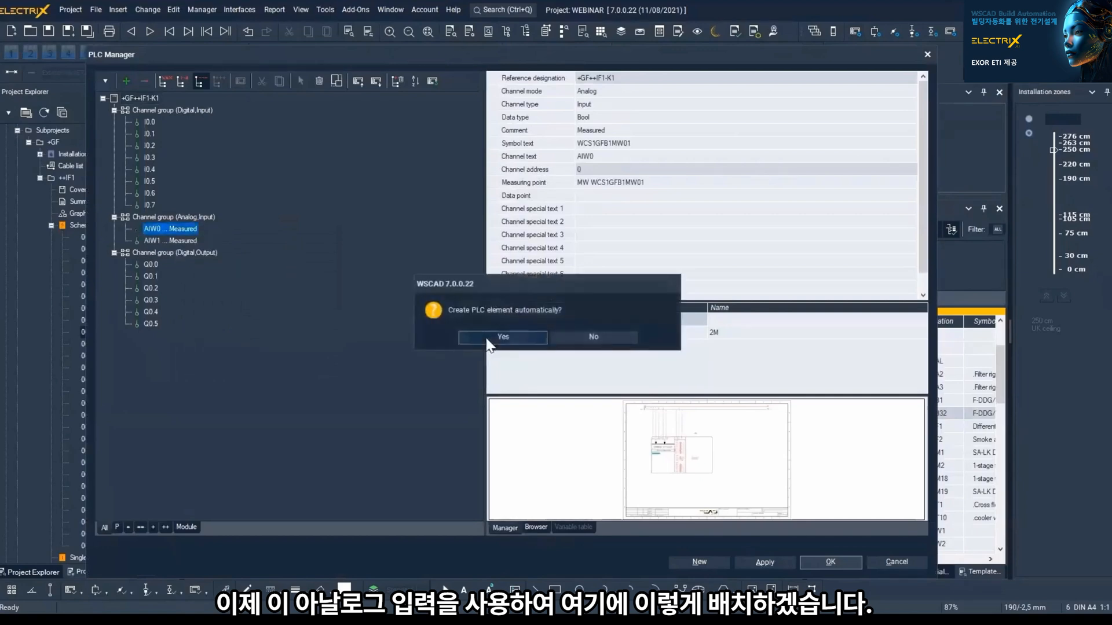
{"action": "left_click", "coordinate": [501, 337]}
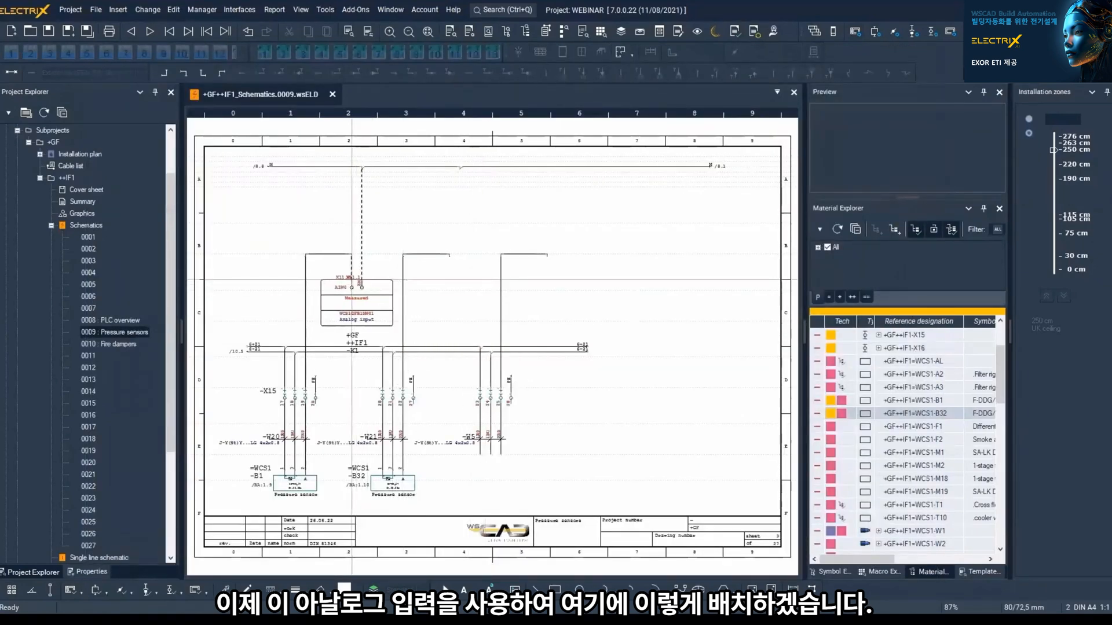
{"action": "left_click", "coordinate": [352, 280]}
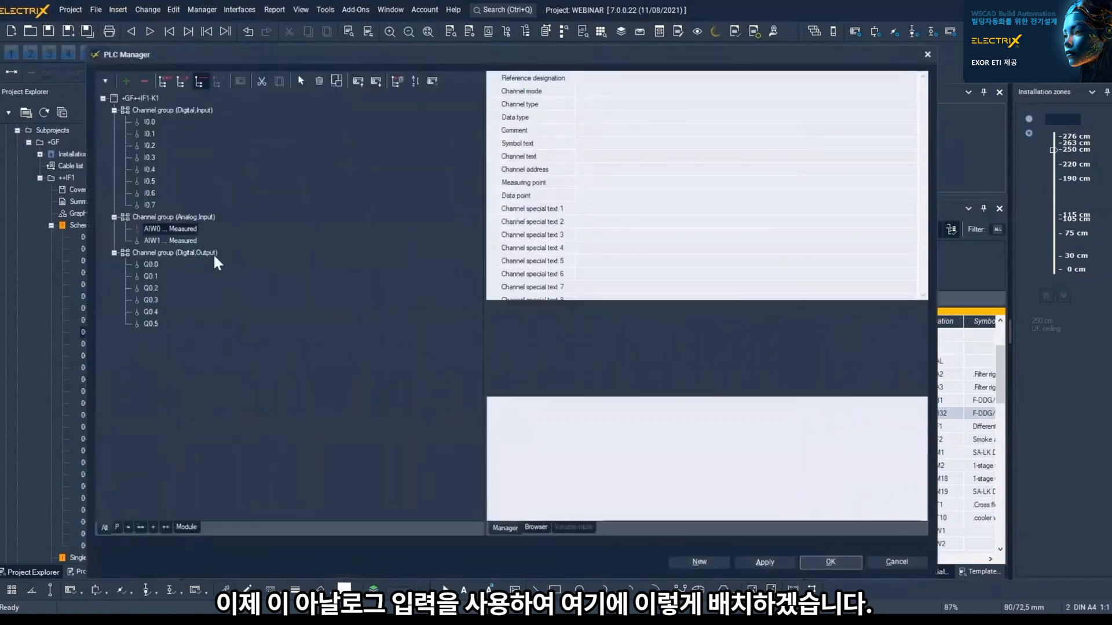
Step: Create a PLC child element automatically for analog input AIW1, place it on sensor -B32's signal line, and close the PLC Manager
{"action": "right_click", "coordinate": [164, 241]}
{"action": "left_click", "coordinate": [215, 341]}
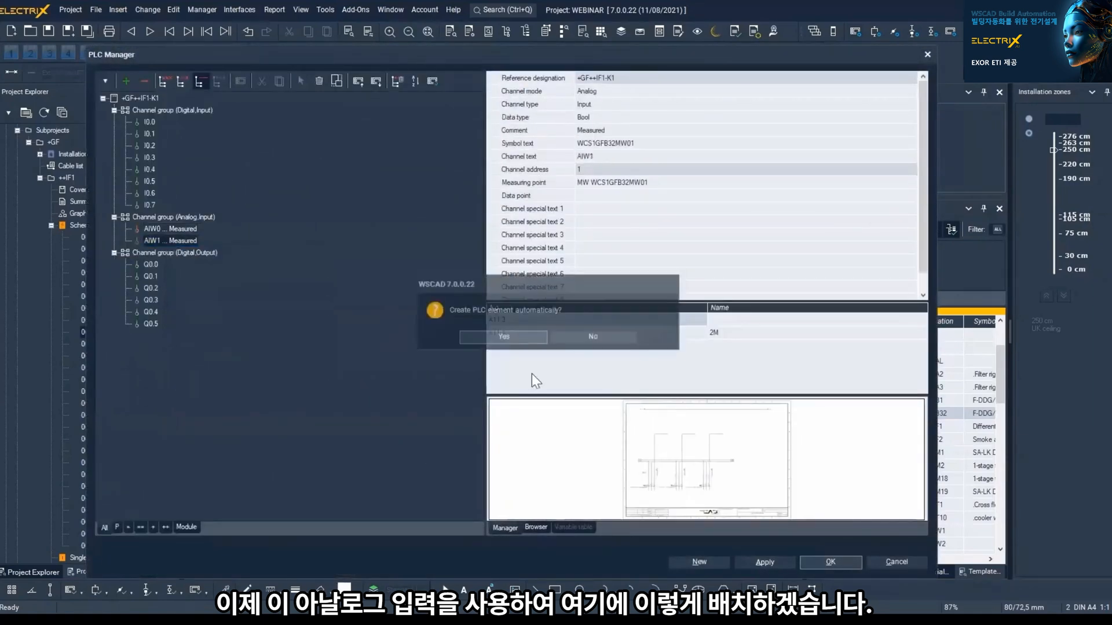
{"action": "left_click", "coordinate": [486, 337]}
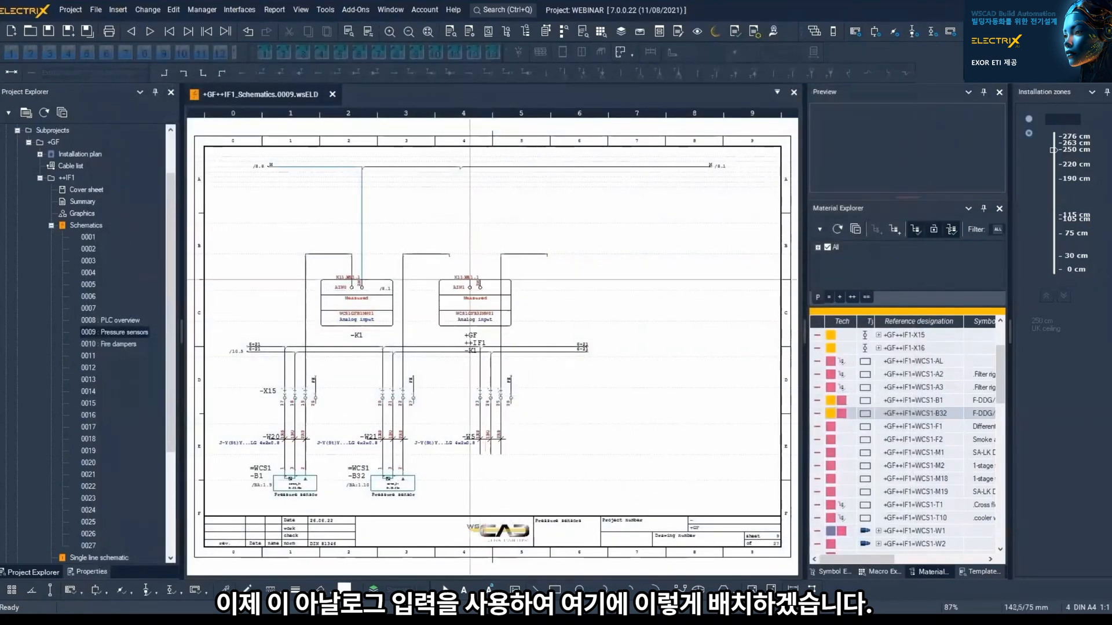
{"action": "left_click", "coordinate": [449, 280]}
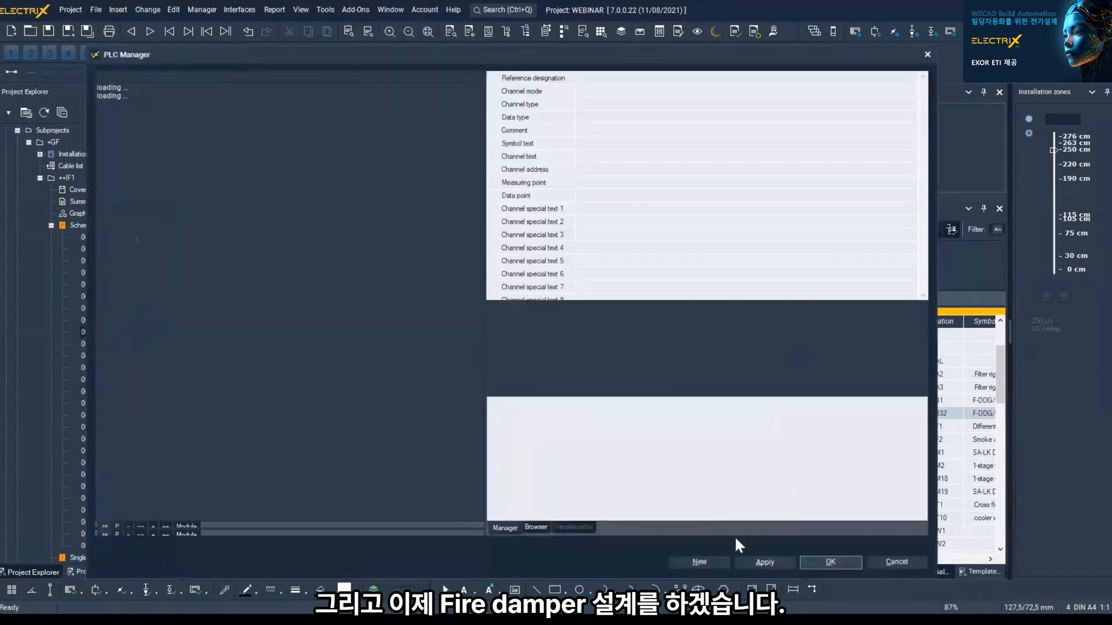
{"action": "left_click", "coordinate": [843, 560]}
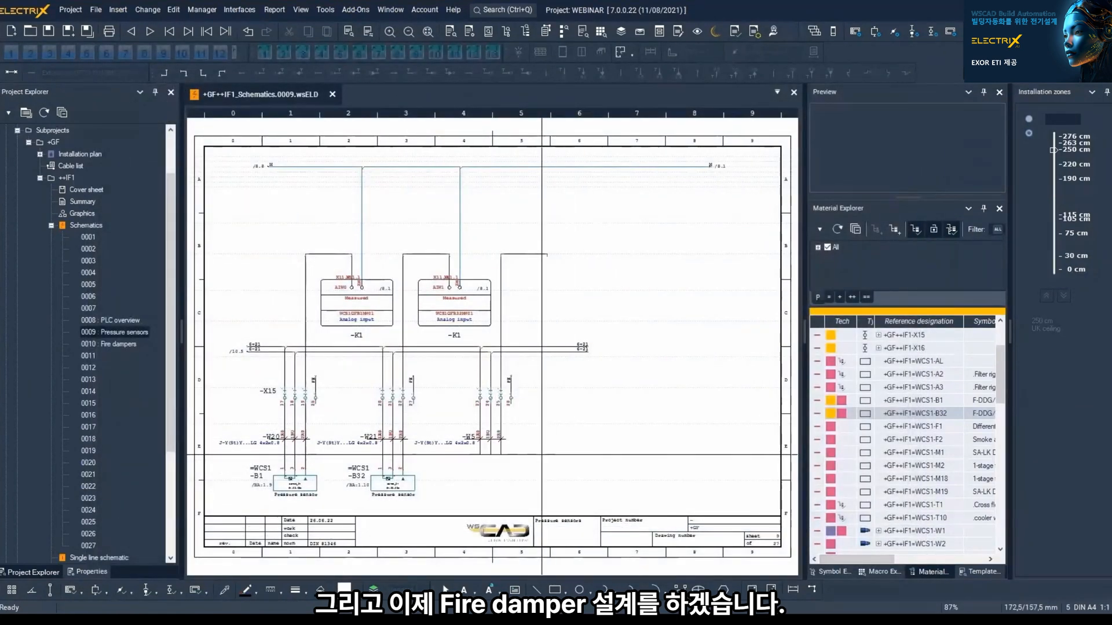
Step: On page 0010 Fire dampers, place fire dampers -2F1 and -2F2 from the material list at cables -W24 and -W25
{"action": "scroll", "coordinate": [541, 455], "scroll_direction": "up", "scroll_amount": 3}
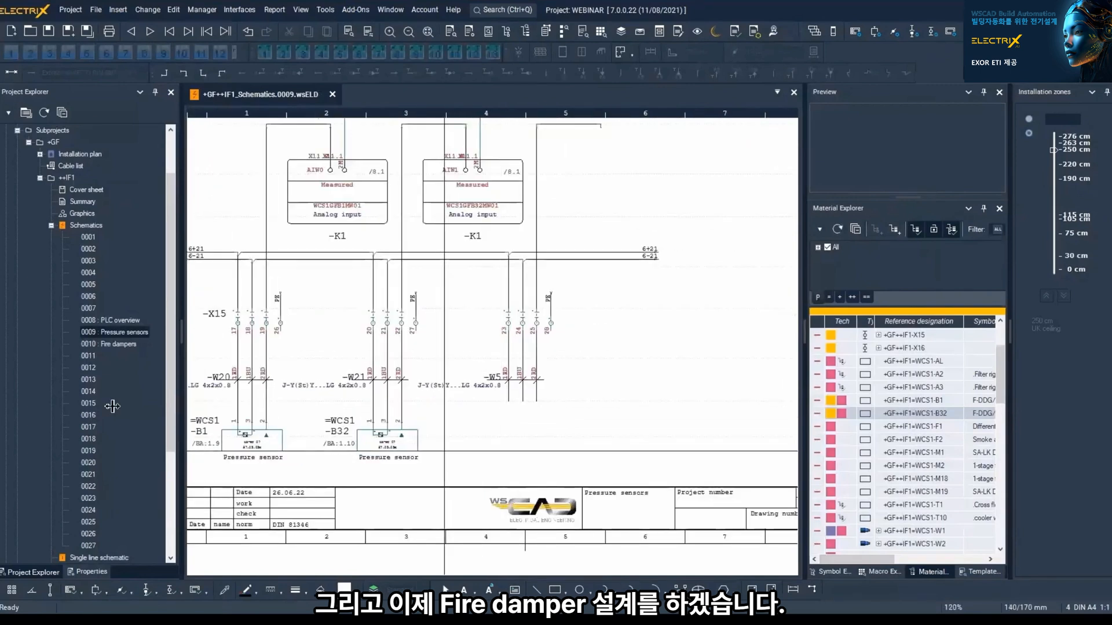
{"action": "double_click", "coordinate": [114, 343]}
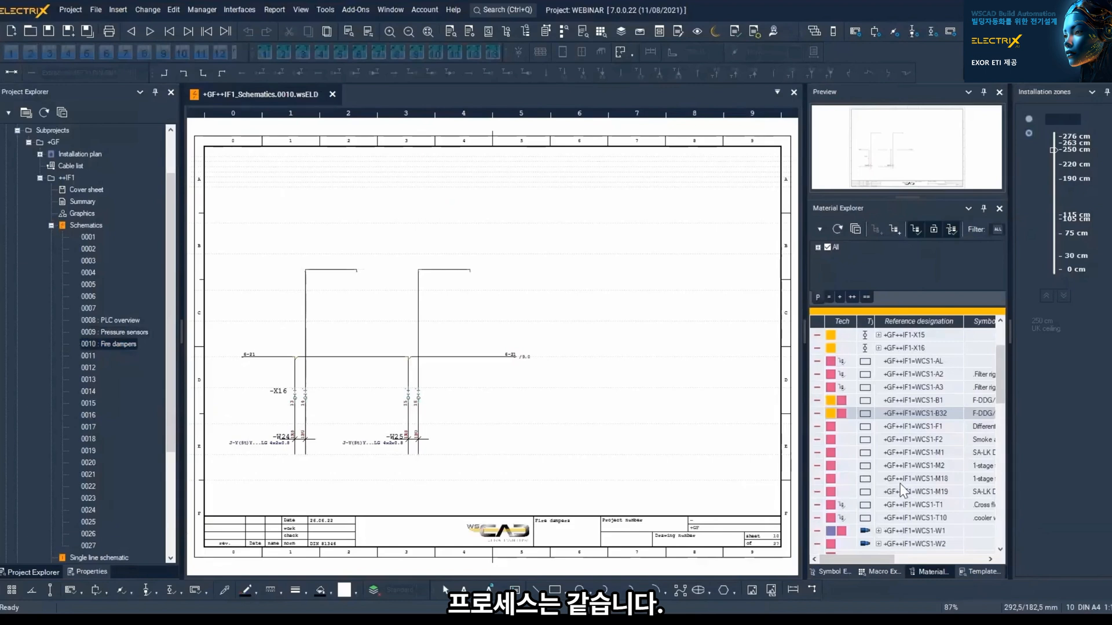
{"action": "scroll", "coordinate": [900, 484], "scroll_direction": "down", "scroll_amount": 5}
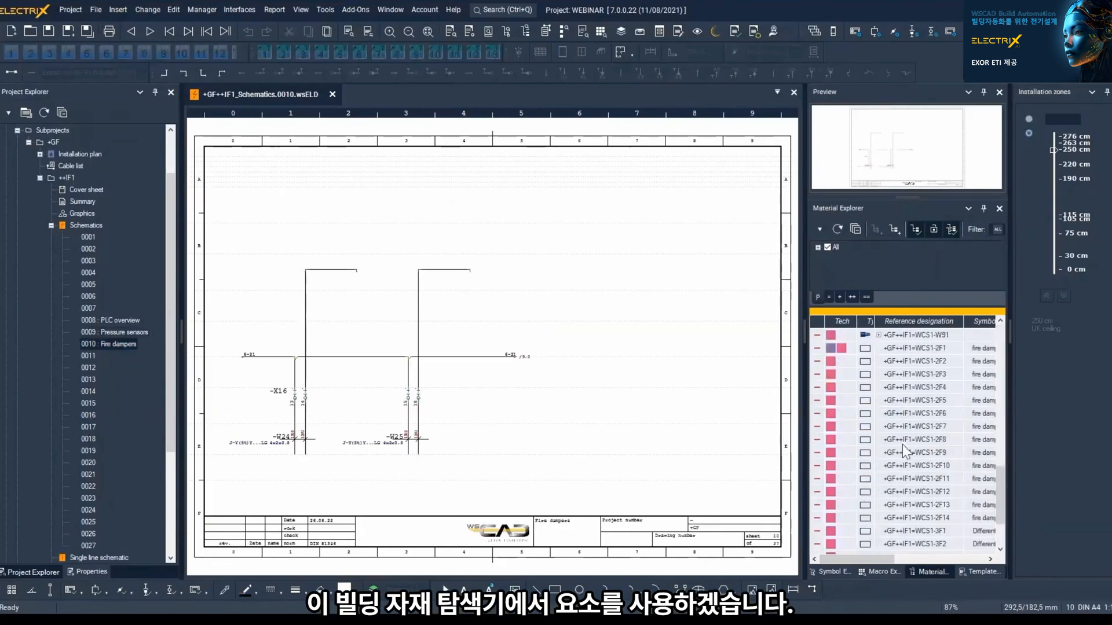
{"action": "mouse_move", "coordinate": [917, 354]}
{"action": "left_mouse_down"}
{"action": "mouse_move", "coordinate": [278, 417]}
{"action": "mouse_move", "coordinate": [289, 481]}
{"action": "left_mouse_up"}
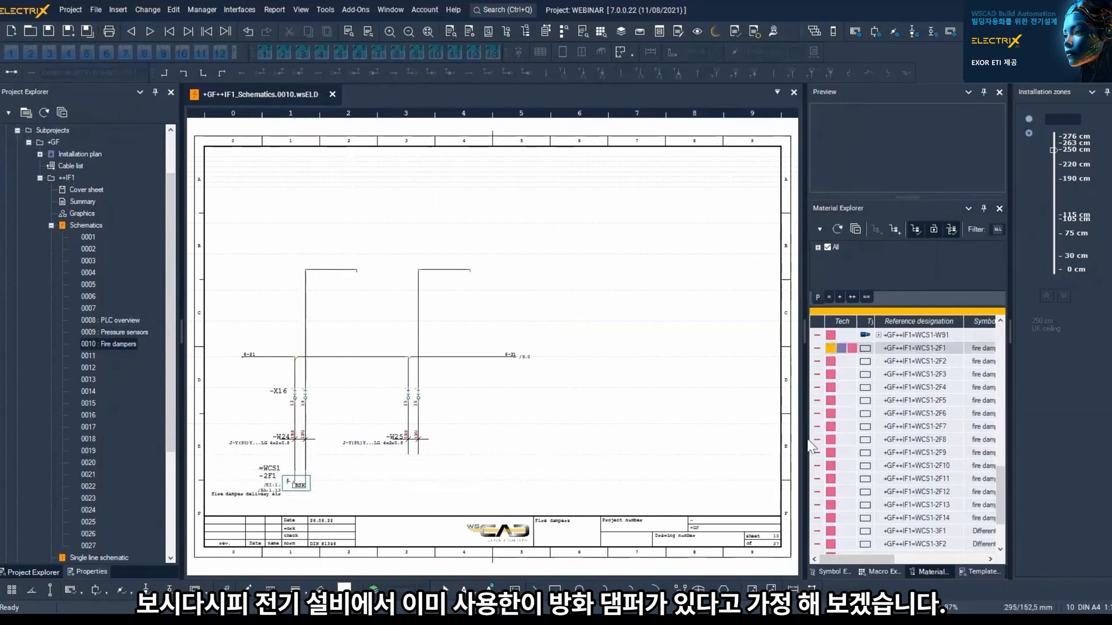
{"action": "left_click_drag", "start_coordinate": [901, 362], "coordinate": [408, 470]}
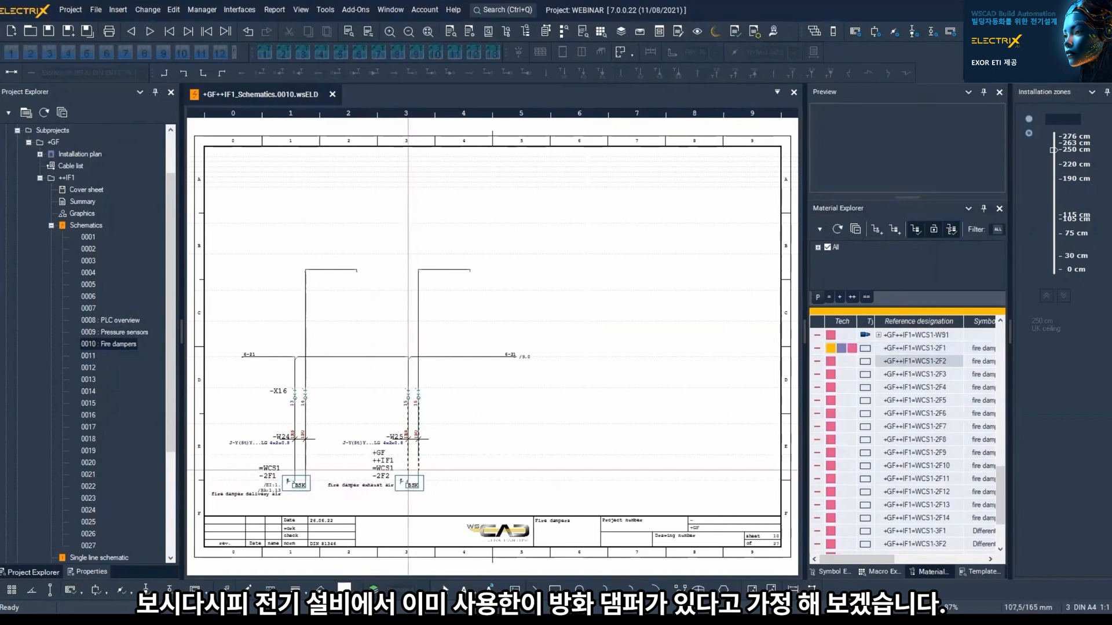
{"action": "left_click", "coordinate": [408, 470]}
{"action": "scroll", "coordinate": [408, 470], "scroll_direction": "up", "scroll_amount": 3}
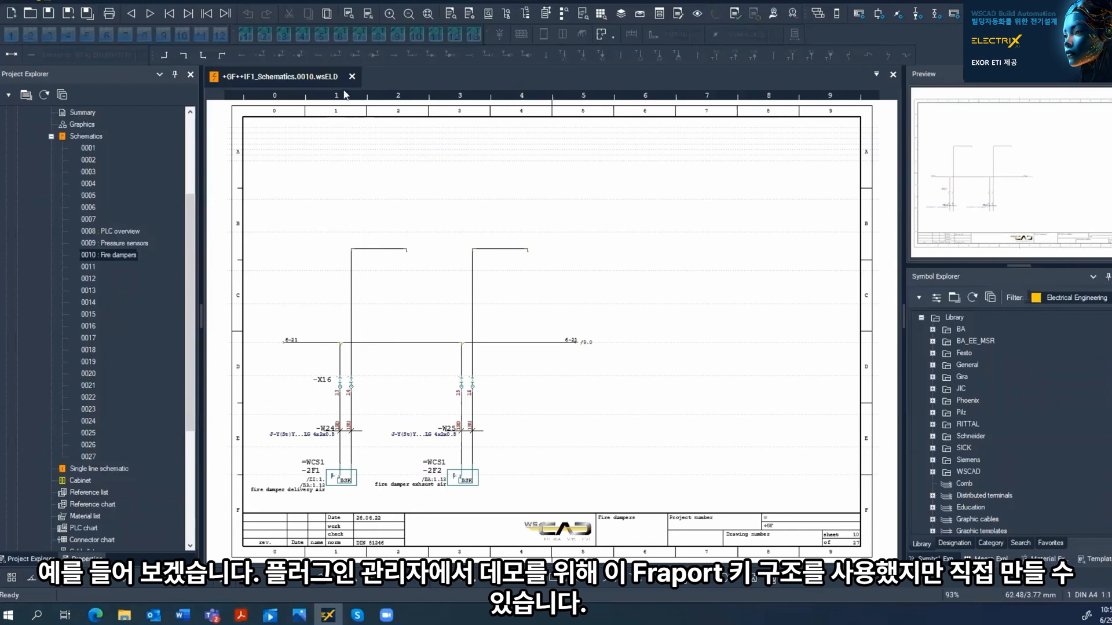
Step: Start a new building automation configuration in the Plugin Manager and add Plant as a Project Explorer identification block
{"action": "left_click", "coordinate": [357, 3]}
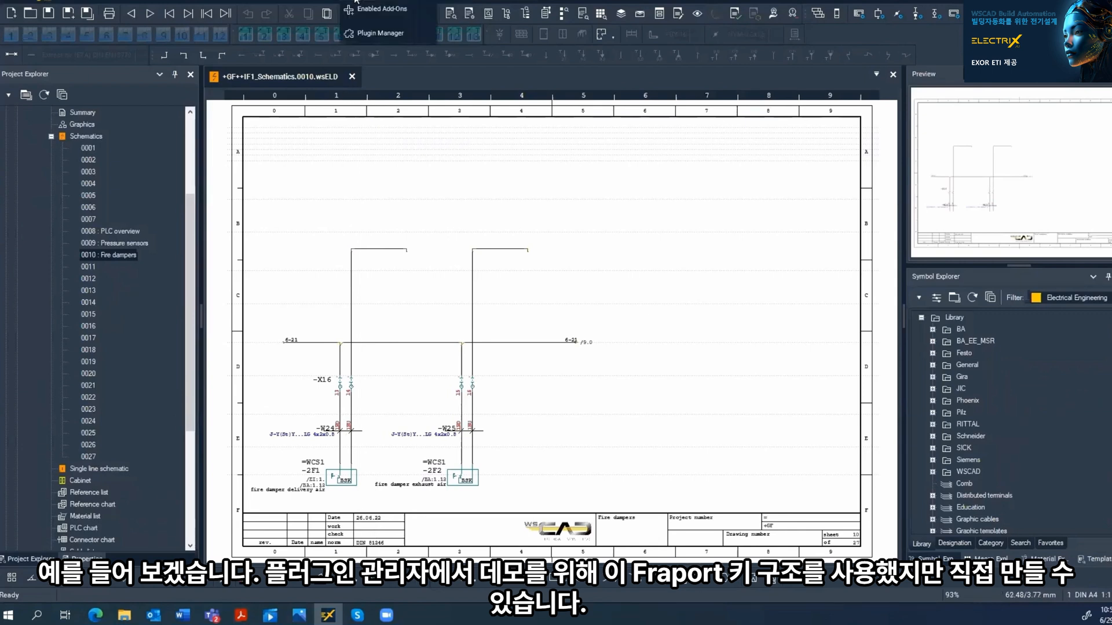
{"action": "left_click", "coordinate": [380, 33]}
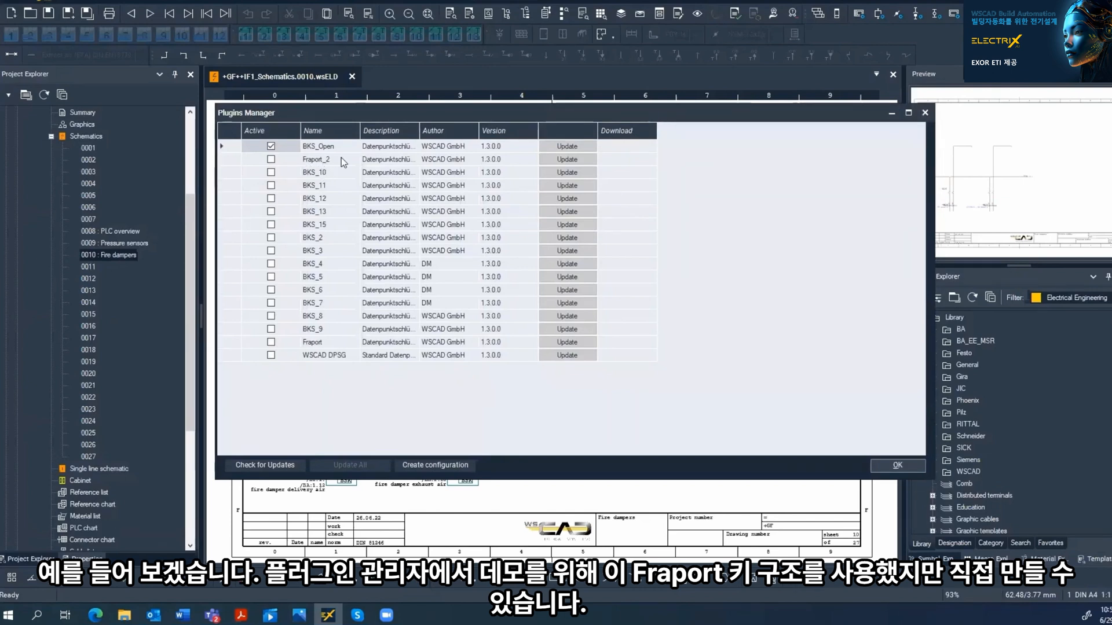
{"action": "left_click", "coordinate": [425, 465]}
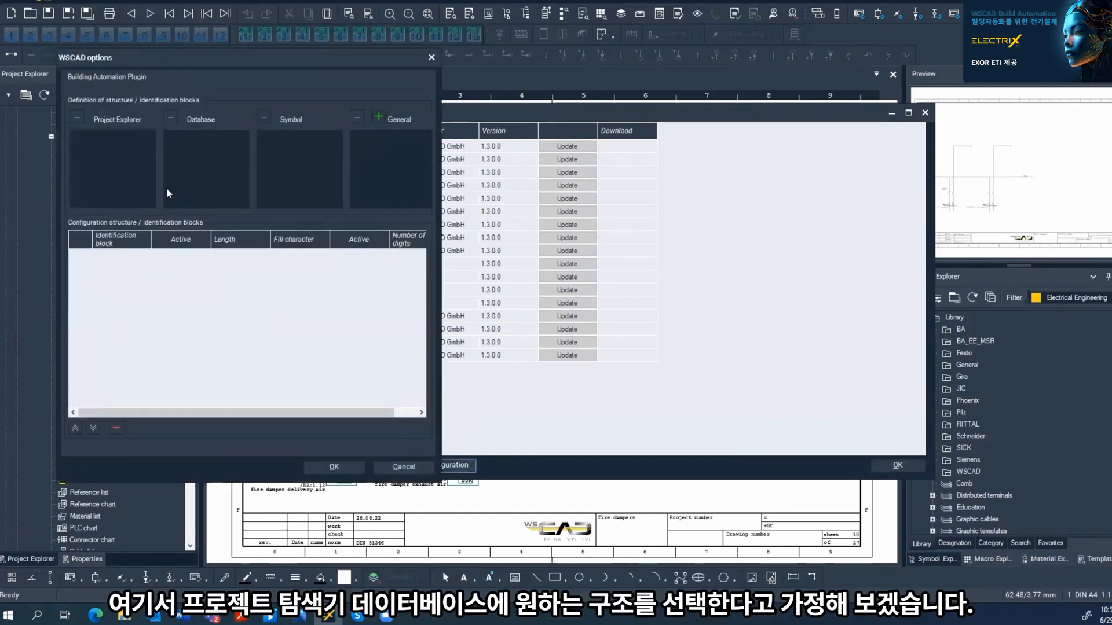
{"action": "left_click", "coordinate": [77, 117]}
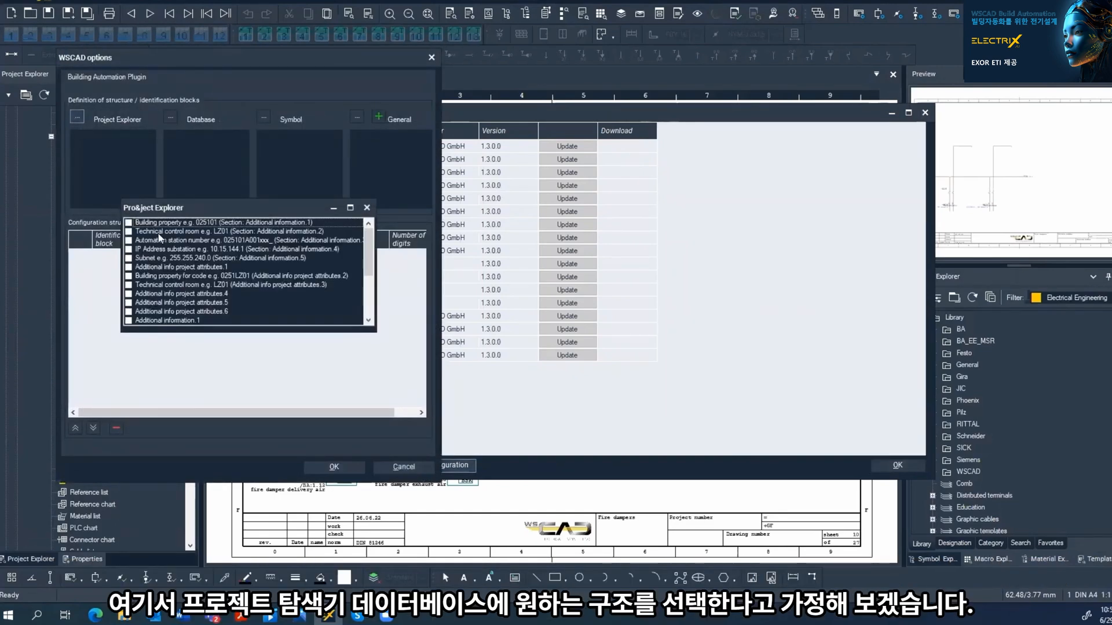
{"action": "scroll", "coordinate": [157, 232], "scroll_direction": "down", "scroll_amount": 1}
{"action": "scroll", "coordinate": [158, 232], "scroll_direction": "down", "scroll_amount": 3}
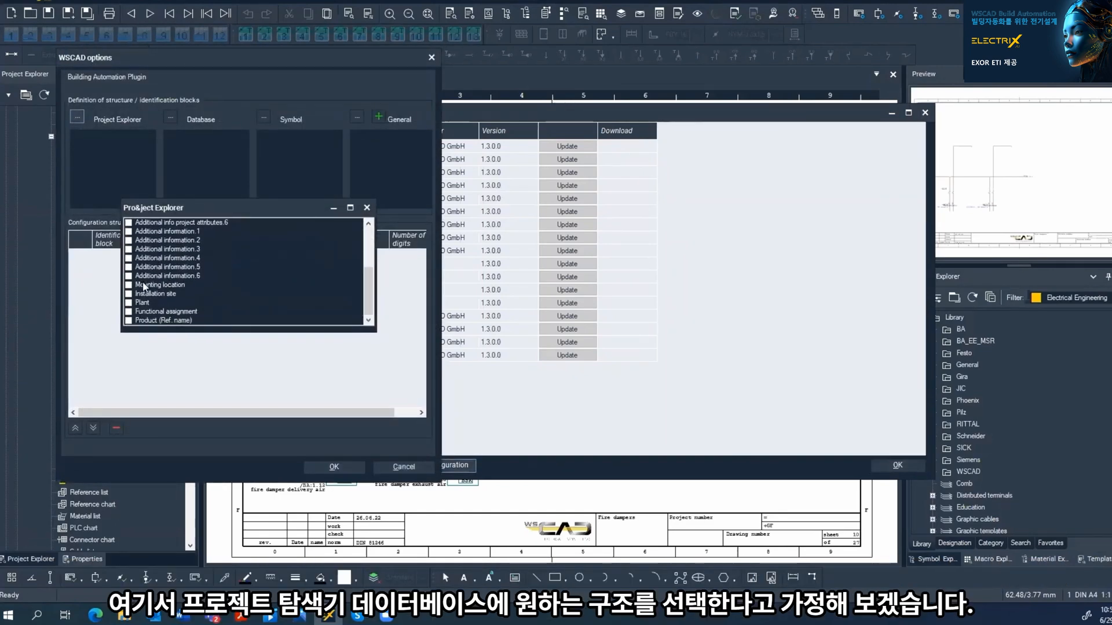
{"action": "left_click", "coordinate": [129, 303]}
{"action": "left_click", "coordinate": [128, 303]}
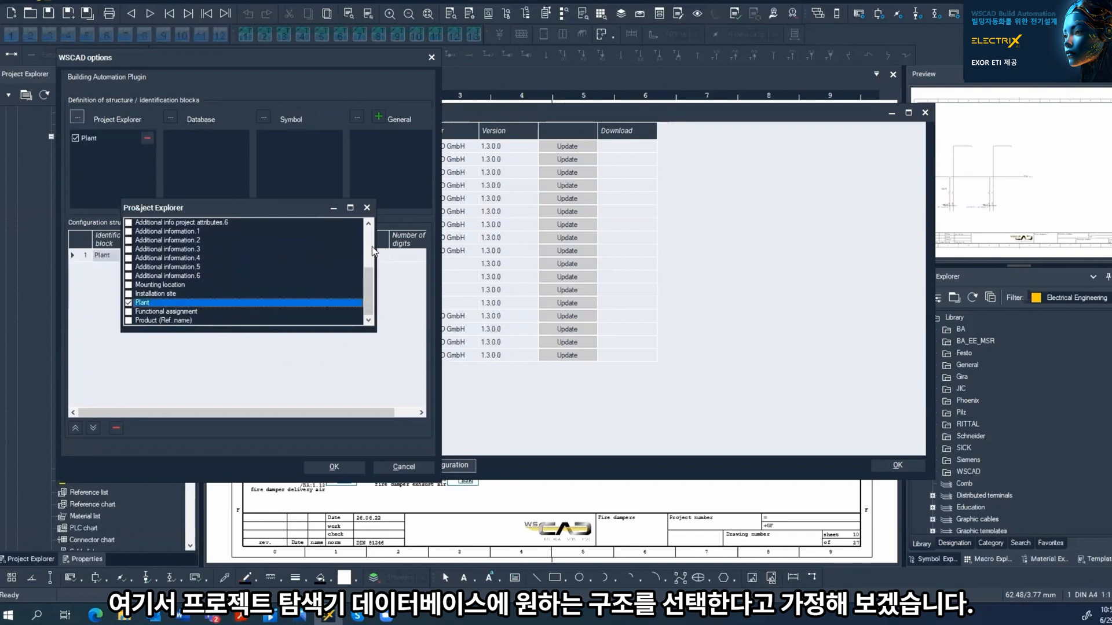
Step: Add Signal classification as a Database identification block to the data point key configuration
{"action": "left_click", "coordinate": [367, 208]}
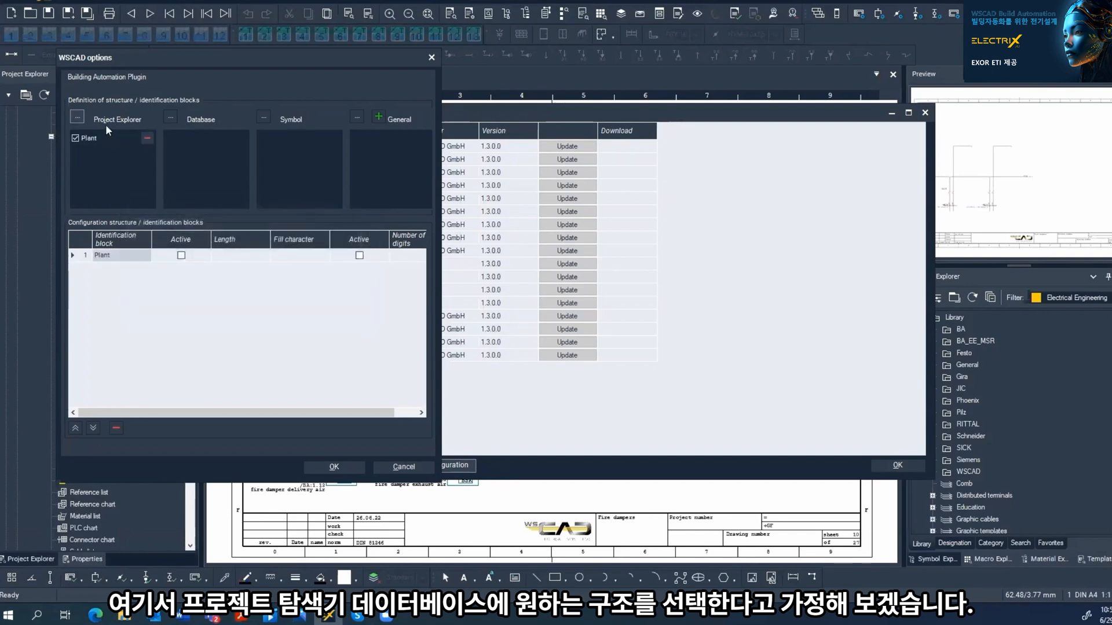
{"action": "left_click", "coordinate": [170, 117]}
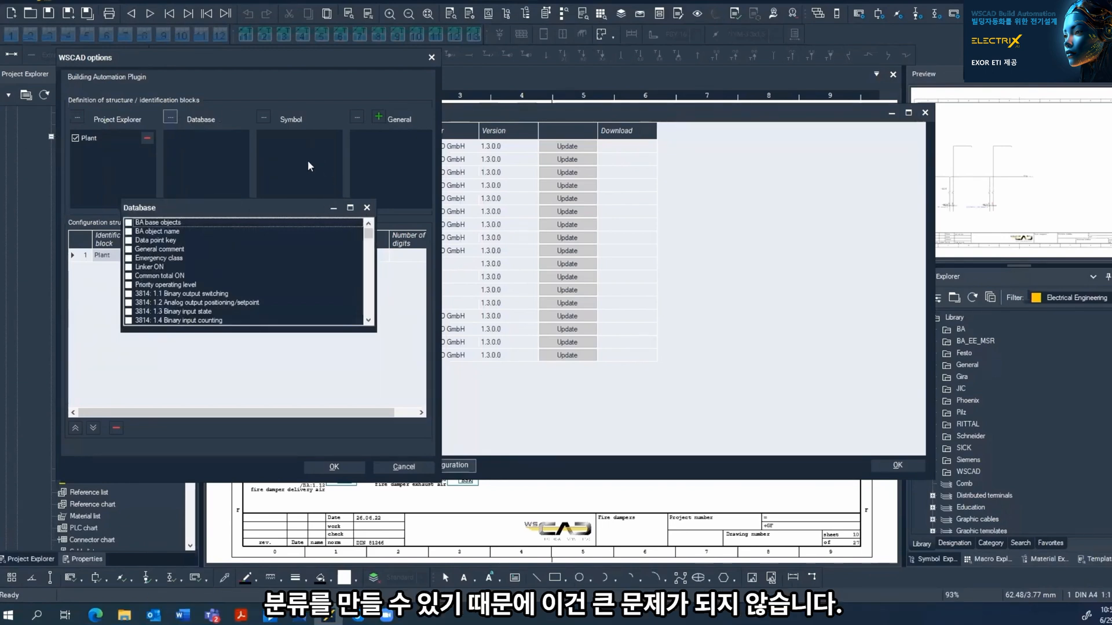
{"action": "scroll", "coordinate": [132, 305], "scroll_direction": "down", "scroll_amount": 2}
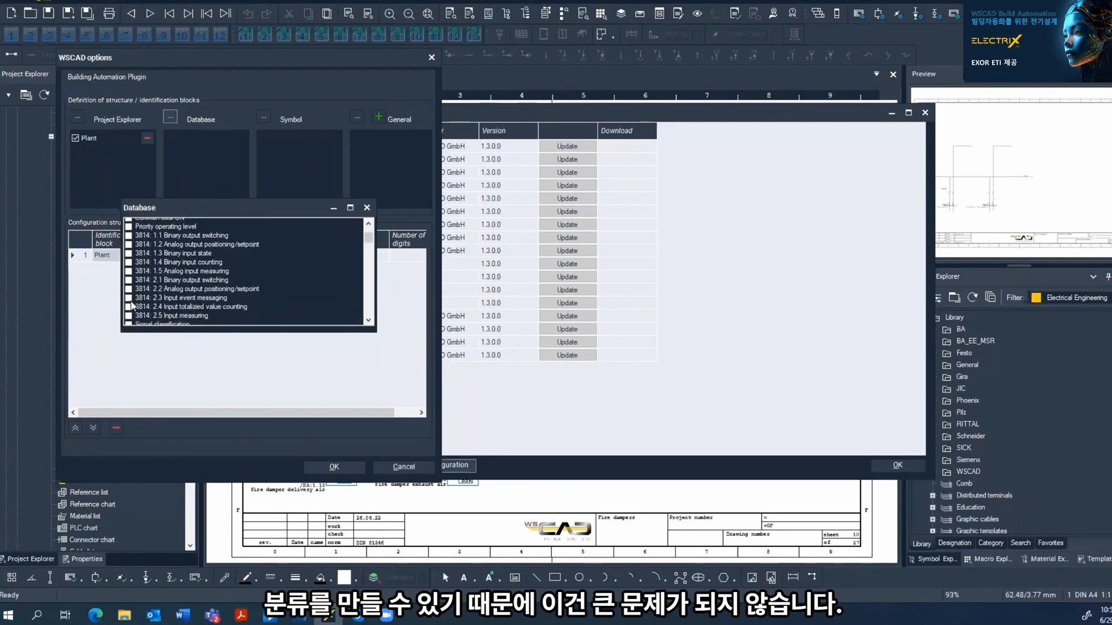
{"action": "scroll", "coordinate": [132, 305], "scroll_direction": "down", "scroll_amount": 3}
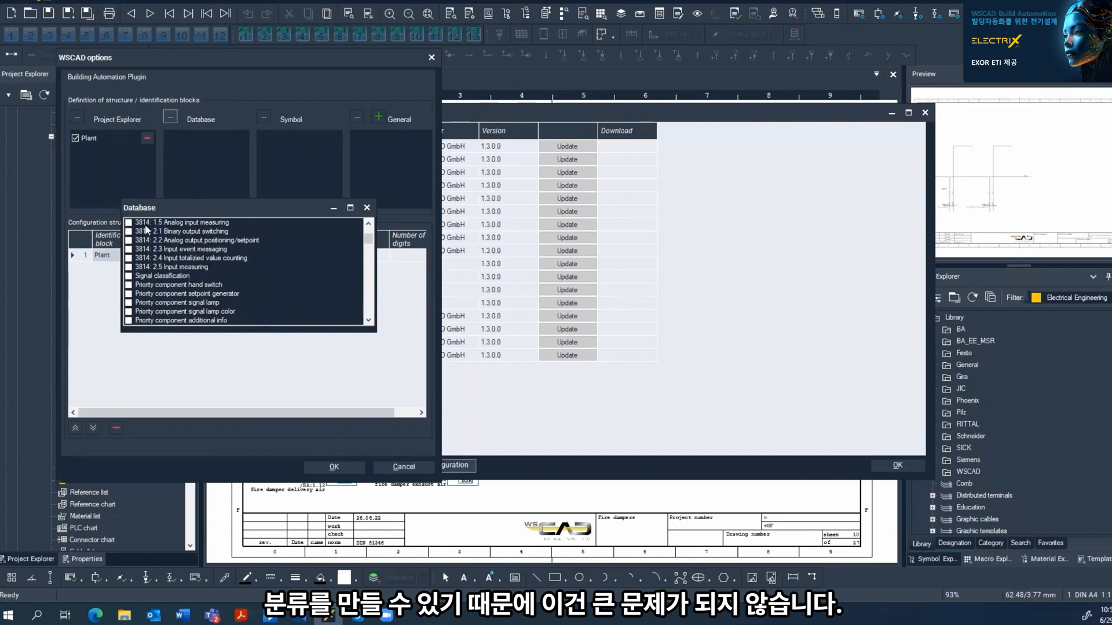
{"action": "left_click", "coordinate": [144, 224]}
{"action": "left_click", "coordinate": [145, 225]}
{"action": "left_click", "coordinate": [142, 276]}
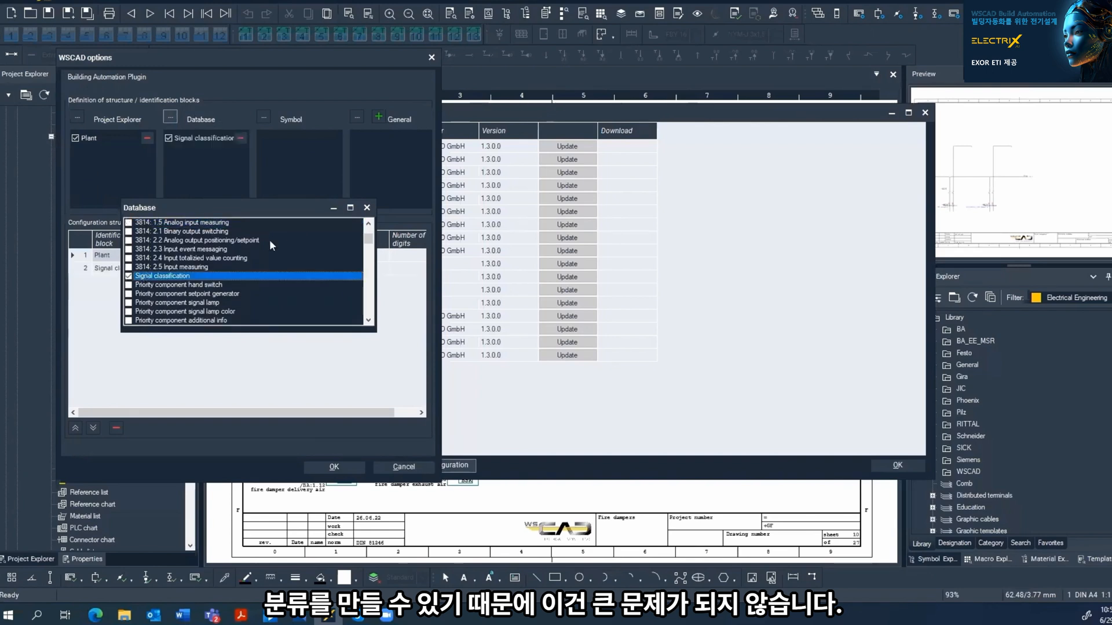
{"action": "left_click", "coordinate": [366, 208]}
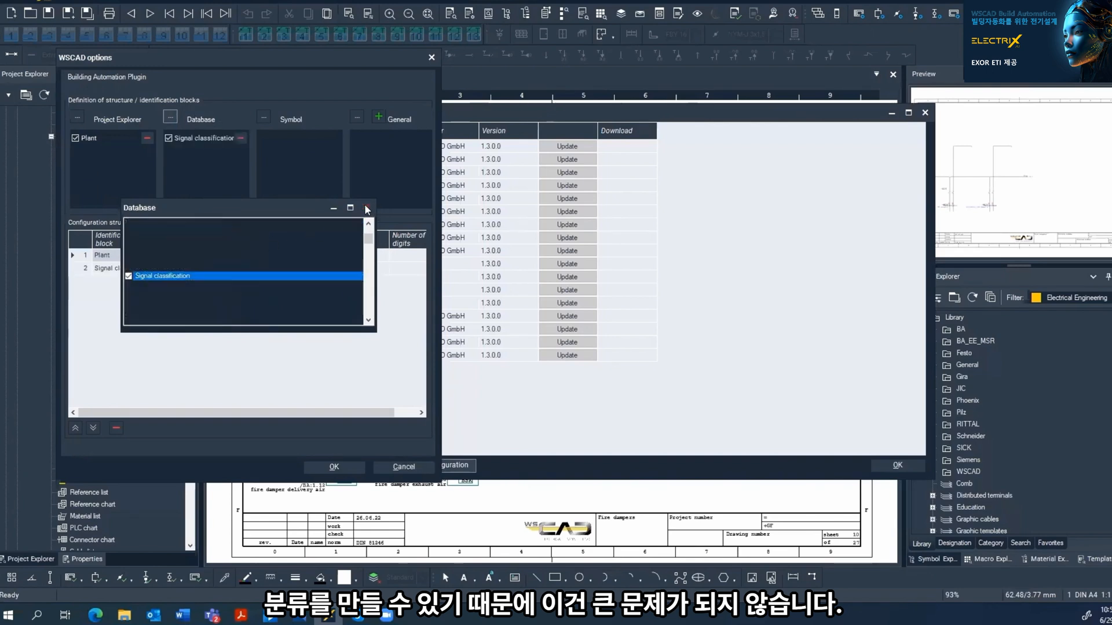
Step: Add Manufacturer as a Symbol identification block, and close the building automation configuration without saving it
{"action": "left_click", "coordinate": [263, 117]}
{"action": "left_click", "coordinate": [156, 249]}
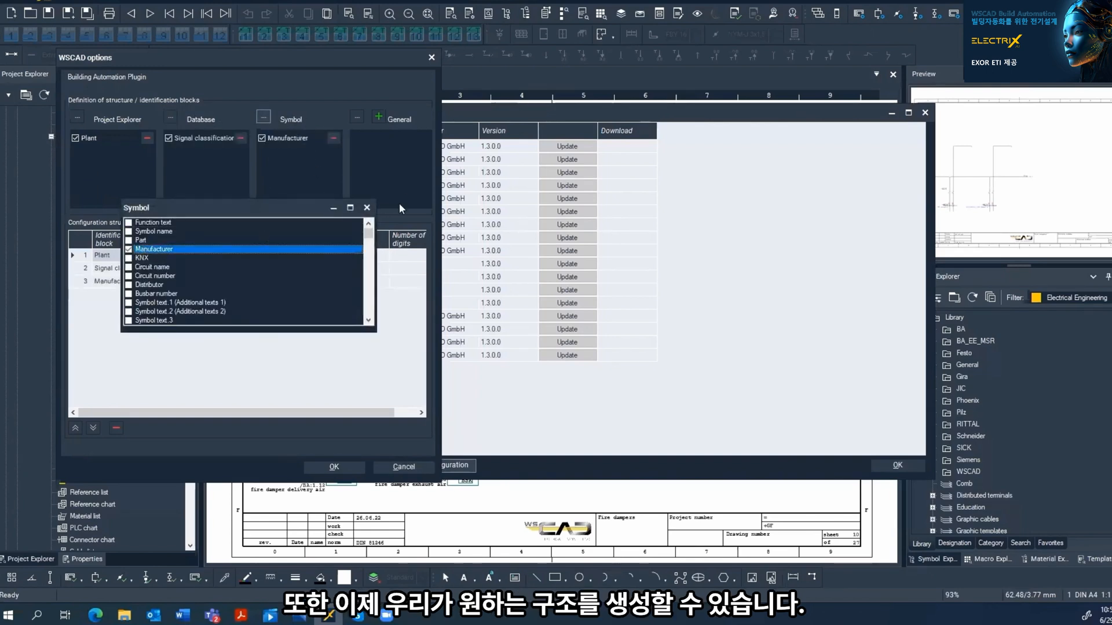
{"action": "left_click", "coordinate": [367, 207]}
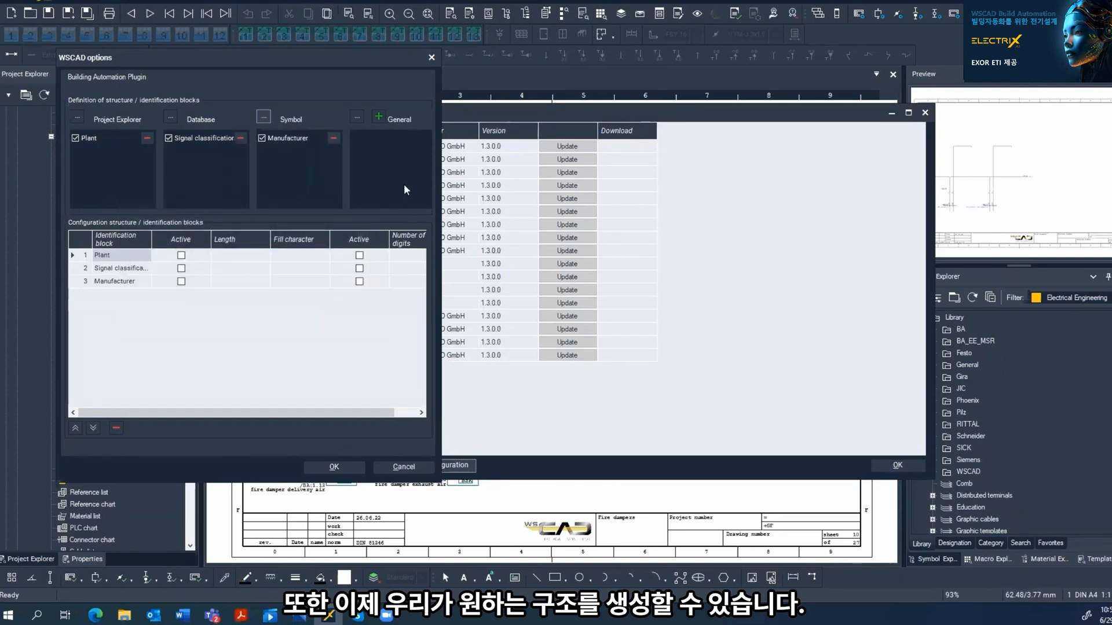
{"action": "left_click", "coordinate": [430, 58]}
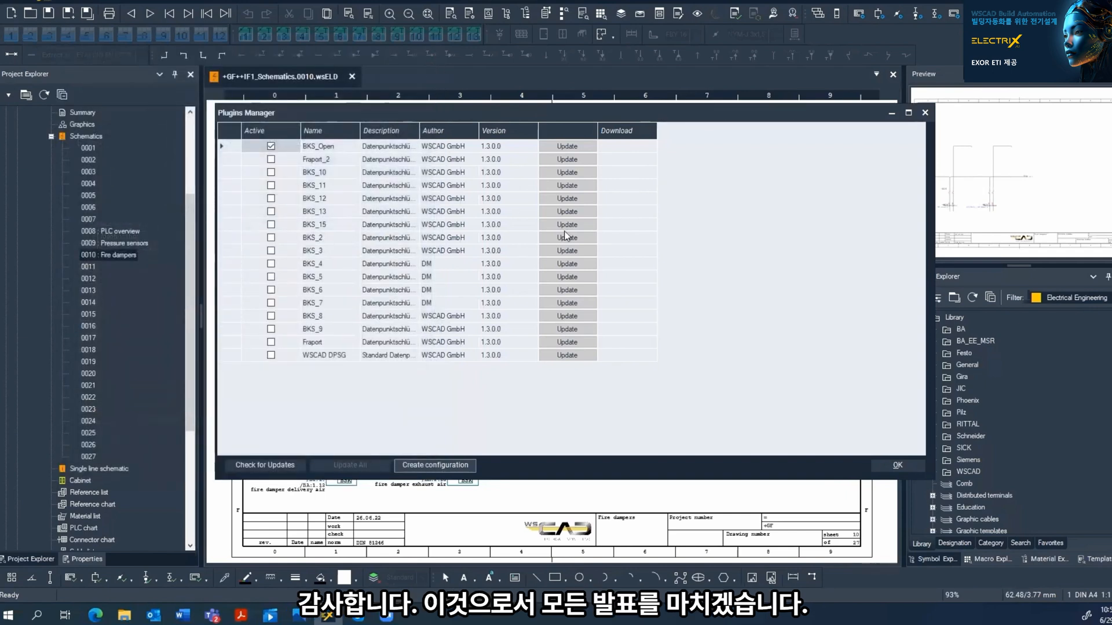